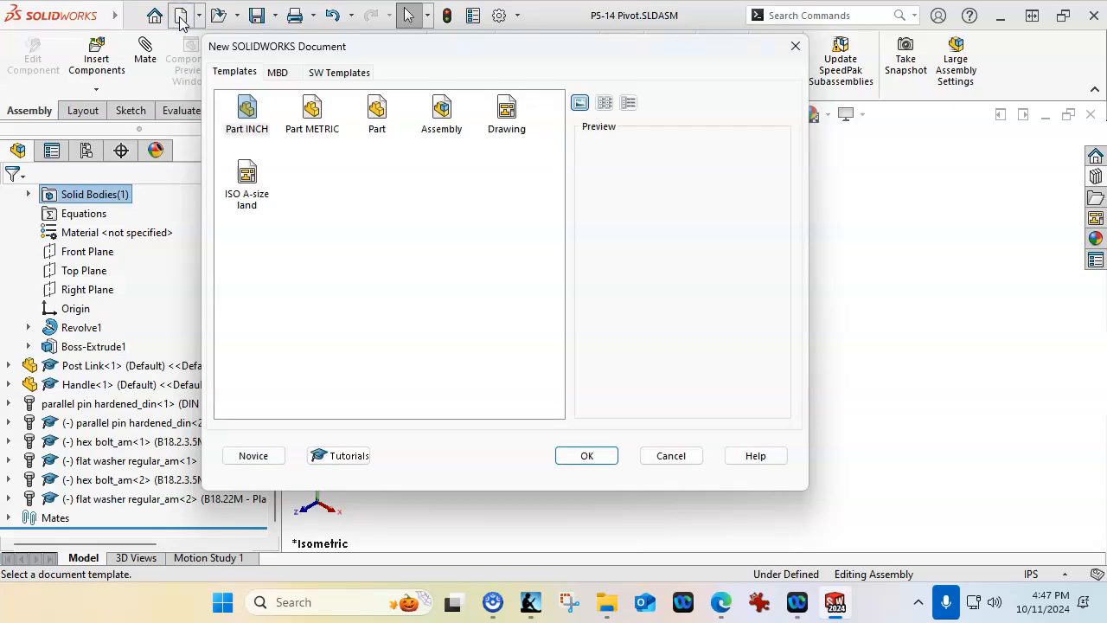
Create a new drawing from the ISO A-size land template
{"action": "double_click", "coordinate": [244, 176]}
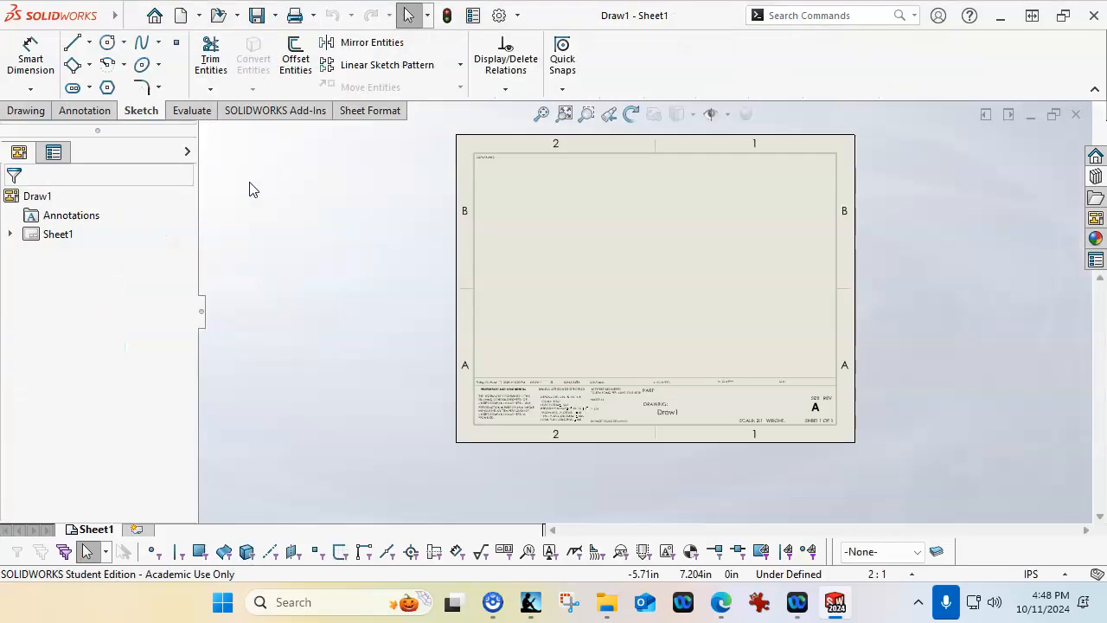
{"action": "scroll", "coordinate": [675, 155], "scroll_direction": "down", "scroll_amount": 1}
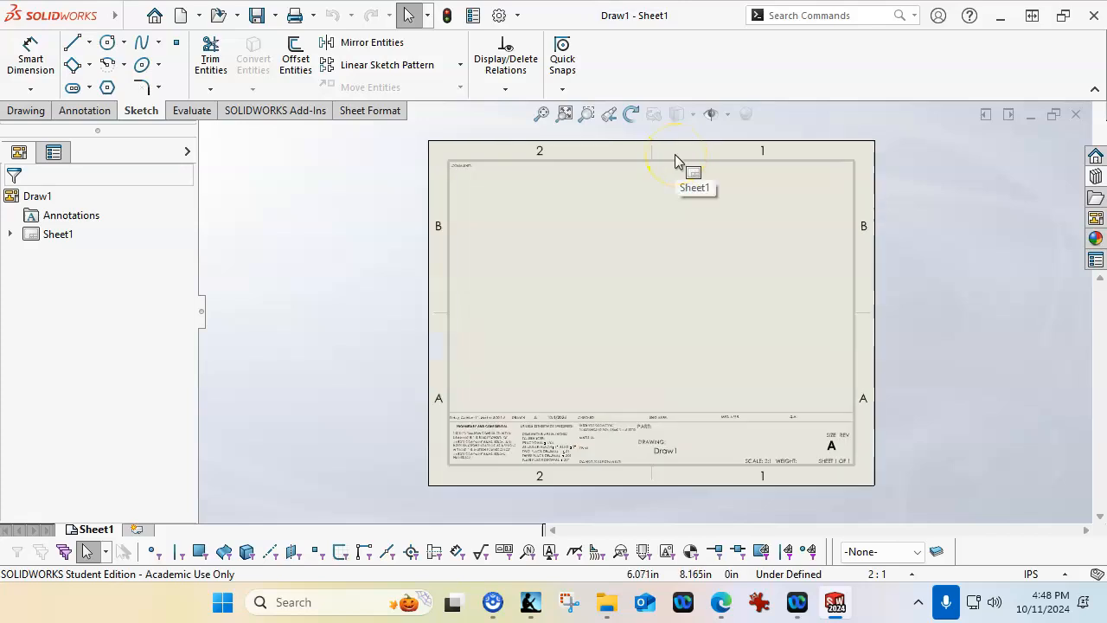
{"action": "scroll", "coordinate": [674, 155], "scroll_direction": "down", "scroll_amount": 1}
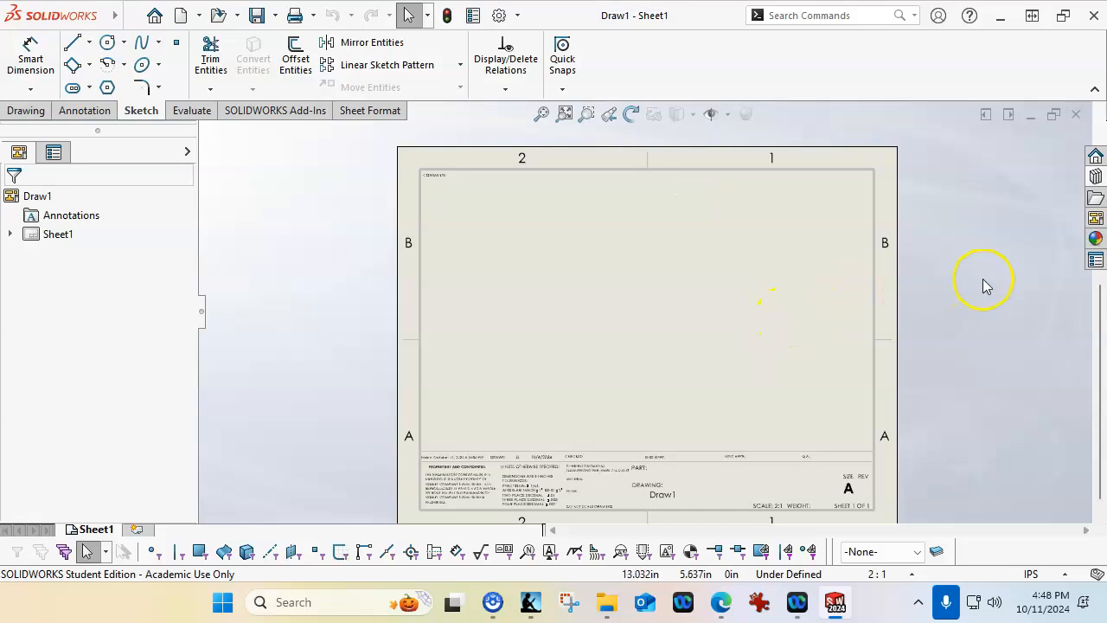
Load the P5-14 Pivot.SLDASM assembly into the View Palette as the source for drawing views
{"action": "left_click", "coordinate": [1095, 219]}
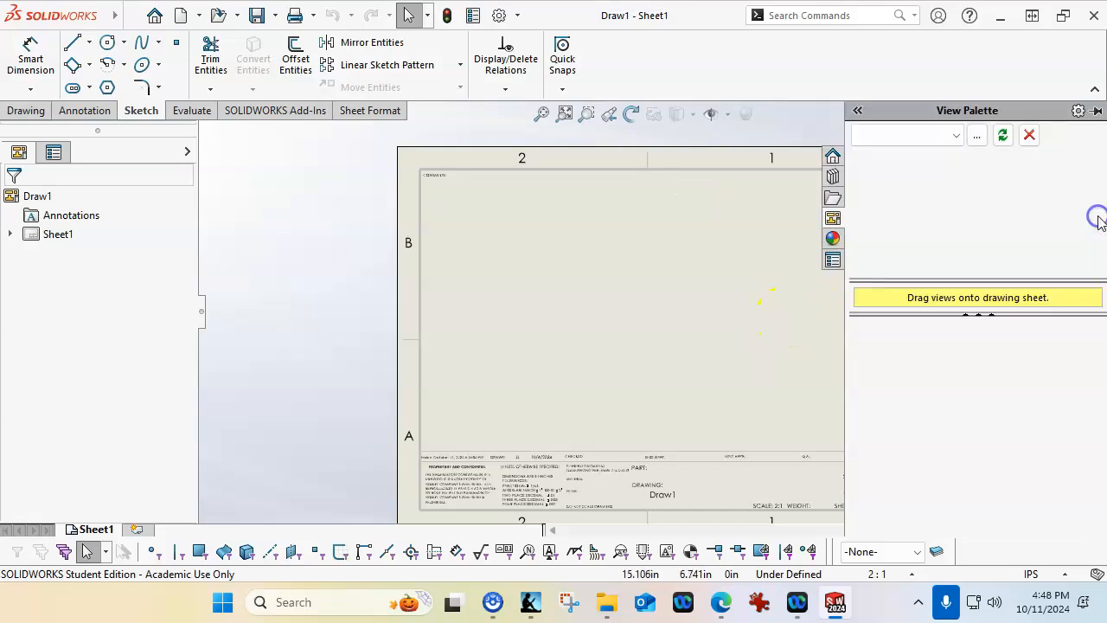
{"action": "left_click", "coordinate": [976, 136]}
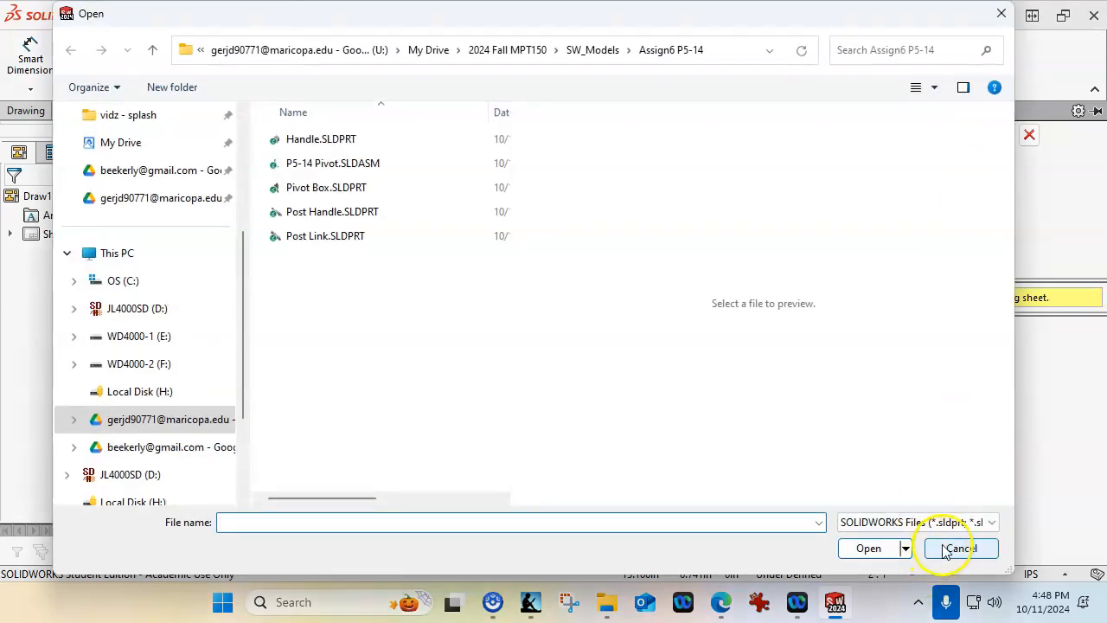
{"action": "left_click", "coordinate": [317, 164]}
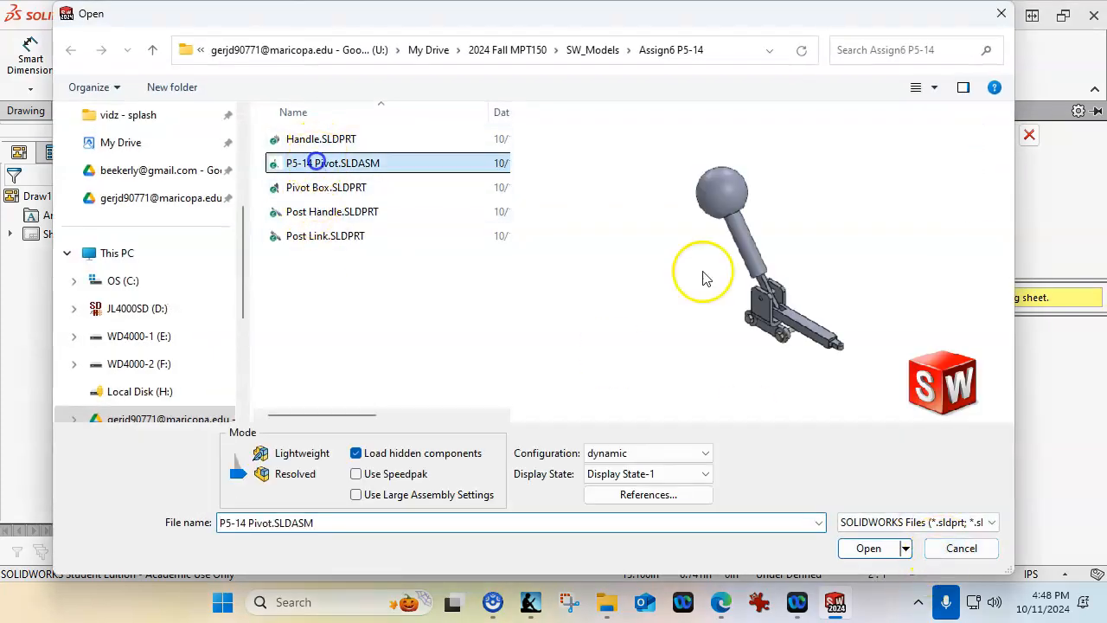
{"action": "left_click", "coordinate": [868, 548]}
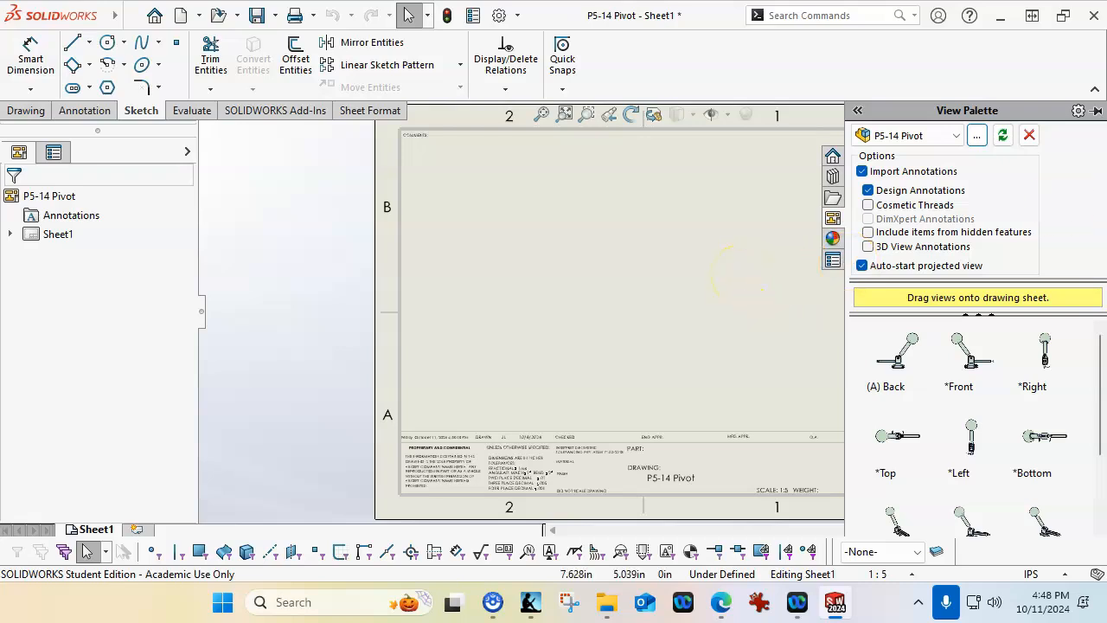
Check the Figure P5-14 reference in the Kindle book, and place a trimetric view of the pivot assembly on the sheet
{"action": "left_click_drag", "start_coordinate": [1106, 158], "coordinate": [720, 76]}
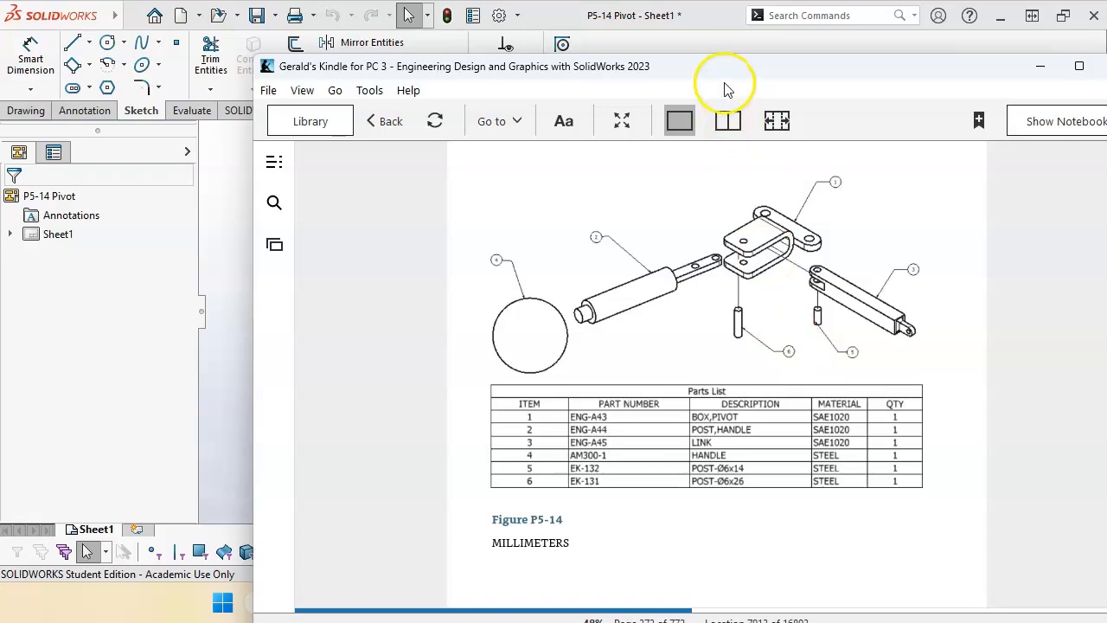
{"action": "left_click_drag", "start_coordinate": [691, 69], "coordinate": [1106, 96]}
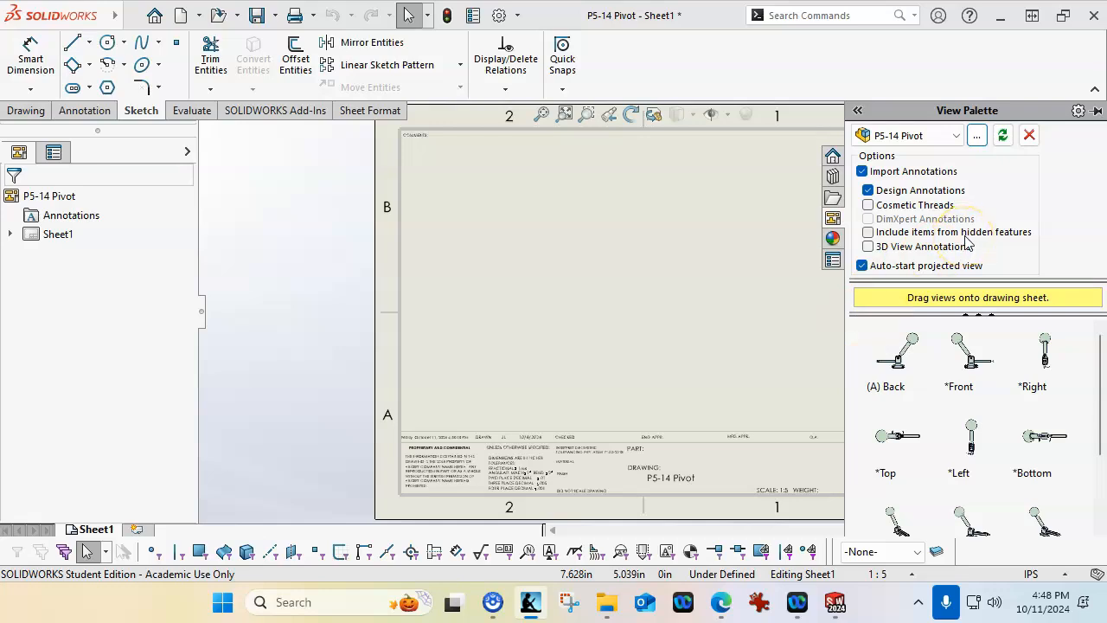
{"action": "scroll", "coordinate": [966, 397], "scroll_direction": "down", "scroll_amount": 3}
{"action": "scroll", "coordinate": [962, 395], "scroll_direction": "up", "scroll_amount": 3}
{"action": "scroll", "coordinate": [962, 396], "scroll_direction": "down", "scroll_amount": 3}
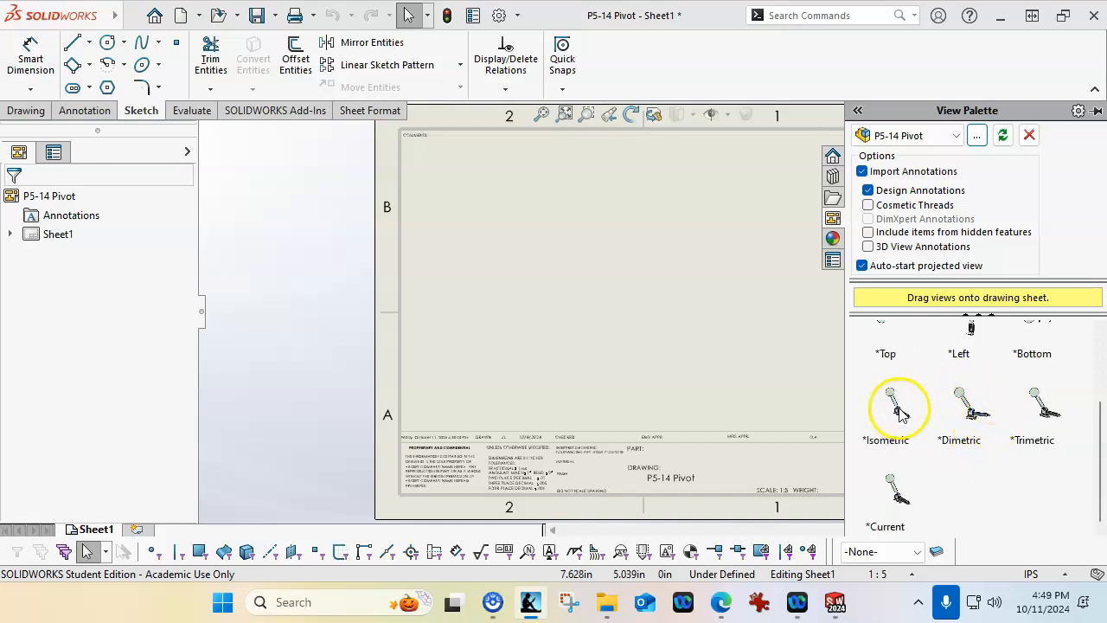
{"action": "left_click_drag", "start_coordinate": [1044, 406], "coordinate": [678, 361]}
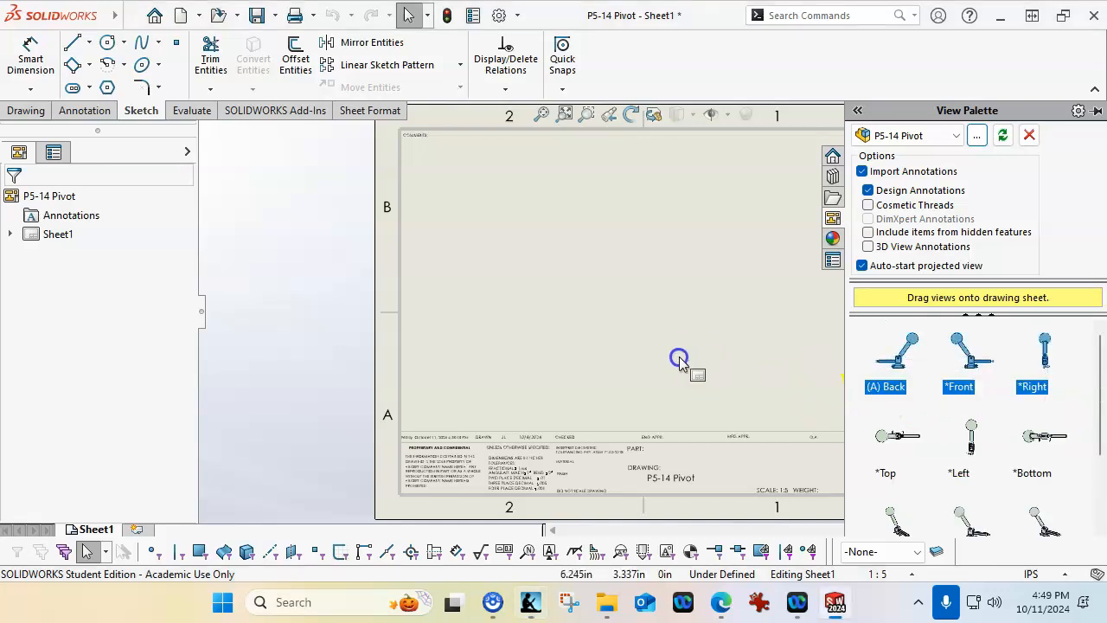
{"action": "scroll", "coordinate": [1102, 507], "scroll_direction": "down", "scroll_amount": 3}
{"action": "mouse_move", "coordinate": [1038, 439]}
{"action": "left_mouse_down"}
{"action": "mouse_move", "coordinate": [622, 325]}
{"action": "mouse_move", "coordinate": [389, 323]}
{"action": "mouse_move", "coordinate": [526, 333]}
{"action": "mouse_move", "coordinate": [528, 322]}
{"action": "left_mouse_up"}
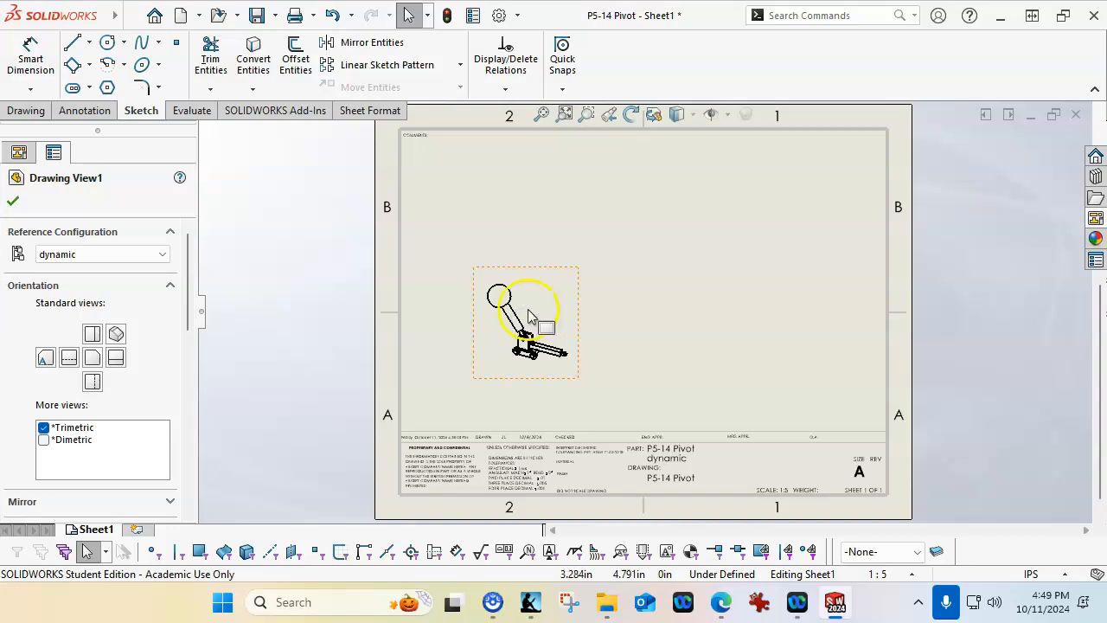
Set the sheet scale to 1:2 and move the trimetric view higher on the sheet
{"action": "left_click", "coordinate": [918, 579]}
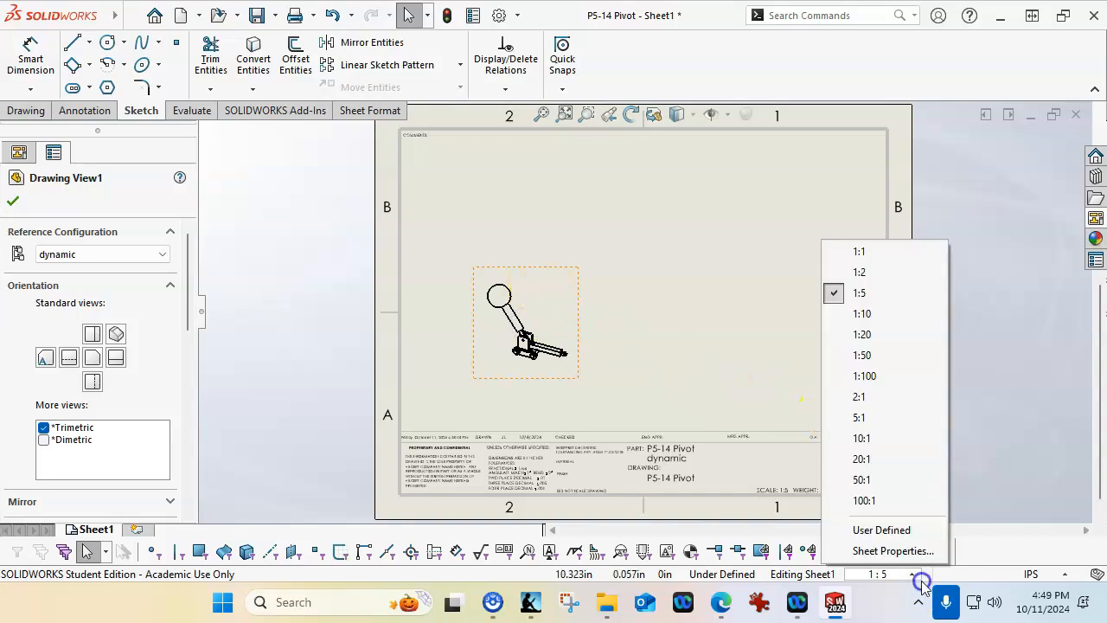
{"action": "left_click", "coordinate": [868, 274]}
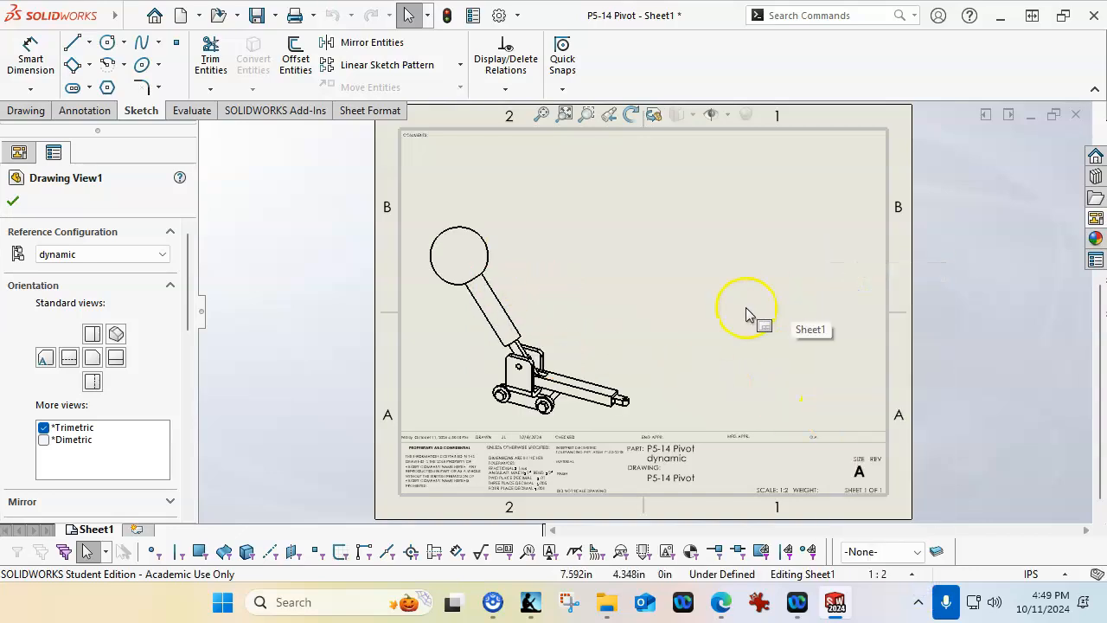
{"action": "left_click_drag", "start_coordinate": [646, 270], "coordinate": [676, 231]}
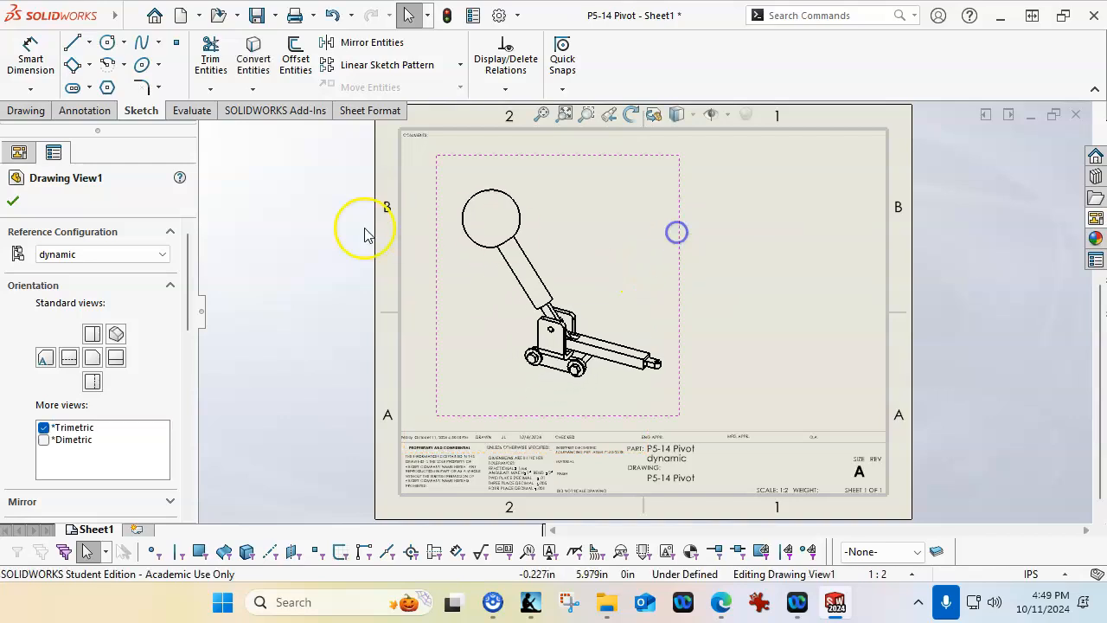
Switch the trimetric view to the Default configuration and show it in its exploded state
{"action": "left_click", "coordinate": [163, 256]}
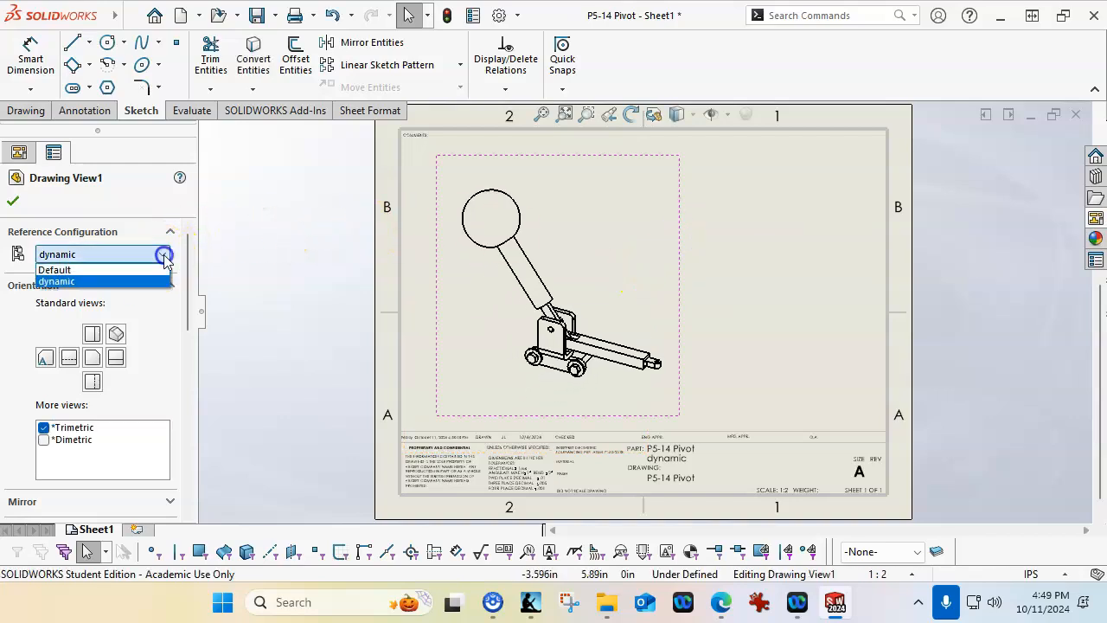
{"action": "left_click", "coordinate": [97, 270]}
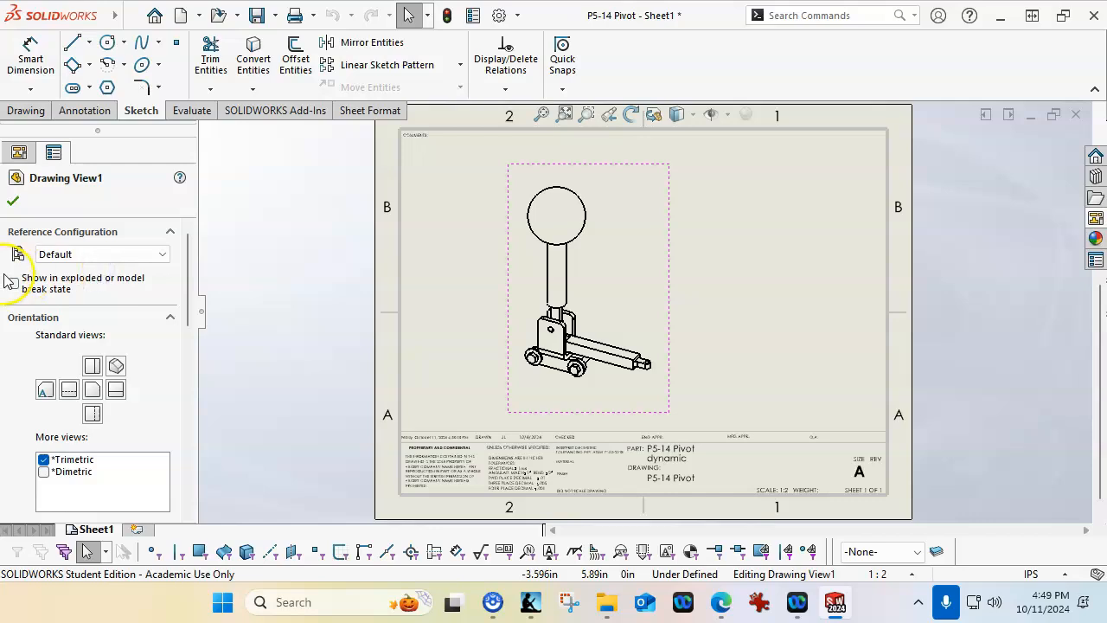
{"action": "left_click", "coordinate": [14, 284]}
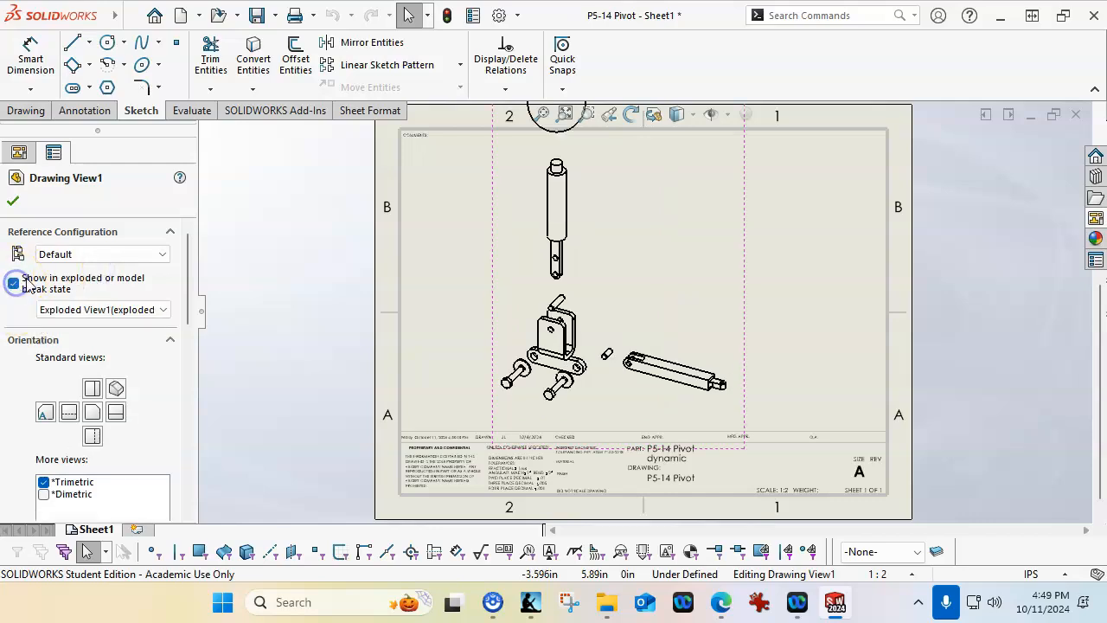
{"action": "left_click", "coordinate": [12, 200]}
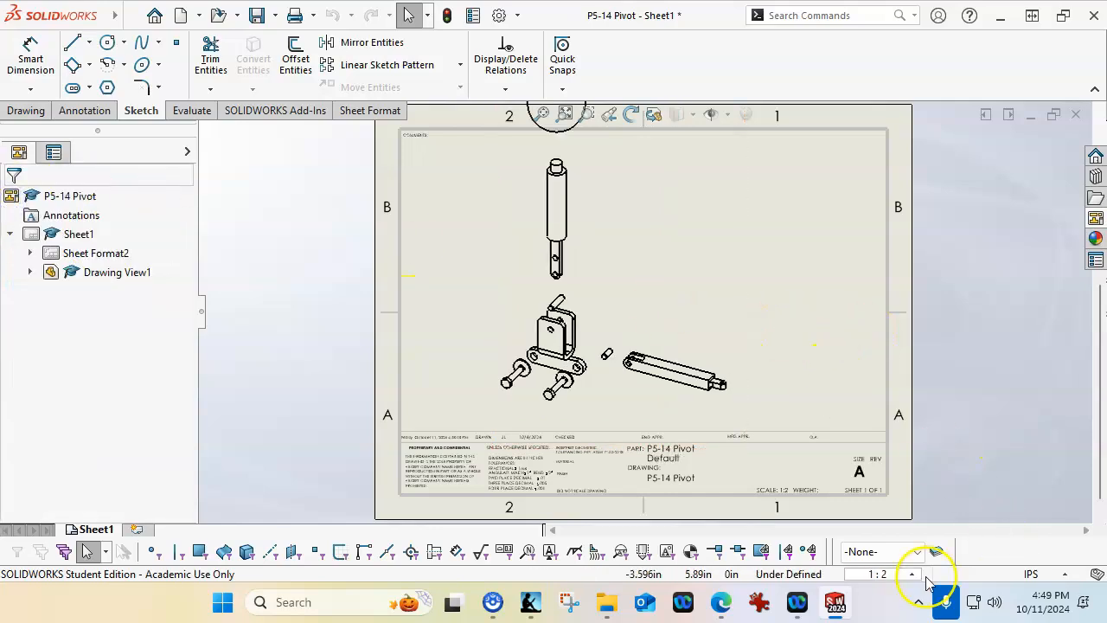
Set a user-defined sheet scale of 1:3 and move the exploded view into the left half of the sheet
{"action": "left_click", "coordinate": [915, 576]}
{"action": "left_click", "coordinate": [875, 293]}
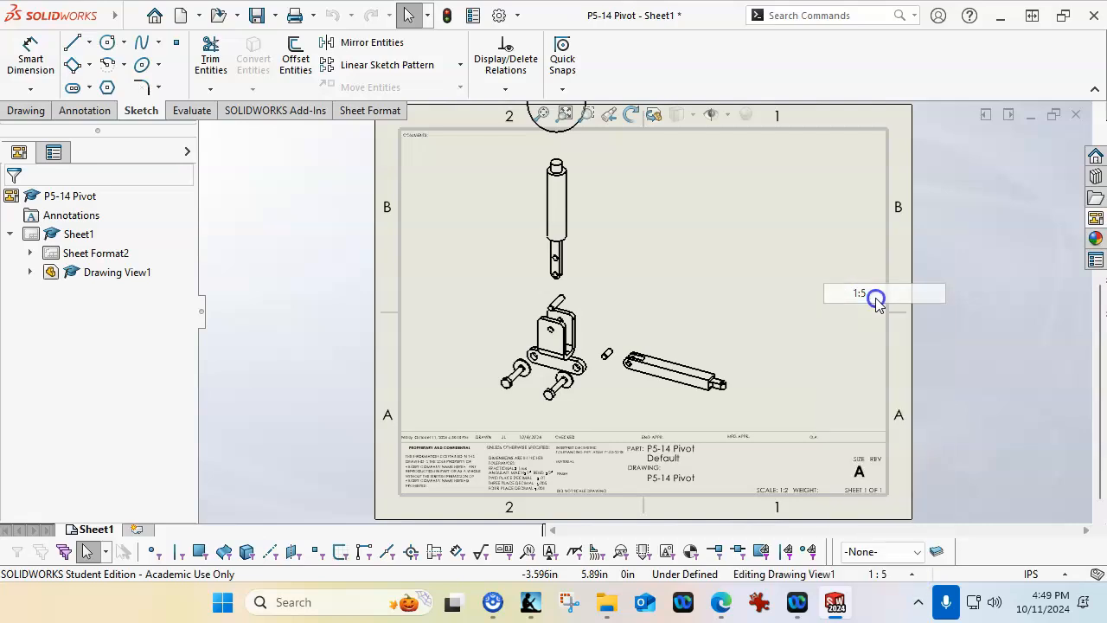
{"action": "left_click", "coordinate": [915, 575]}
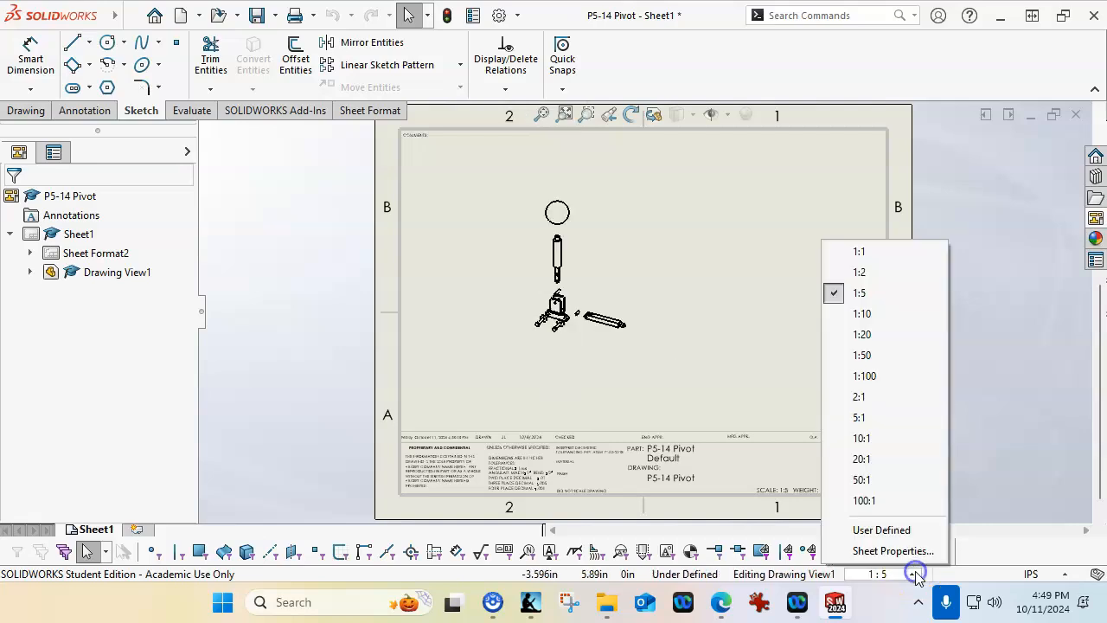
{"action": "left_click", "coordinate": [898, 531]}
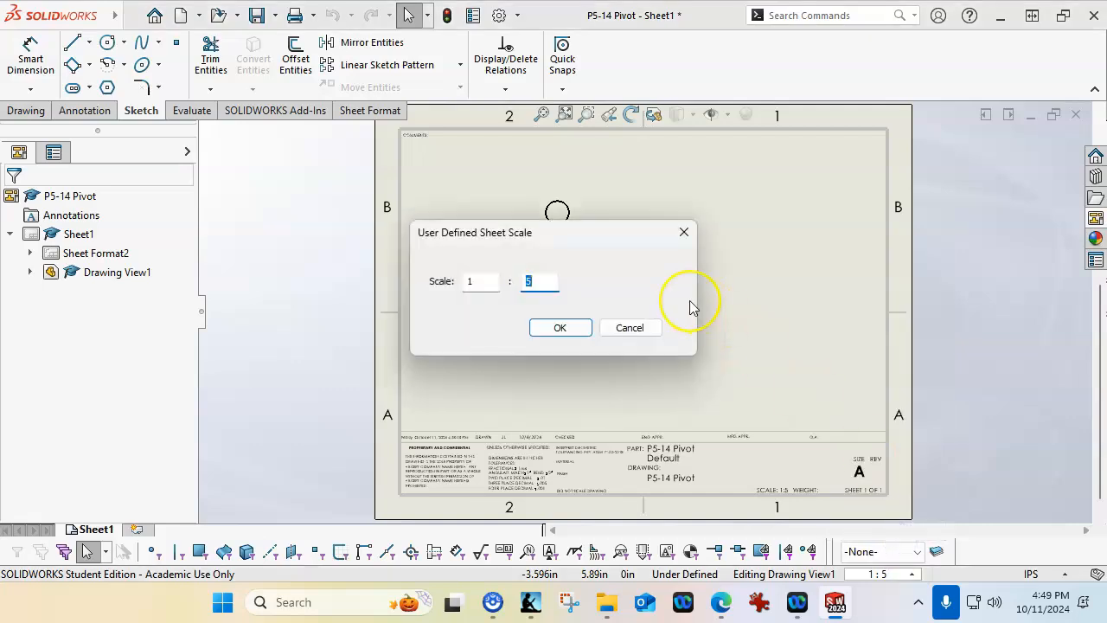
{"action": "left_click", "coordinate": [578, 328]}
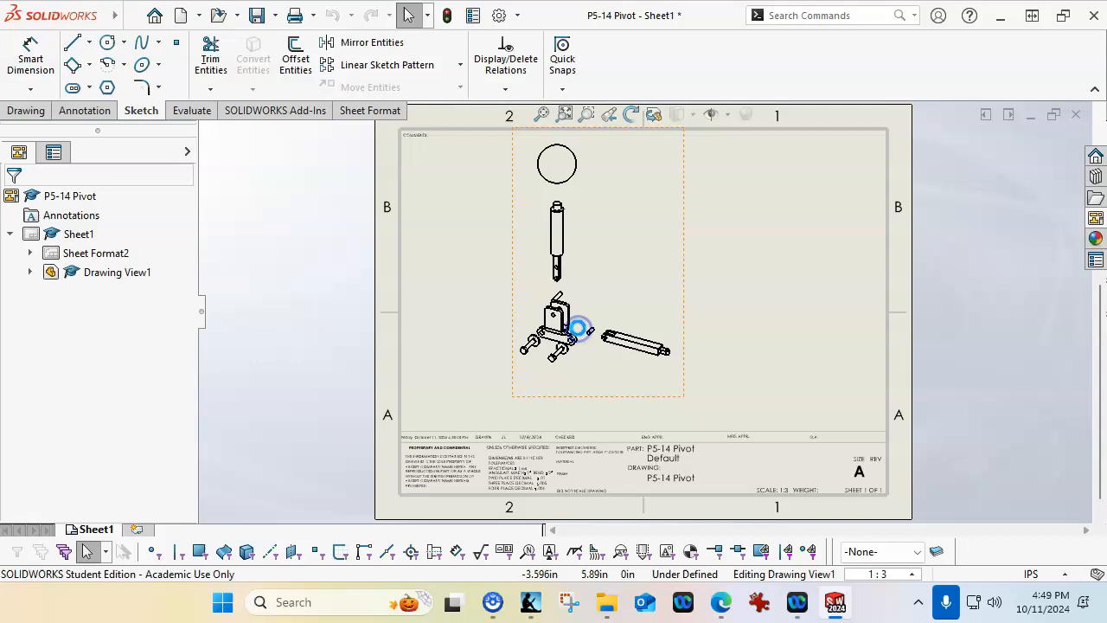
{"action": "left_click", "coordinate": [662, 348]}
{"action": "left_click_drag", "start_coordinate": [685, 335], "coordinate": [625, 361]}
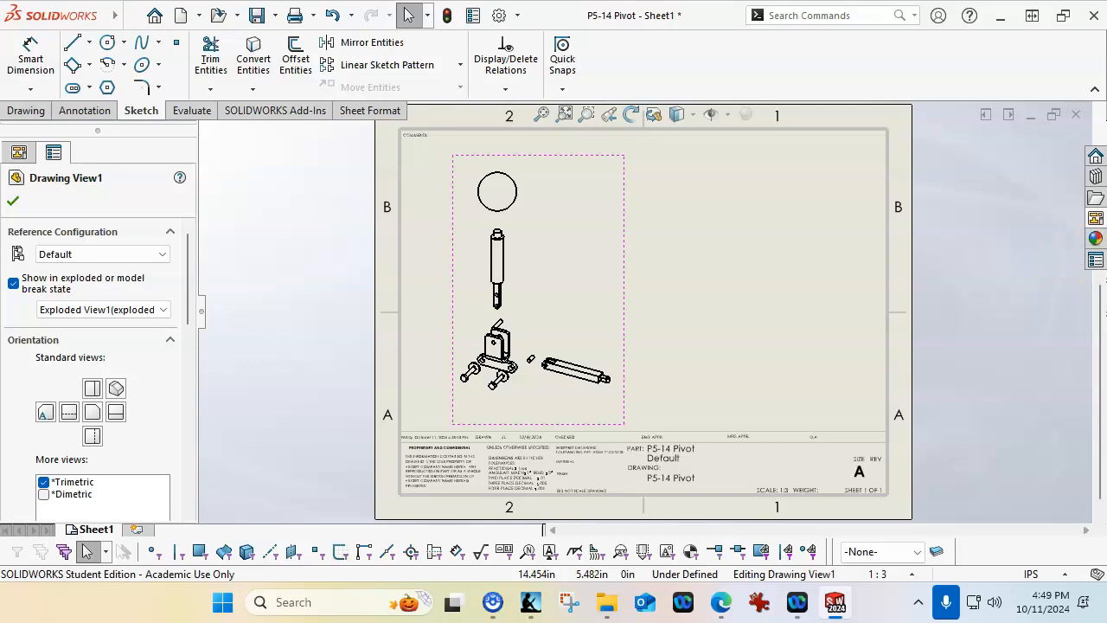
Refresh the View Palette and place an unexploded trimetric view in the right half of the sheet
{"action": "left_click", "coordinate": [1093, 218]}
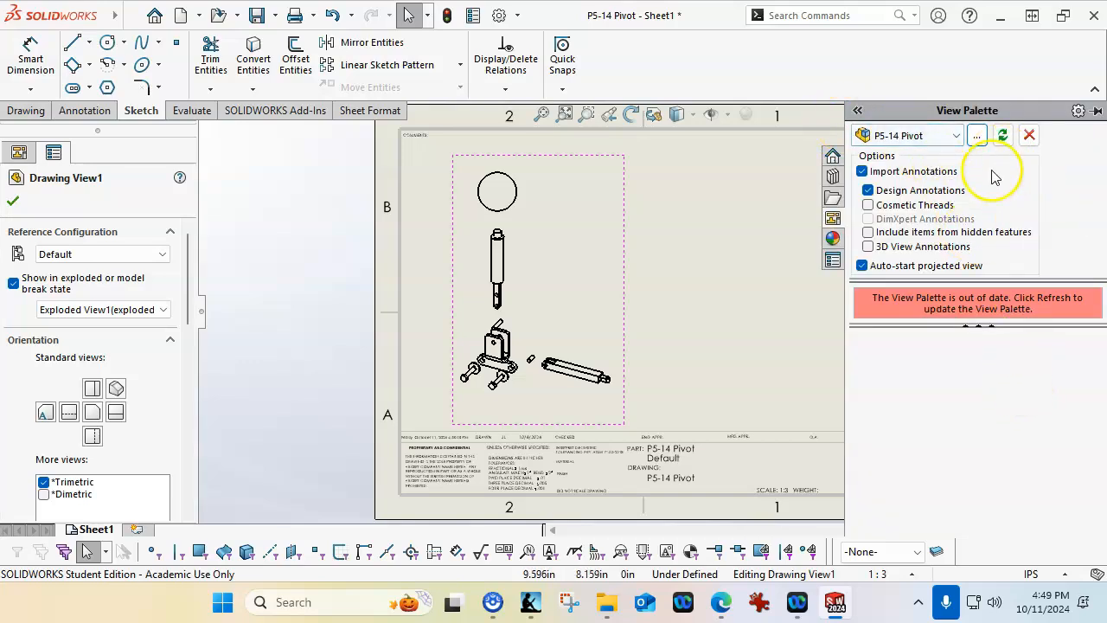
{"action": "left_click", "coordinate": [1002, 135]}
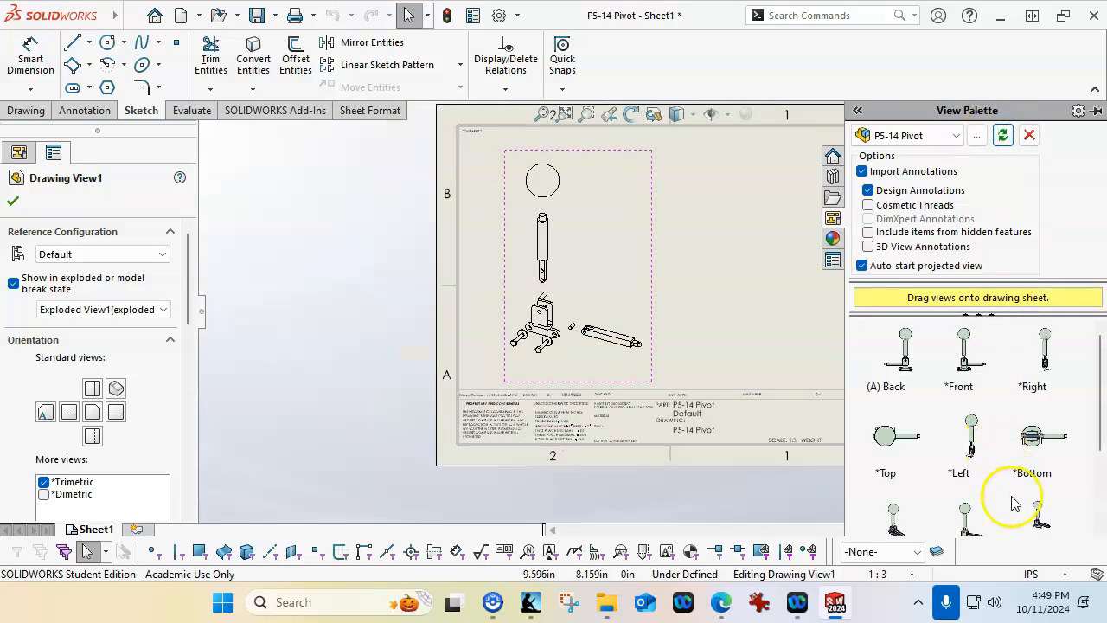
{"action": "scroll", "coordinate": [1013, 499], "scroll_direction": "down", "scroll_amount": 2}
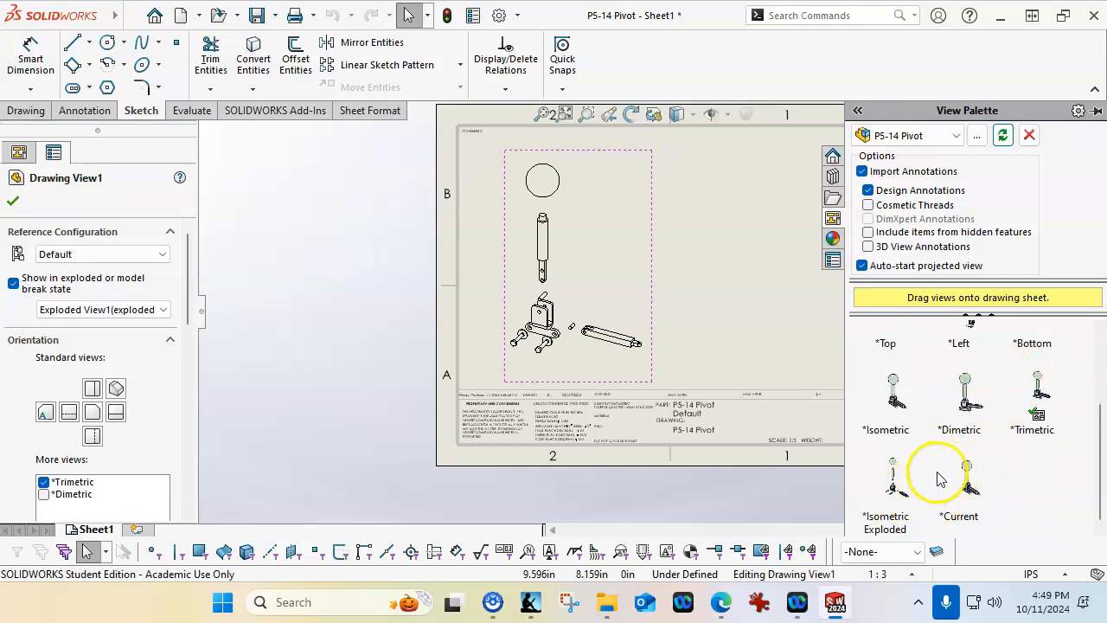
{"action": "left_click", "coordinate": [1042, 389]}
{"action": "mouse_move", "coordinate": [1042, 389]}
{"action": "left_mouse_down"}
{"action": "mouse_move", "coordinate": [559, 289]}
{"action": "mouse_move", "coordinate": [708, 222]}
{"action": "mouse_move", "coordinate": [765, 339]}
{"action": "left_mouse_up"}
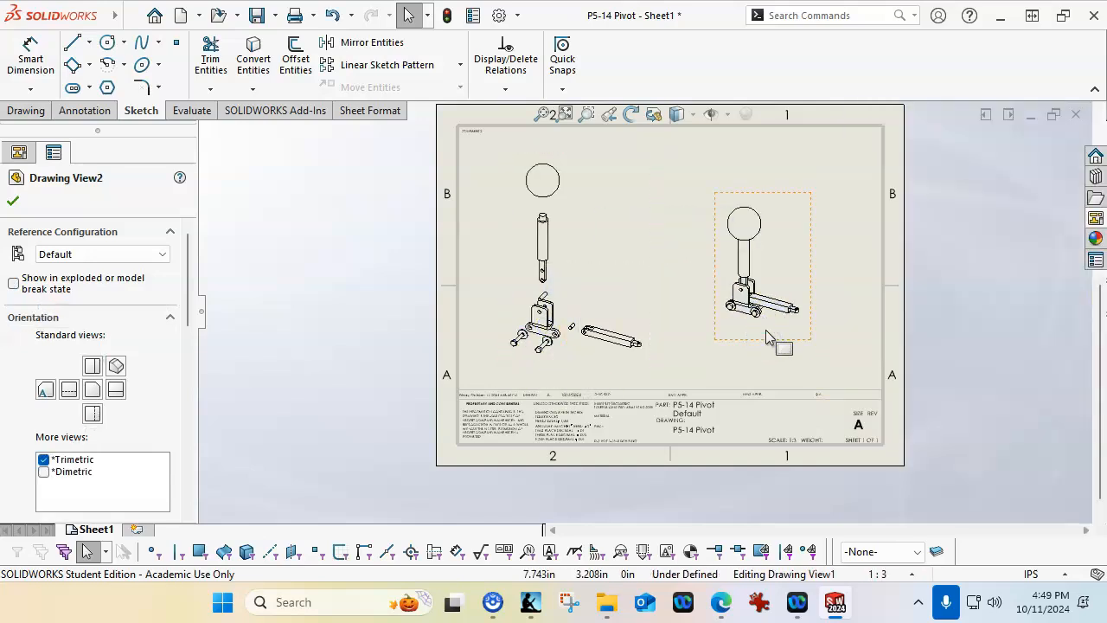
Break the alignment of the unexploded trimetric view
{"action": "scroll", "coordinate": [735, 277], "scroll_direction": "down", "scroll_amount": 1}
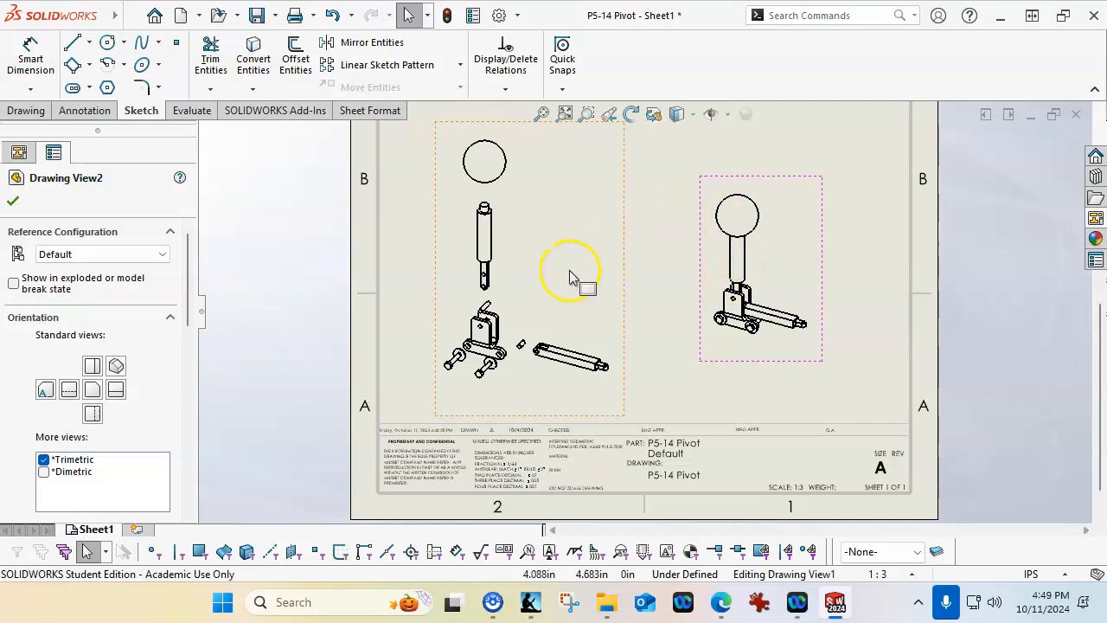
{"action": "right_click", "coordinate": [732, 351]}
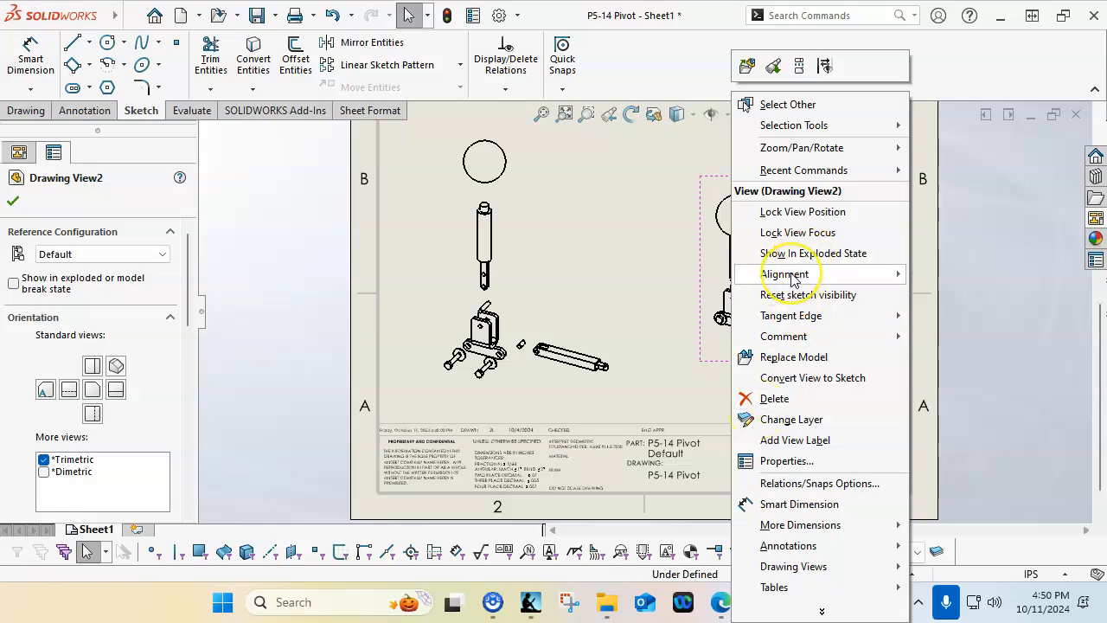
{"action": "mouse_move", "coordinate": [791, 277]}
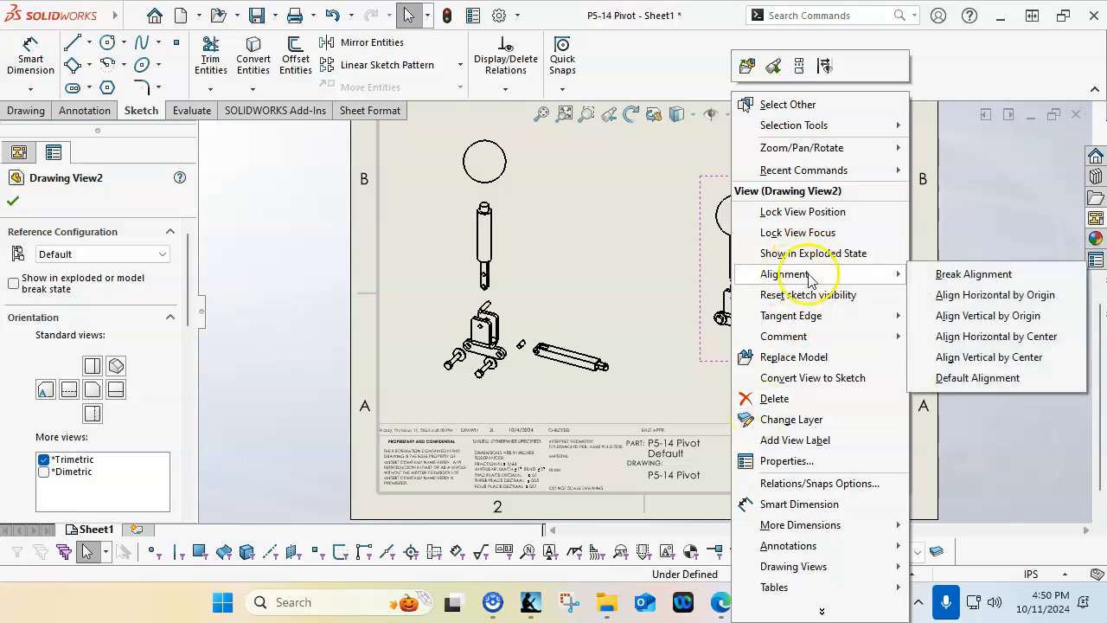
{"action": "left_click", "coordinate": [940, 277]}
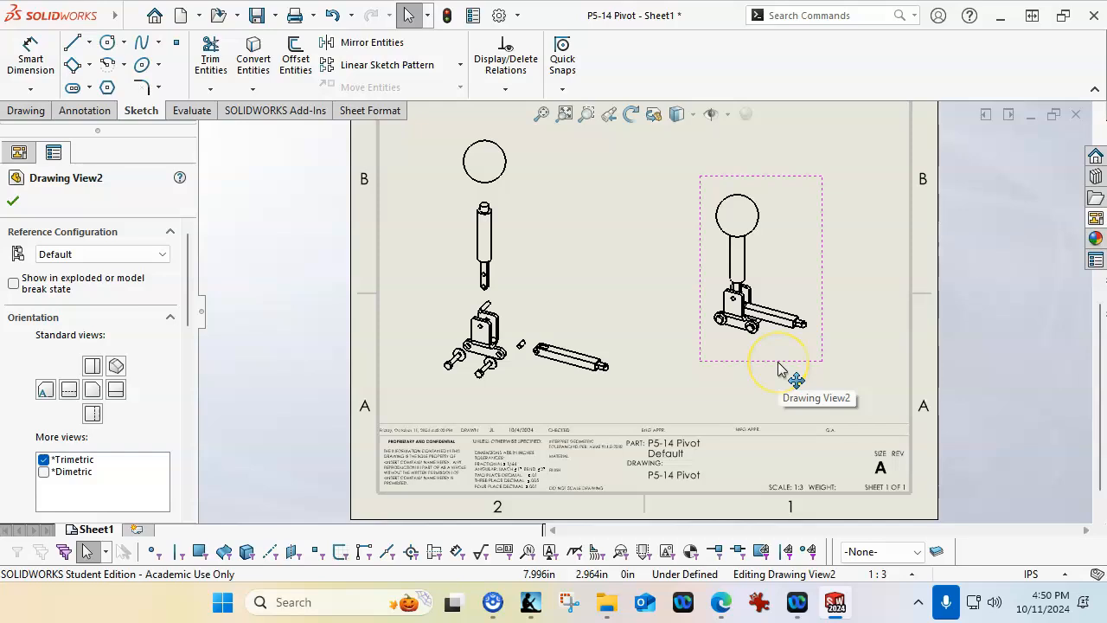
Move the unexploded trimetric view down to just above the title block
{"action": "right_click", "coordinate": [654, 292]}
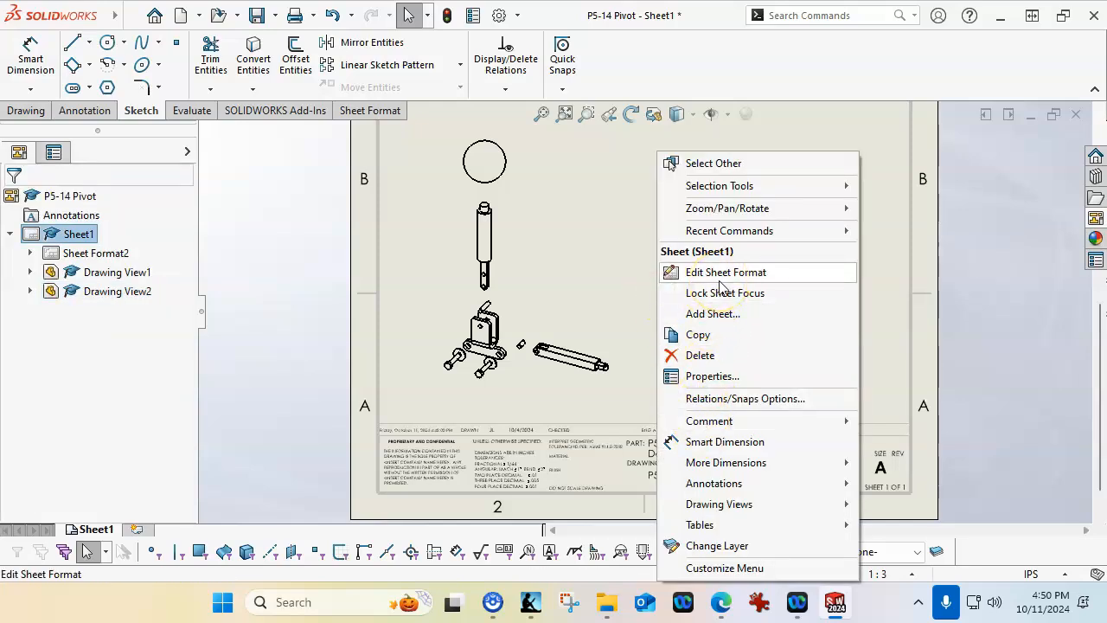
{"action": "left_click", "coordinate": [635, 264]}
{"action": "left_click", "coordinate": [761, 336]}
{"action": "mouse_move", "coordinate": [748, 368]}
{"action": "left_mouse_down"}
{"action": "mouse_move", "coordinate": [736, 403]}
{"action": "mouse_move", "coordinate": [744, 413]}
{"action": "left_mouse_up"}
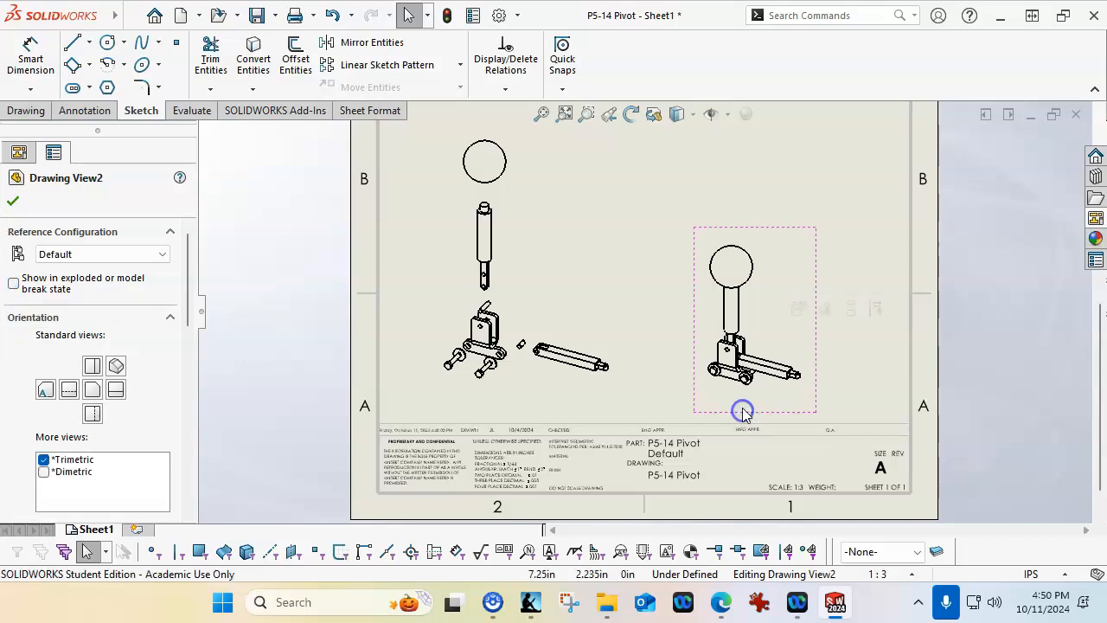
{"action": "left_click", "coordinate": [654, 264]}
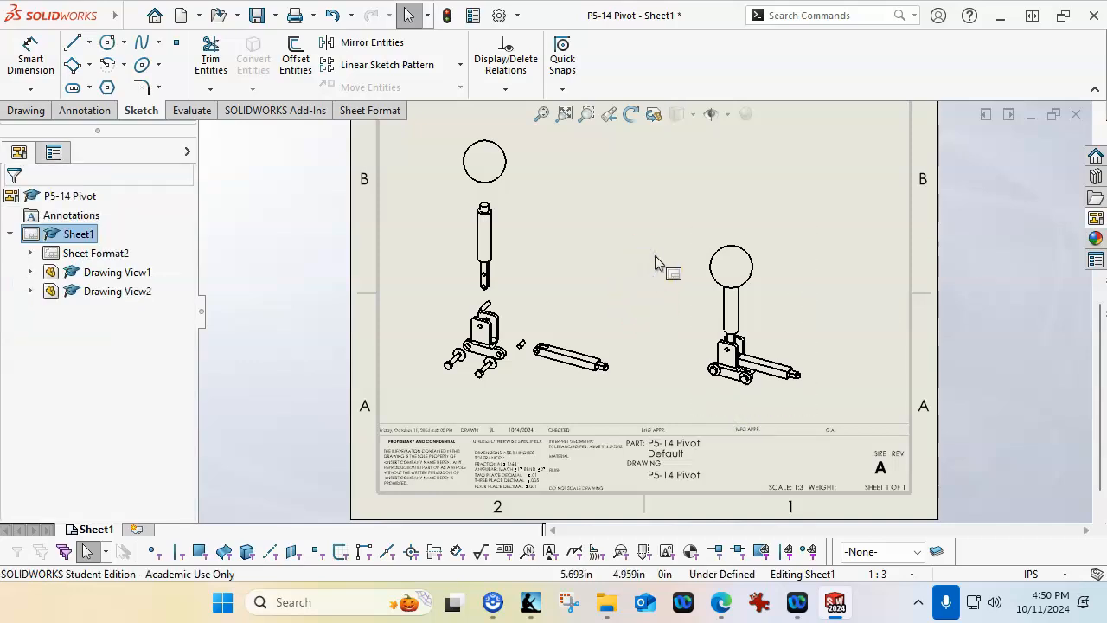
Insert a top-level bill of materials for the exploded view using the BoM-Simple template, and place it near the sheet's upper edge
{"action": "key", "text": "f"}
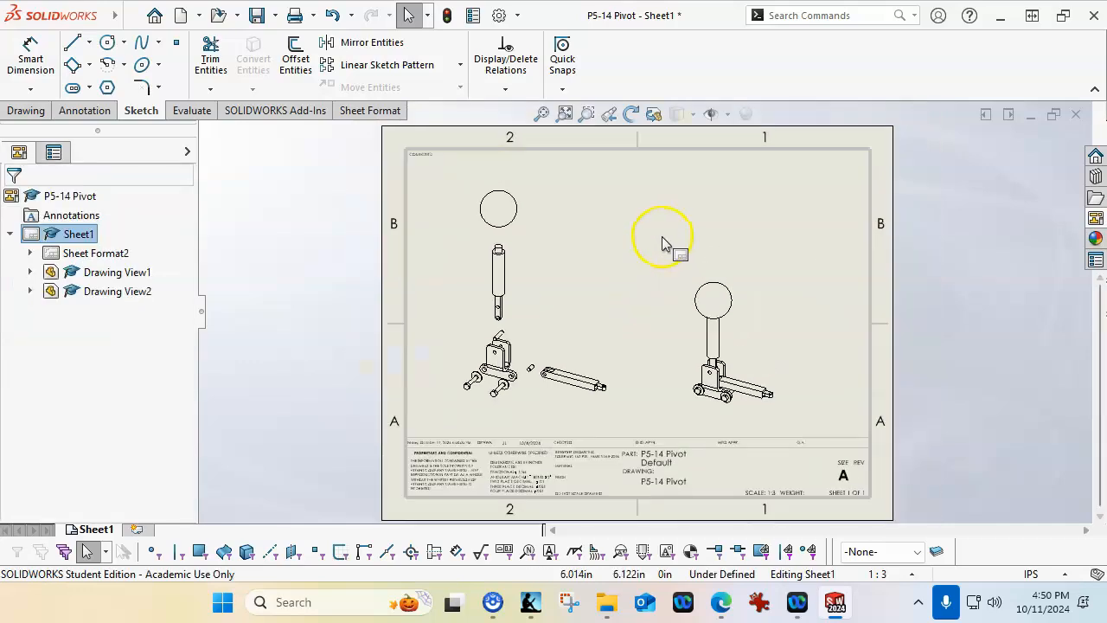
{"action": "left_click", "coordinate": [584, 222]}
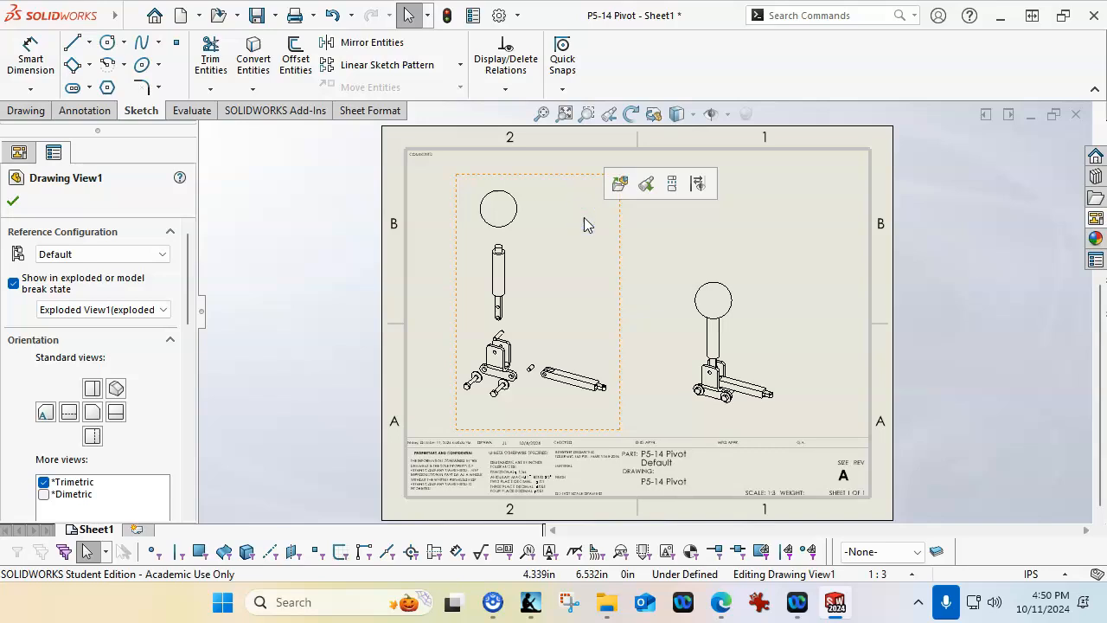
{"action": "right_click", "coordinate": [584, 224]}
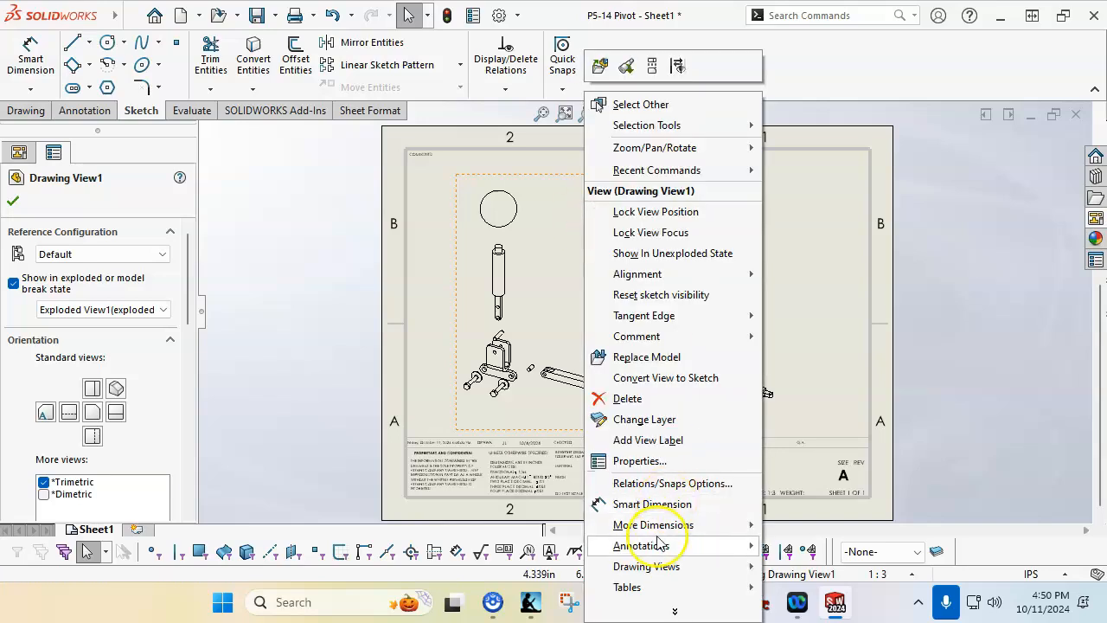
{"action": "mouse_move", "coordinate": [646, 588]}
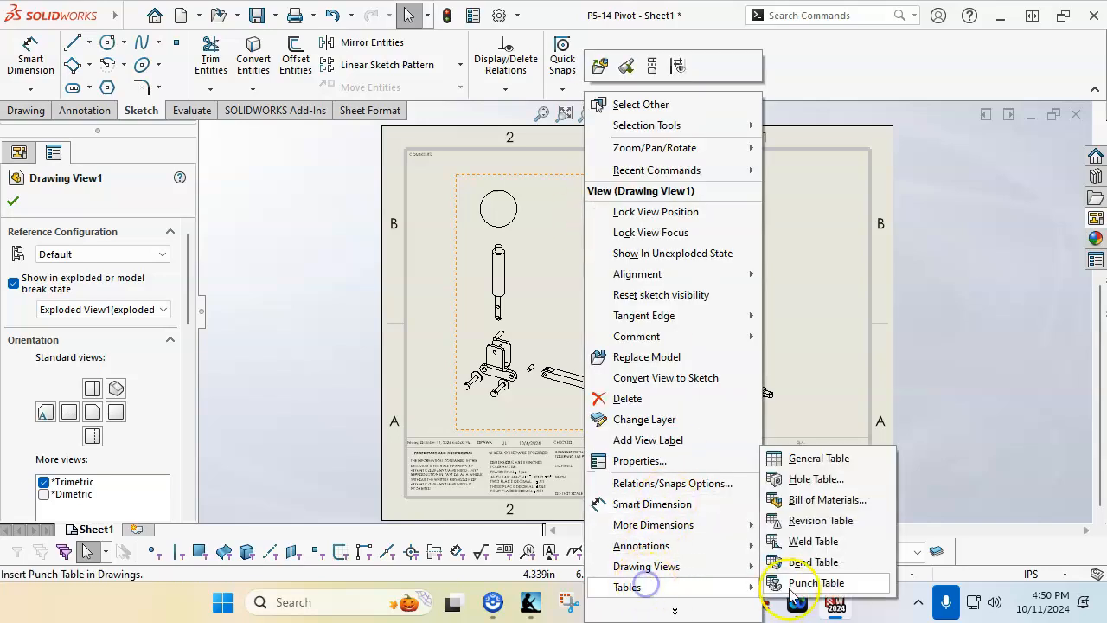
{"action": "left_click", "coordinate": [821, 500]}
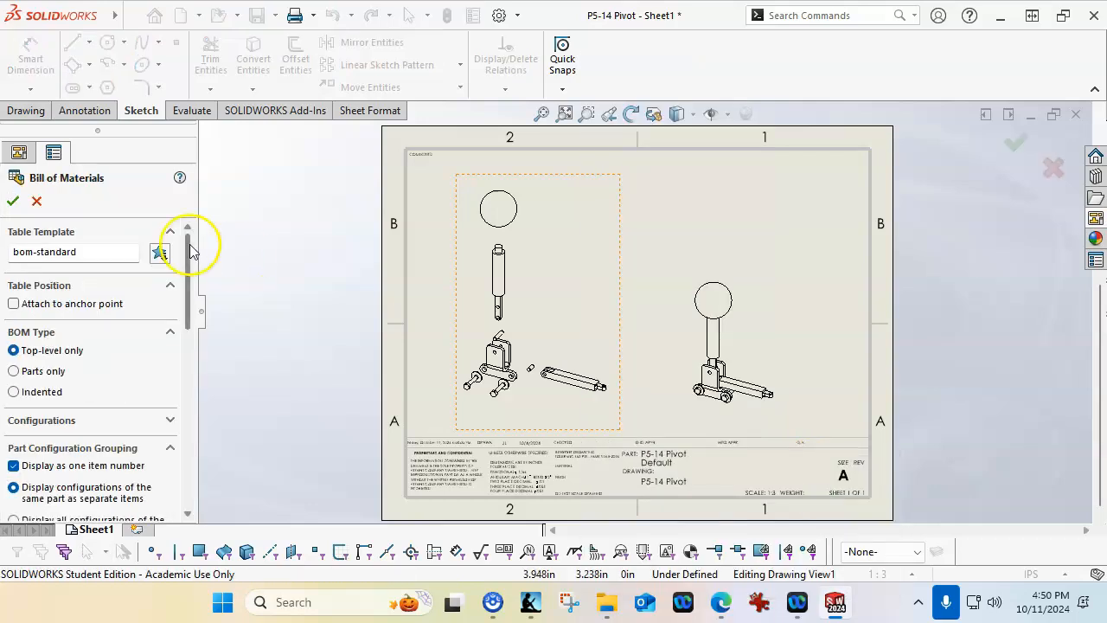
{"action": "left_click", "coordinate": [159, 252]}
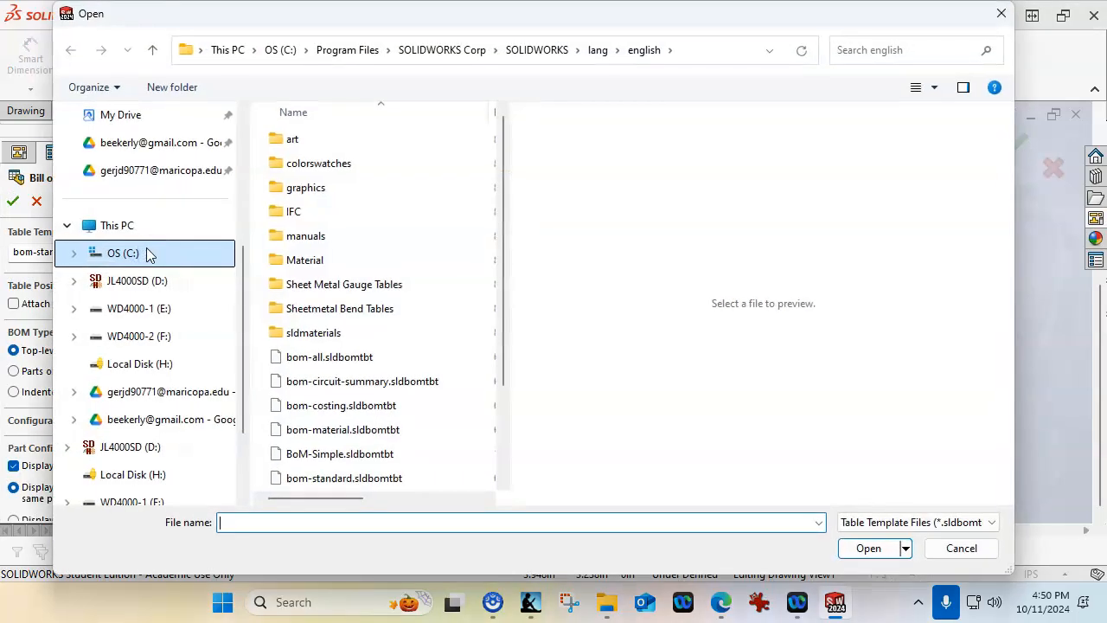
{"action": "scroll", "coordinate": [413, 341], "scroll_direction": "down", "scroll_amount": 1}
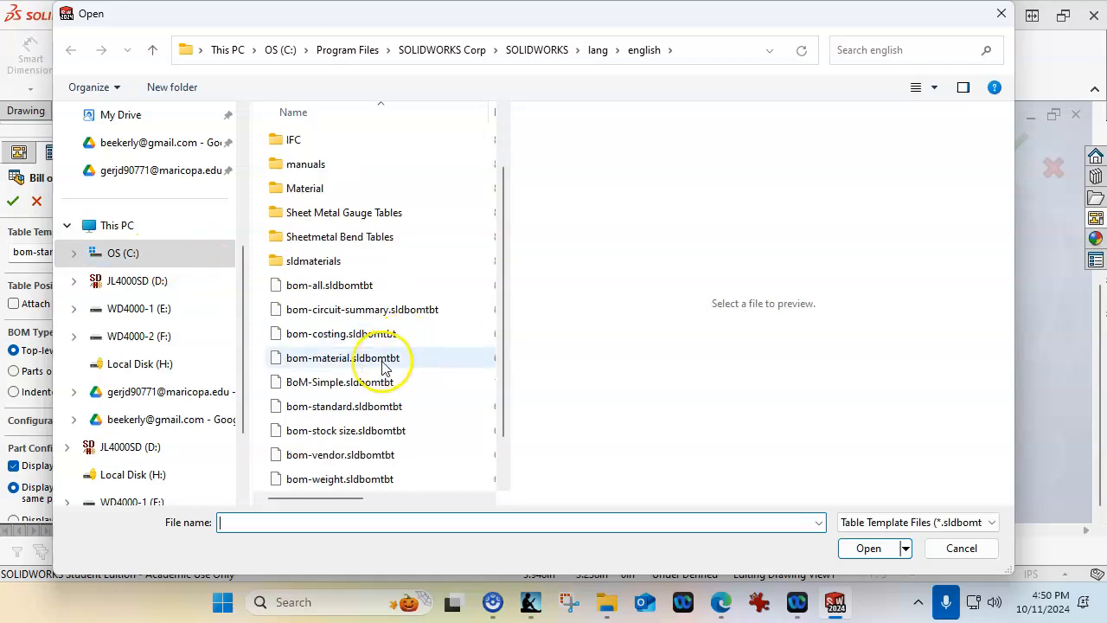
{"action": "left_click", "coordinate": [338, 382]}
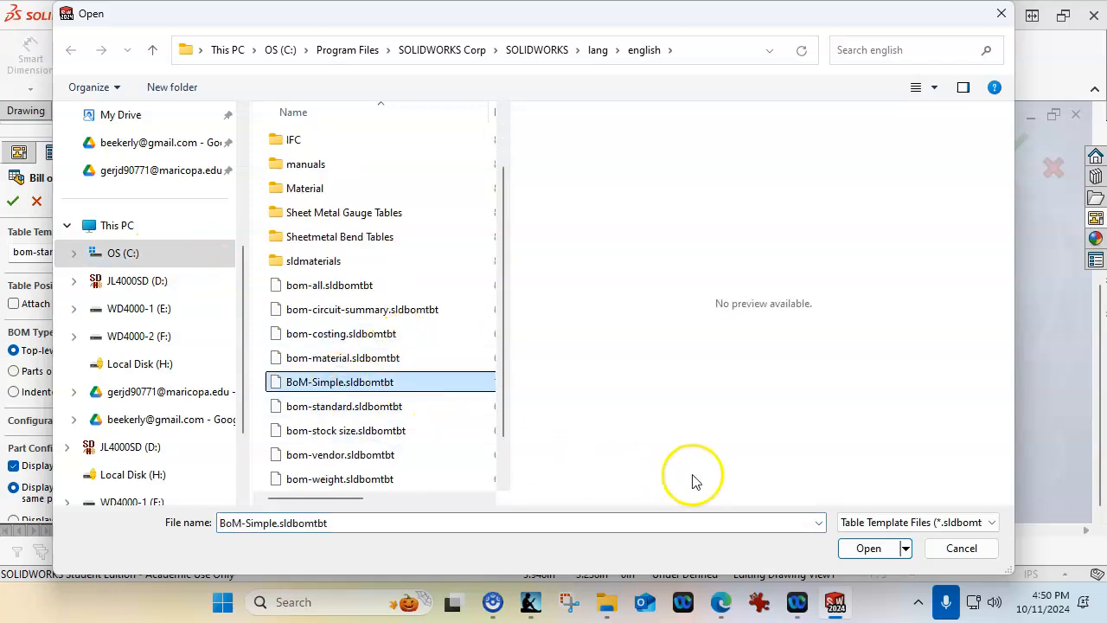
{"action": "left_click", "coordinate": [868, 547]}
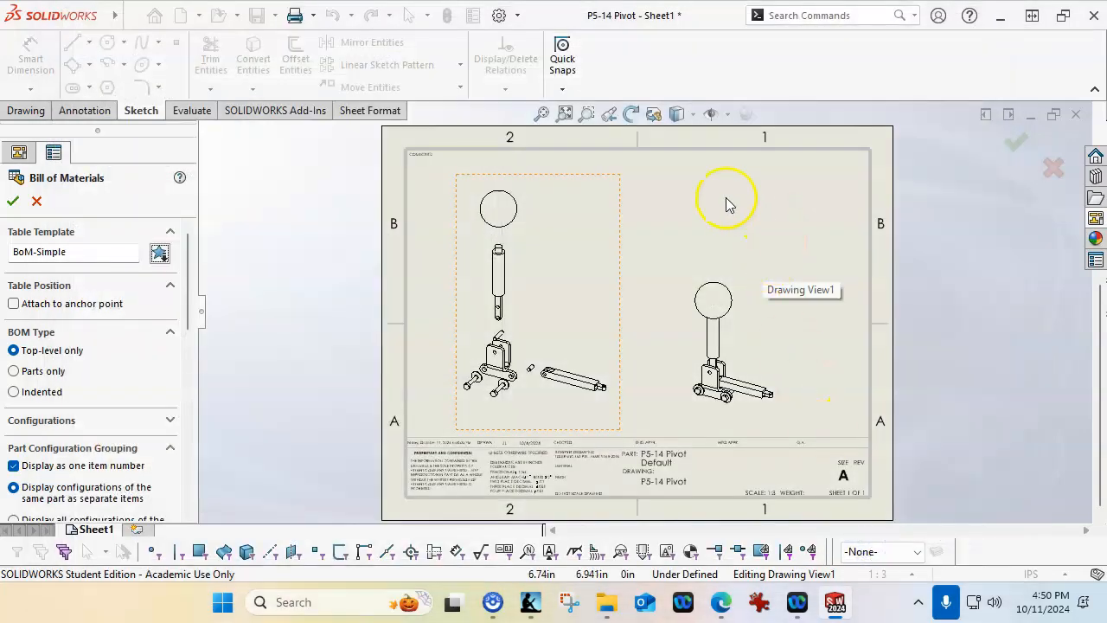
{"action": "left_click", "coordinate": [12, 200]}
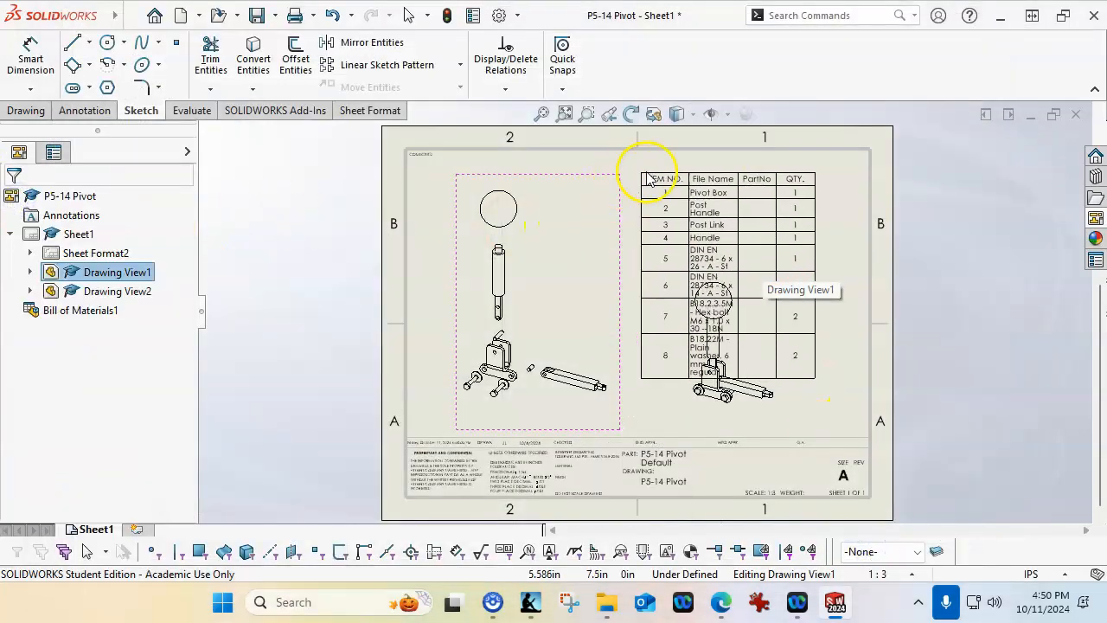
{"action": "left_click", "coordinate": [554, 144]}
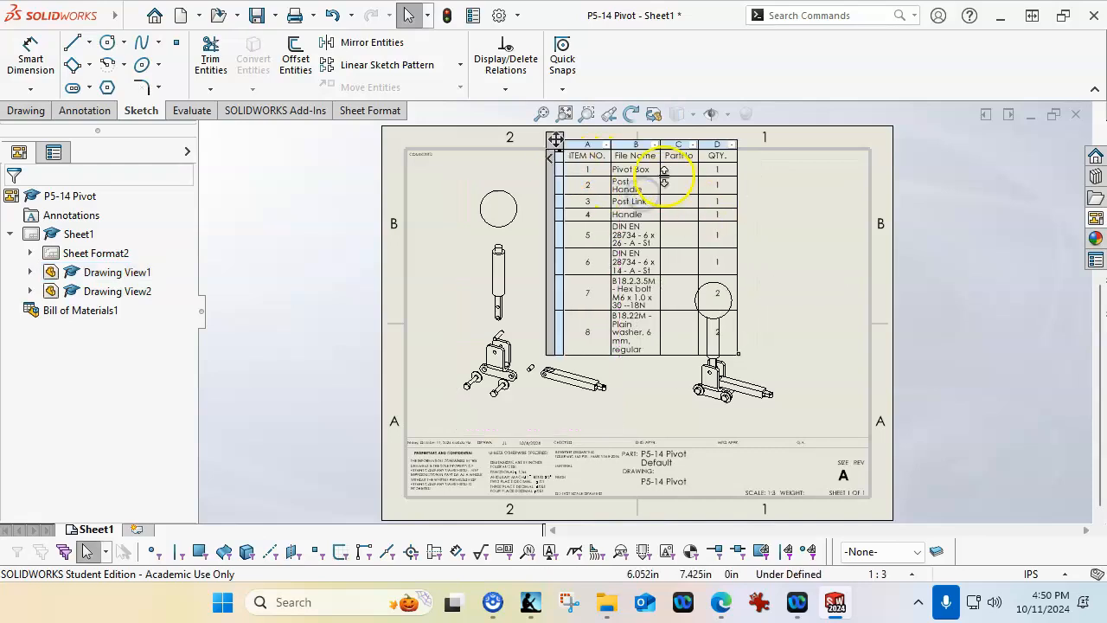
Fit the File Name and PartNo column widths of the bill of materials to their contents
{"action": "scroll", "coordinate": [664, 178], "scroll_direction": "down", "scroll_amount": 2}
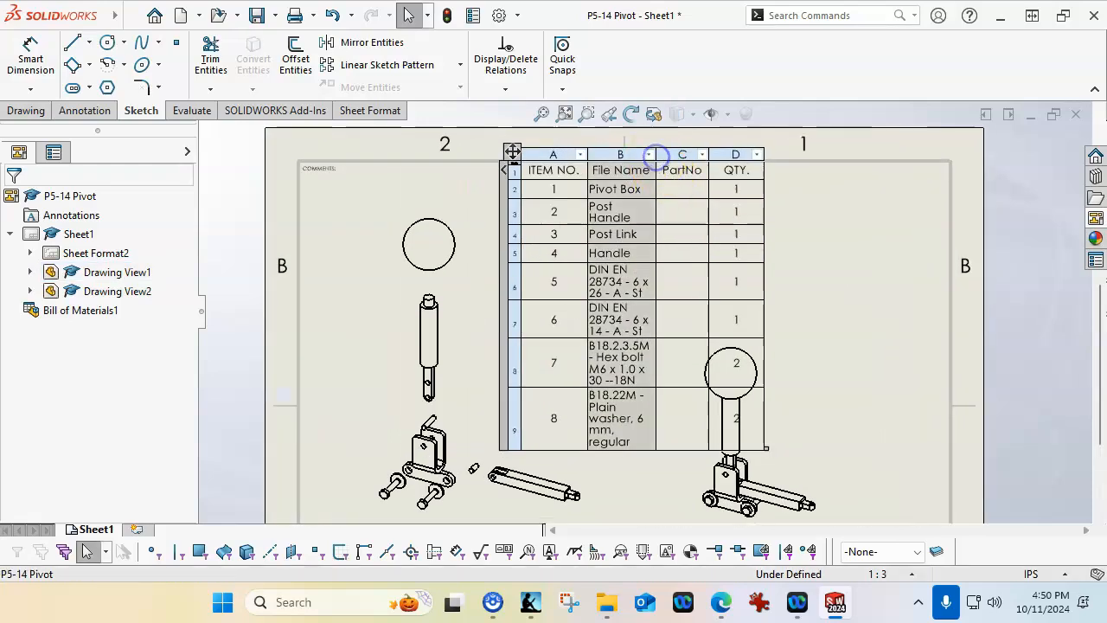
{"action": "double_click", "coordinate": [655, 156]}
{"action": "double_click", "coordinate": [873, 160]}
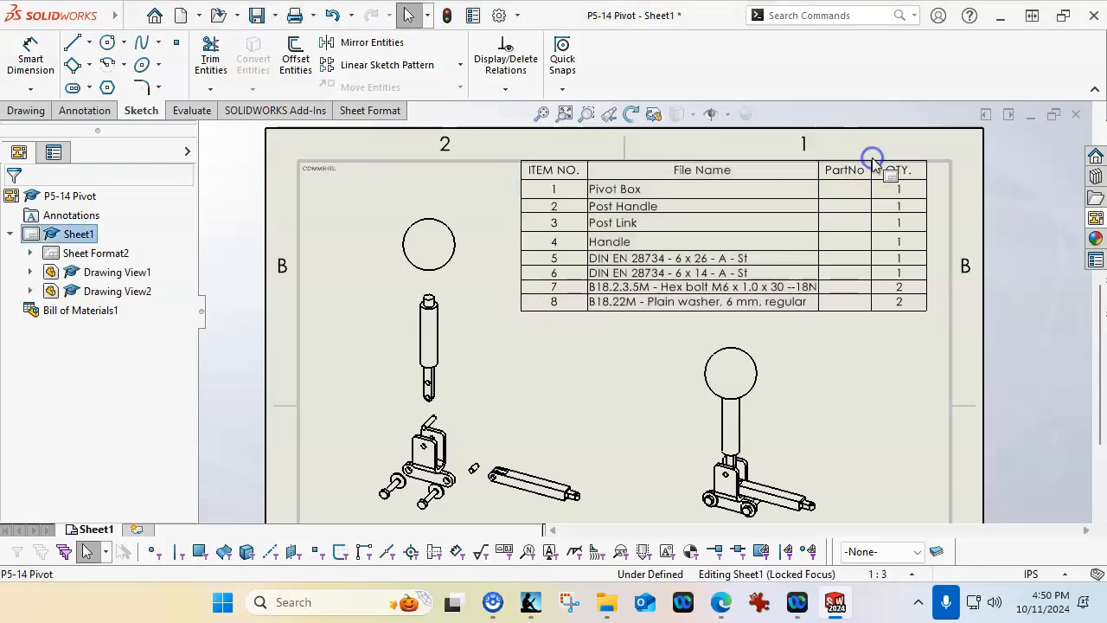
{"action": "double_click", "coordinate": [871, 163]}
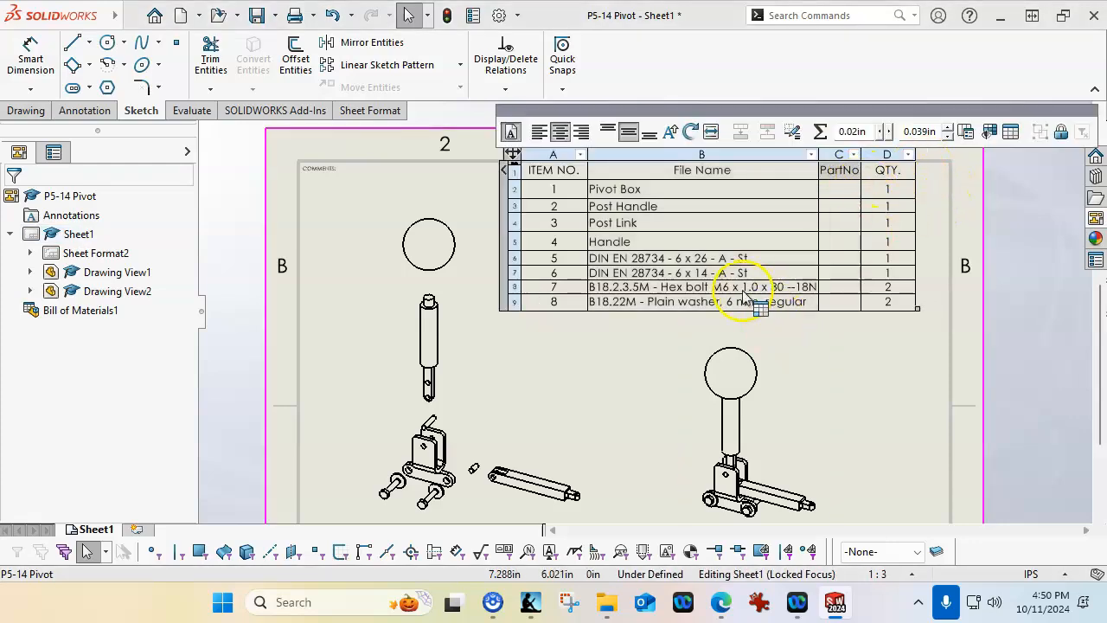
Examine the item numbers, file names and quantities listed in the bill of materials
{"action": "scroll", "coordinate": [742, 292], "scroll_direction": "down", "scroll_amount": 3}
{"action": "scroll", "coordinate": [626, 240], "scroll_direction": "down", "scroll_amount": 2}
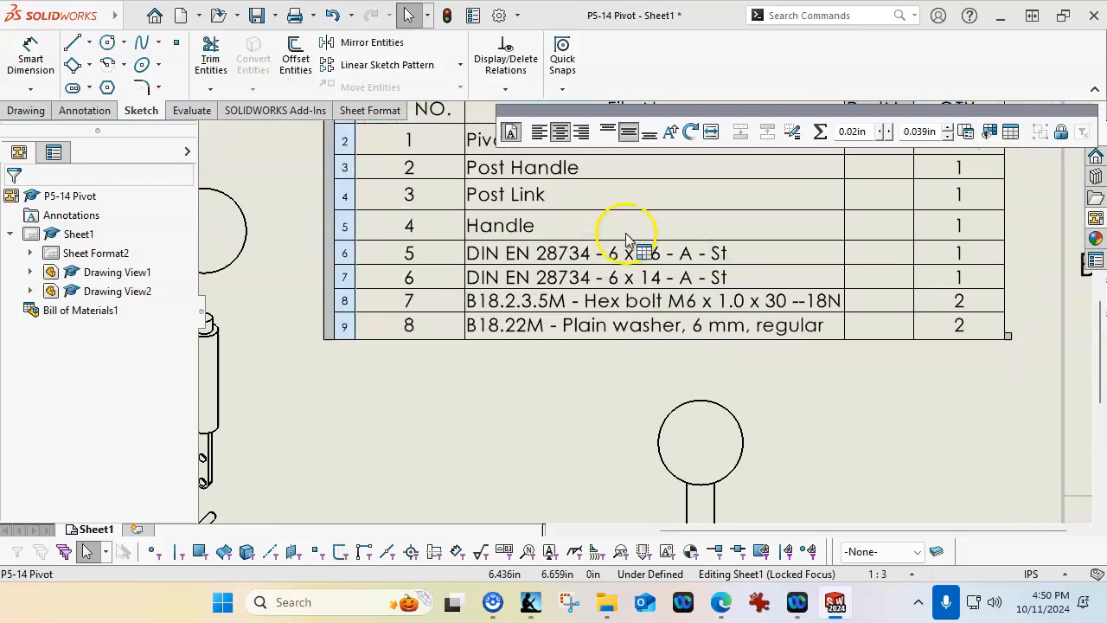
{"action": "scroll", "coordinate": [690, 284], "scroll_direction": "up", "scroll_amount": 4}
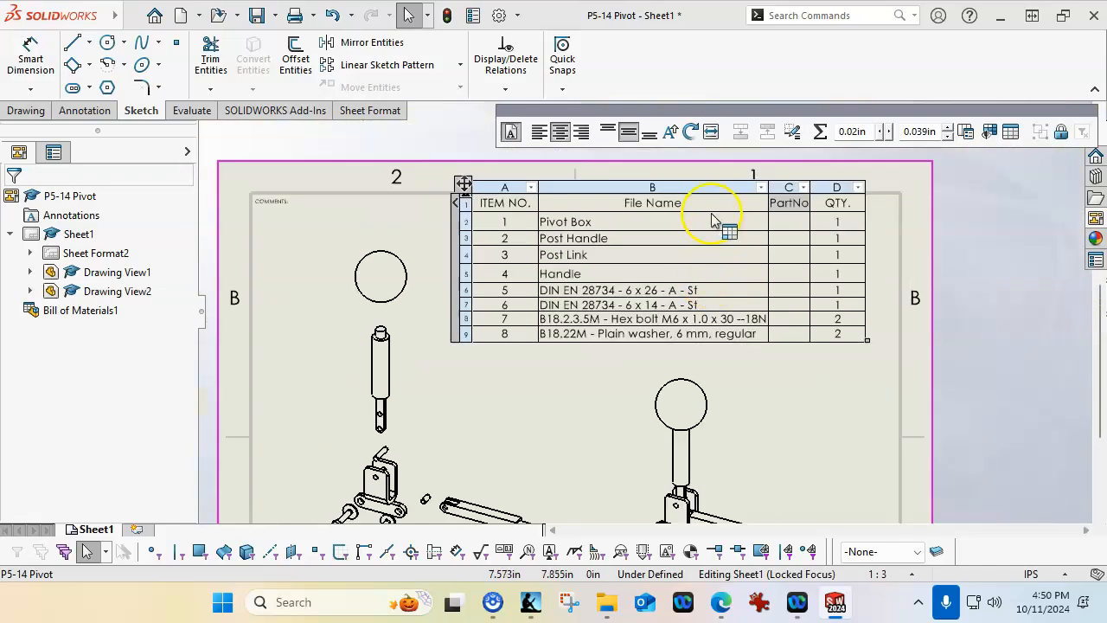
{"action": "scroll", "coordinate": [717, 216], "scroll_direction": "down", "scroll_amount": 2}
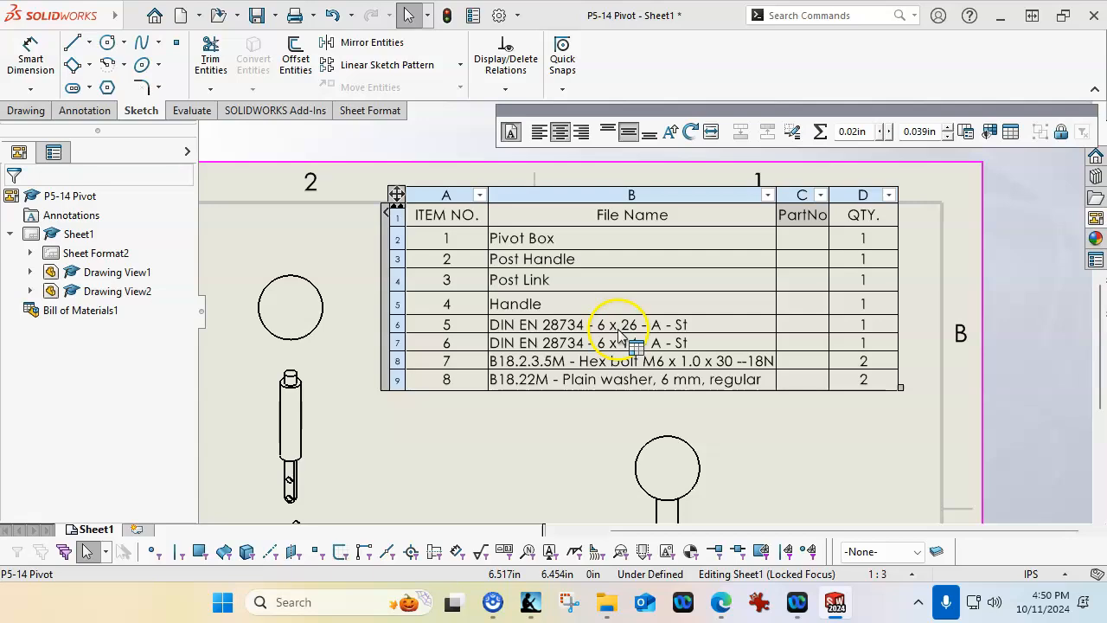
{"action": "scroll", "coordinate": [619, 336], "scroll_direction": "up", "scroll_amount": 3}
{"action": "scroll", "coordinate": [614, 342], "scroll_direction": "down", "scroll_amount": 5}
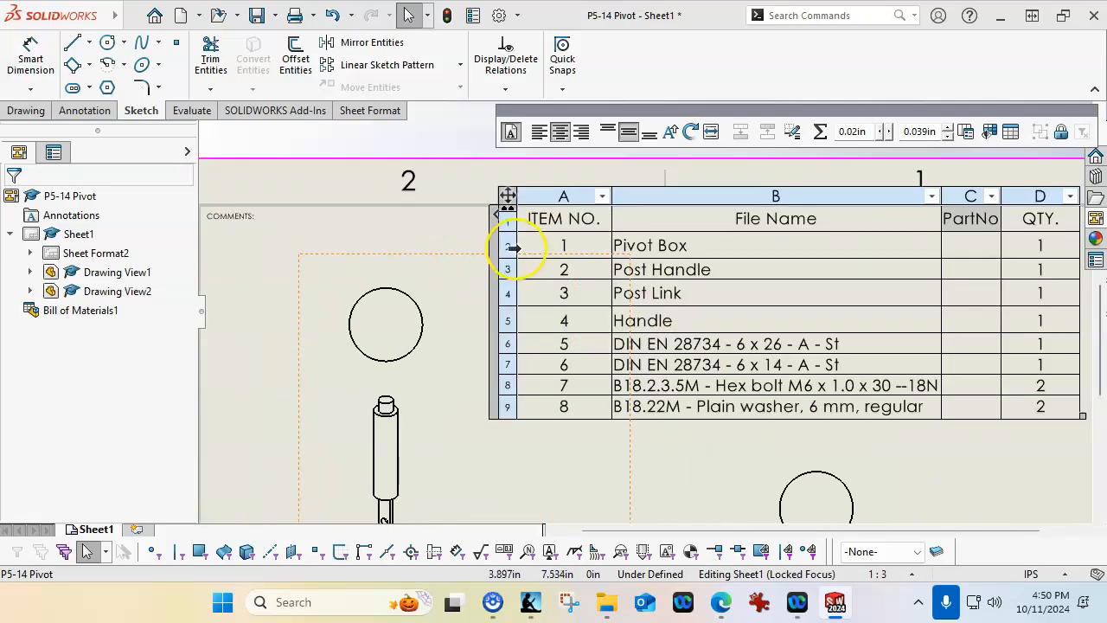
{"action": "scroll", "coordinate": [512, 247], "scroll_direction": "down", "scroll_amount": 1}
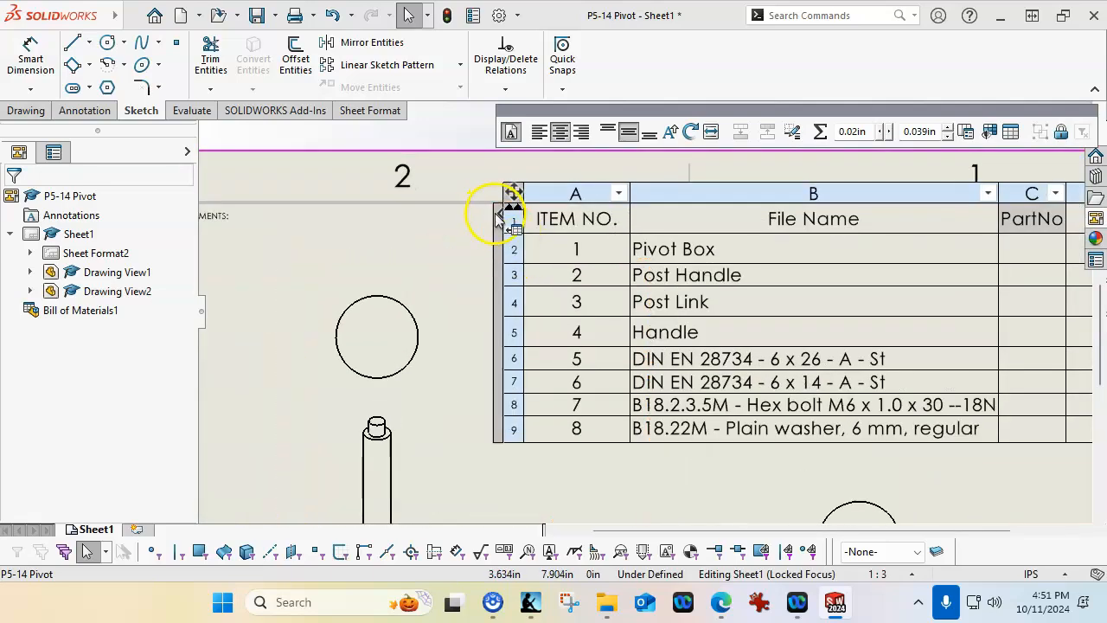
{"action": "left_click", "coordinate": [498, 220]}
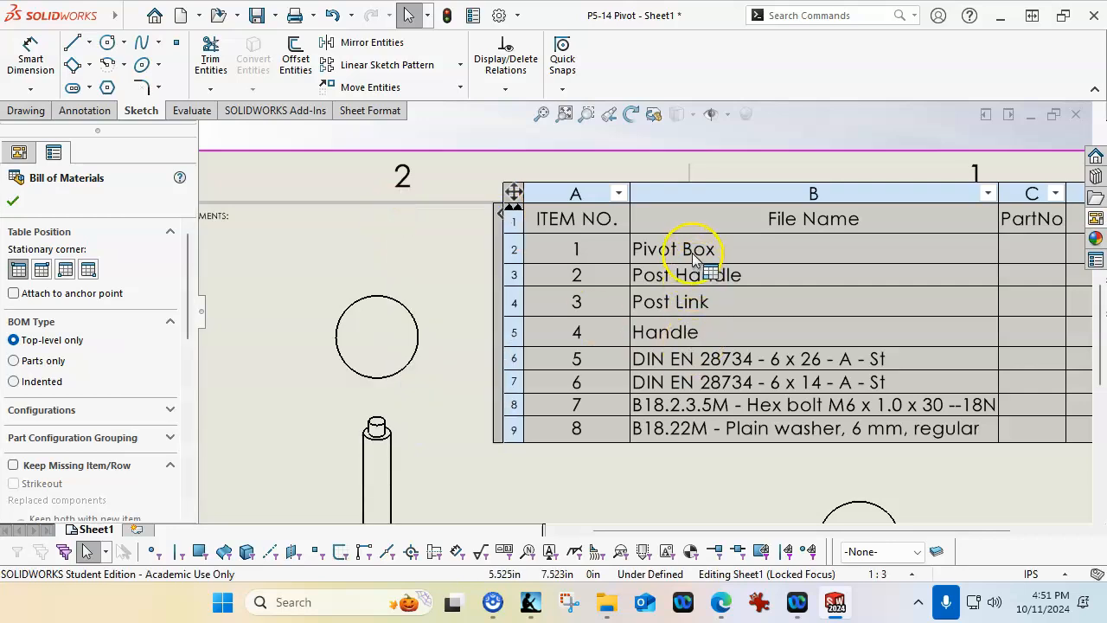
Move the bill of materials into the upper right corner of the drawing border
{"action": "scroll", "coordinate": [741, 395], "scroll_direction": "up", "scroll_amount": 5}
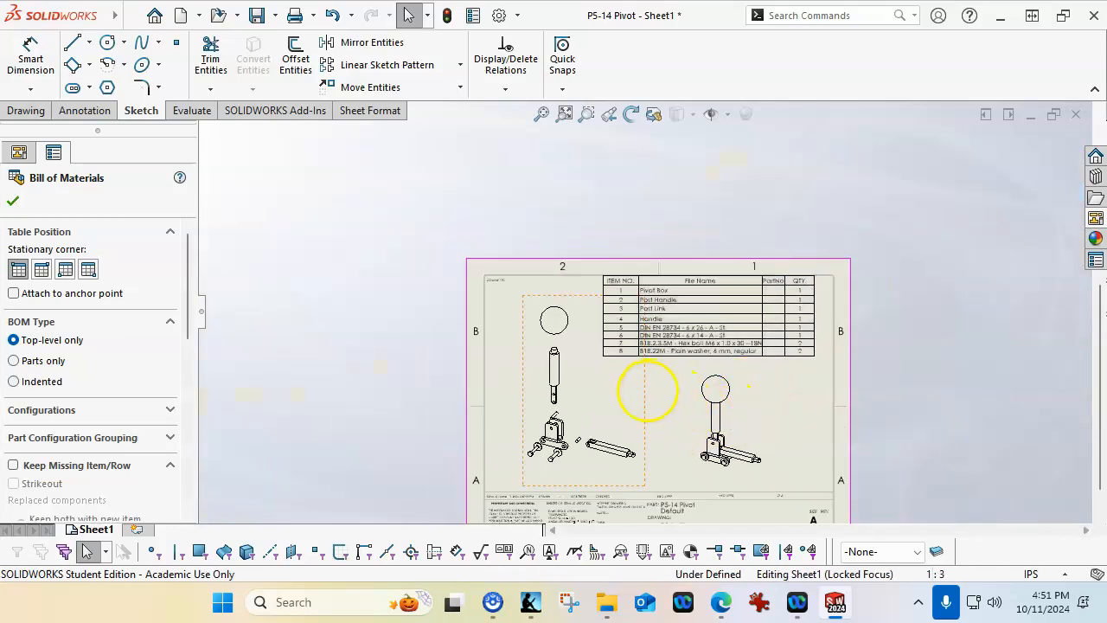
{"action": "left_click", "coordinate": [646, 390]}
{"action": "left_click", "coordinate": [599, 269]}
{"action": "left_click_drag", "start_coordinate": [612, 271], "coordinate": [607, 282]}
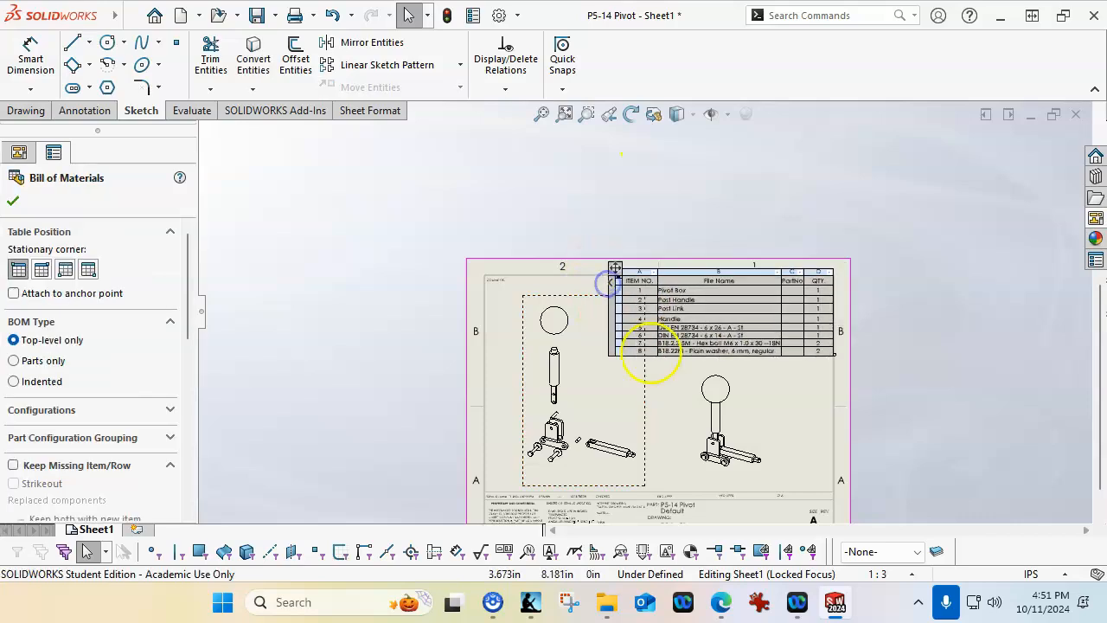
{"action": "scroll", "coordinate": [741, 370], "scroll_direction": "down", "scroll_amount": 3}
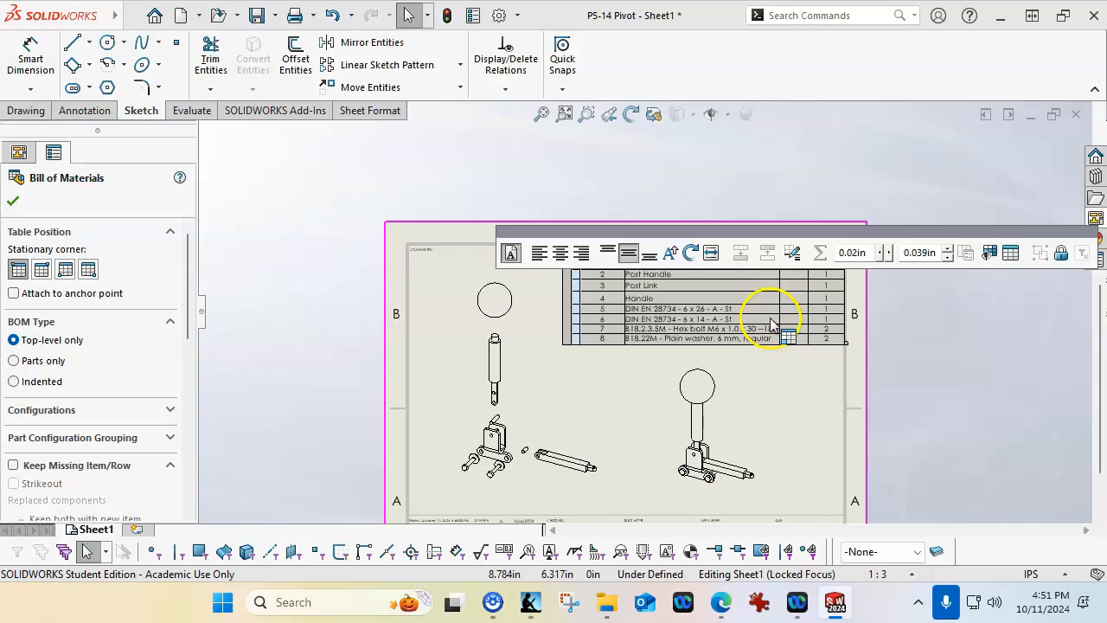
{"action": "left_click", "coordinate": [794, 406]}
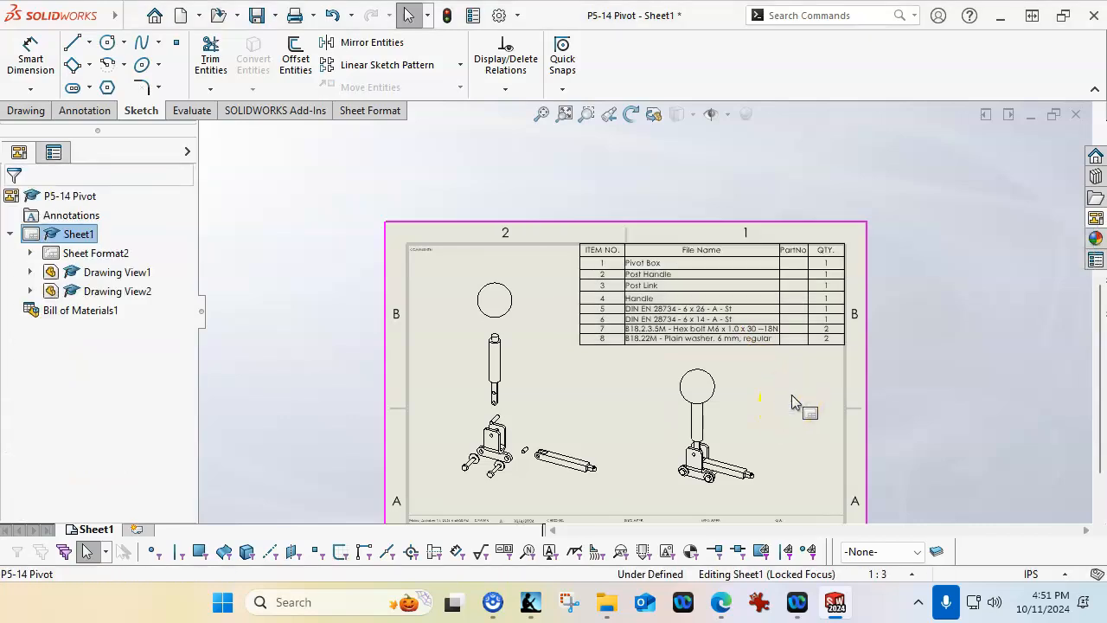
Add a second sheet and load Pivot Box.SLDPRT into the View Palette
{"action": "left_click", "coordinate": [136, 528]}
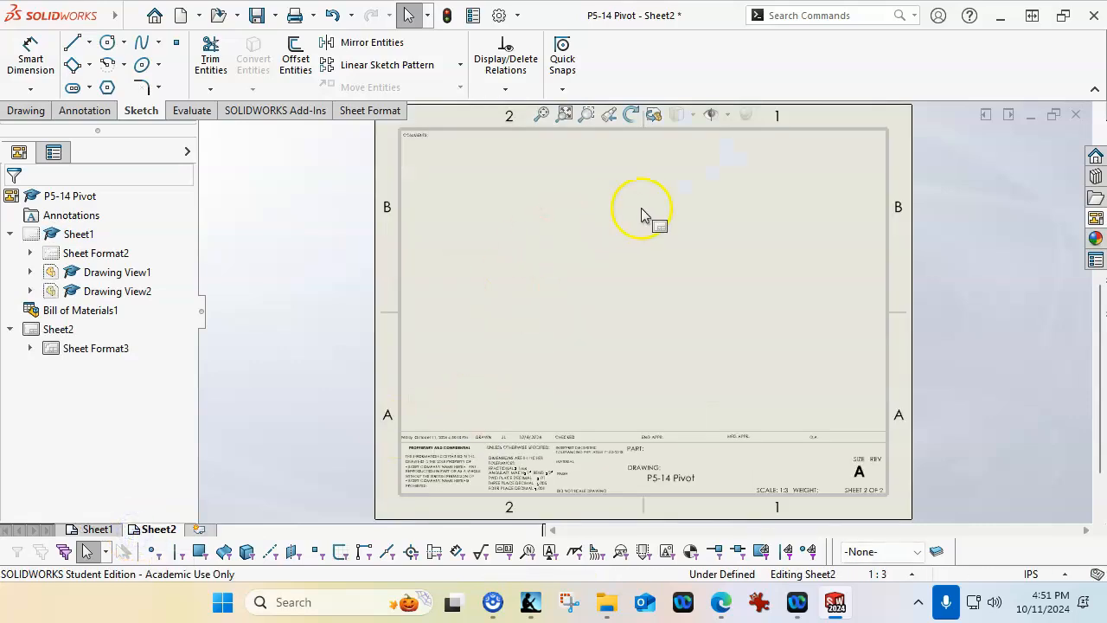
{"action": "left_click", "coordinate": [1095, 218]}
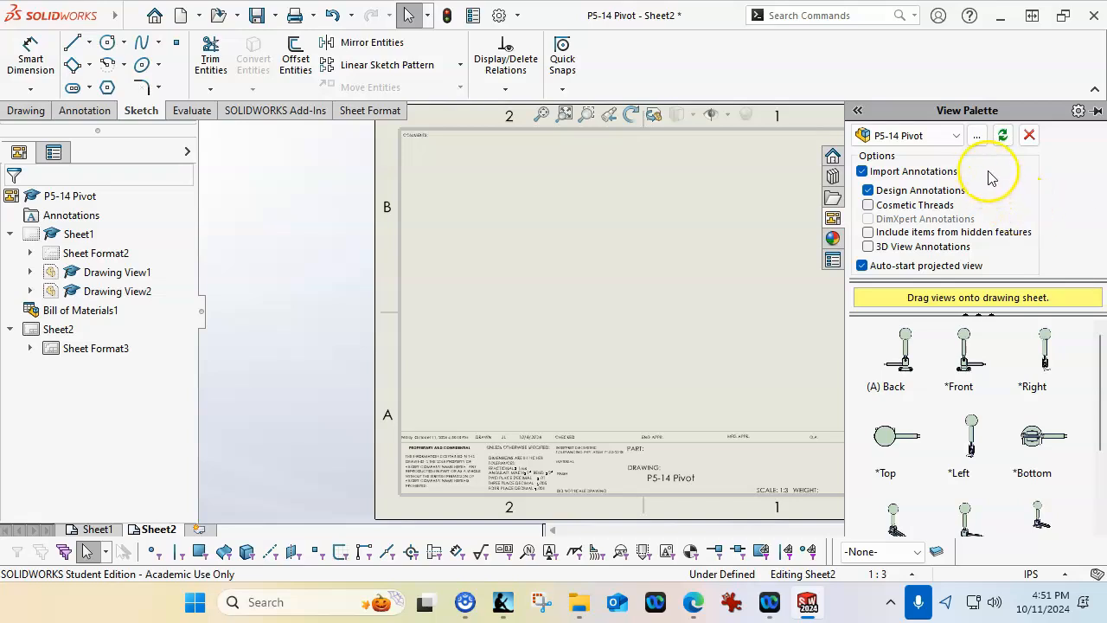
{"action": "left_click", "coordinate": [975, 136]}
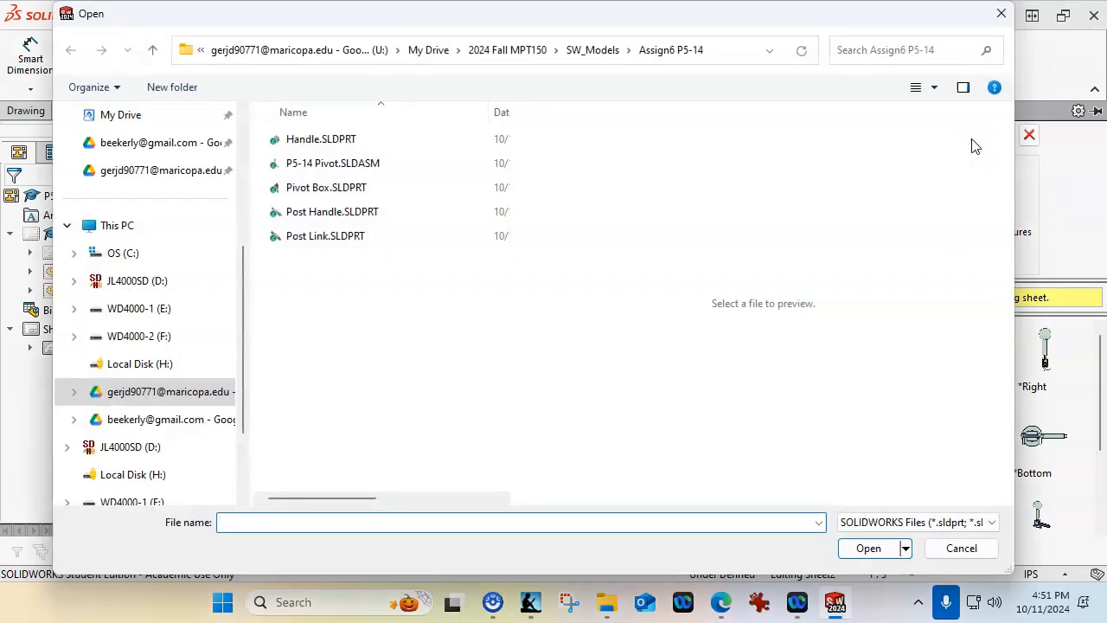
{"action": "left_click", "coordinate": [337, 188]}
{"action": "left_click", "coordinate": [871, 548]}
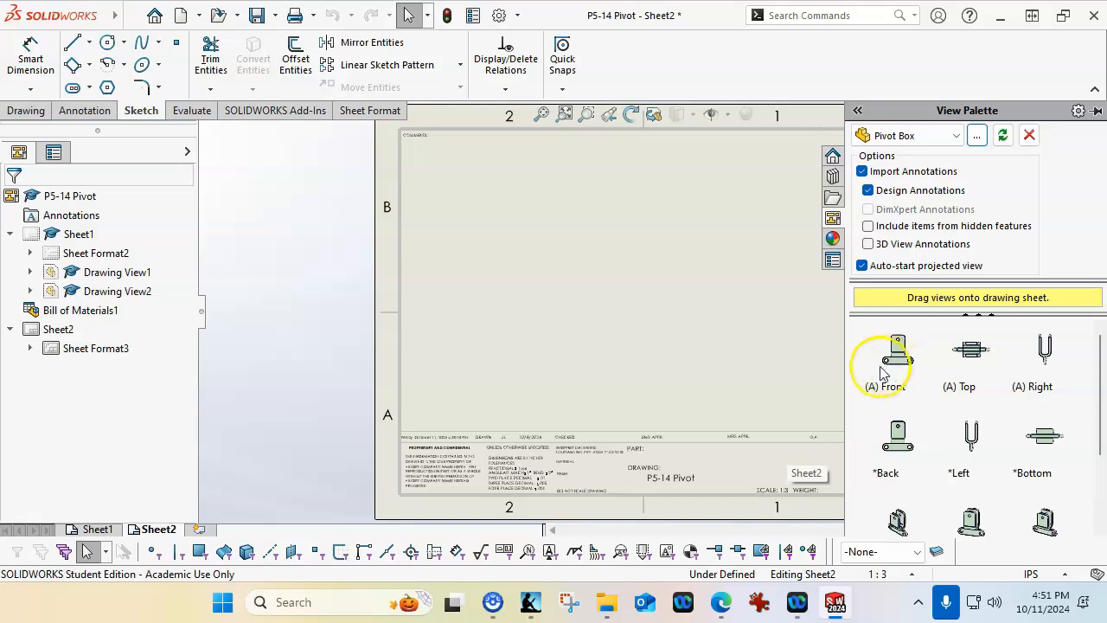
Place the Pivot Box front view with projected right and isometric views, and set the sheet scale to 1:1
{"action": "left_click_drag", "start_coordinate": [897, 369], "coordinate": [533, 320]}
{"action": "left_click", "coordinate": [671, 328]}
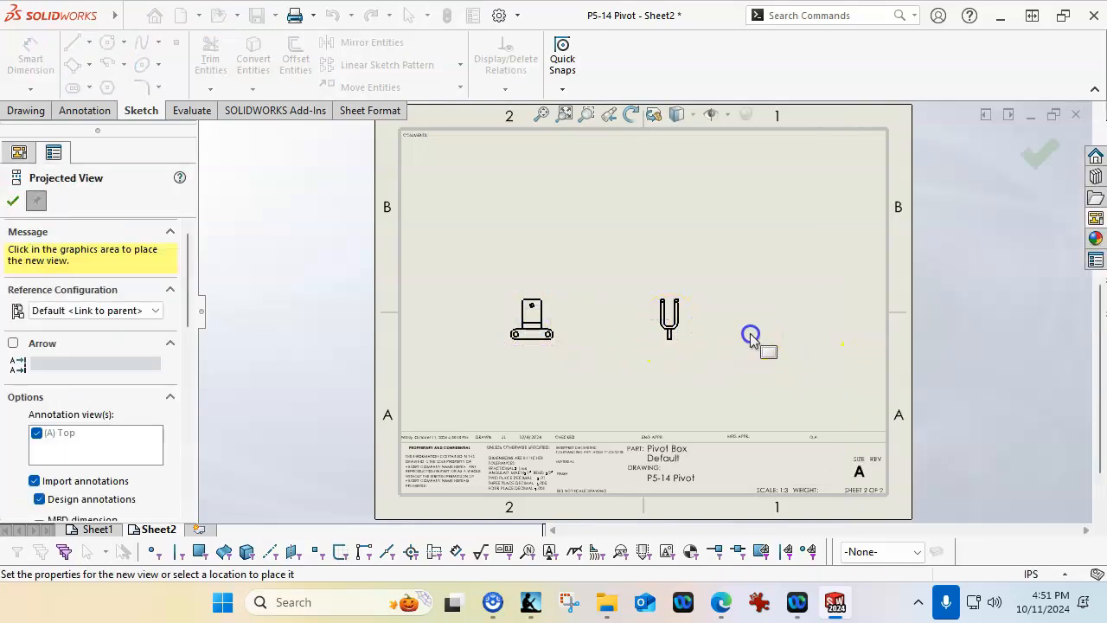
{"action": "left_click", "coordinate": [912, 574]}
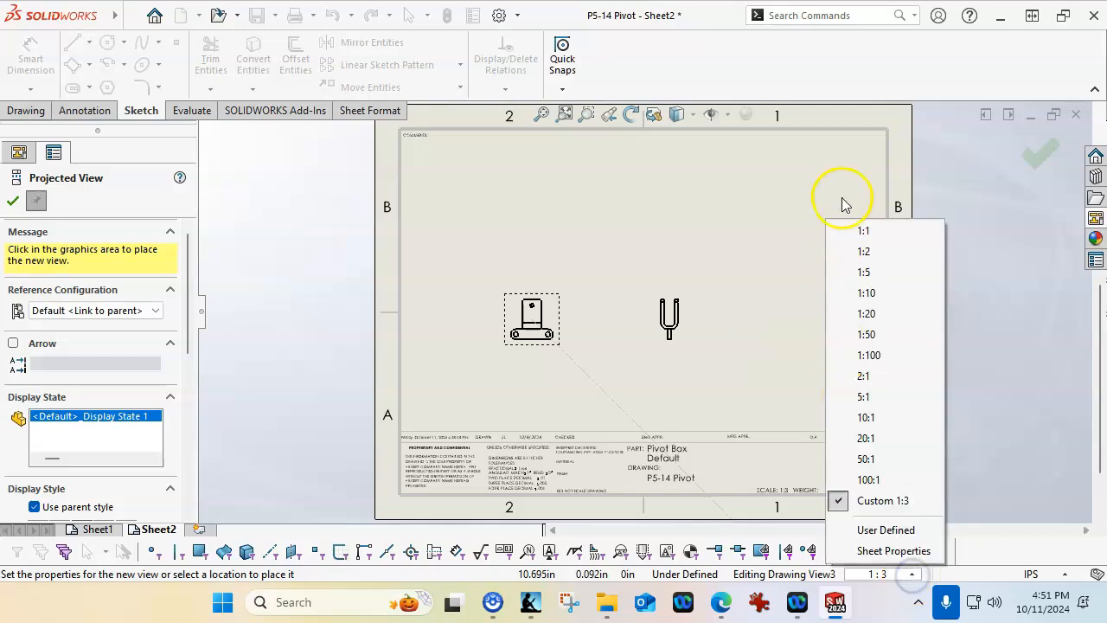
{"action": "left_click", "coordinate": [855, 230]}
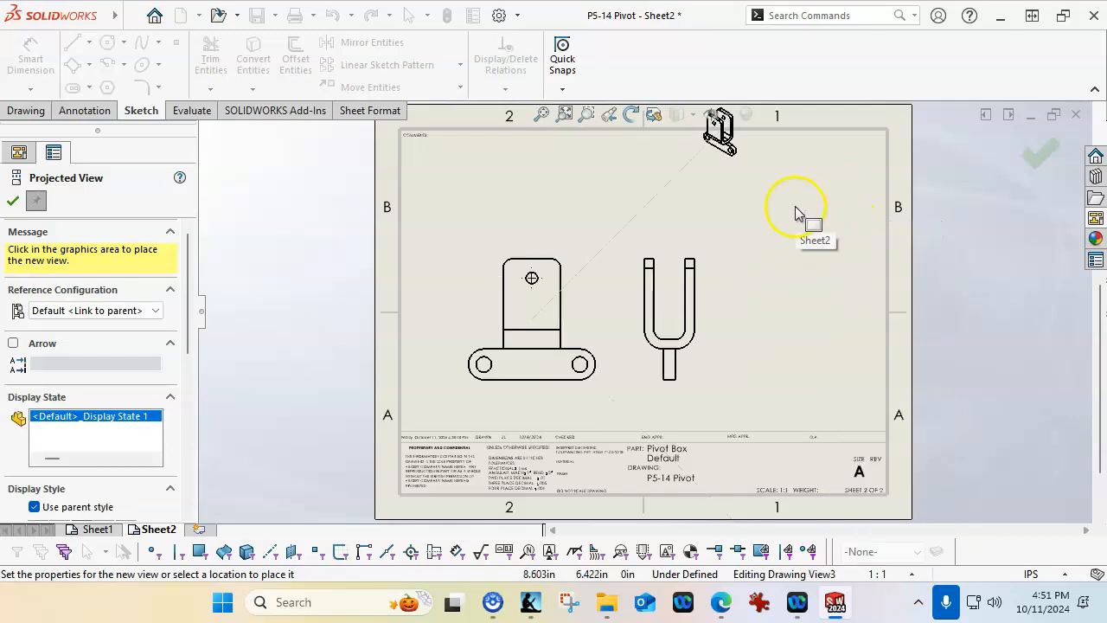
{"action": "left_click", "coordinate": [1029, 160]}
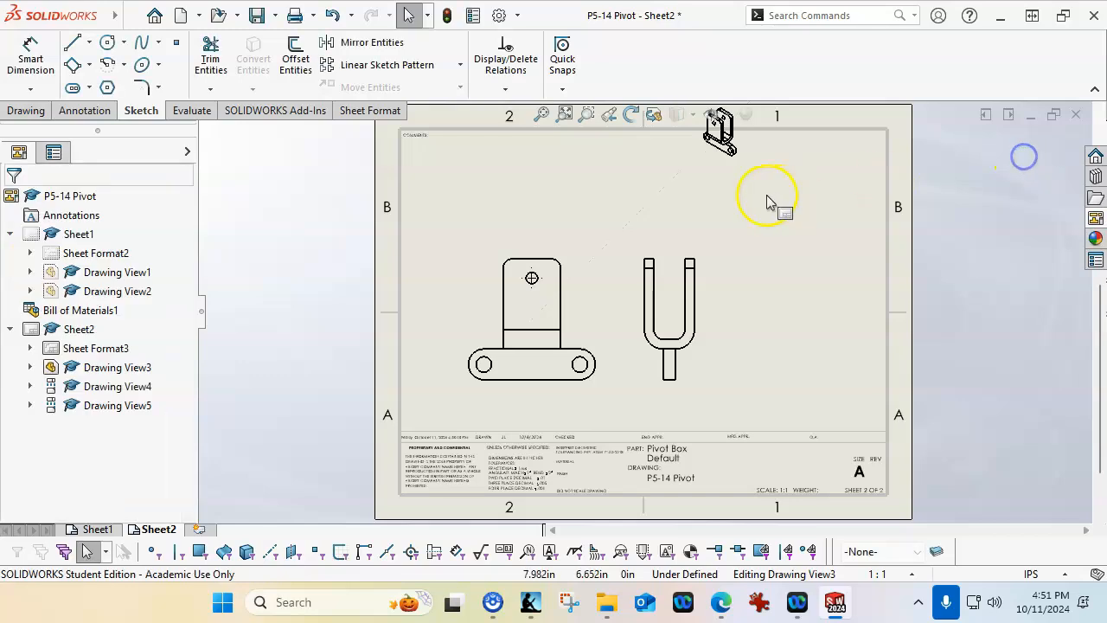
Move the Pivot Box isometric view to the sheet's upper right corner and make it use the sheet scale
{"action": "mouse_move", "coordinate": [728, 175]}
{"action": "left_mouse_down"}
{"action": "mouse_move", "coordinate": [786, 222]}
{"action": "mouse_move", "coordinate": [835, 240]}
{"action": "left_mouse_up"}
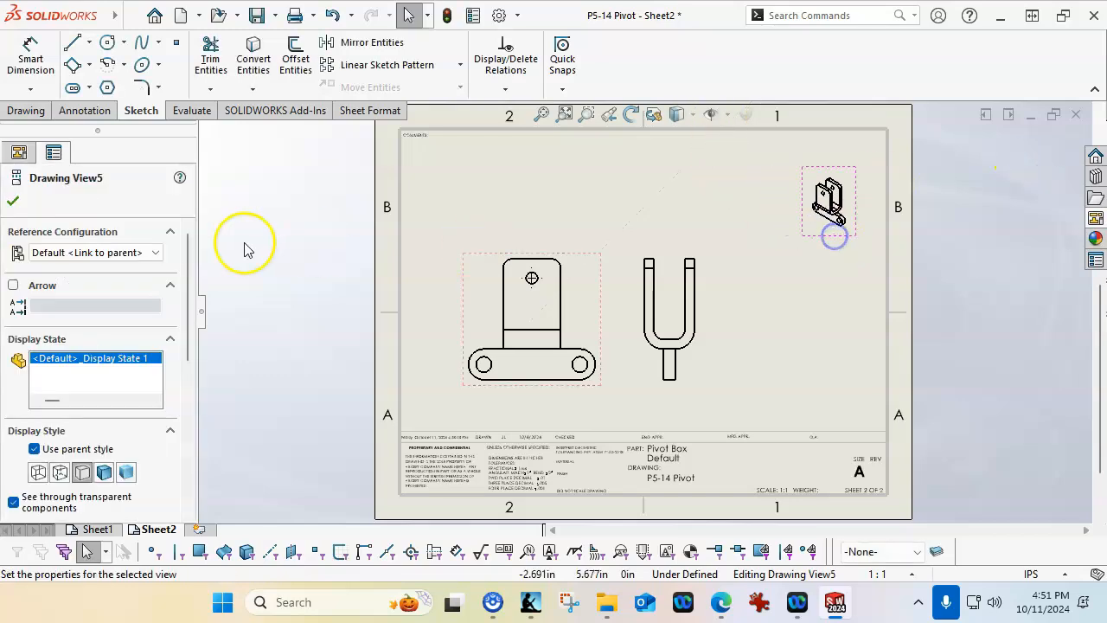
{"action": "left_click_drag", "start_coordinate": [193, 326], "coordinate": [188, 438]}
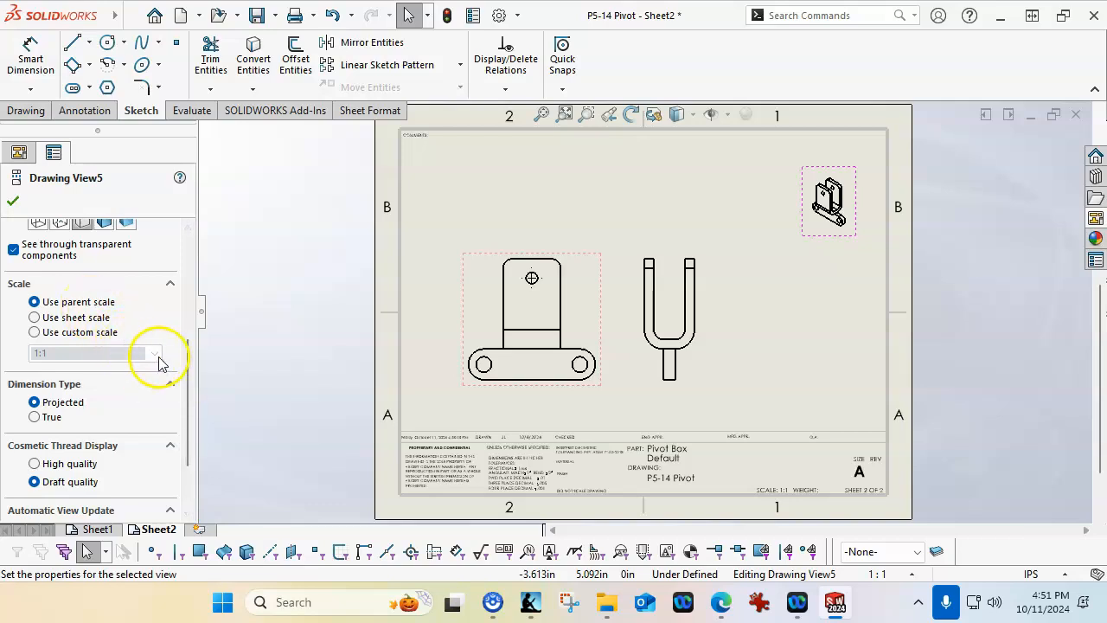
{"action": "left_click", "coordinate": [35, 318]}
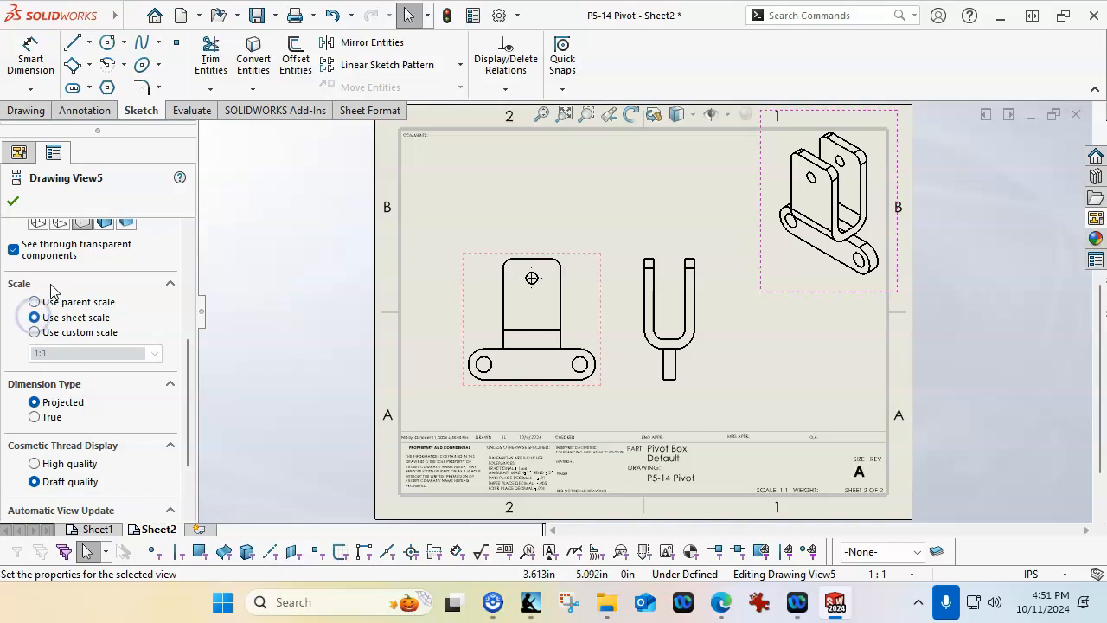
Shift the Pivot Box isometric view slightly down and inward, inside the sheet border
{"action": "left_click", "coordinate": [12, 201]}
{"action": "left_click_drag", "start_coordinate": [836, 294], "coordinate": [823, 312]}
{"action": "left_click", "coordinate": [826, 361]}
{"action": "left_click", "coordinate": [805, 375]}
Add a third sheet and load Post Handle.SLDPRT into the View Palette
{"action": "left_click", "coordinate": [198, 529]}
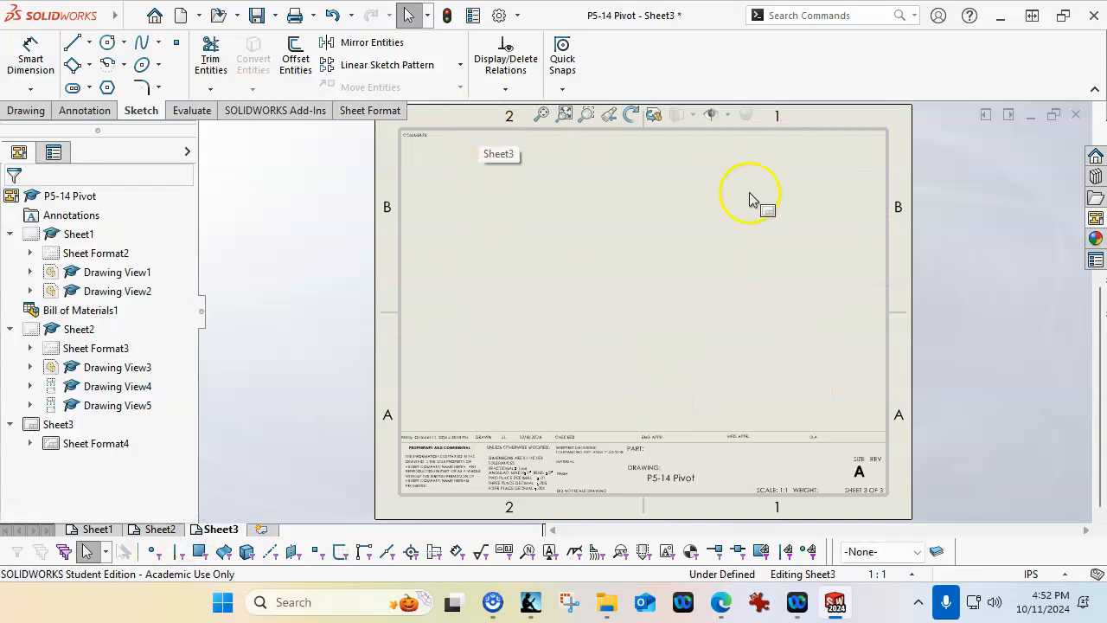
{"action": "left_click", "coordinate": [1095, 219]}
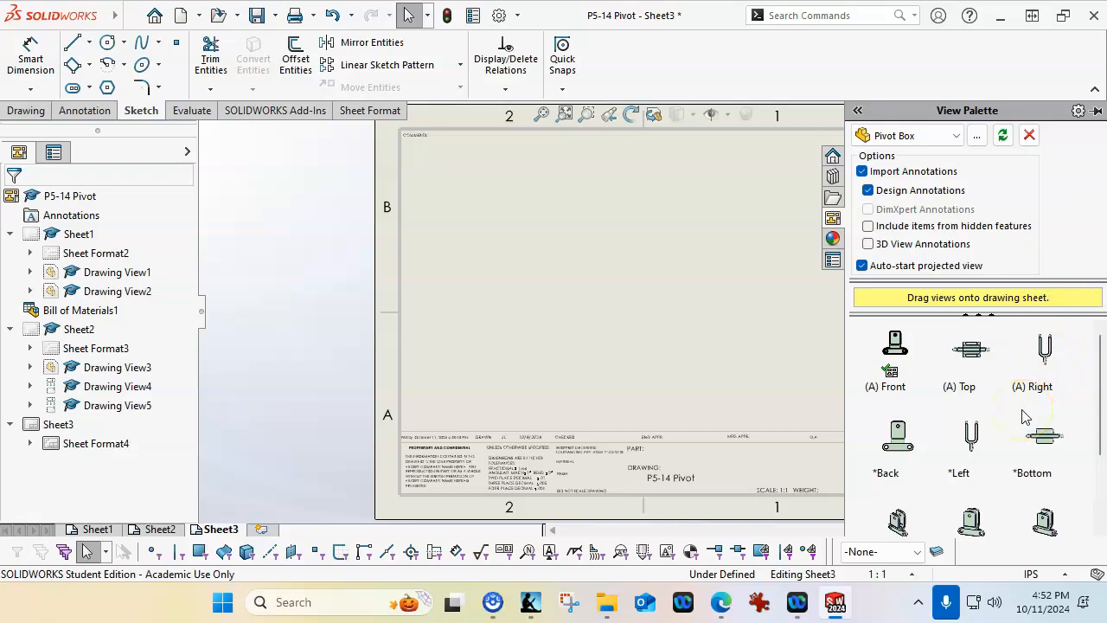
{"action": "left_click", "coordinate": [976, 135]}
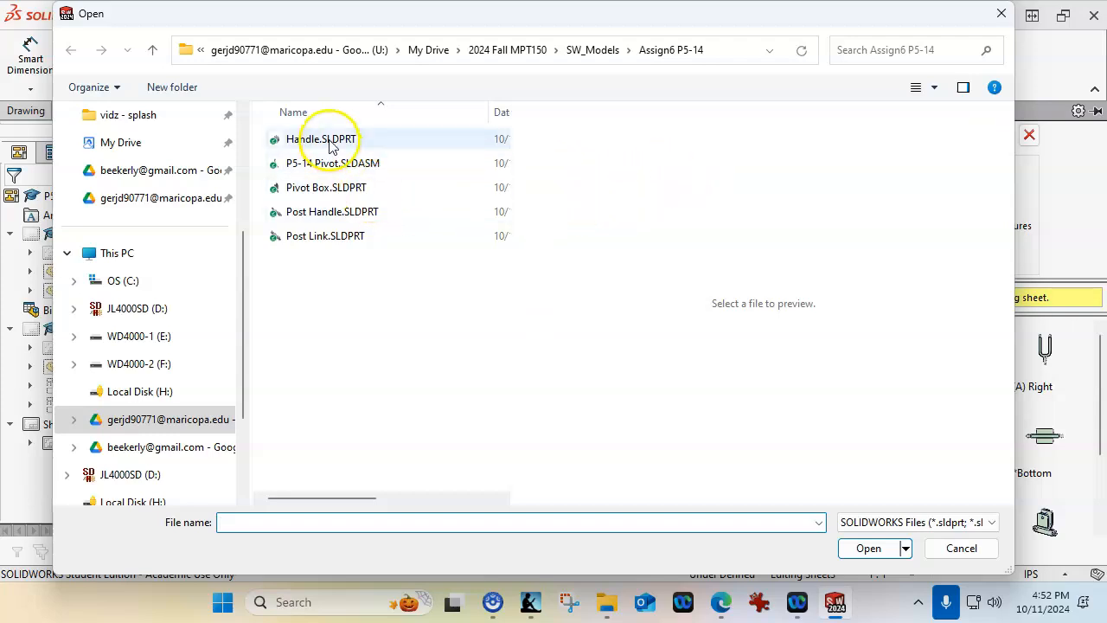
{"action": "left_click", "coordinate": [331, 143]}
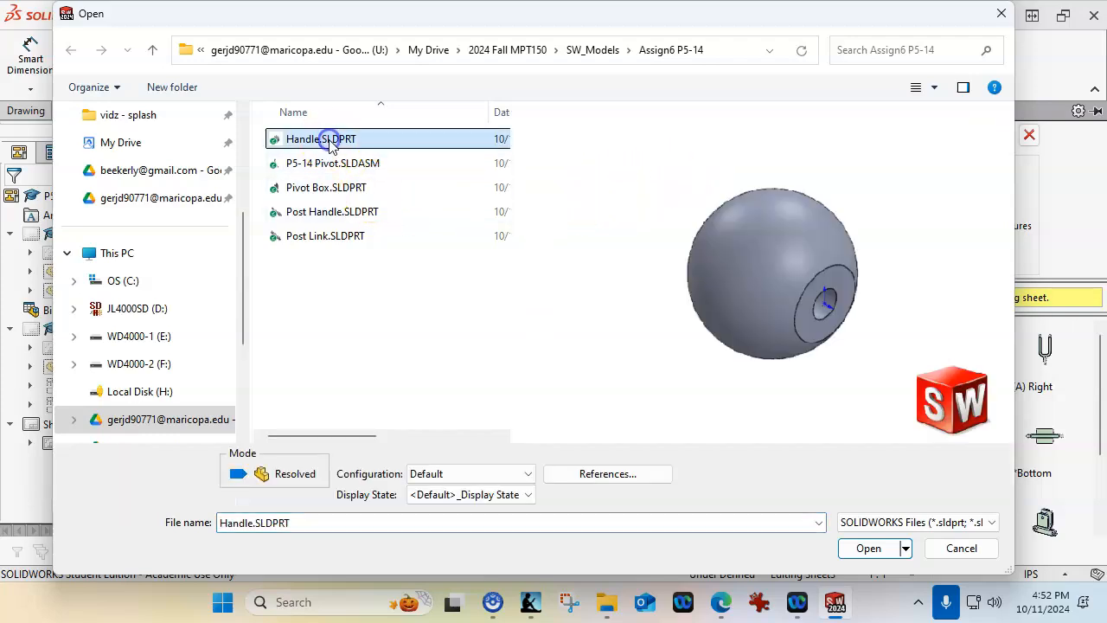
{"action": "left_click", "coordinate": [311, 210]}
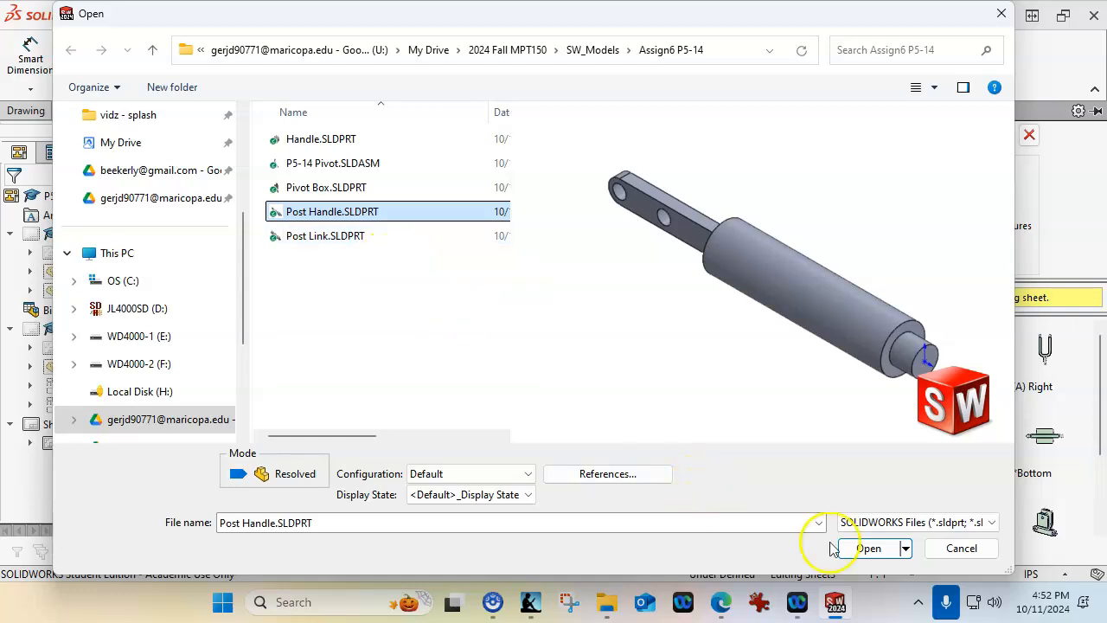
{"action": "left_click", "coordinate": [864, 548]}
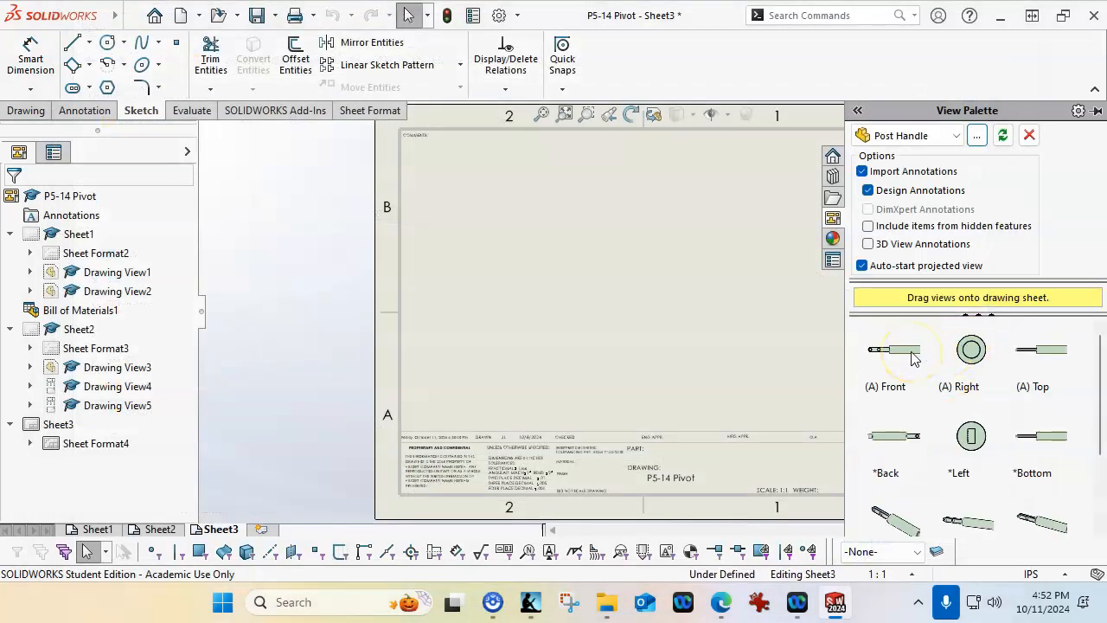
Place the Post Handle front view on the third sheet with projected right and isometric views
{"action": "left_click_drag", "start_coordinate": [913, 357], "coordinate": [573, 353]}
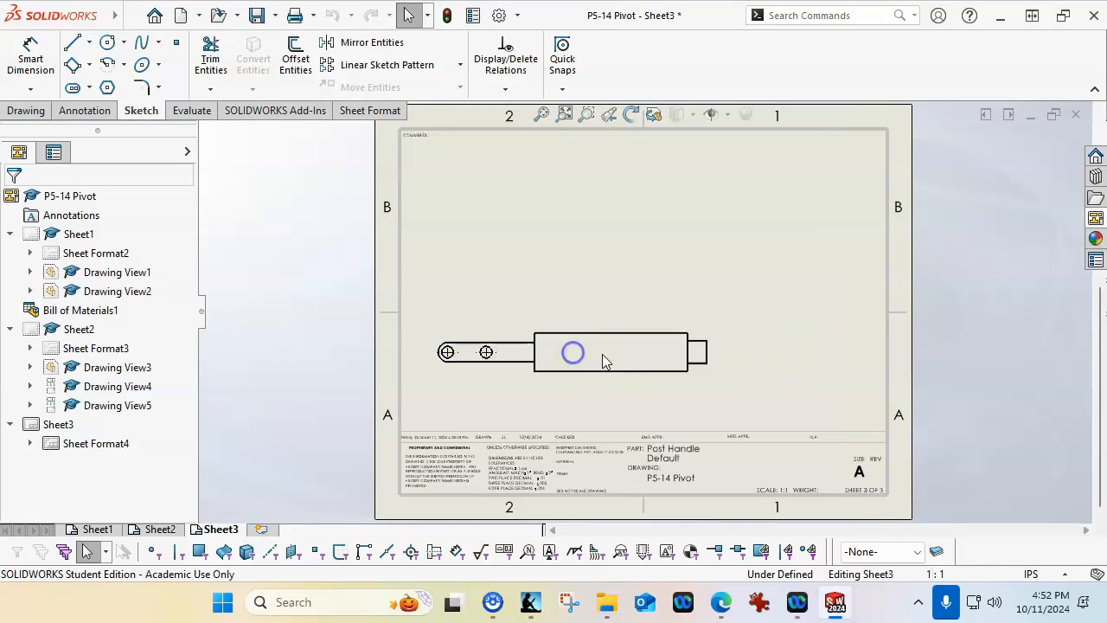
{"action": "left_click", "coordinate": [805, 354]}
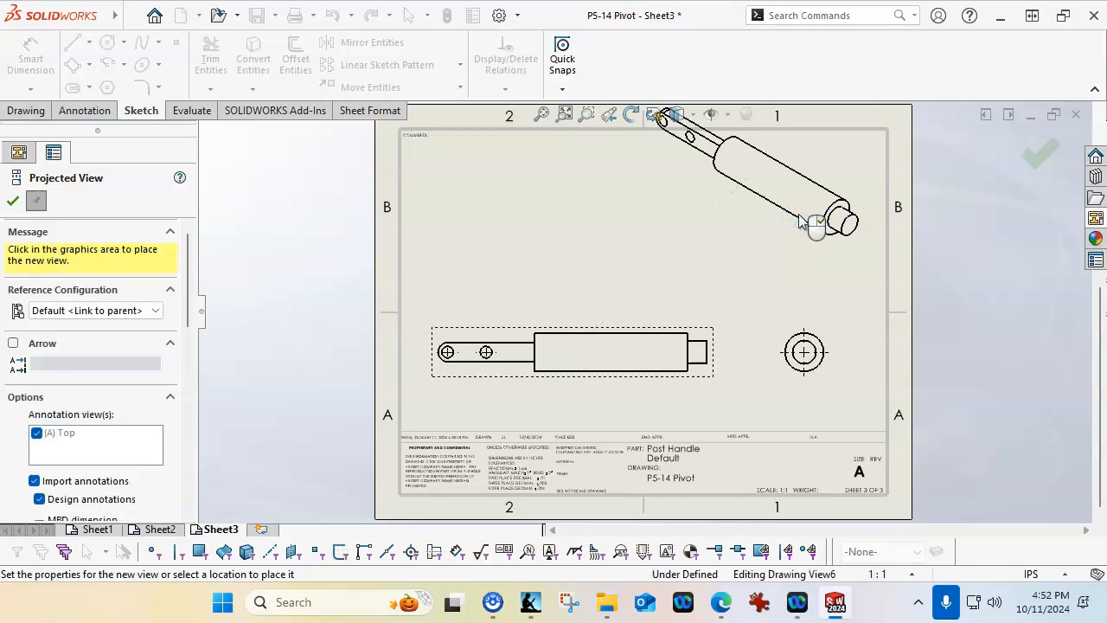
{"action": "left_click", "coordinate": [801, 221]}
Move the Post Handle isometric view inside the border's upper right corner and raise the front view slightly
{"action": "left_click_drag", "start_coordinate": [754, 254], "coordinate": [772, 290]}
{"action": "left_click", "coordinate": [595, 335]}
{"action": "left_click_drag", "start_coordinate": [595, 337], "coordinate": [600, 301]}
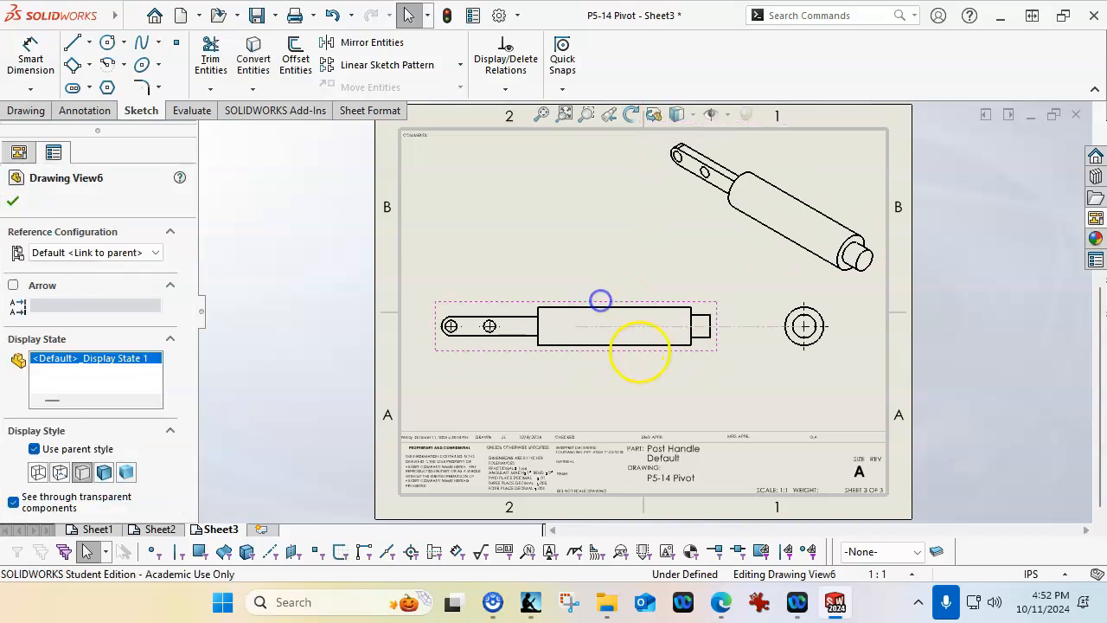
{"action": "left_click", "coordinate": [645, 363]}
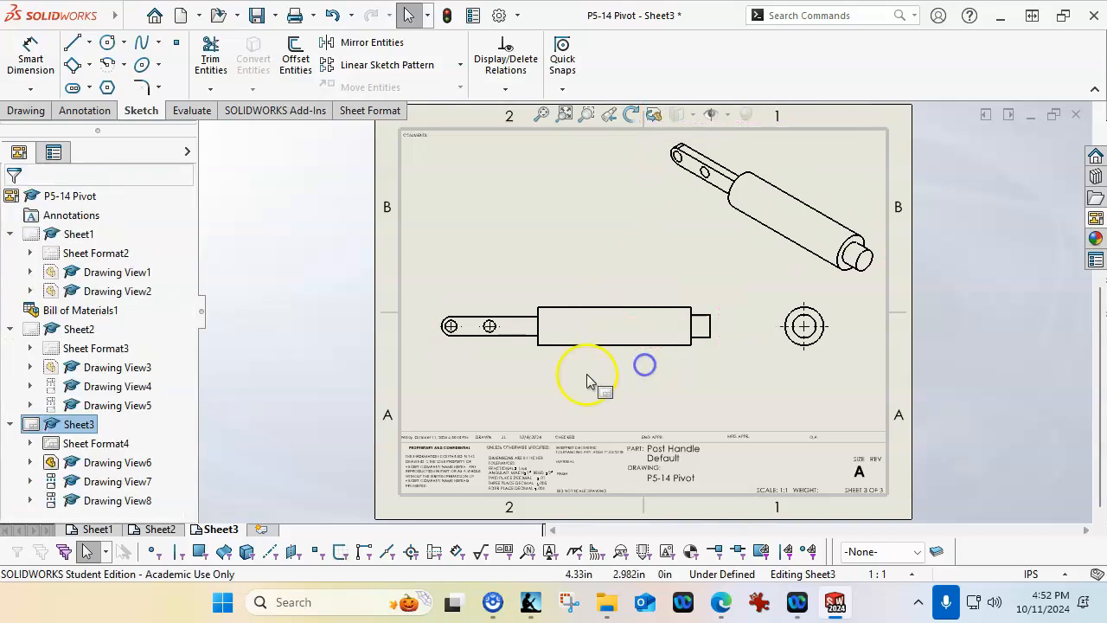
Add a fourth sheet and load Post Link.SLDPRT into the View Palette
{"action": "left_click", "coordinate": [258, 529]}
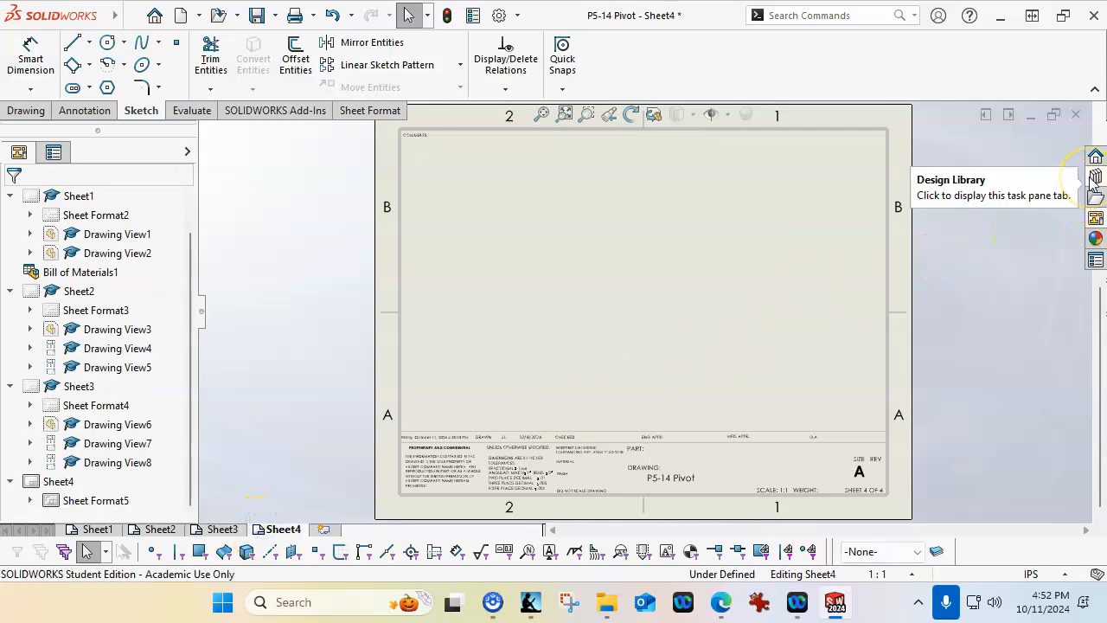
{"action": "left_click", "coordinate": [1096, 218]}
{"action": "left_click", "coordinate": [977, 139]}
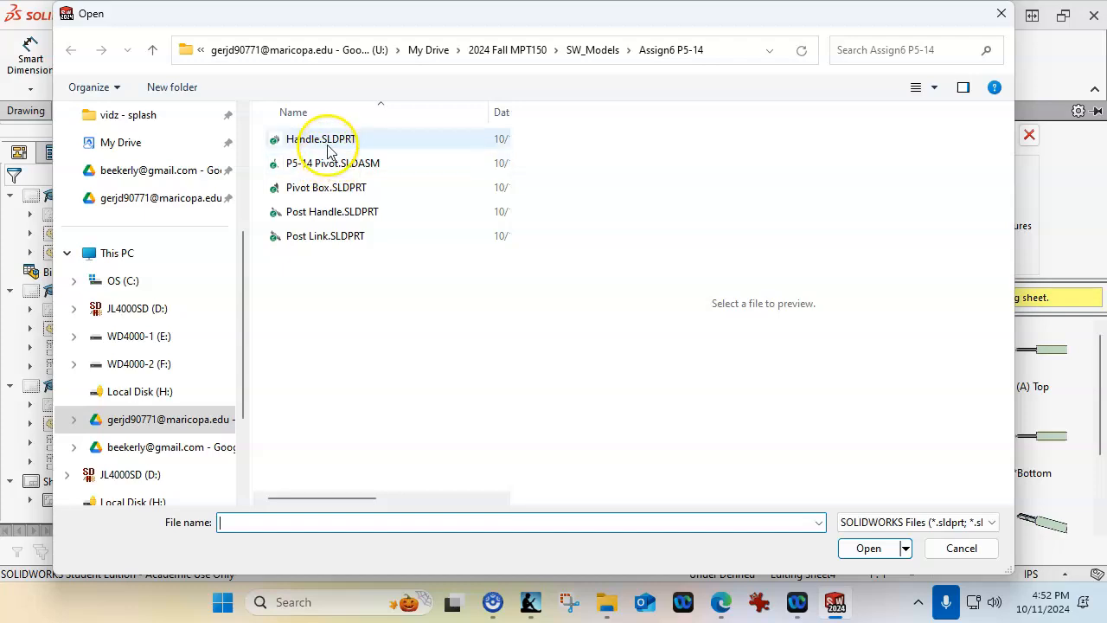
{"action": "left_click", "coordinate": [330, 235]}
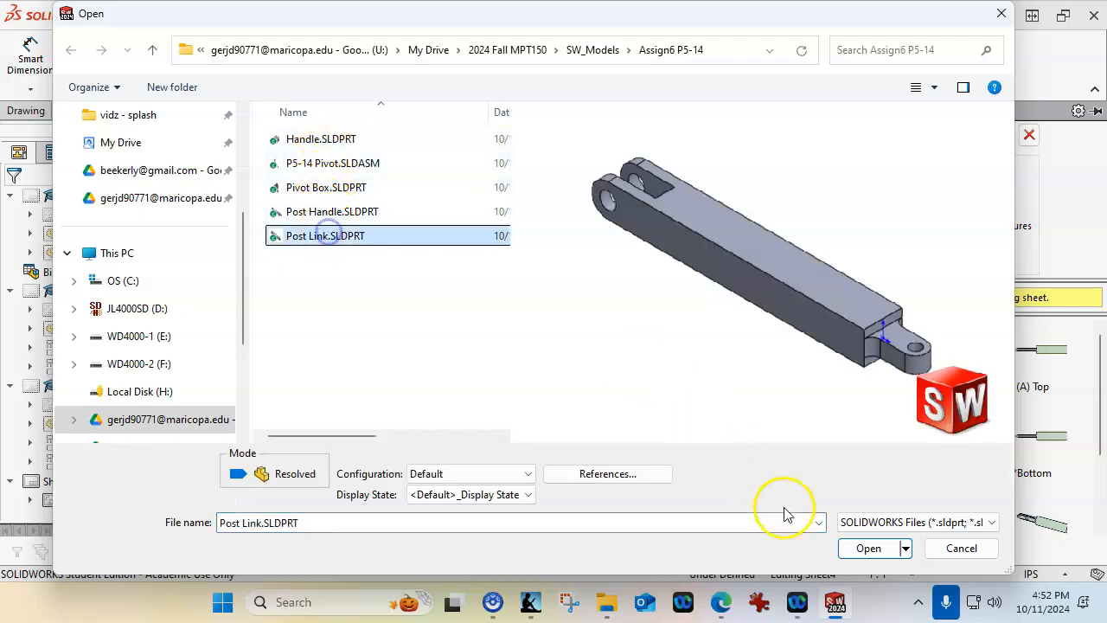
{"action": "left_click", "coordinate": [847, 554]}
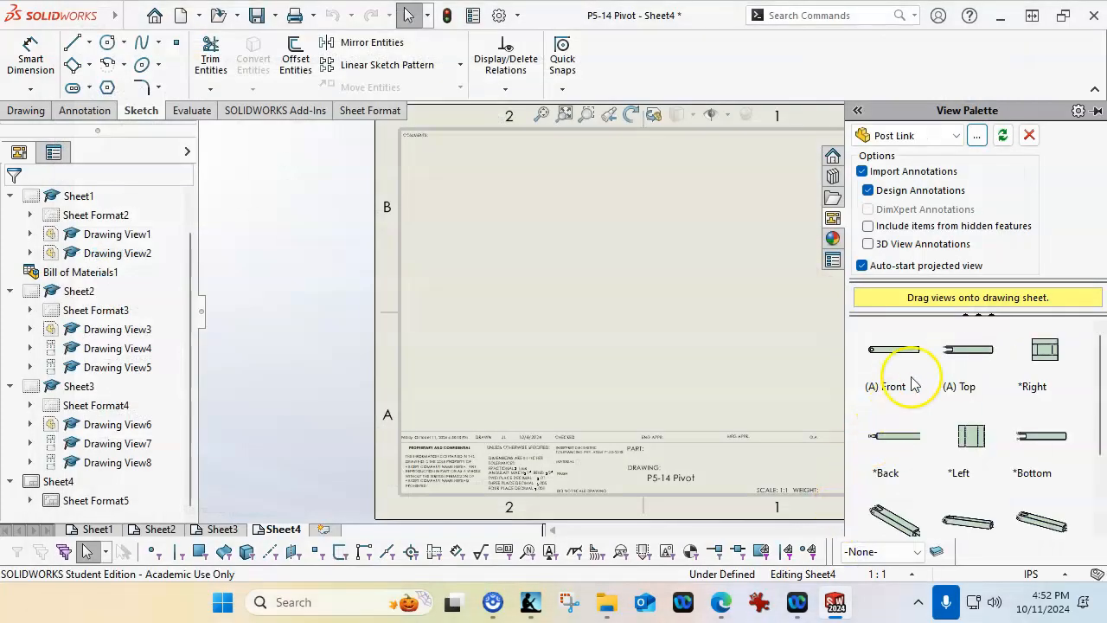
Place the Post Link front view on the fourth sheet with projected top and isometric views
{"action": "left_click_drag", "start_coordinate": [905, 357], "coordinate": [572, 362]}
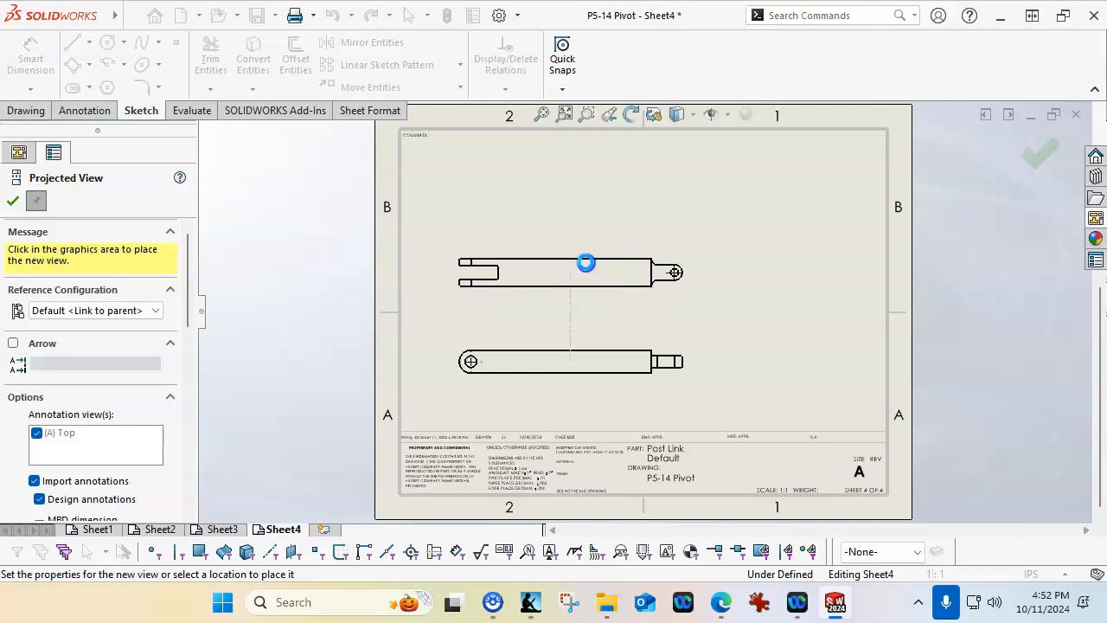
{"action": "left_click", "coordinate": [827, 187]}
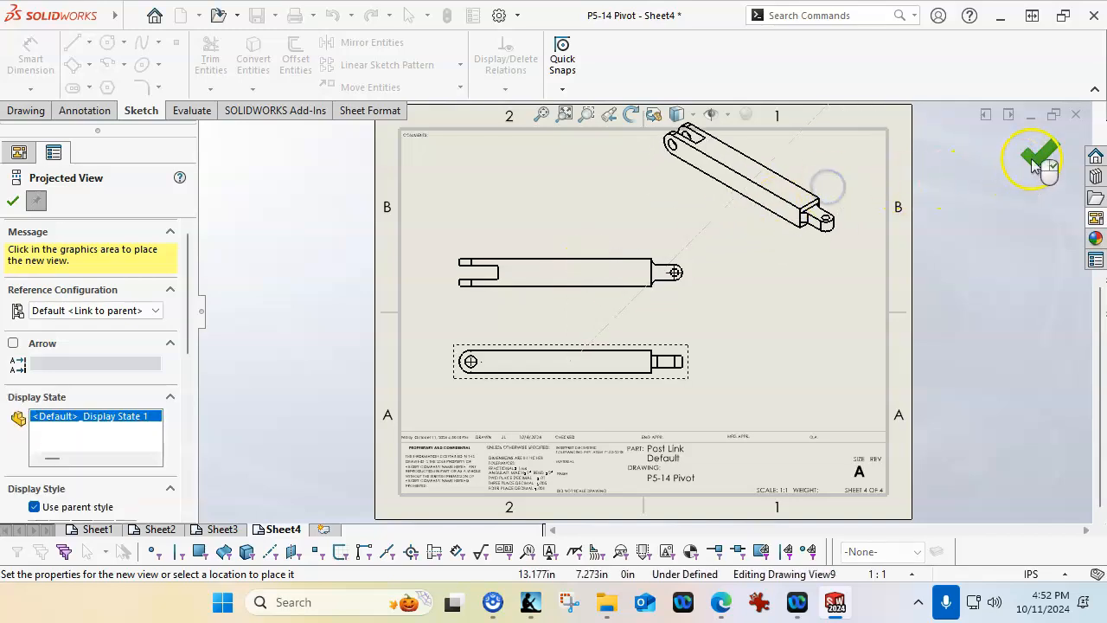
{"action": "left_click", "coordinate": [1037, 160]}
Move the Post Link isometric view down and outward, just inside the border's upper right corner
{"action": "left_click", "coordinate": [807, 248]}
{"action": "left_click", "coordinate": [821, 154]}
{"action": "left_click_drag", "start_coordinate": [821, 154], "coordinate": [847, 267]}
{"action": "left_click", "coordinate": [803, 318]}
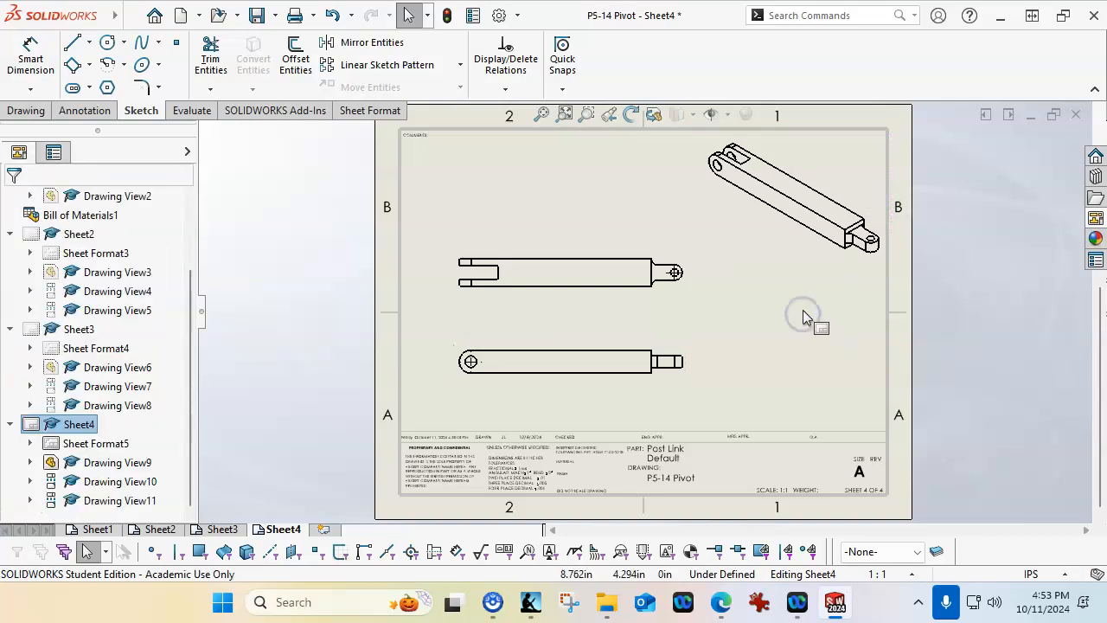
Add a fifth sheet and load Handle.SLDPRT into the View Palette
{"action": "left_click", "coordinate": [323, 528]}
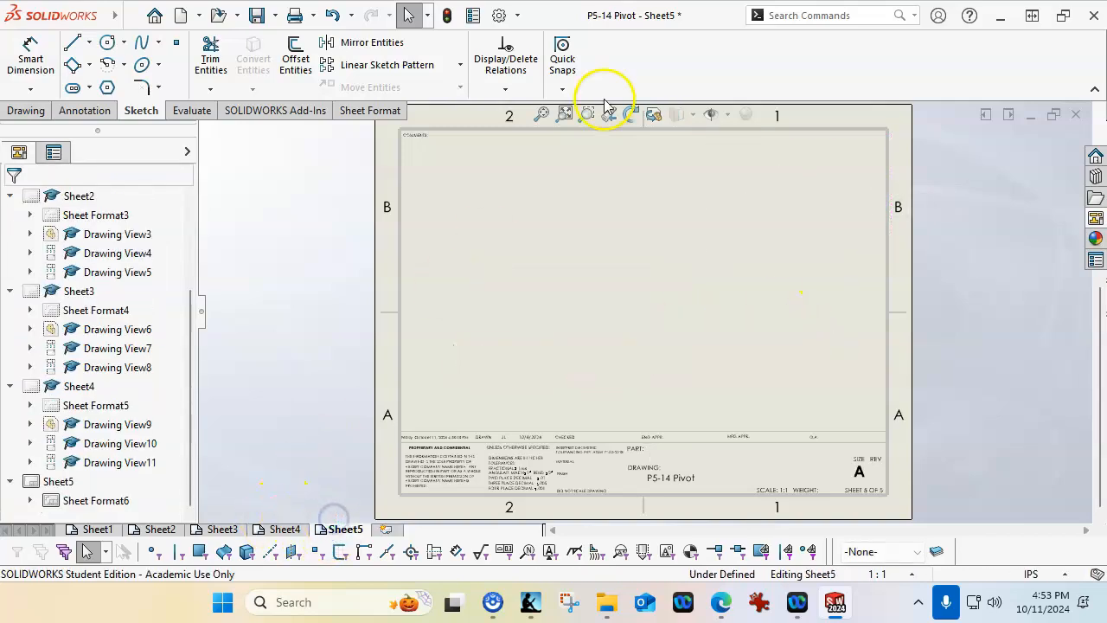
{"action": "left_click", "coordinate": [1095, 218]}
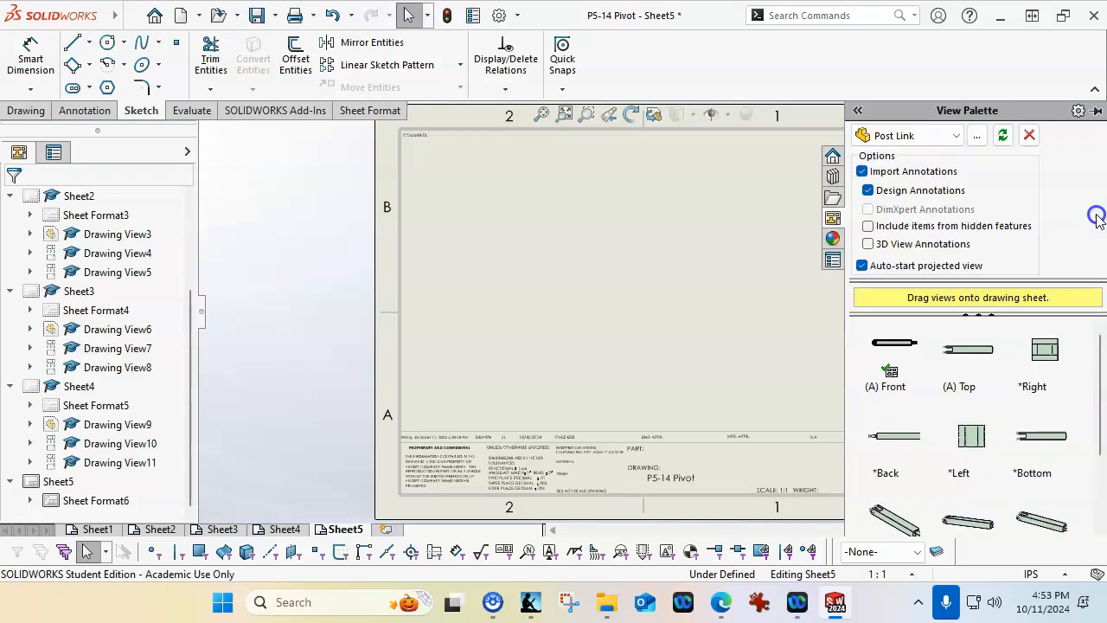
{"action": "left_click", "coordinate": [977, 134]}
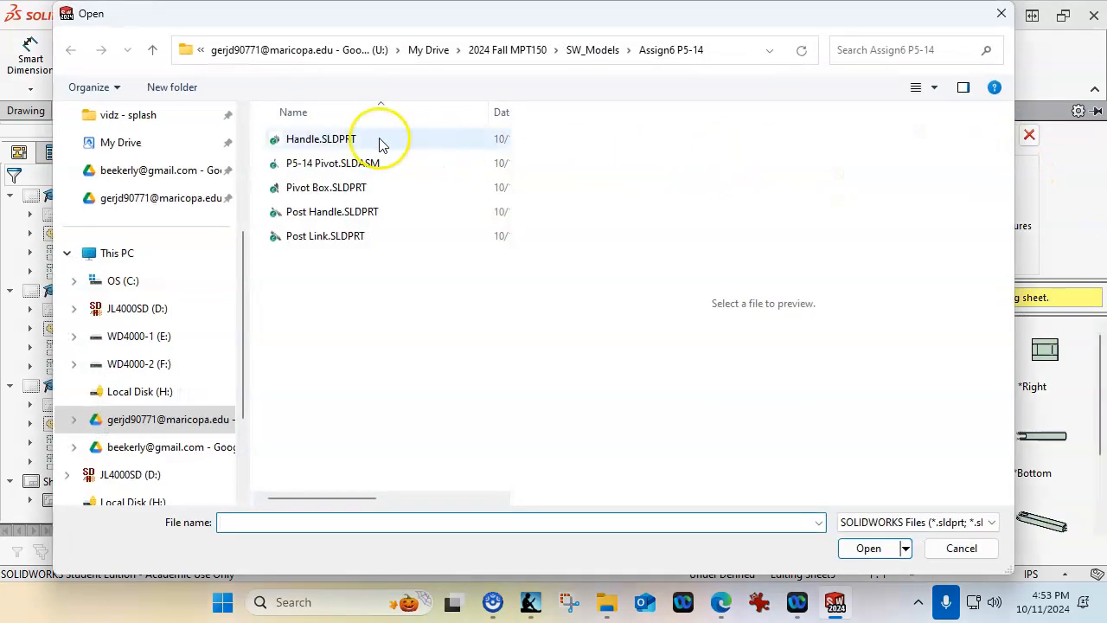
{"action": "left_click", "coordinate": [372, 141]}
{"action": "left_click", "coordinate": [868, 548]}
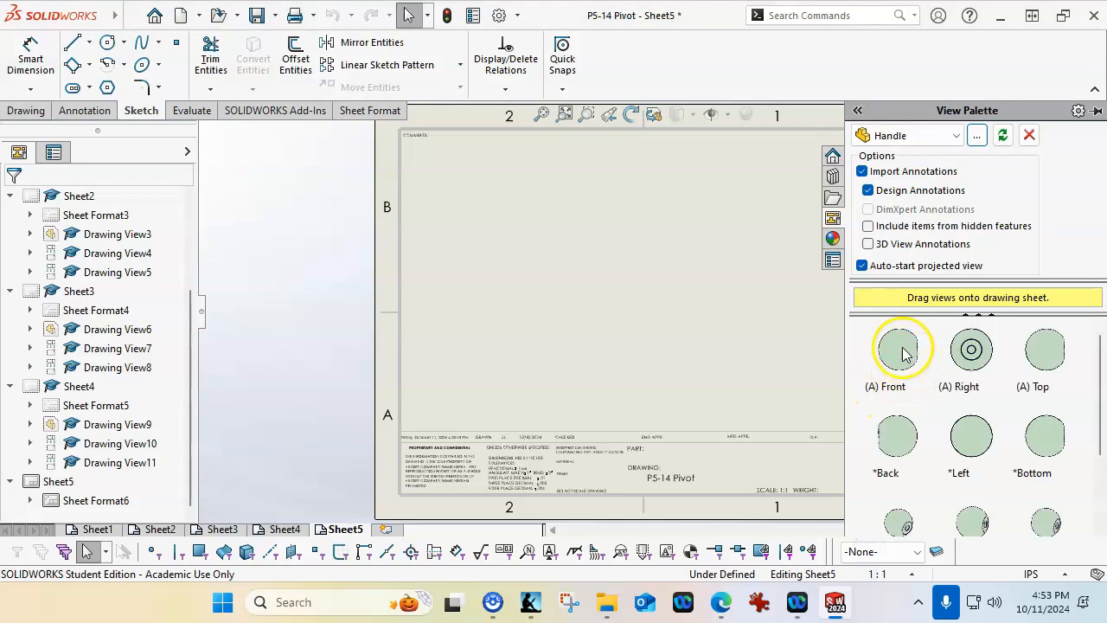
Place the Handle front view on the fifth sheet with a projected right view beside it
{"action": "left_click_drag", "start_coordinate": [901, 354], "coordinate": [512, 327]}
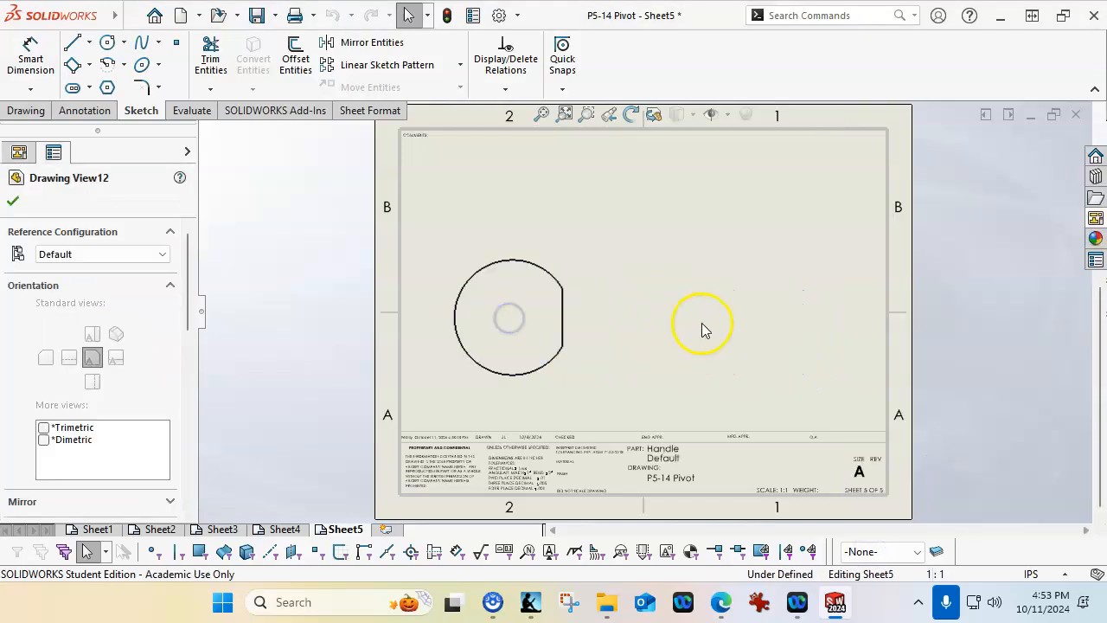
{"action": "left_click", "coordinate": [724, 317]}
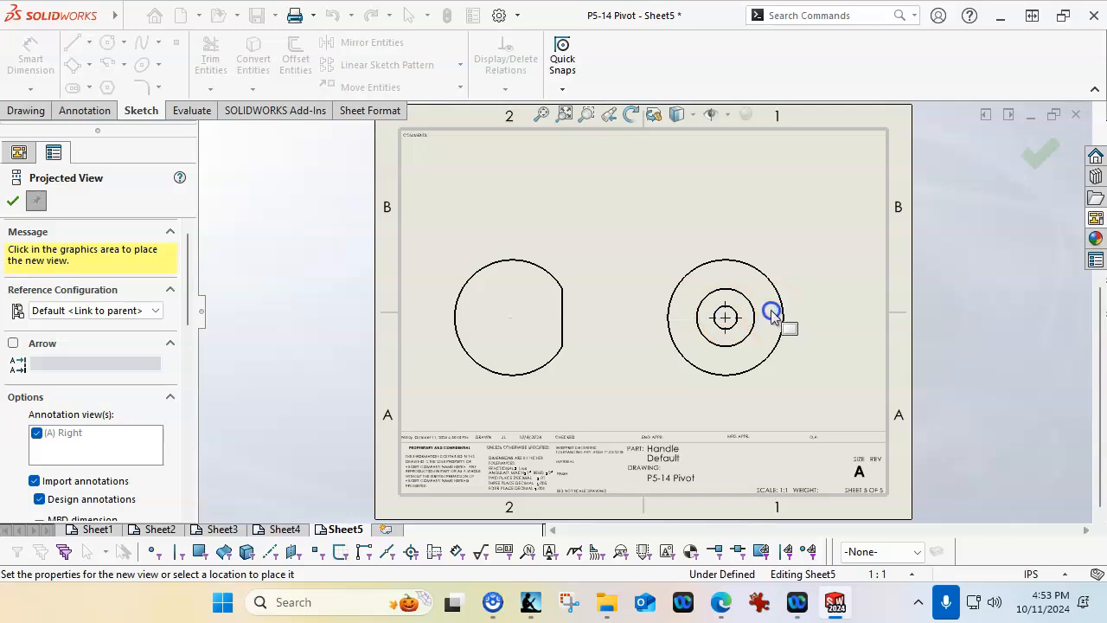
{"action": "left_click", "coordinate": [1037, 167]}
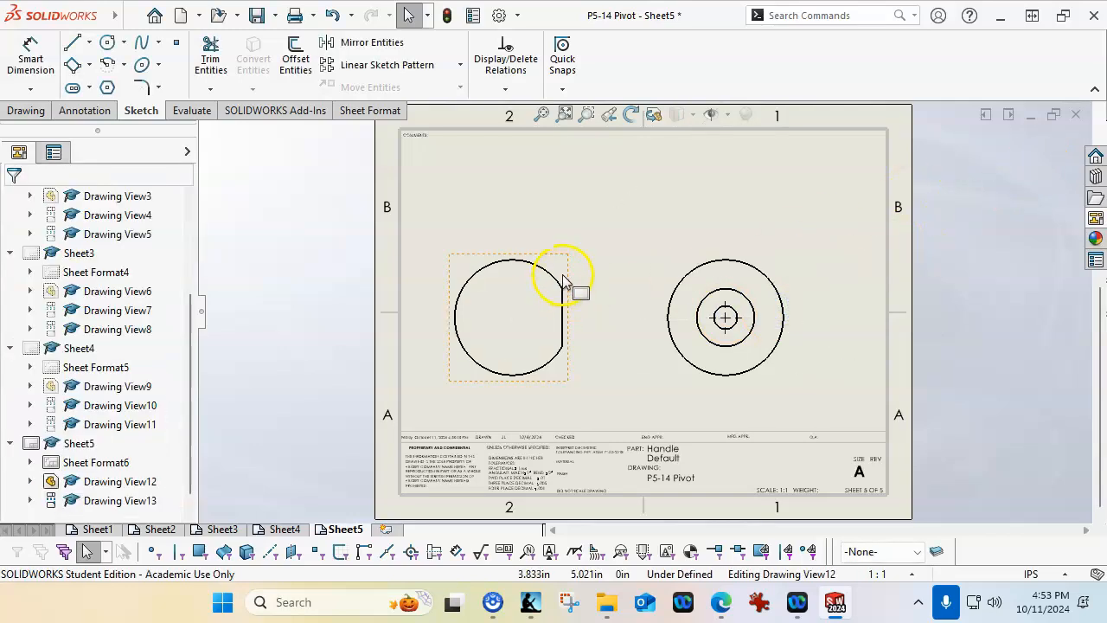
Shift the Handle front view slightly toward the right view and project an isometric view from it
{"action": "left_click_drag", "start_coordinate": [568, 277], "coordinate": [589, 273]}
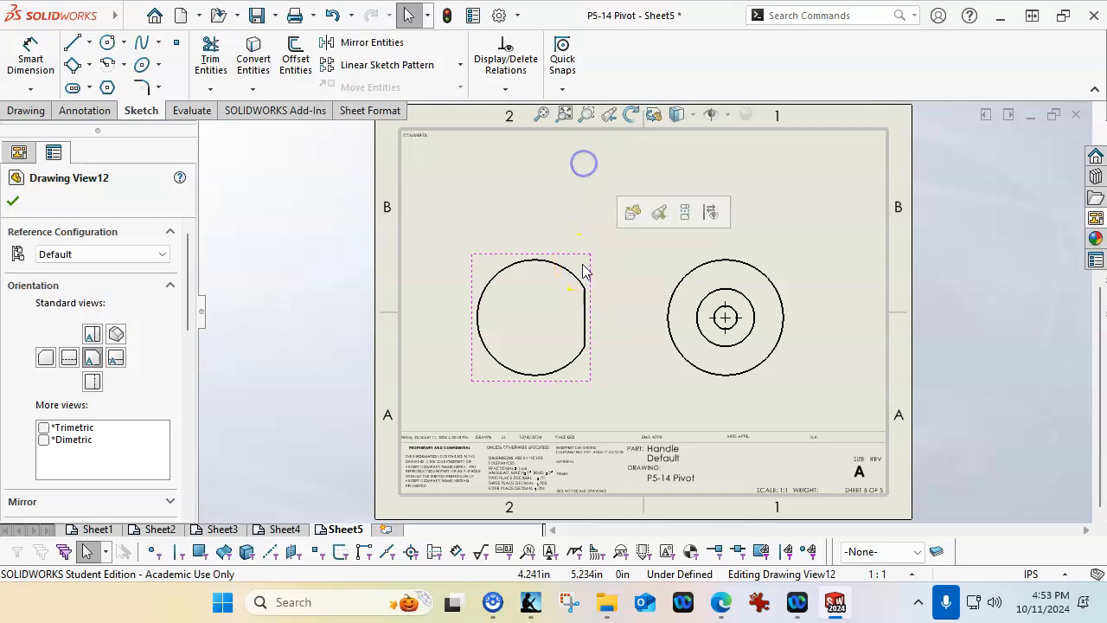
{"action": "left_click", "coordinate": [7, 112]}
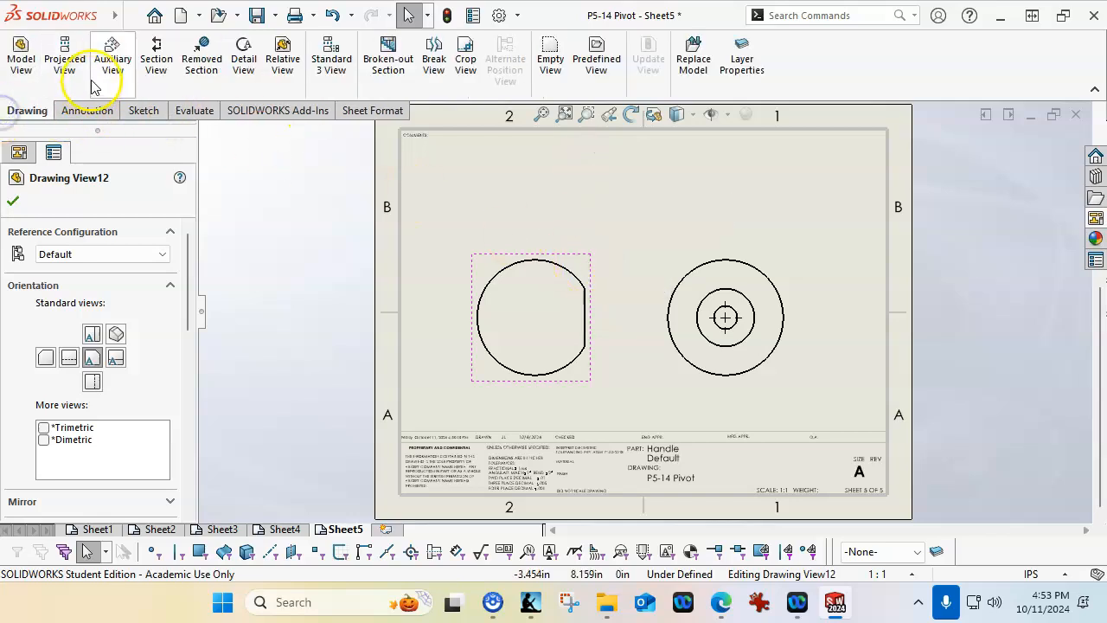
{"action": "left_click", "coordinate": [65, 57]}
{"action": "left_click", "coordinate": [659, 182]}
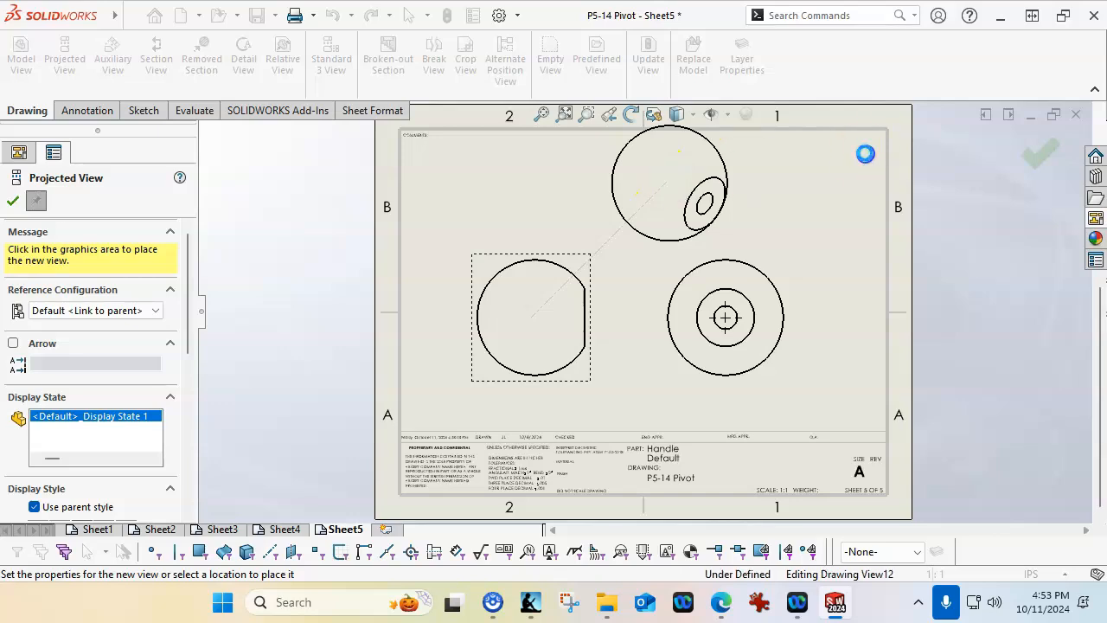
{"action": "left_click", "coordinate": [1042, 154]}
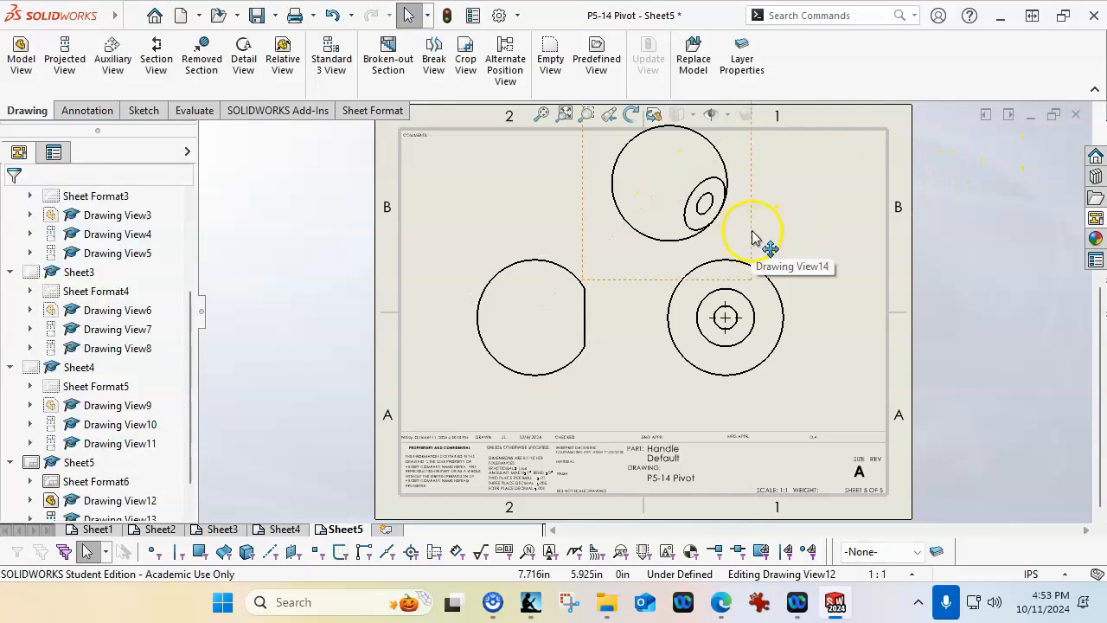
Move the Handle isometric view to the sheet's upper right corner and shift the front and right views slightly down and left
{"action": "left_click_drag", "start_coordinate": [754, 241], "coordinate": [899, 243]}
{"action": "left_click_drag", "start_coordinate": [593, 377], "coordinate": [578, 392]}
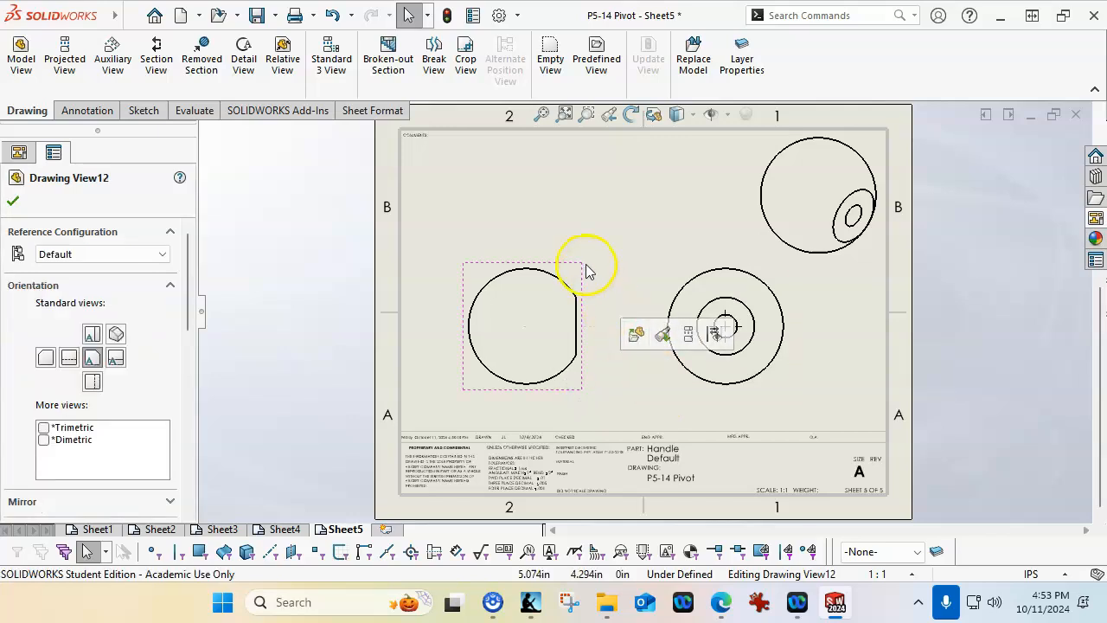
{"action": "mouse_move", "coordinate": [683, 398]}
{"action": "left_mouse_down"}
{"action": "mouse_move", "coordinate": [674, 390]}
{"action": "mouse_move", "coordinate": [668, 400]}
{"action": "left_mouse_up"}
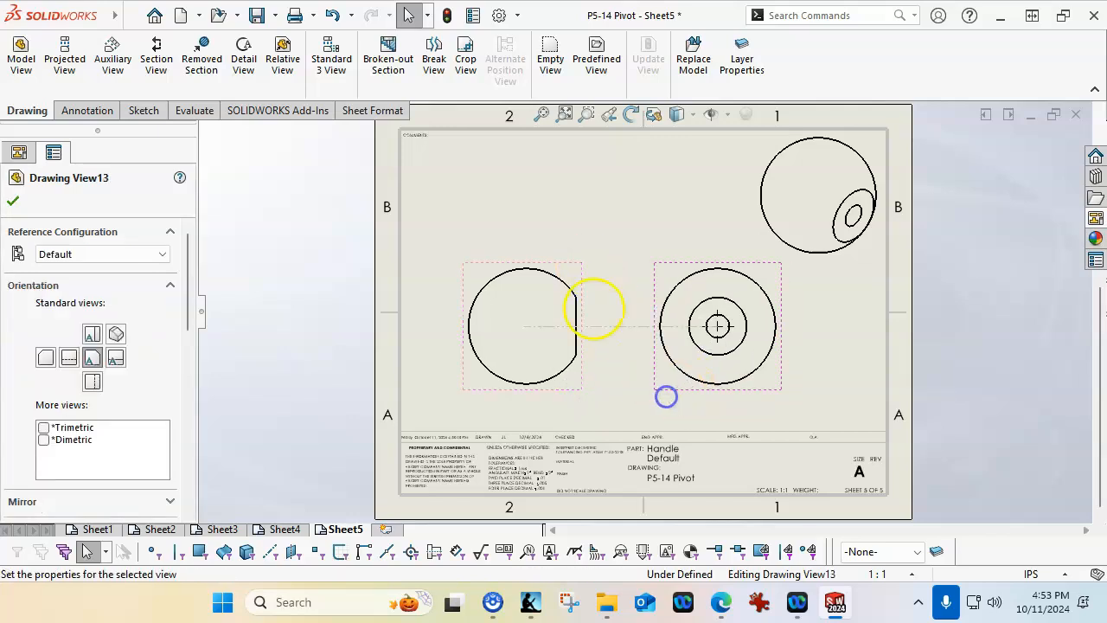
Change the Handle front view's display style to Hidden Lines Visible
{"action": "left_click", "coordinate": [568, 271]}
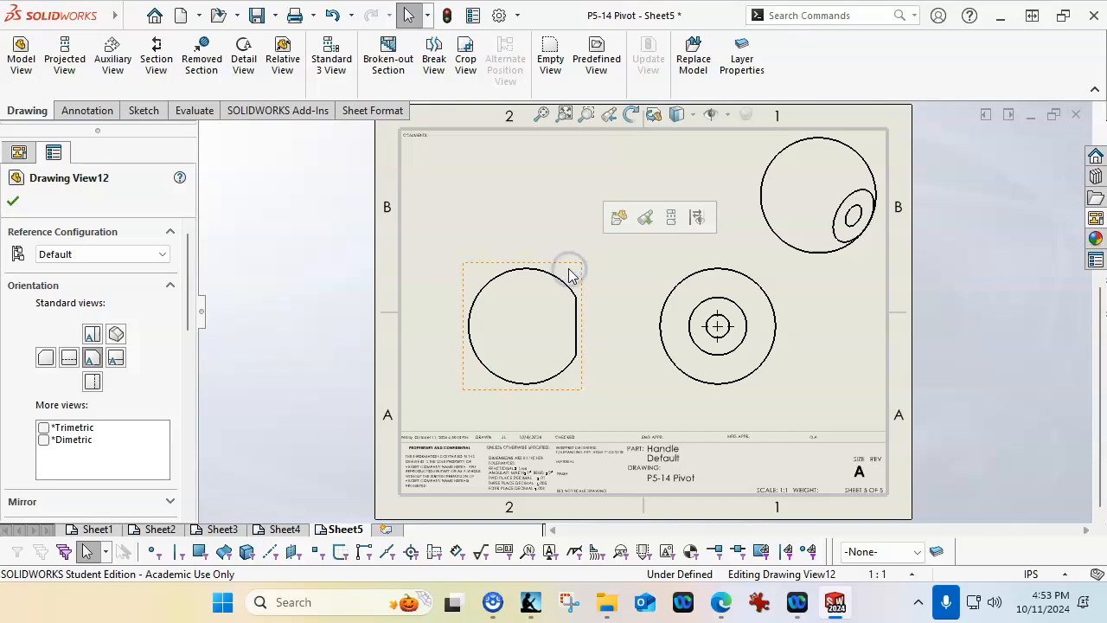
{"action": "scroll", "coordinate": [186, 311], "scroll_direction": "down", "scroll_amount": 5}
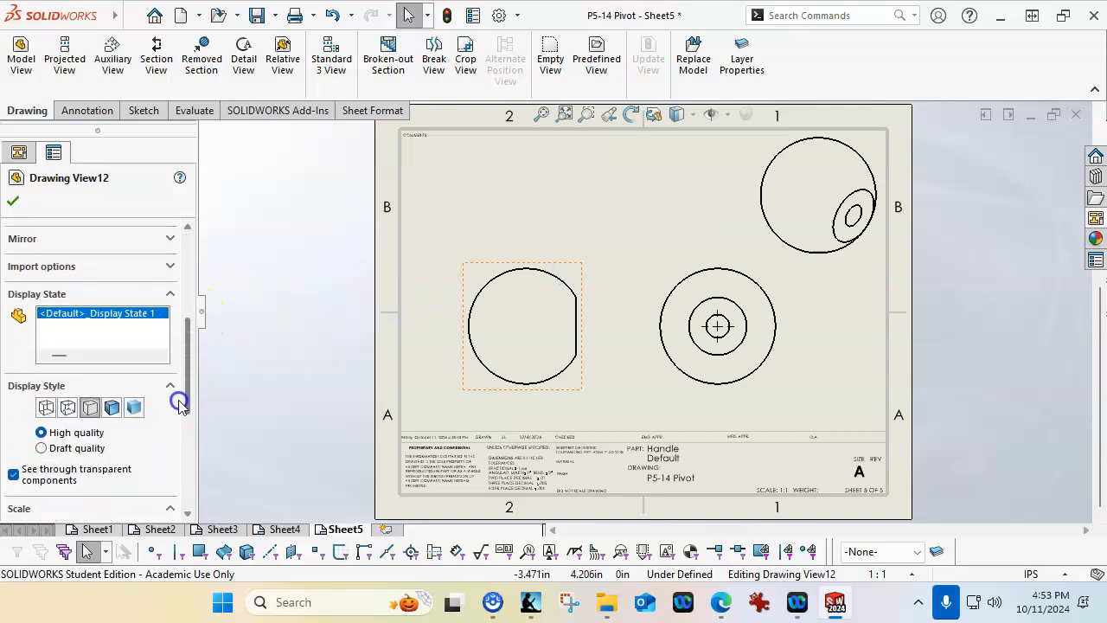
{"action": "left_click", "coordinate": [68, 408]}
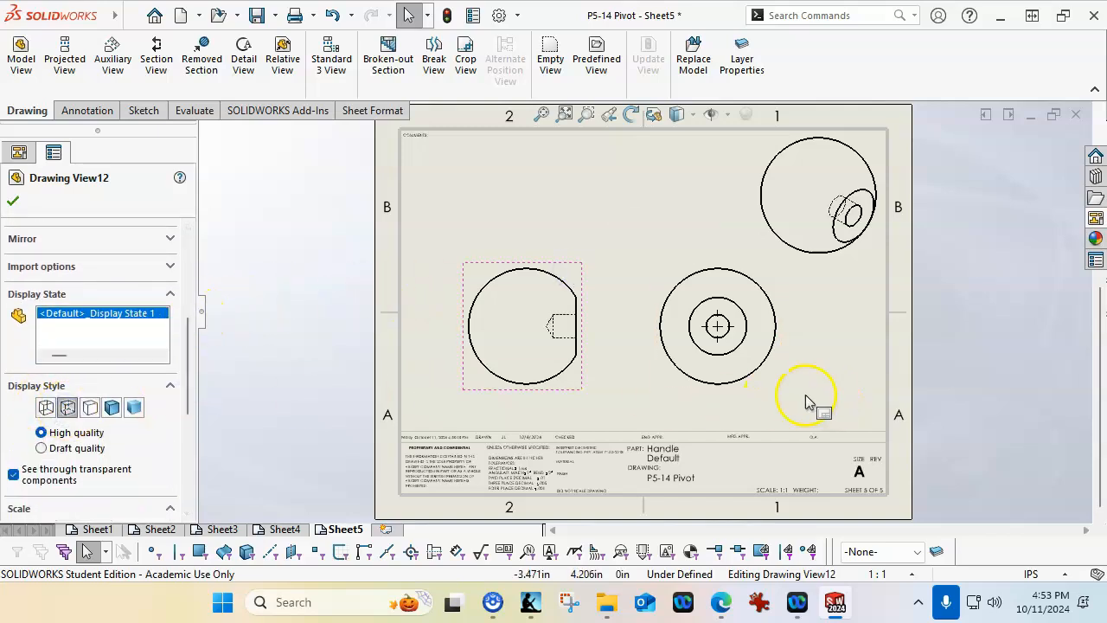
{"action": "left_click", "coordinate": [773, 385]}
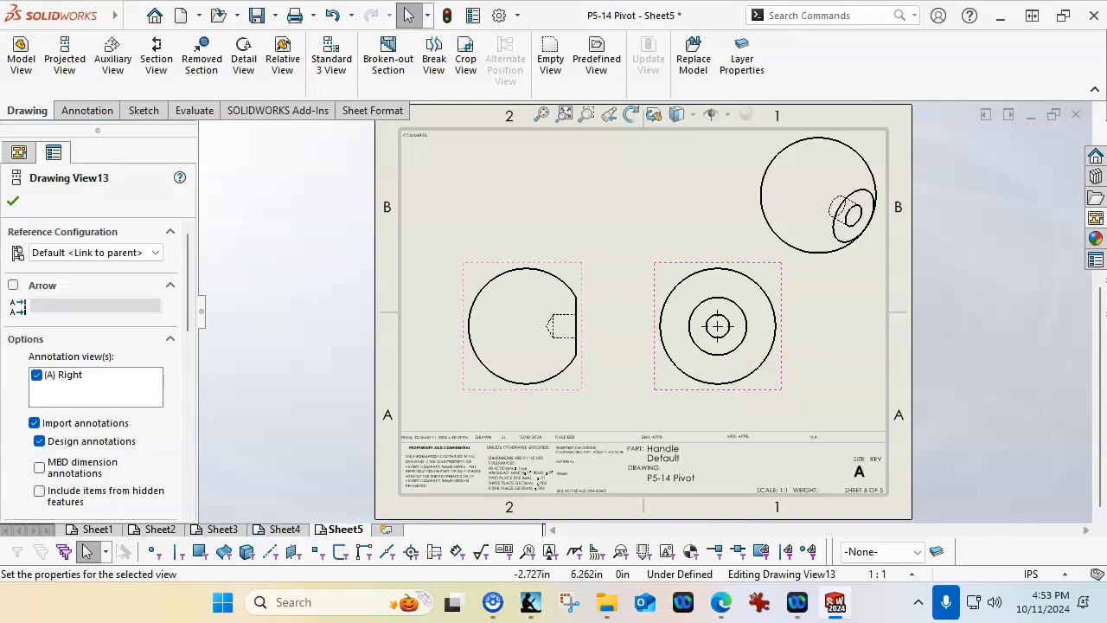
{"action": "left_click", "coordinate": [12, 204]}
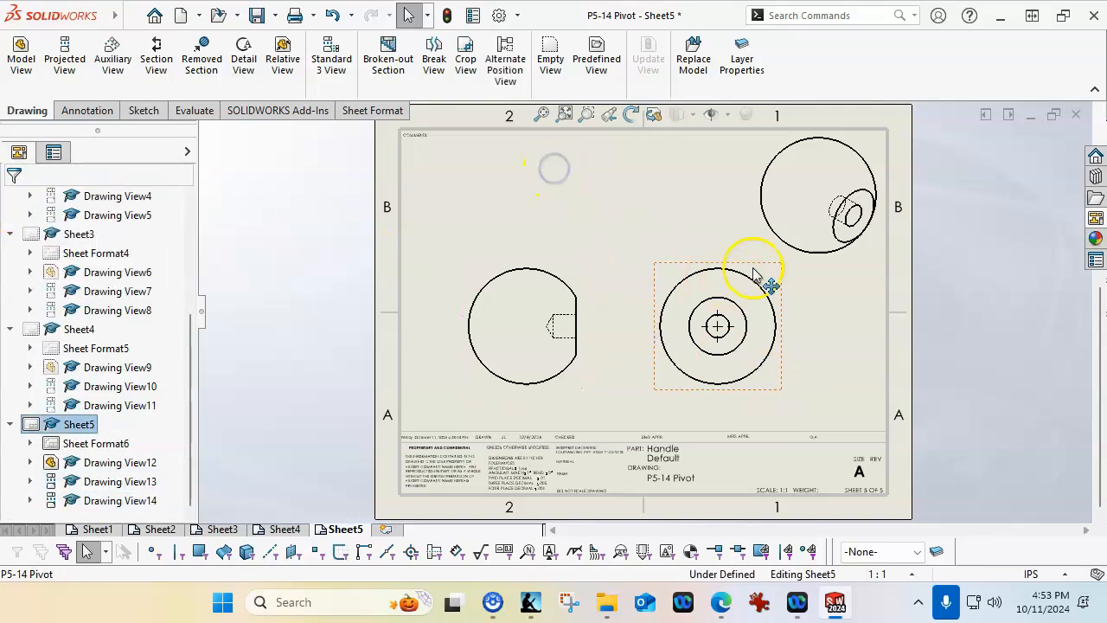
Shift the Handle right view and front view slightly up and to the left on the fifth sheet
{"action": "left_click_drag", "start_coordinate": [678, 264], "coordinate": [653, 265]}
{"action": "left_click_drag", "start_coordinate": [554, 268], "coordinate": [542, 258]}
{"action": "left_click", "coordinate": [812, 371]}
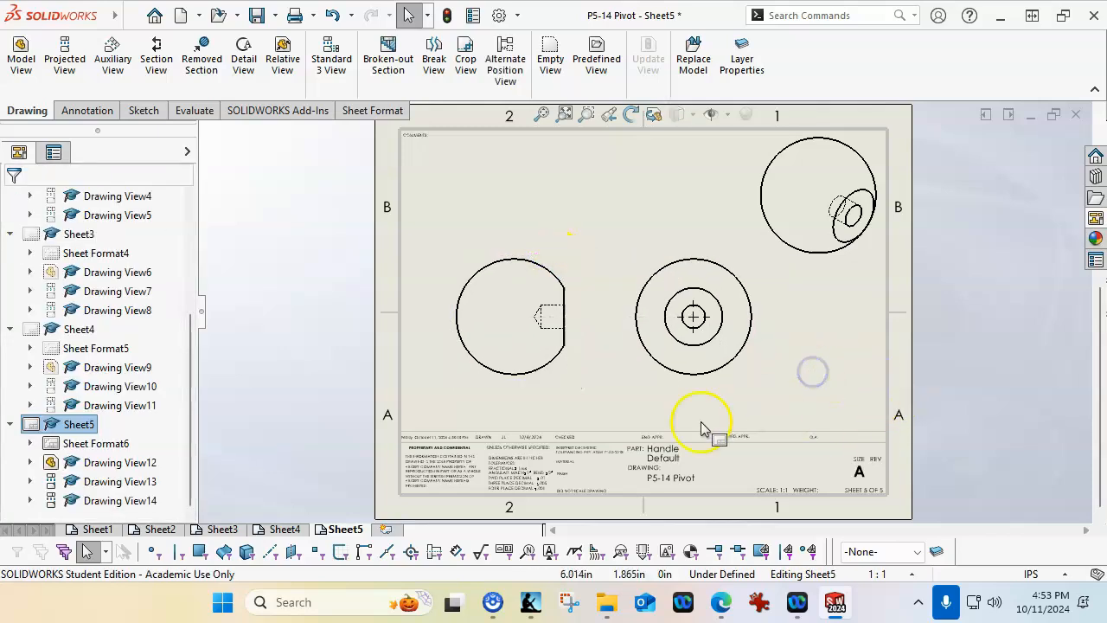
Add auto balloons to the exploded assembly view on Sheet1, laid out in a column along the view's left side
{"action": "left_click", "coordinate": [97, 529]}
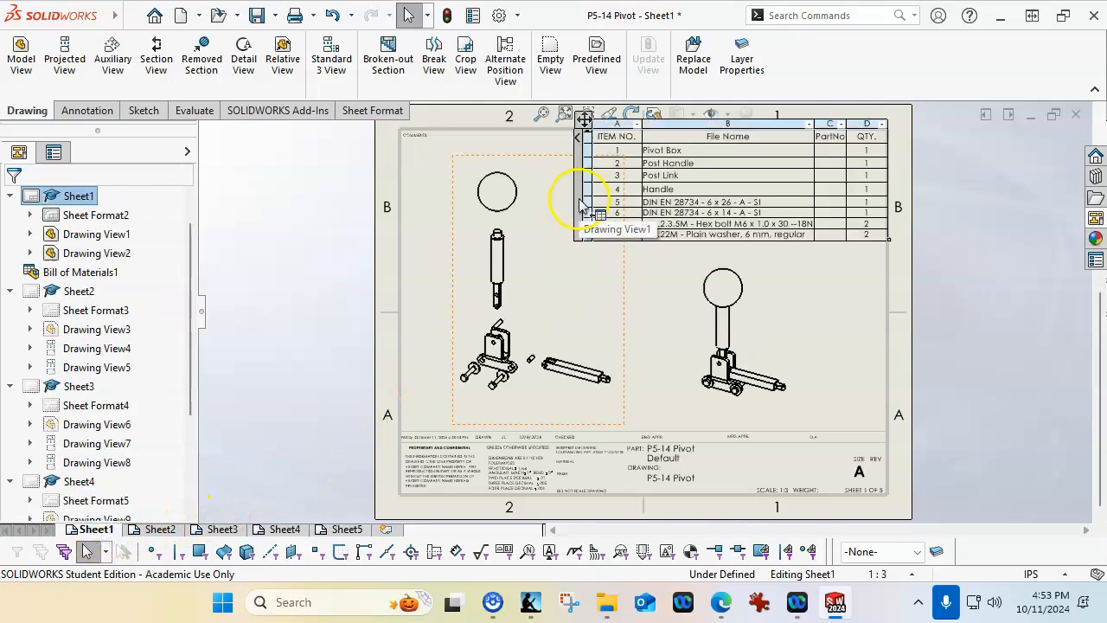
{"action": "left_click", "coordinate": [459, 260]}
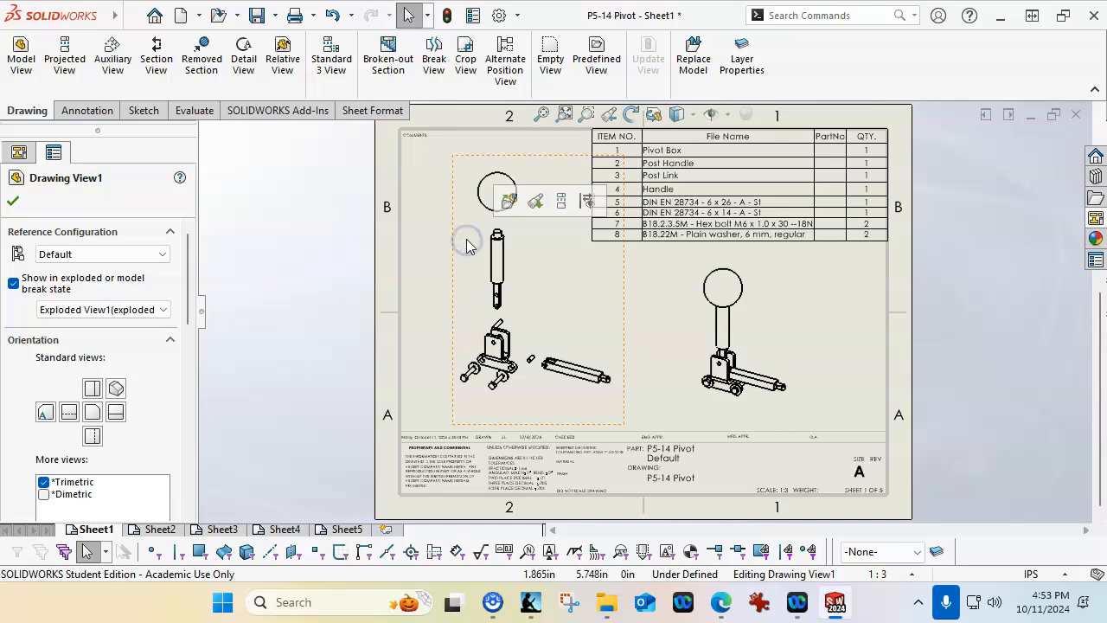
{"action": "left_click", "coordinate": [476, 231]}
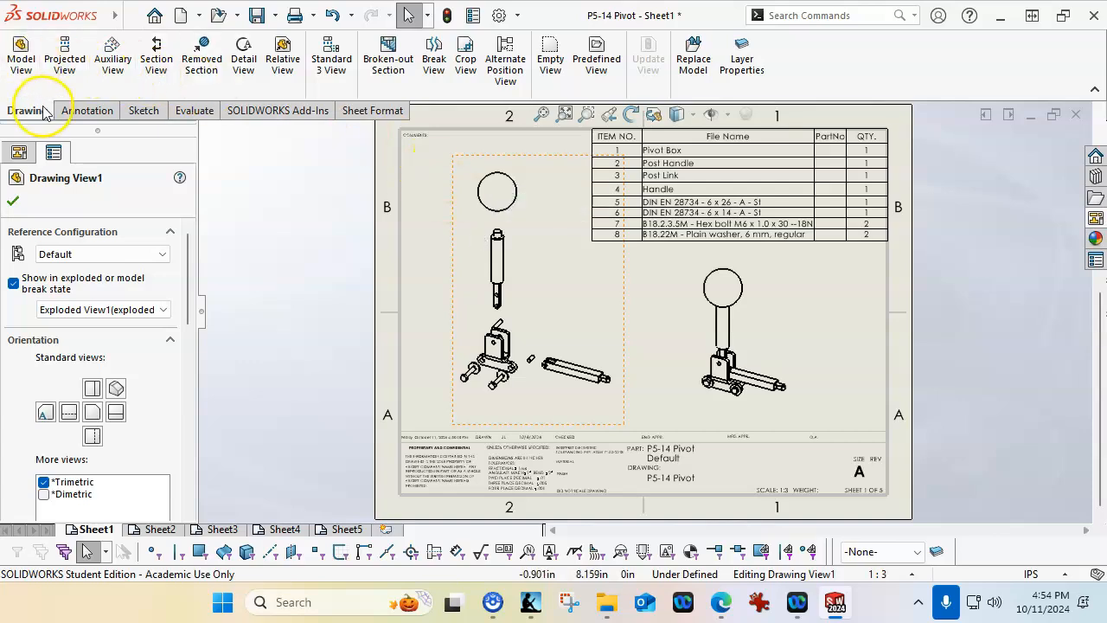
{"action": "left_click", "coordinate": [85, 112]}
{"action": "left_click", "coordinate": [316, 65]}
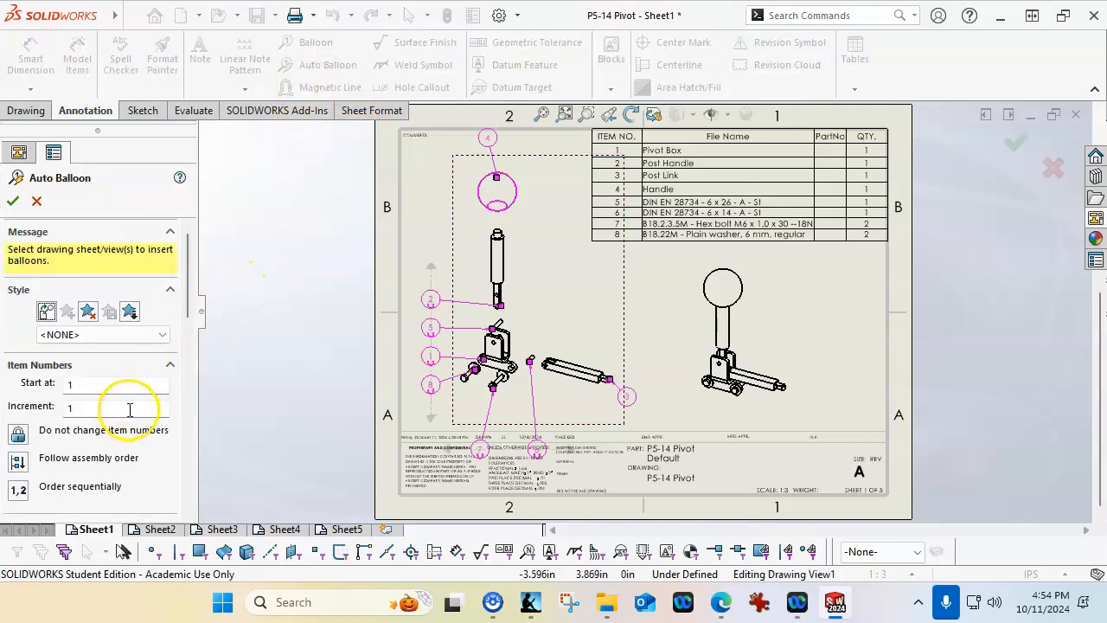
{"action": "left_click_drag", "start_coordinate": [184, 313], "coordinate": [183, 358]}
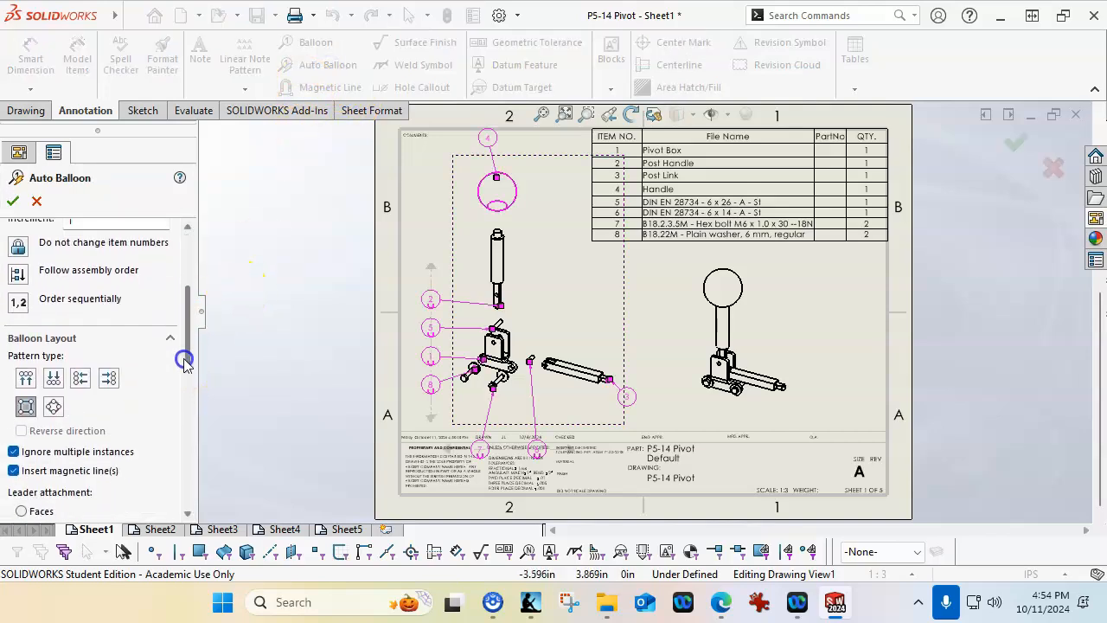
{"action": "left_click", "coordinate": [80, 372]}
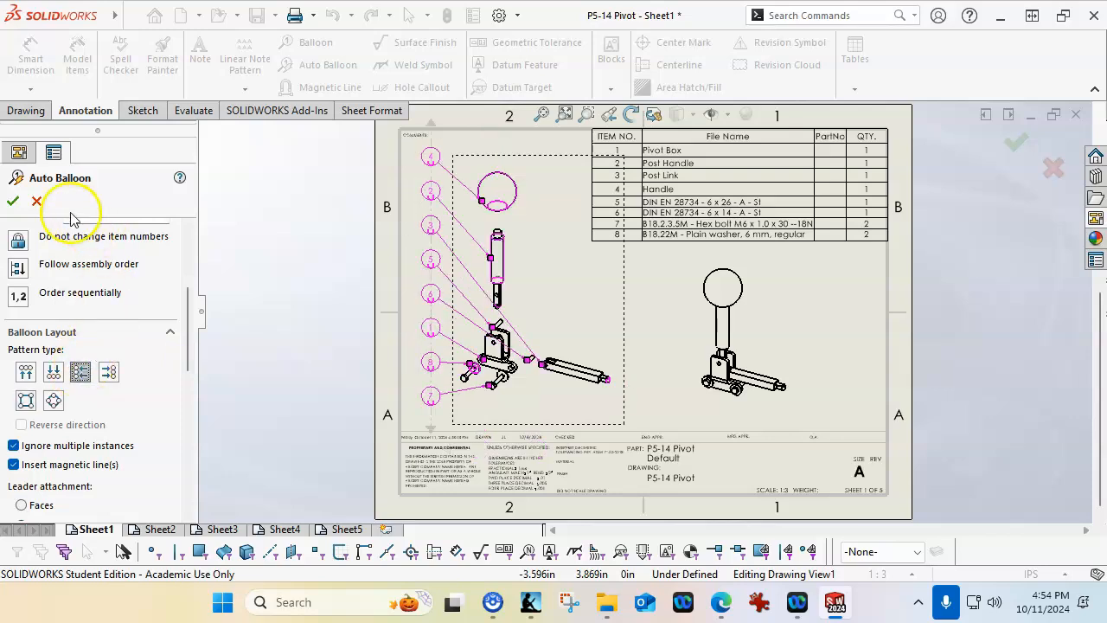
{"action": "left_click", "coordinate": [13, 202]}
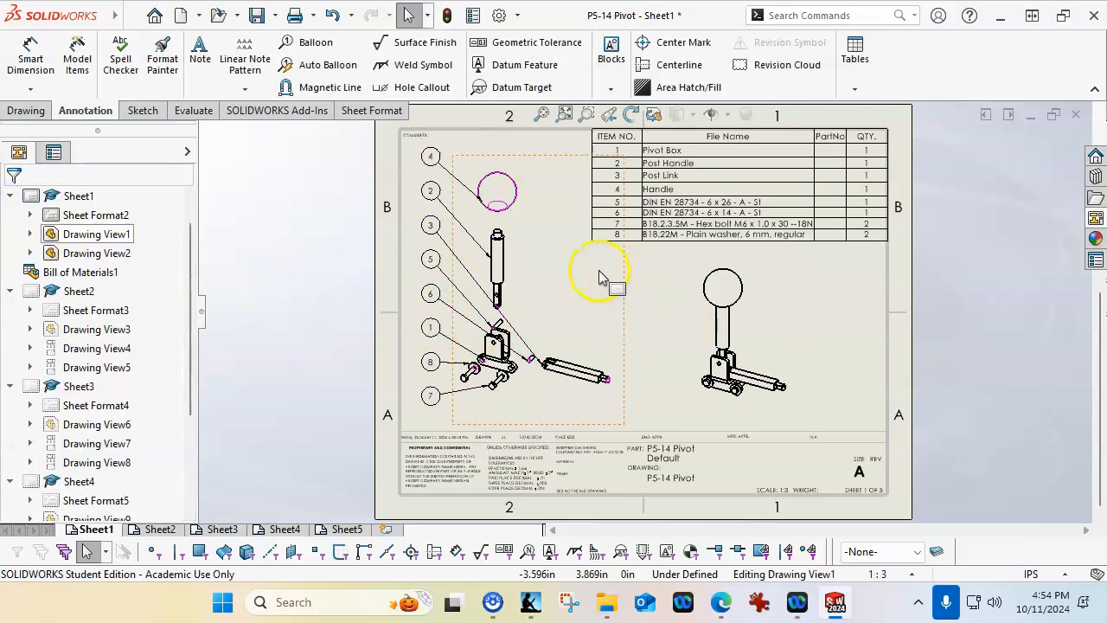
Shift the assembled pivot view slightly left and up beneath the bill of materials
{"action": "scroll", "coordinate": [602, 277], "scroll_direction": "down", "scroll_amount": 2}
{"action": "scroll", "coordinate": [630, 285], "scroll_direction": "up", "scroll_amount": 4}
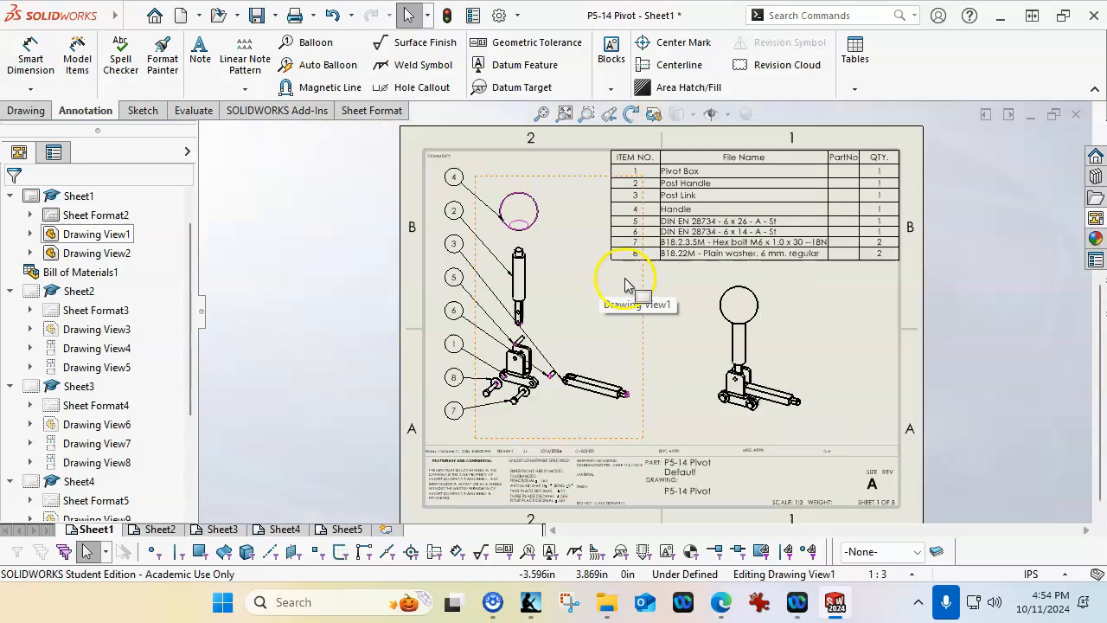
{"action": "scroll", "coordinate": [729, 286], "scroll_direction": "down", "scroll_amount": 2}
{"action": "left_click", "coordinate": [685, 327]}
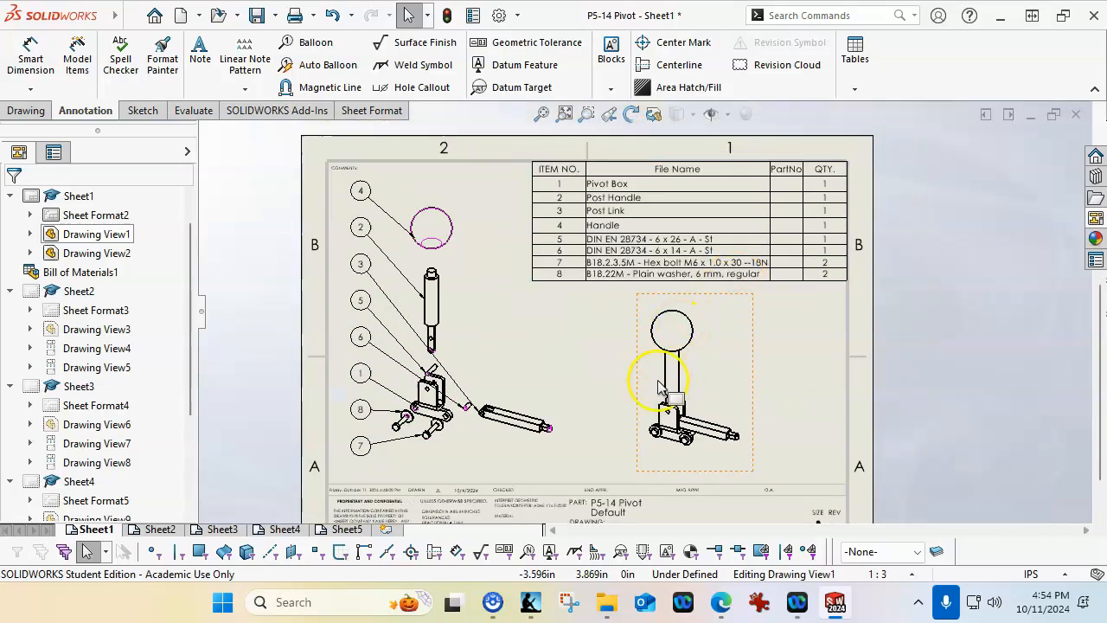
{"action": "left_click_drag", "start_coordinate": [636, 418], "coordinate": [623, 412]}
Insert slot center marks at both slot ends with a connecting line on the Pivot Box front view on Sheet2
{"action": "left_click", "coordinate": [156, 528]}
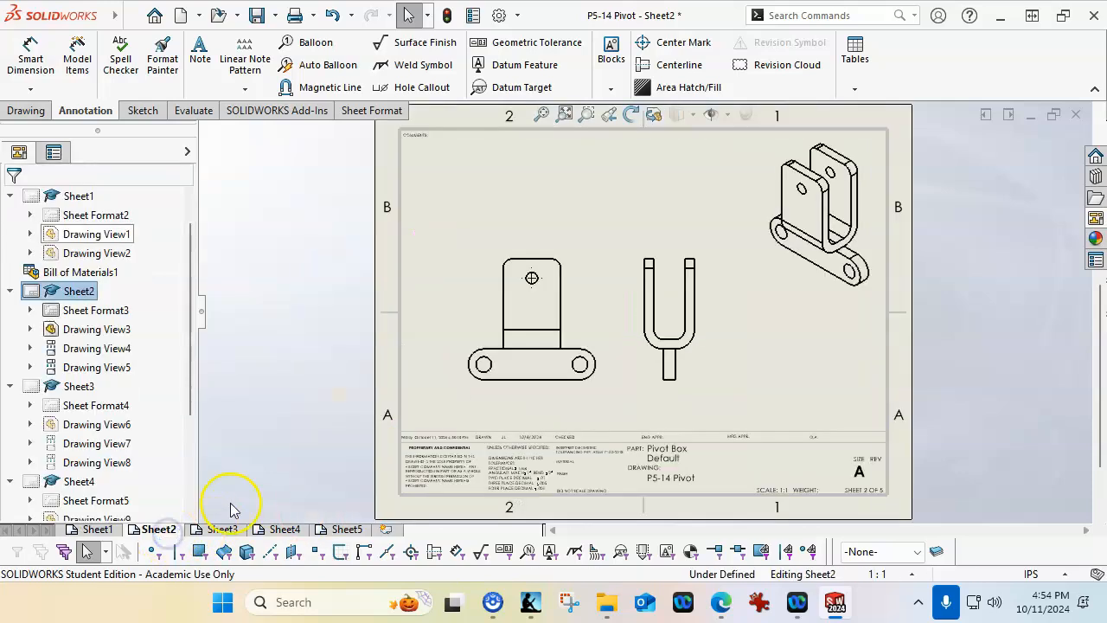
{"action": "scroll", "coordinate": [560, 407], "scroll_direction": "down", "scroll_amount": 2}
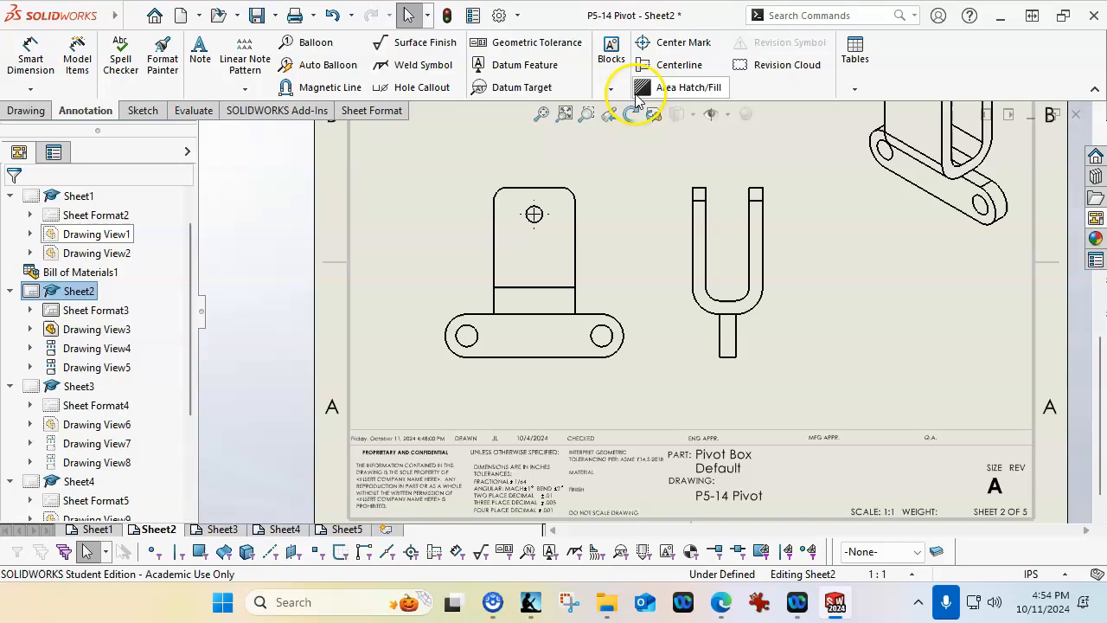
{"action": "left_click", "coordinate": [667, 40]}
{"action": "left_click", "coordinate": [57, 474]}
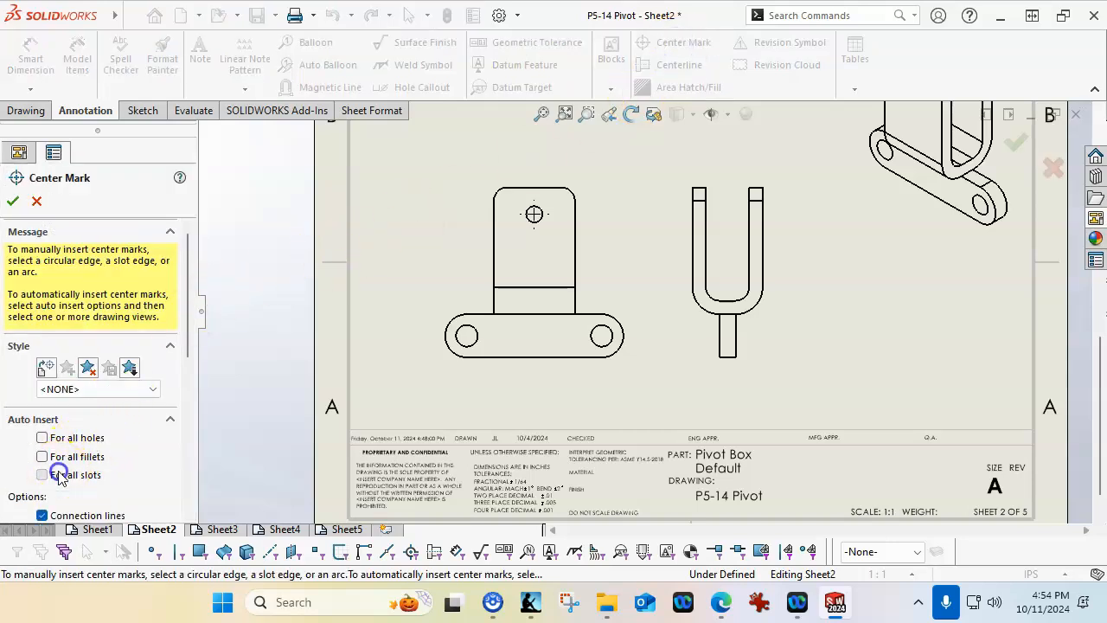
{"action": "left_click", "coordinate": [536, 344]}
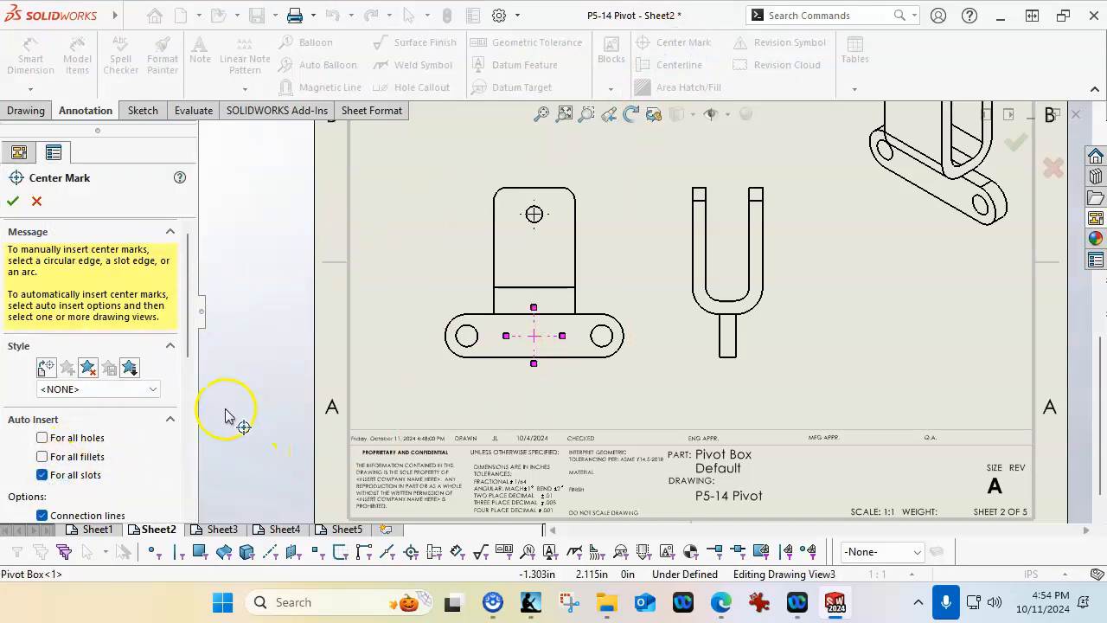
{"action": "left_click_drag", "start_coordinate": [185, 313], "coordinate": [186, 415]}
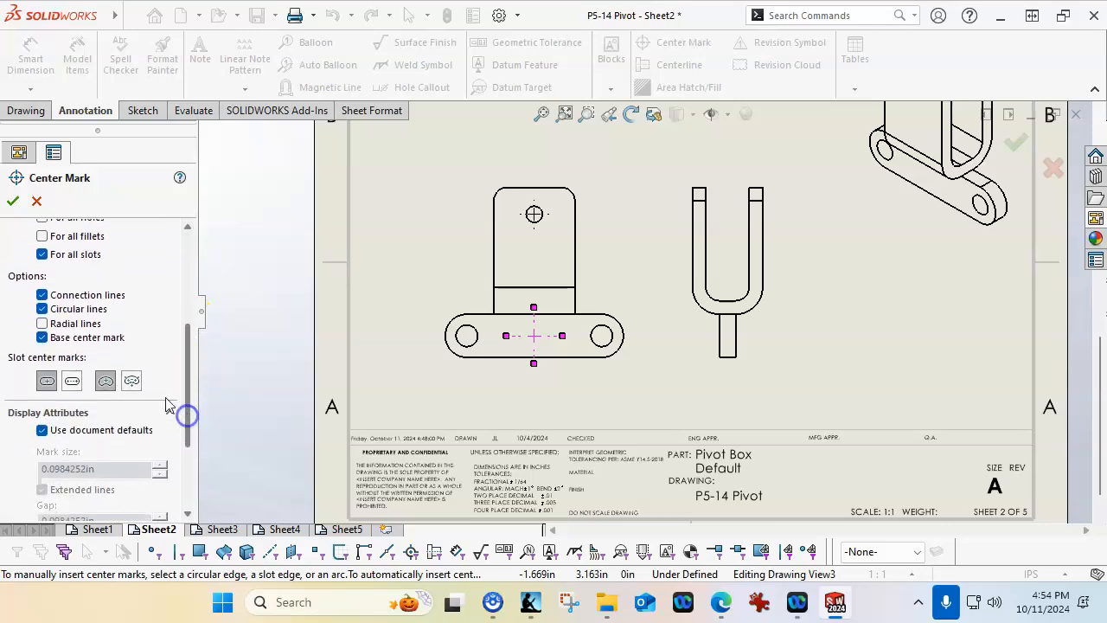
{"action": "left_click", "coordinate": [72, 380]}
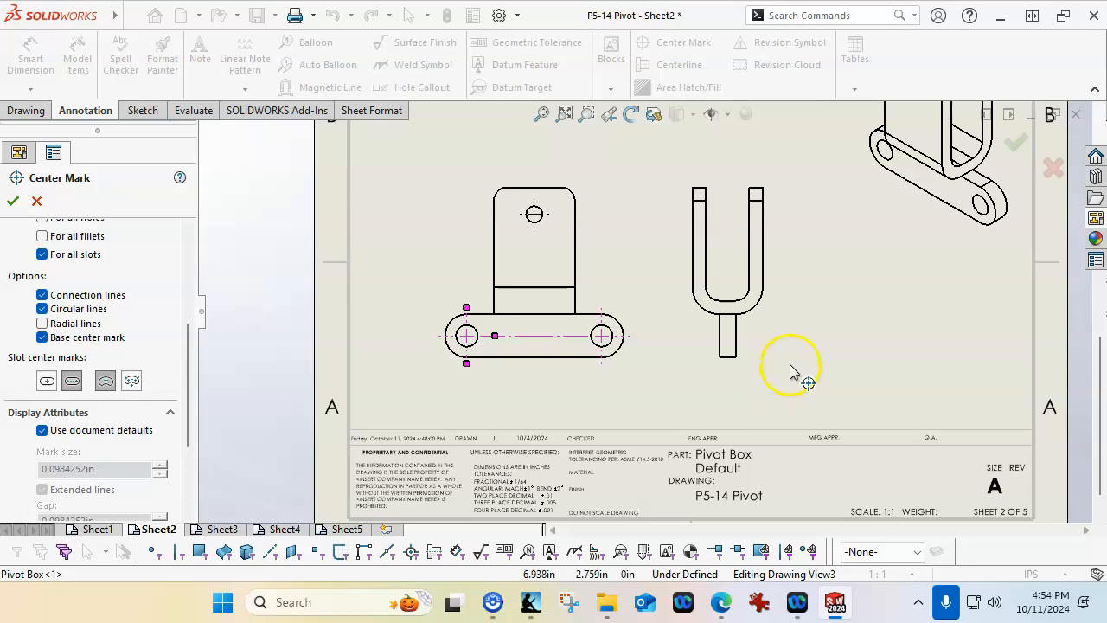
{"action": "left_click", "coordinate": [12, 201]}
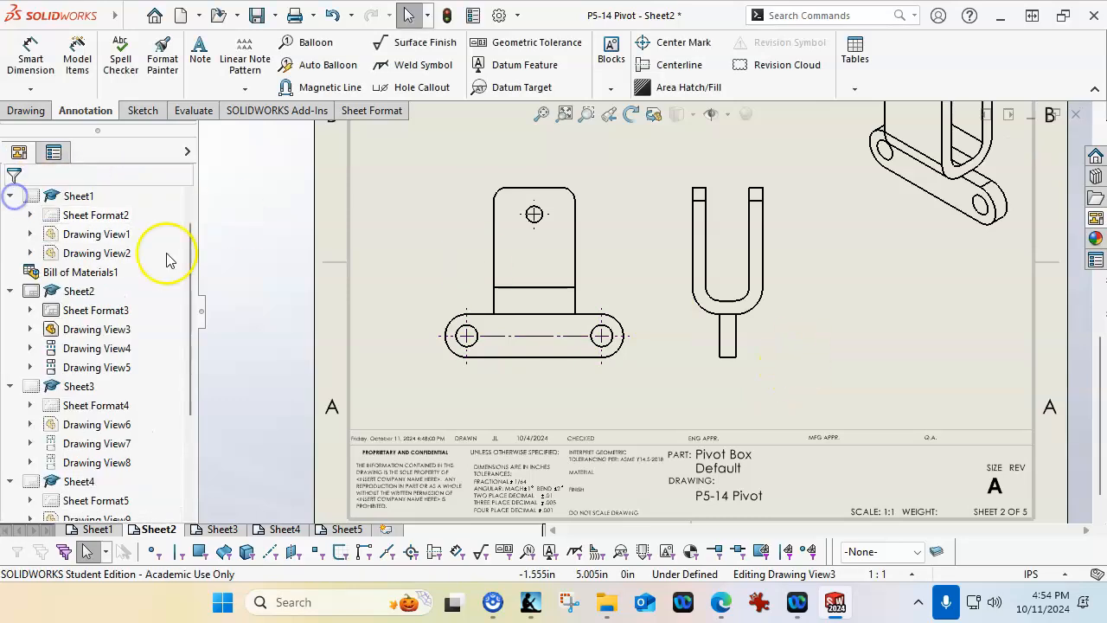
Dimension the distance between the two lower holes below the Pivot Box front view
{"action": "left_click", "coordinate": [30, 54]}
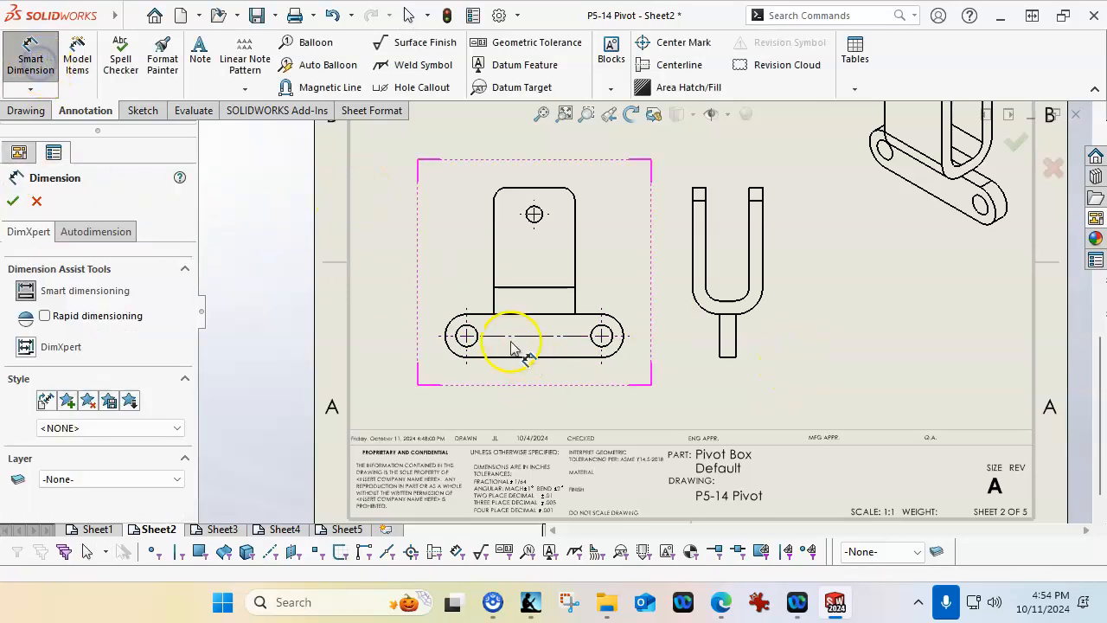
{"action": "left_click", "coordinate": [467, 368]}
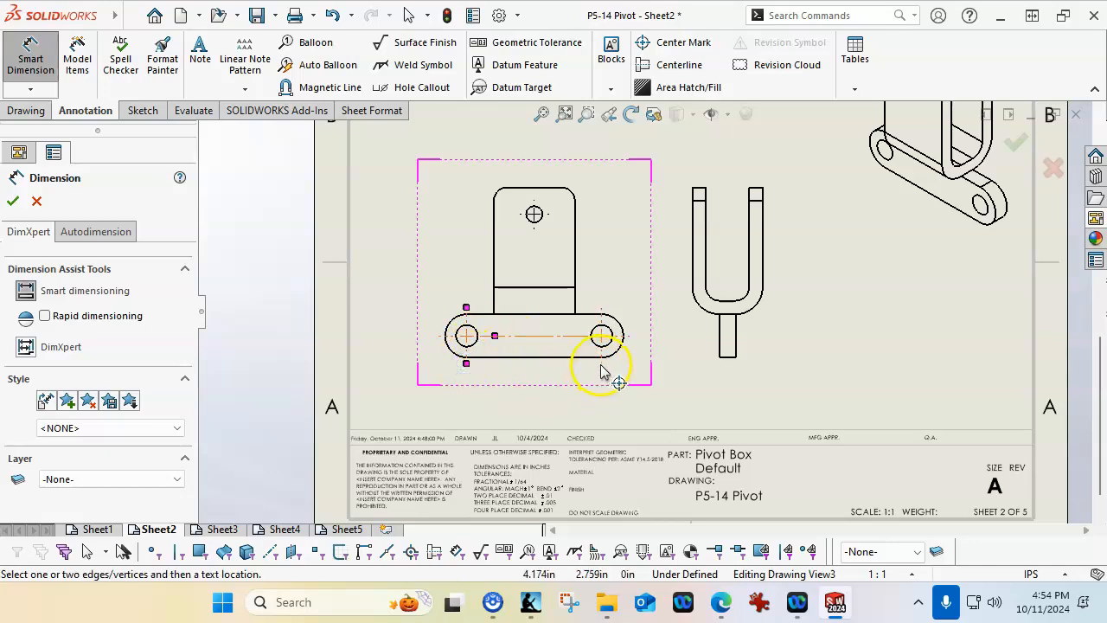
{"action": "left_click", "coordinate": [523, 381]}
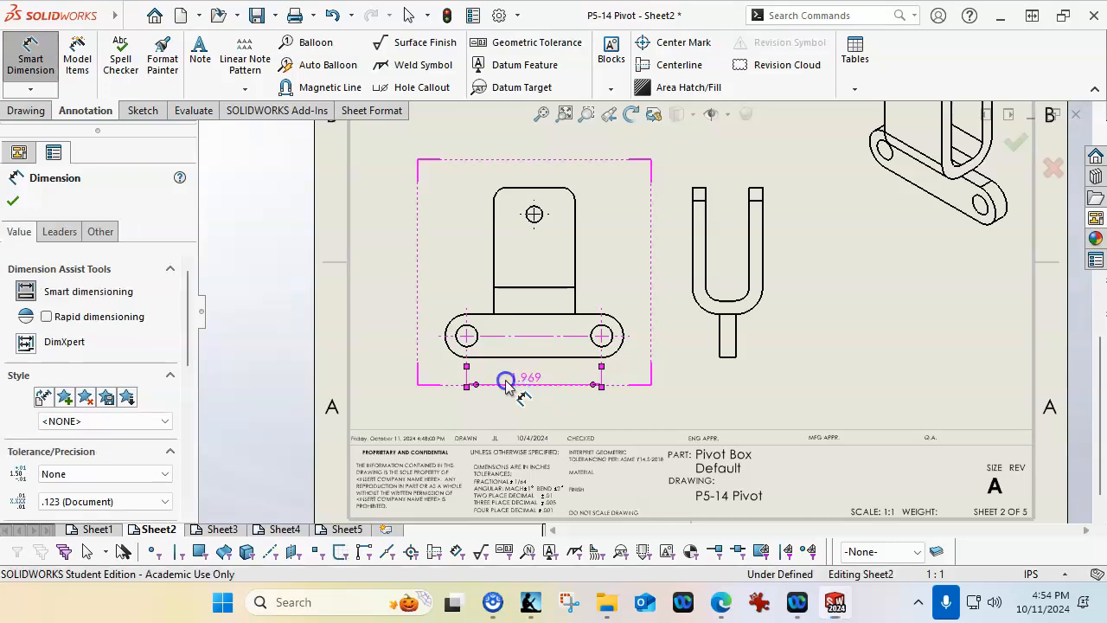
Dimension the rounded left end's radius and the lower left hole's diameter in the Pivot Box front view
{"action": "left_click", "coordinate": [449, 347]}
{"action": "left_click", "coordinate": [405, 376]}
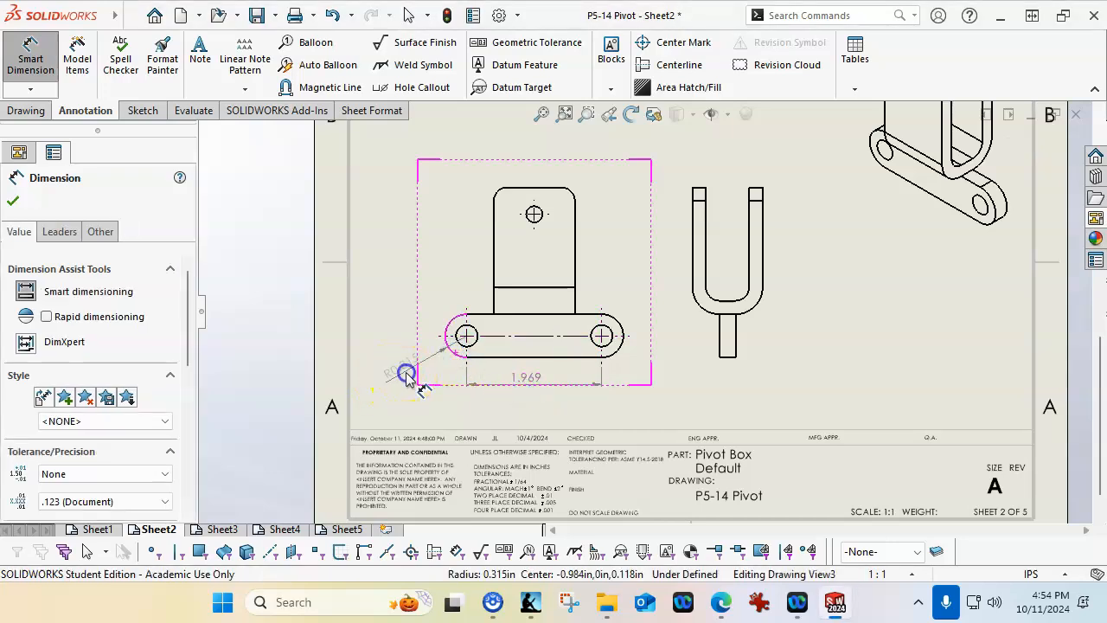
{"action": "left_click", "coordinate": [462, 336]}
{"action": "left_click", "coordinate": [450, 287]}
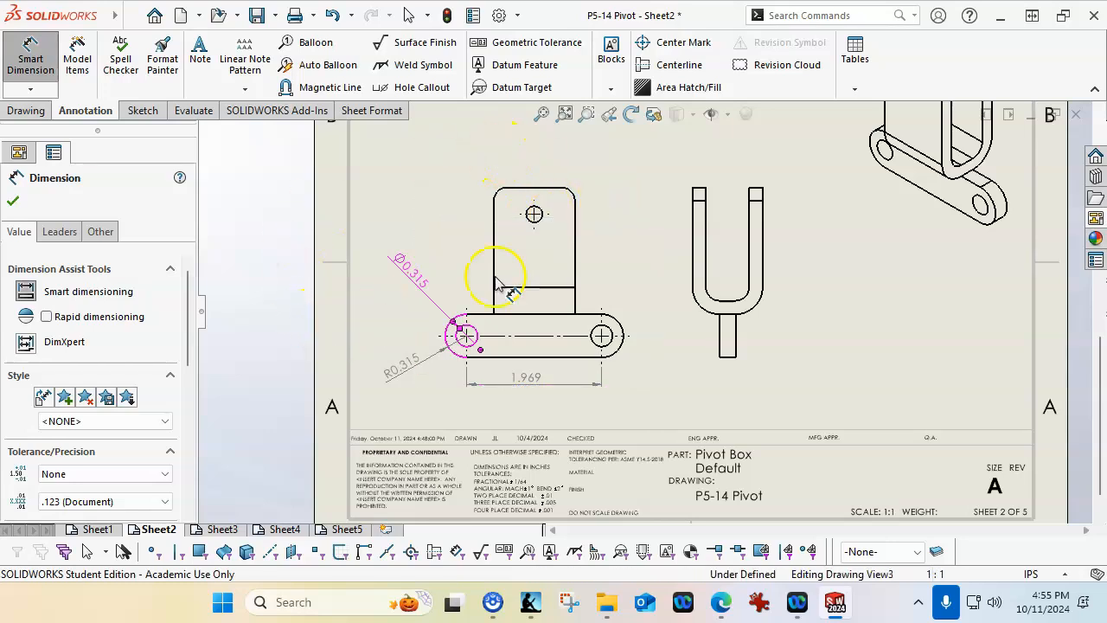
Dimension the upper hole's diameter and the upper left corner's radius in the Pivot Box front view
{"action": "left_click", "coordinate": [538, 221]}
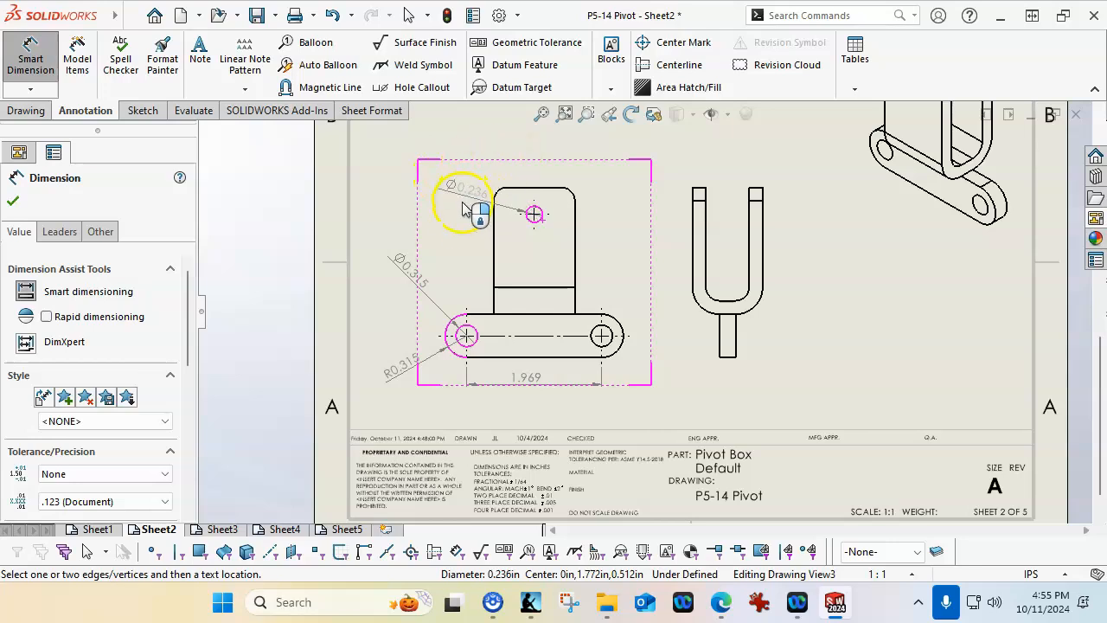
{"action": "left_click", "coordinate": [458, 240]}
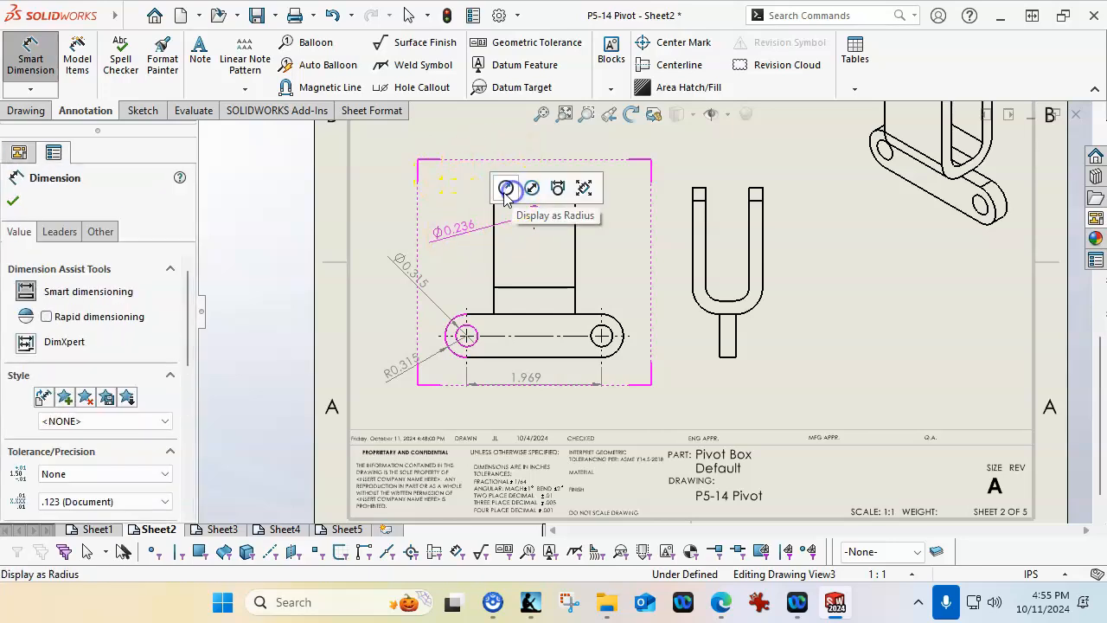
{"action": "left_click", "coordinate": [467, 169]}
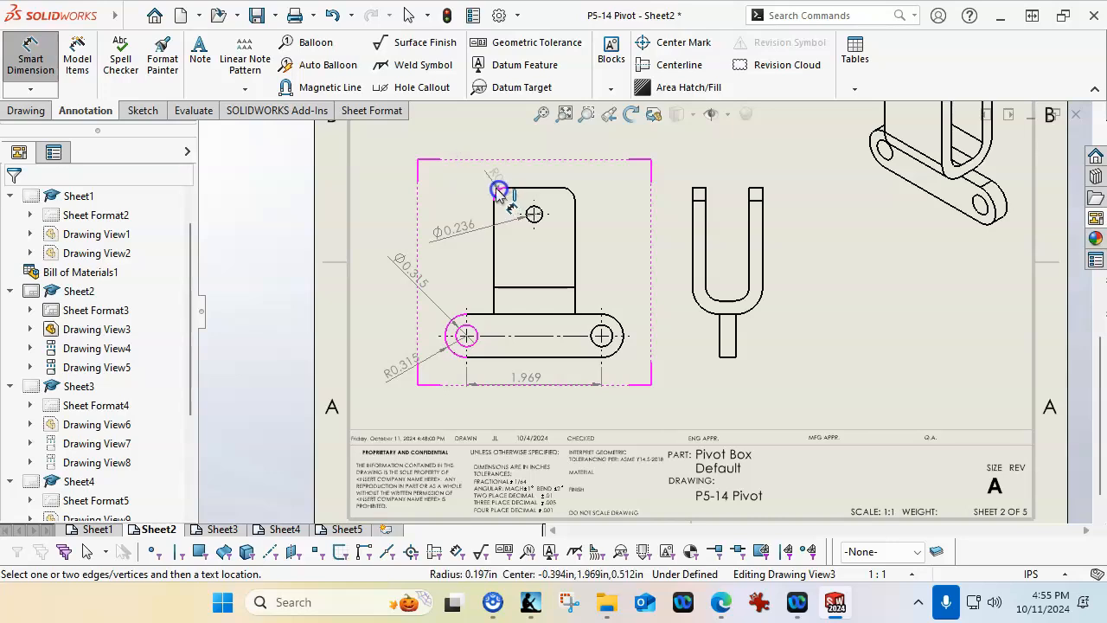
{"action": "left_click", "coordinate": [456, 170]}
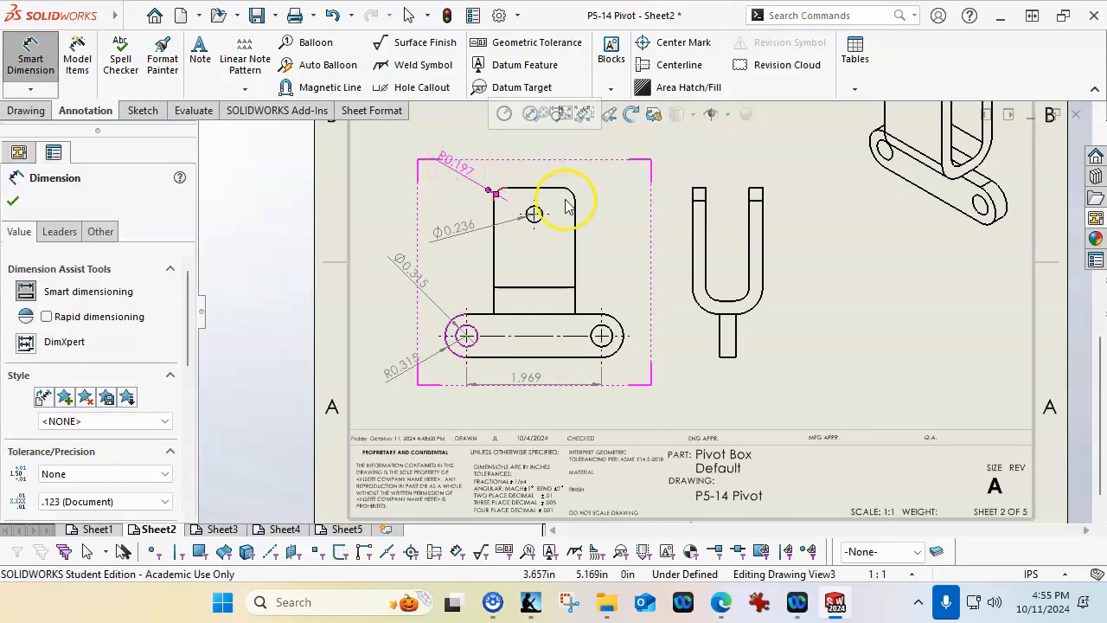
Dimension the gap between the fork arms and the left arm's thickness above the Pivot Box right view
{"action": "scroll", "coordinate": [705, 227], "scroll_direction": "down", "scroll_amount": 2}
{"action": "left_click", "coordinate": [699, 232]}
{"action": "left_click", "coordinate": [758, 233]}
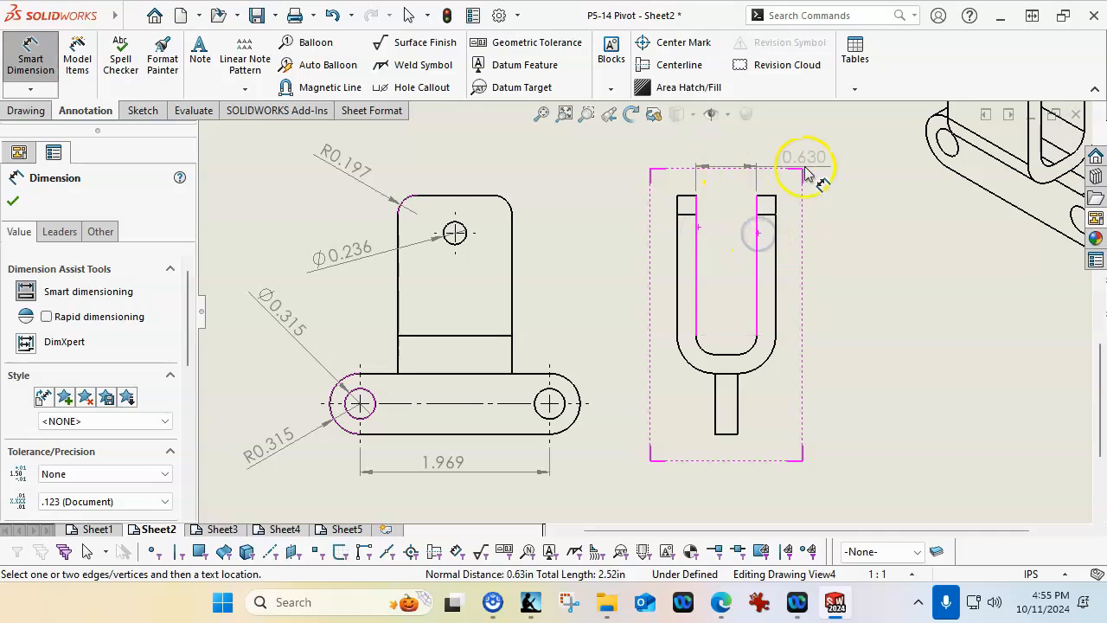
{"action": "left_click", "coordinate": [806, 173]}
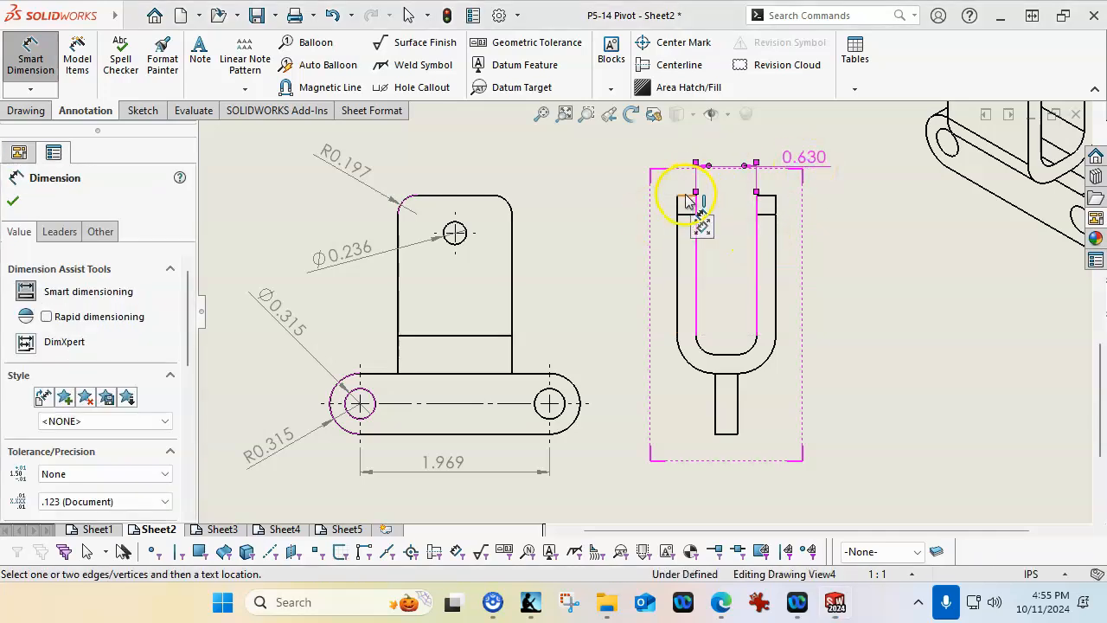
{"action": "left_click", "coordinate": [686, 199]}
{"action": "left_click", "coordinate": [650, 175]}
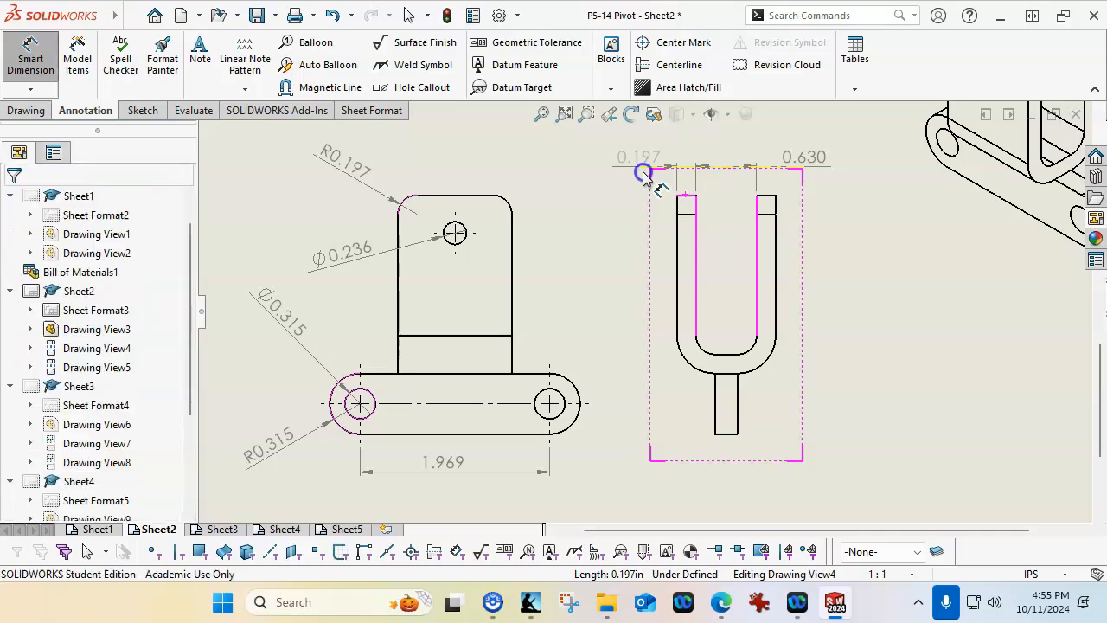
{"action": "left_click", "coordinate": [709, 244]}
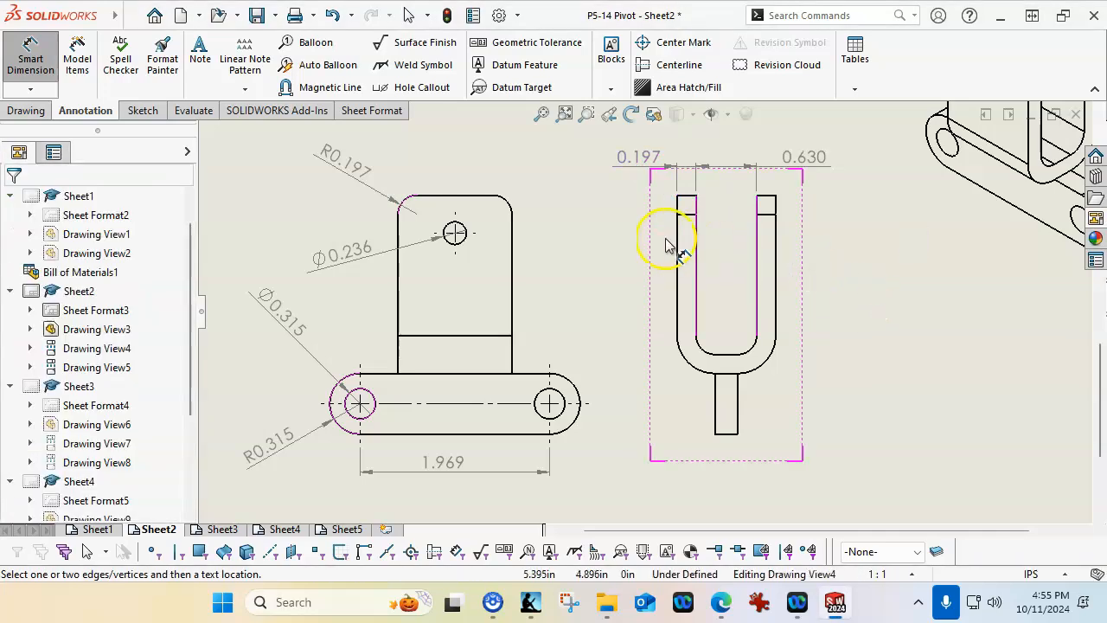
{"action": "right_click", "coordinate": [819, 258]}
{"action": "left_click", "coordinate": [871, 329]}
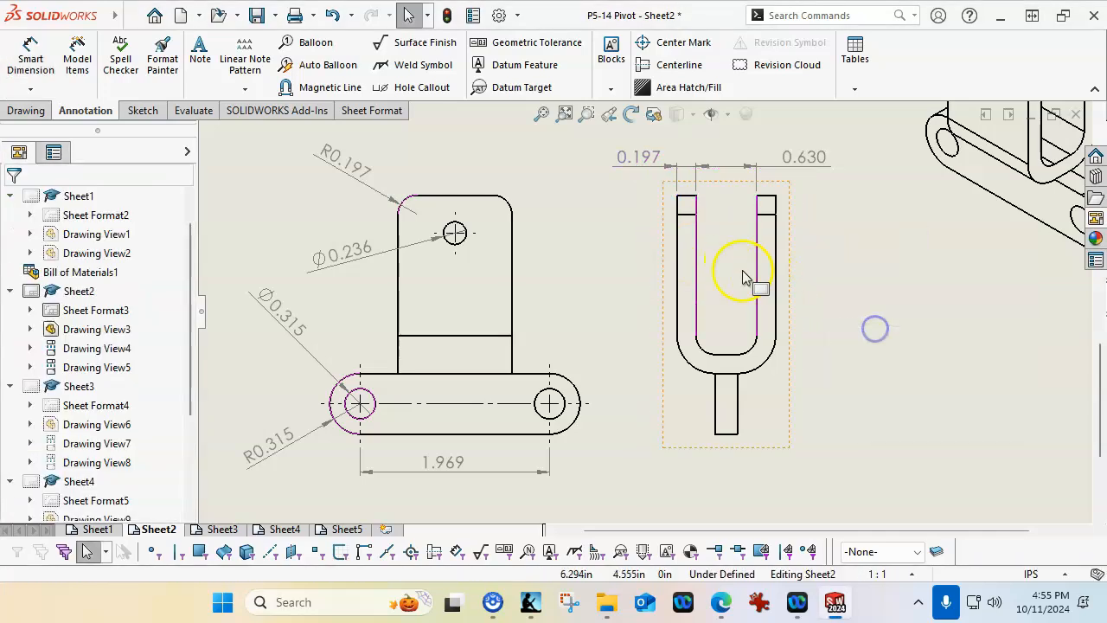
Auto-insert a vertical centerline between the fork arms in the Pivot Box right view
{"action": "left_click", "coordinate": [693, 257]}
{"action": "left_click", "coordinate": [756, 276]}
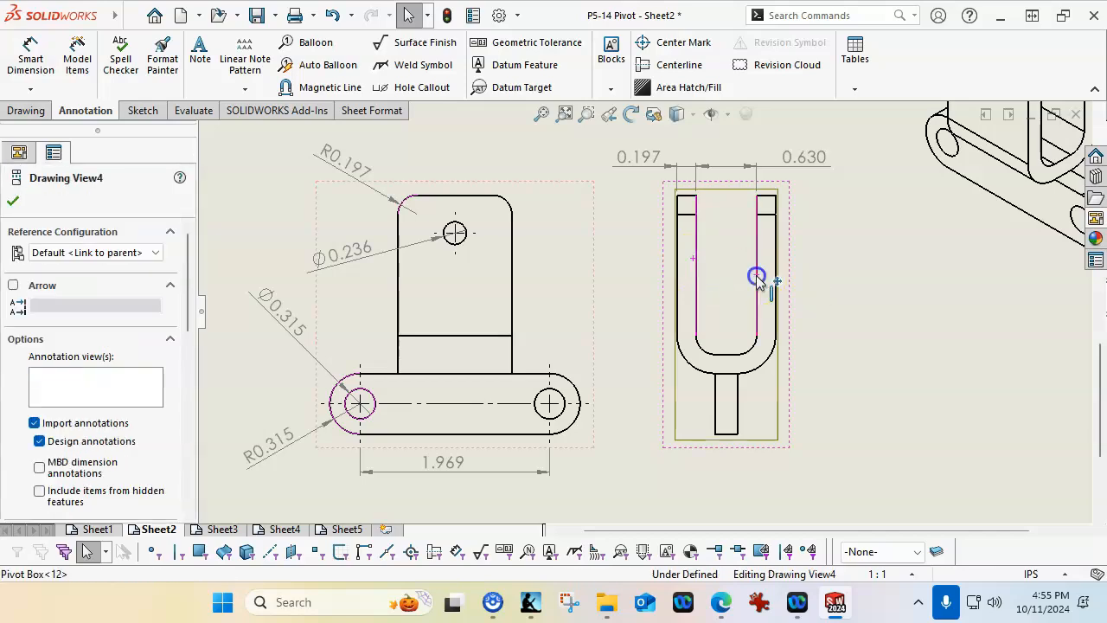
{"action": "left_click", "coordinate": [653, 68]}
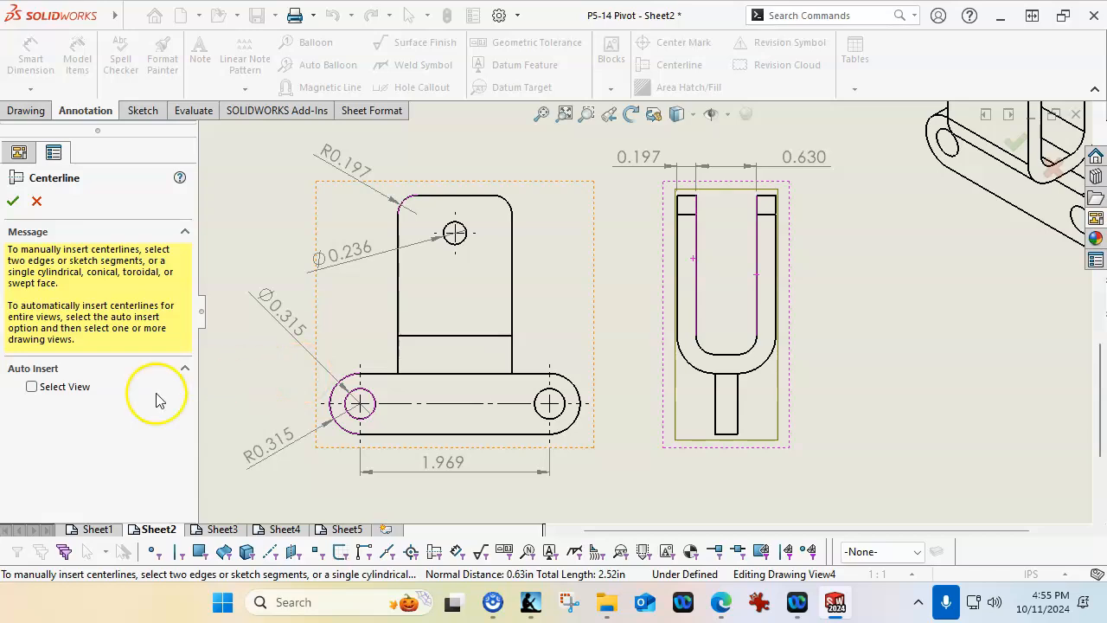
{"action": "left_click", "coordinate": [32, 386]}
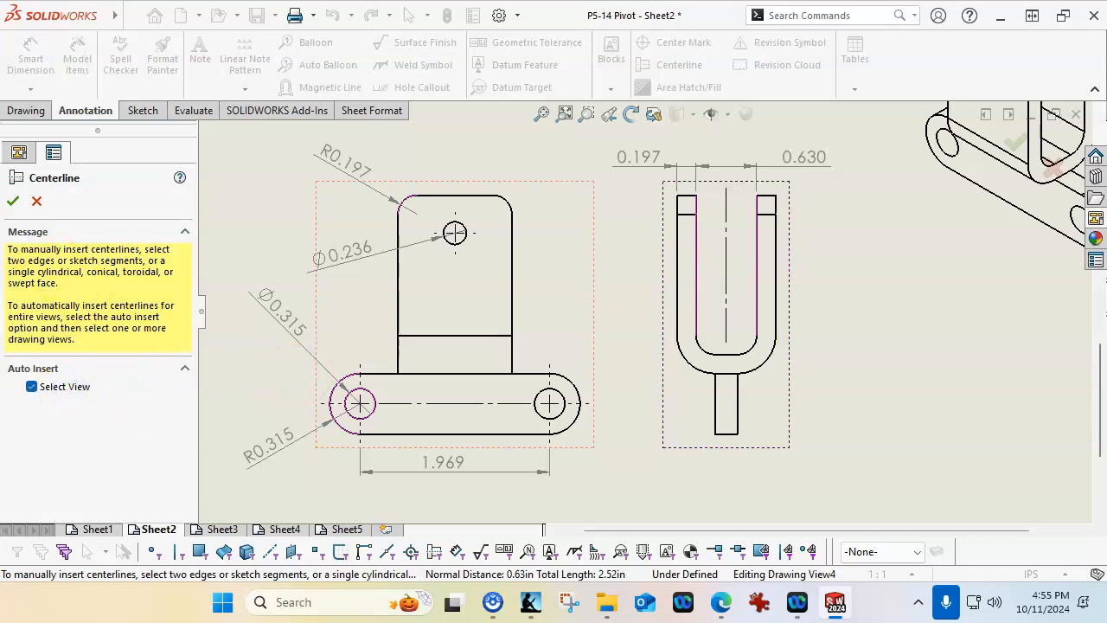
{"action": "left_click", "coordinate": [13, 203]}
Extend the vertical centerline in the Pivot Box right view down past the lower tab
{"action": "scroll", "coordinate": [815, 405], "scroll_direction": "up", "scroll_amount": 3}
{"action": "scroll", "coordinate": [662, 308], "scroll_direction": "down", "scroll_amount": 2}
{"action": "left_click", "coordinate": [662, 301]}
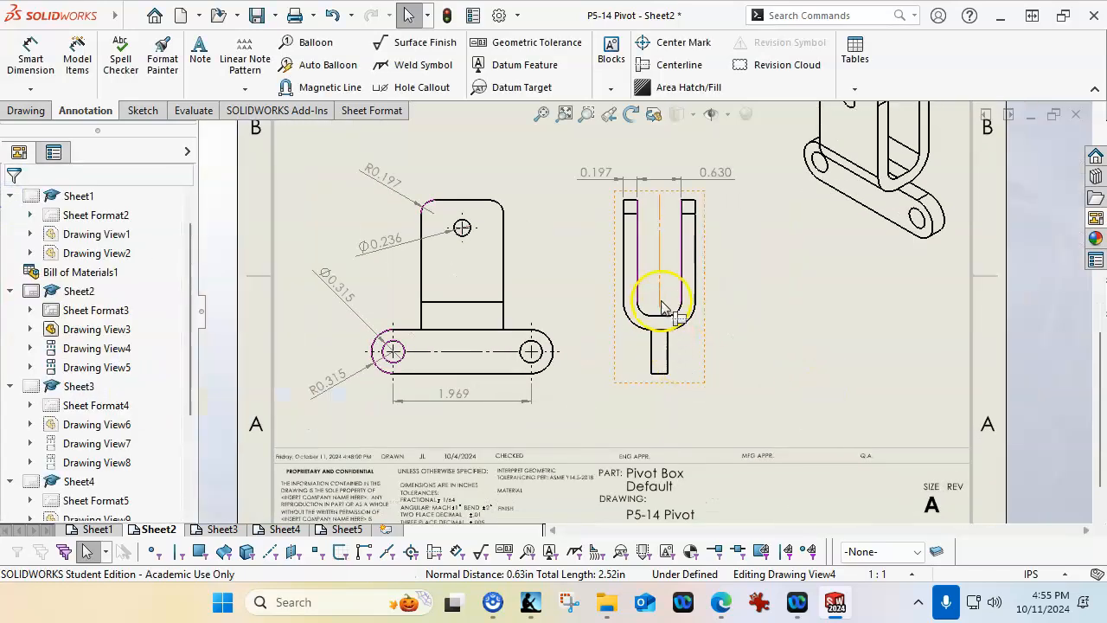
{"action": "left_click", "coordinate": [662, 206]}
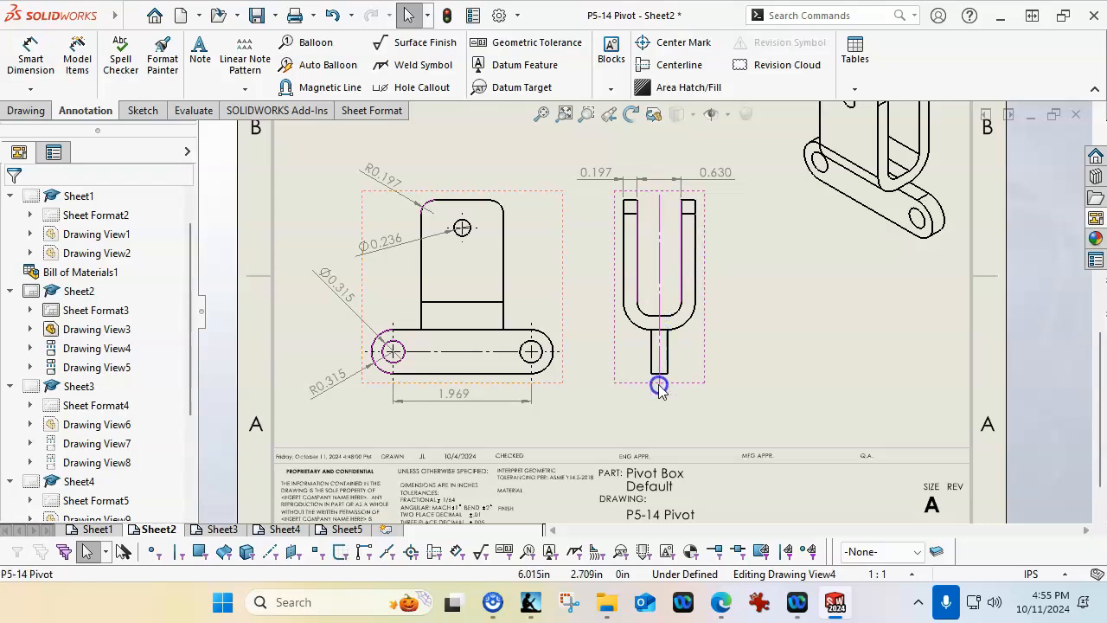
{"action": "left_click", "coordinate": [731, 316]}
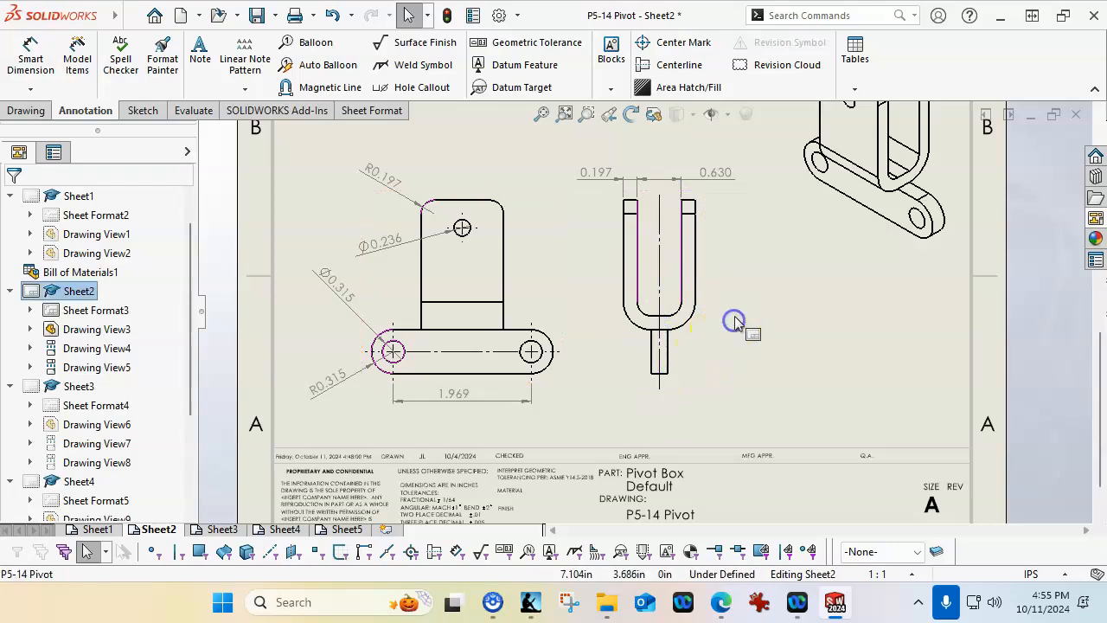
Dimension the distance from the centerline to the right fork arm's inner edge above the Pivot Box right view
{"action": "scroll", "coordinate": [692, 207], "scroll_direction": "down", "scroll_amount": 4}
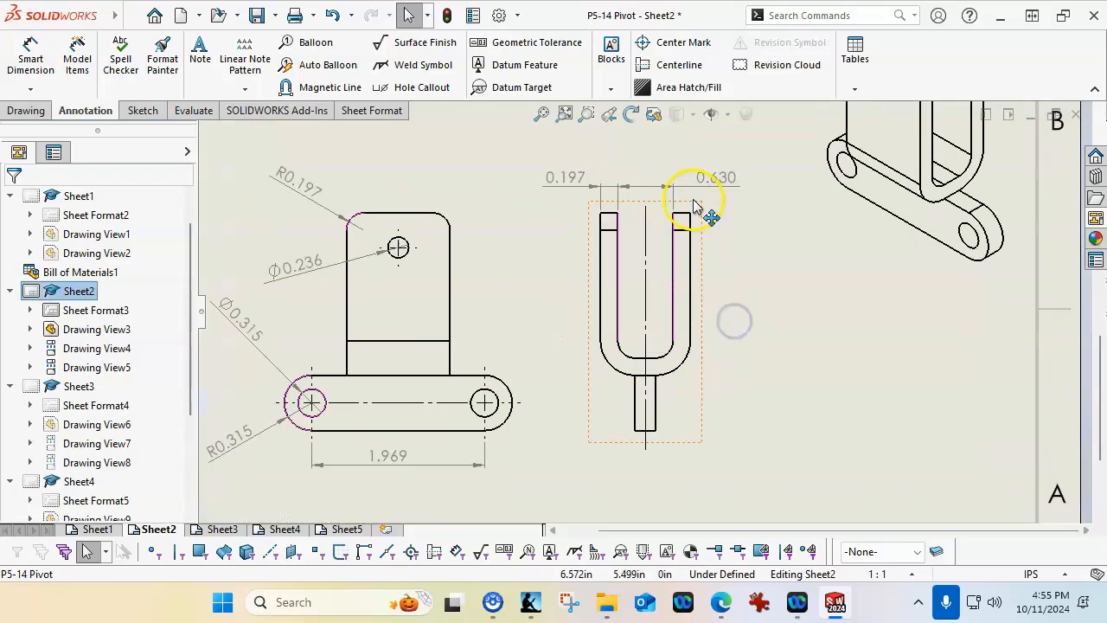
{"action": "left_click", "coordinate": [30, 54]}
{"action": "left_click", "coordinate": [610, 279]}
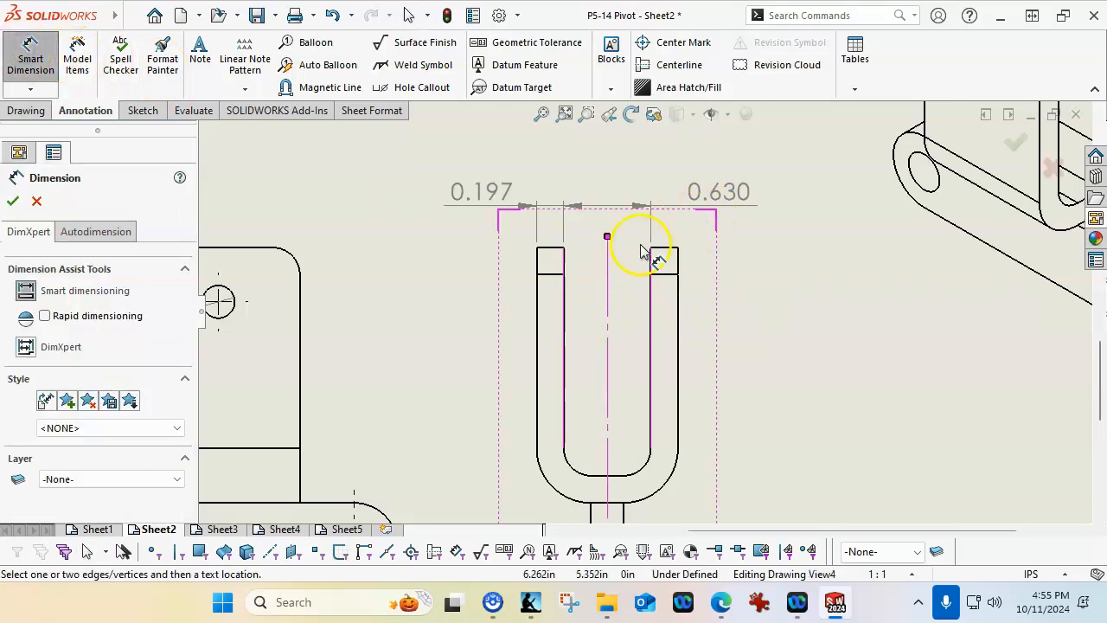
{"action": "left_click", "coordinate": [653, 287]}
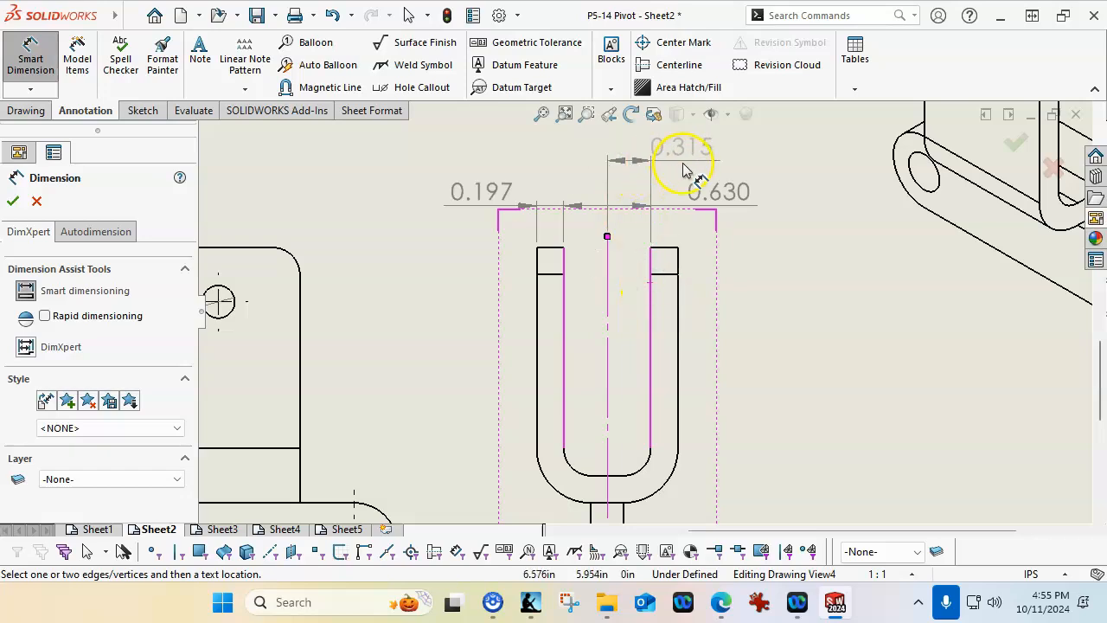
{"action": "left_click", "coordinate": [694, 169]}
Move the fork gap dimension above the centerline-to-arm dimension and adjust the placement of the stacked dimensions
{"action": "left_click", "coordinate": [734, 199]}
{"action": "left_click", "coordinate": [718, 161]}
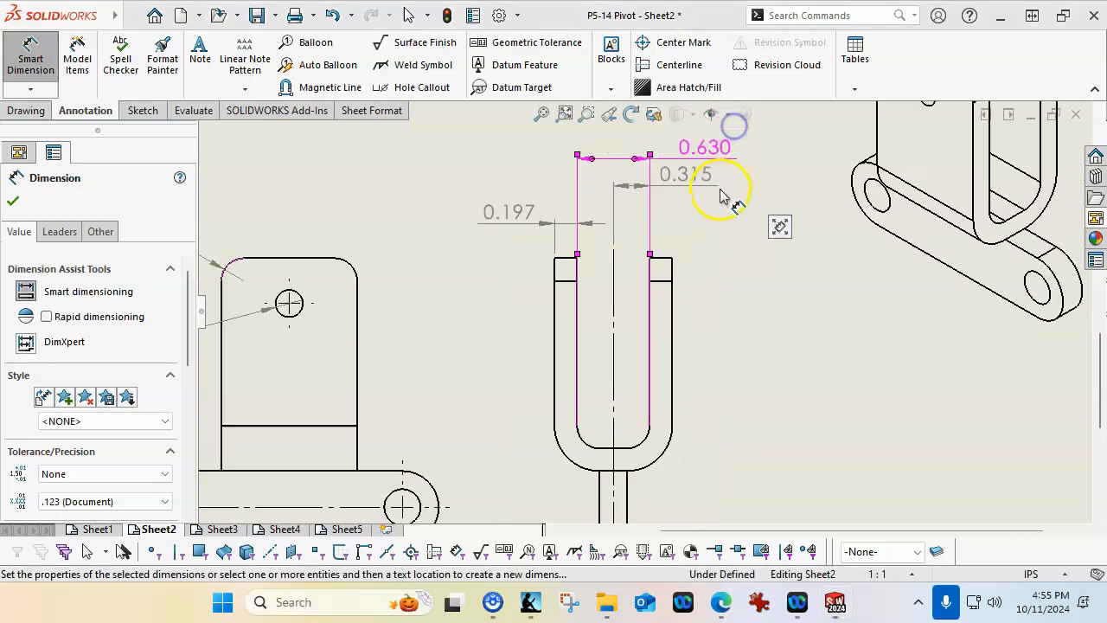
{"action": "scroll", "coordinate": [663, 240], "scroll_direction": "down", "scroll_amount": 2}
{"action": "left_click", "coordinate": [658, 236]}
{"action": "left_click_drag", "start_coordinate": [659, 233], "coordinate": [677, 234]}
{"action": "left_click", "coordinate": [714, 318]}
Dimension the overall width across the fork arms' outer edges above the Pivot Box right view
{"action": "scroll", "coordinate": [704, 319], "scroll_direction": "up", "scroll_amount": 3}
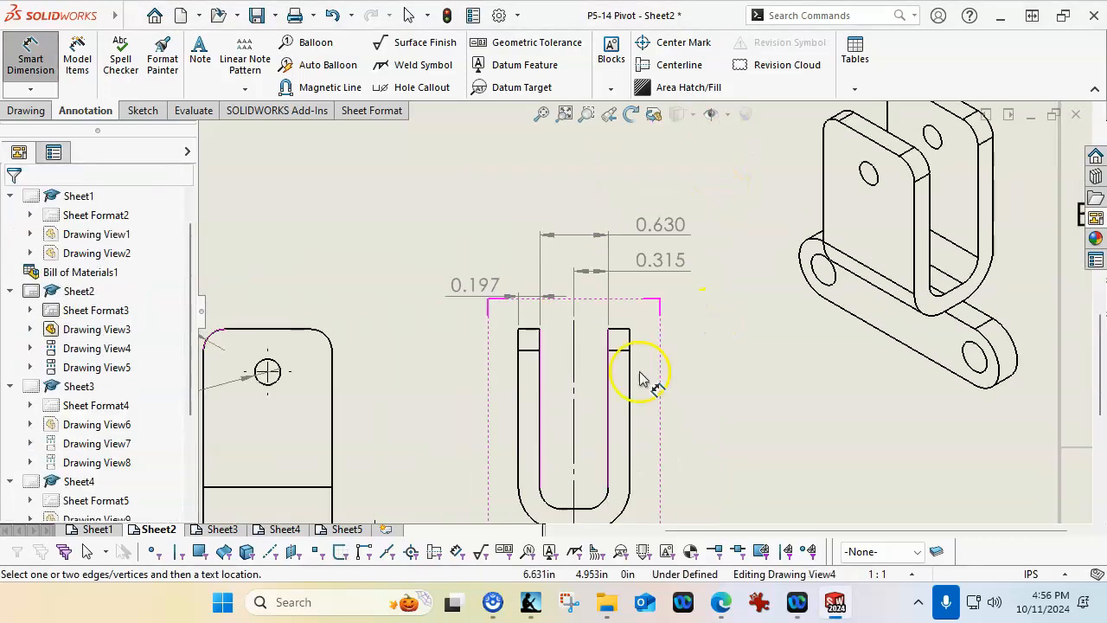
{"action": "scroll", "coordinate": [638, 373], "scroll_direction": "down", "scroll_amount": 1}
{"action": "scroll", "coordinate": [644, 335], "scroll_direction": "up", "scroll_amount": 3}
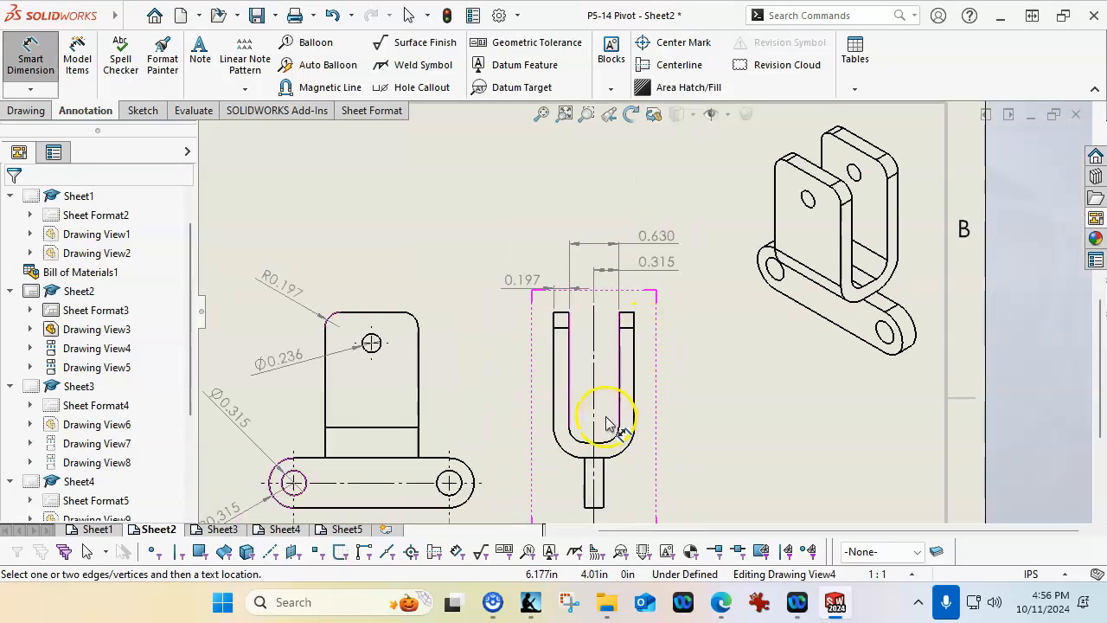
{"action": "scroll", "coordinate": [630, 444], "scroll_direction": "up", "scroll_amount": 3}
{"action": "scroll", "coordinate": [597, 415], "scroll_direction": "down", "scroll_amount": 2}
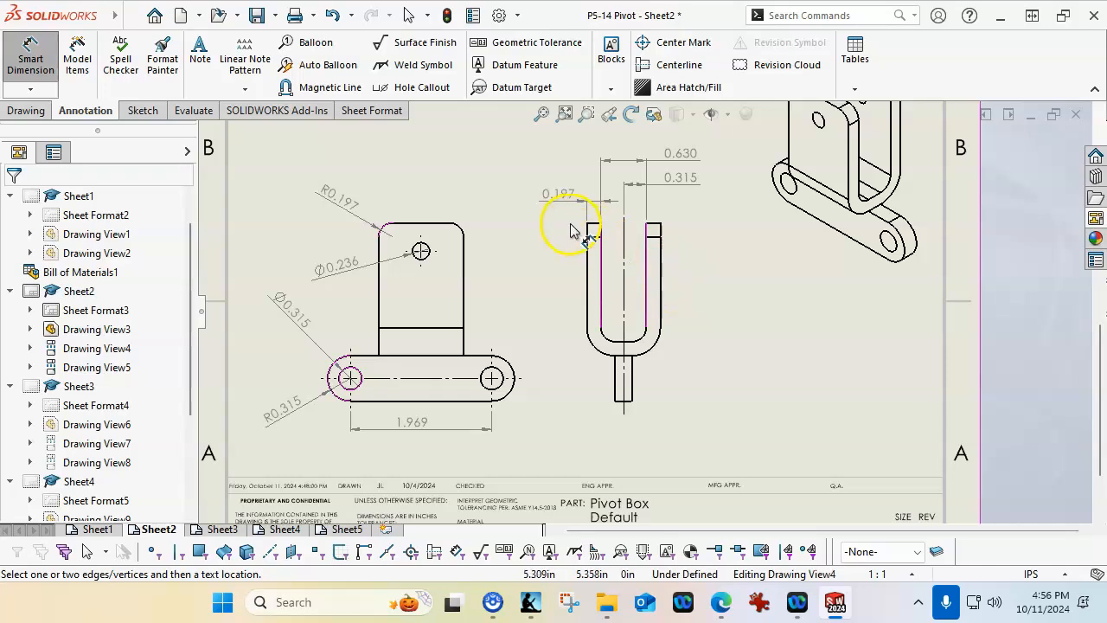
{"action": "scroll", "coordinate": [637, 226], "scroll_direction": "down", "scroll_amount": 3}
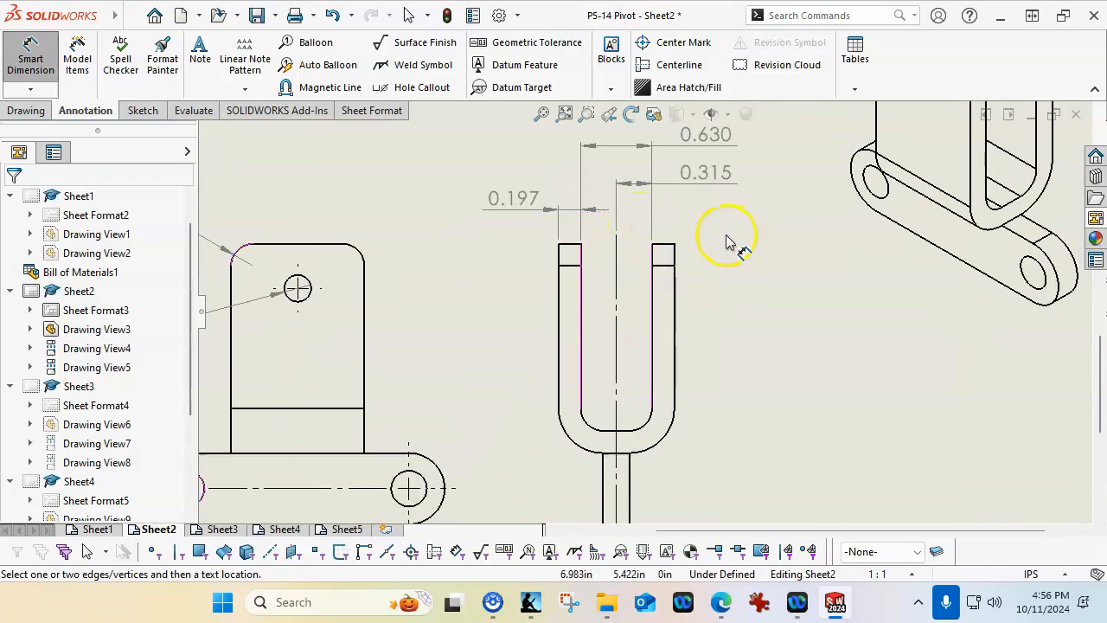
{"action": "scroll", "coordinate": [646, 228], "scroll_direction": "up", "scroll_amount": 2}
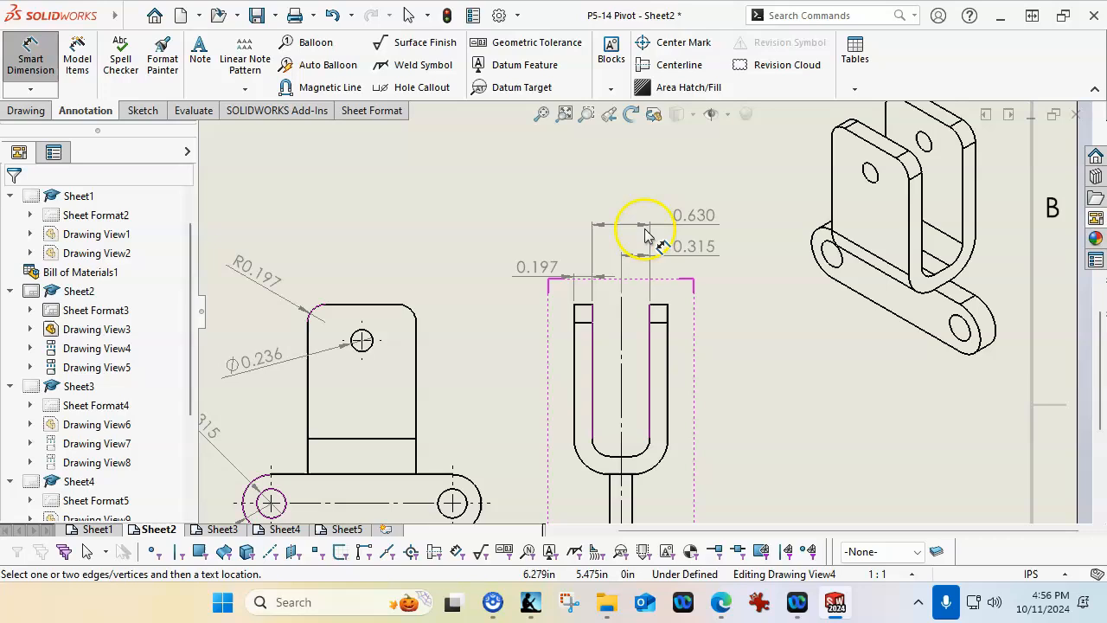
{"action": "left_click", "coordinate": [574, 337]}
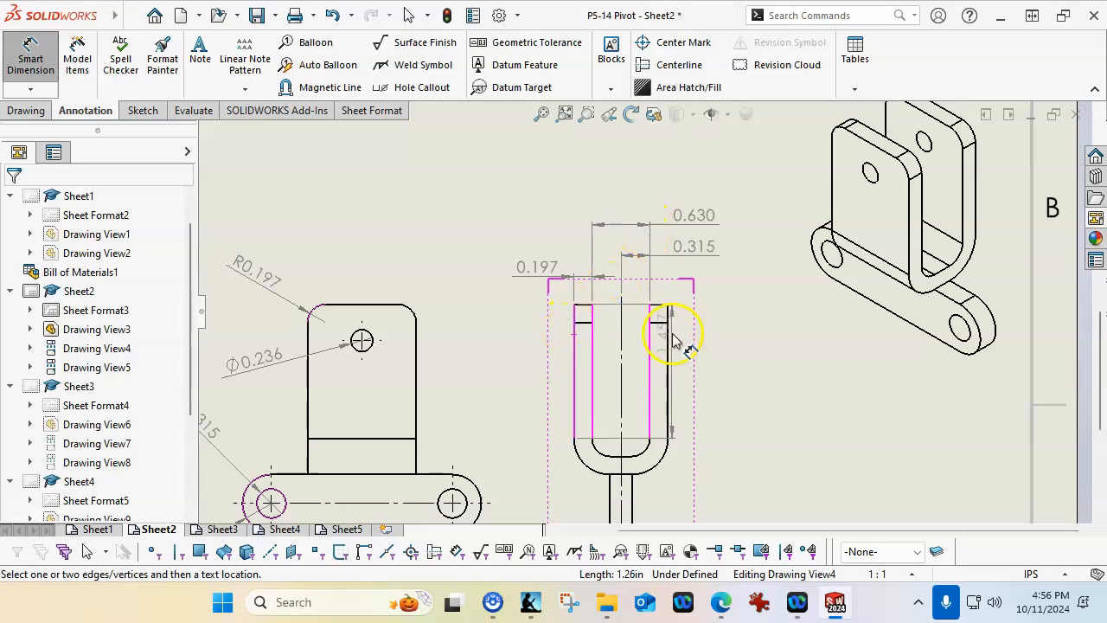
{"action": "left_click", "coordinate": [668, 340]}
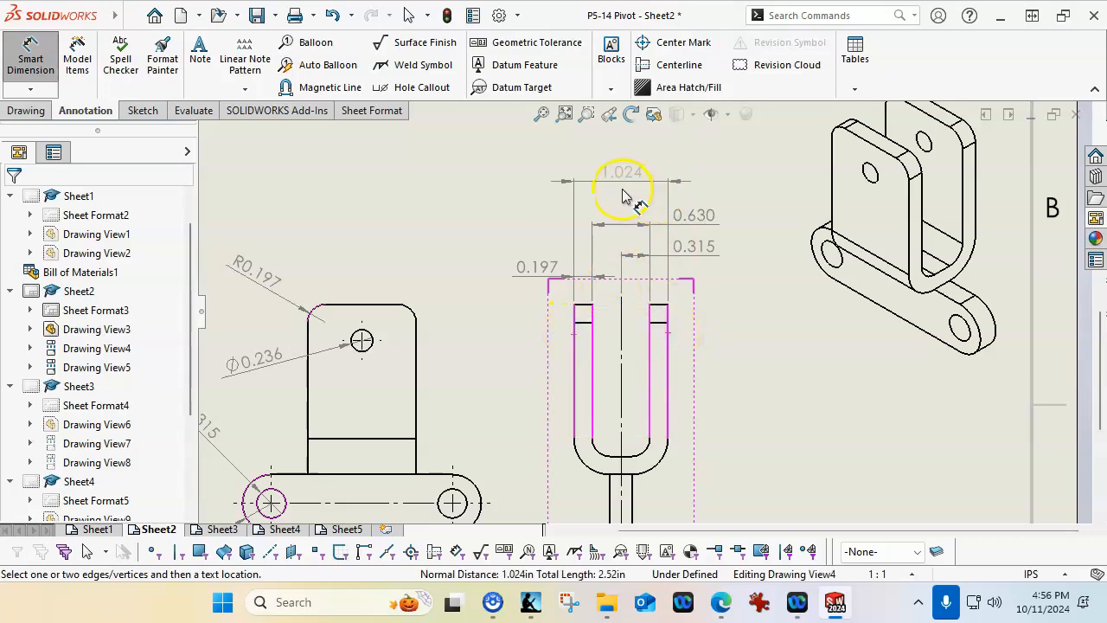
{"action": "left_click", "coordinate": [622, 192]}
{"action": "left_click", "coordinate": [748, 367]}
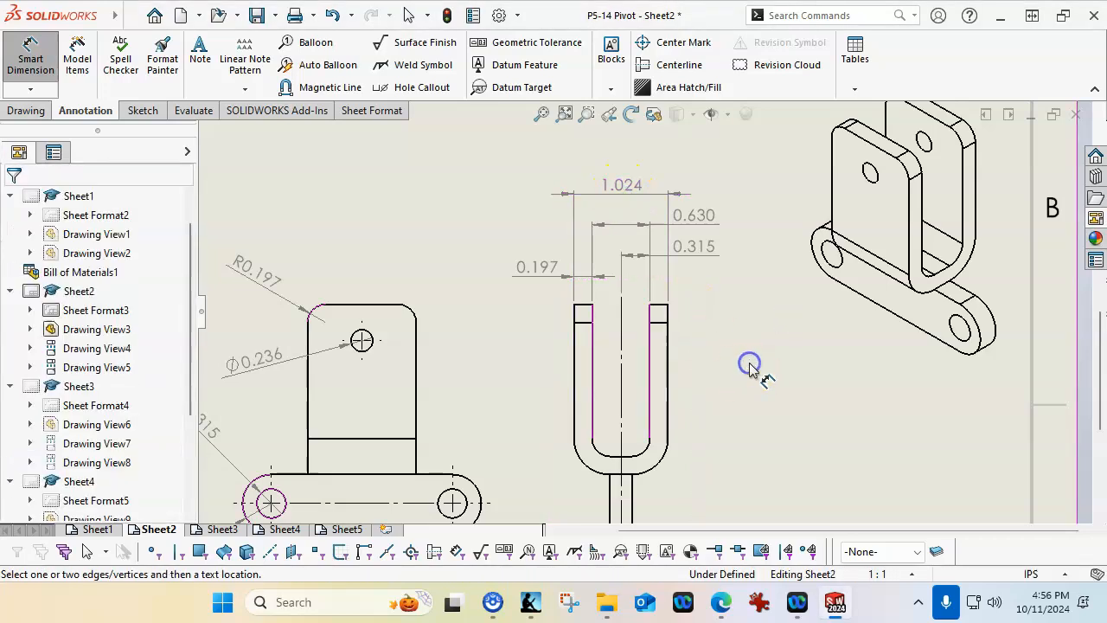
Dimension the upper plate's width above the Pivot Box front view
{"action": "key", "text": "f"}
{"action": "scroll", "coordinate": [666, 395], "scroll_direction": "up", "scroll_amount": 1}
{"action": "scroll", "coordinate": [502, 321], "scroll_direction": "down", "scroll_amount": 3}
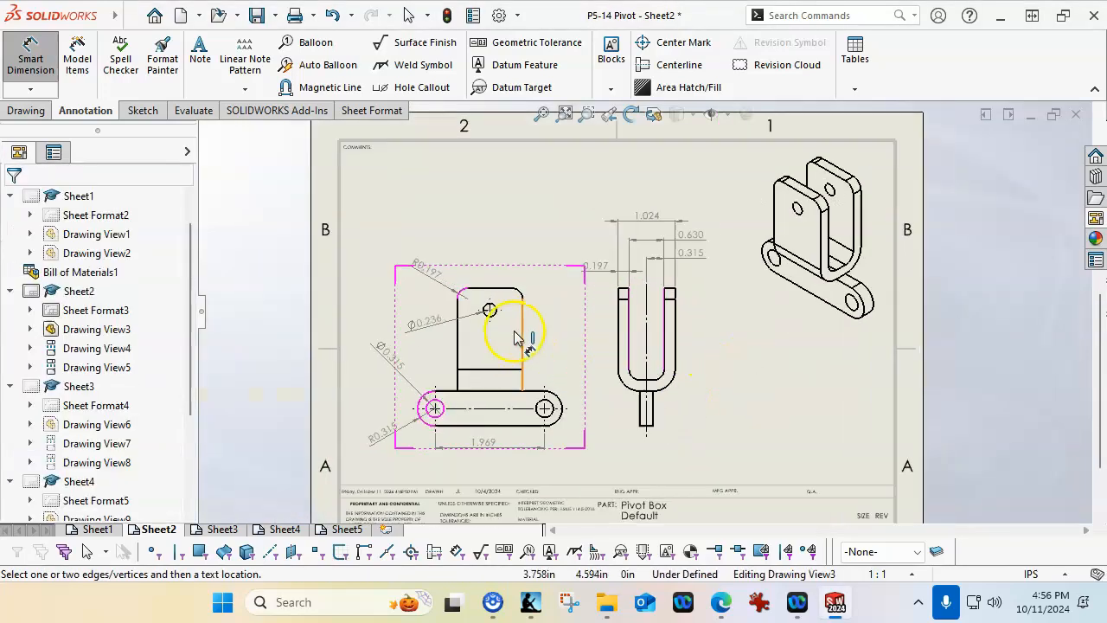
{"action": "left_click", "coordinate": [456, 344]}
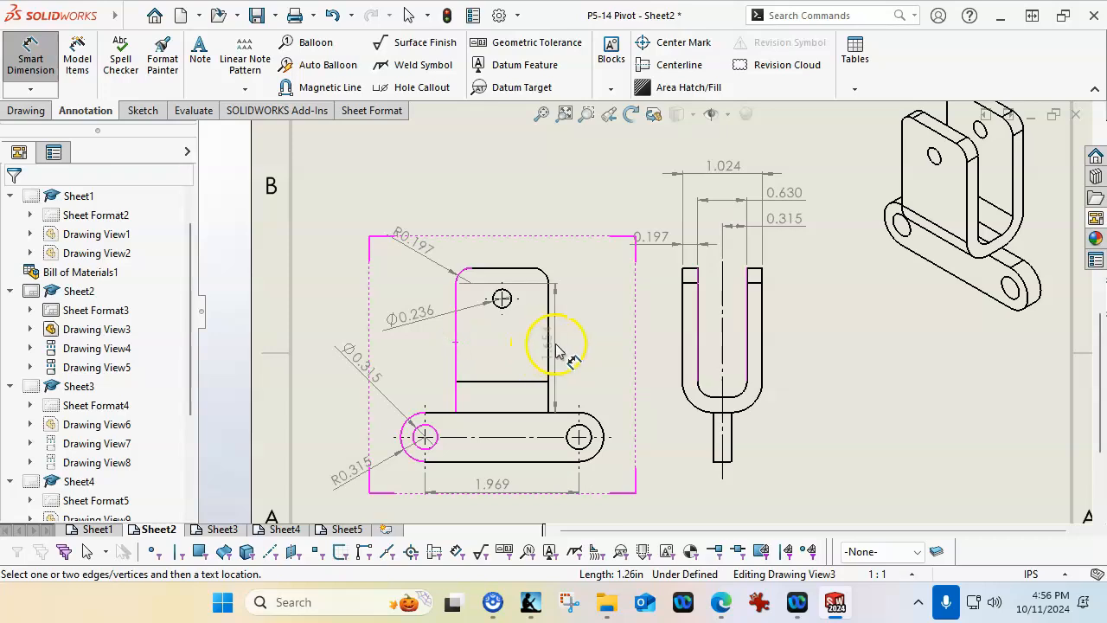
{"action": "left_click", "coordinate": [547, 346]}
{"action": "left_click", "coordinate": [505, 216]}
Dimension the lower tab's thickness below the Pivot Box right view
{"action": "scroll", "coordinate": [845, 403], "scroll_direction": "up", "scroll_amount": 2}
{"action": "scroll", "coordinate": [657, 400], "scroll_direction": "down", "scroll_amount": 2}
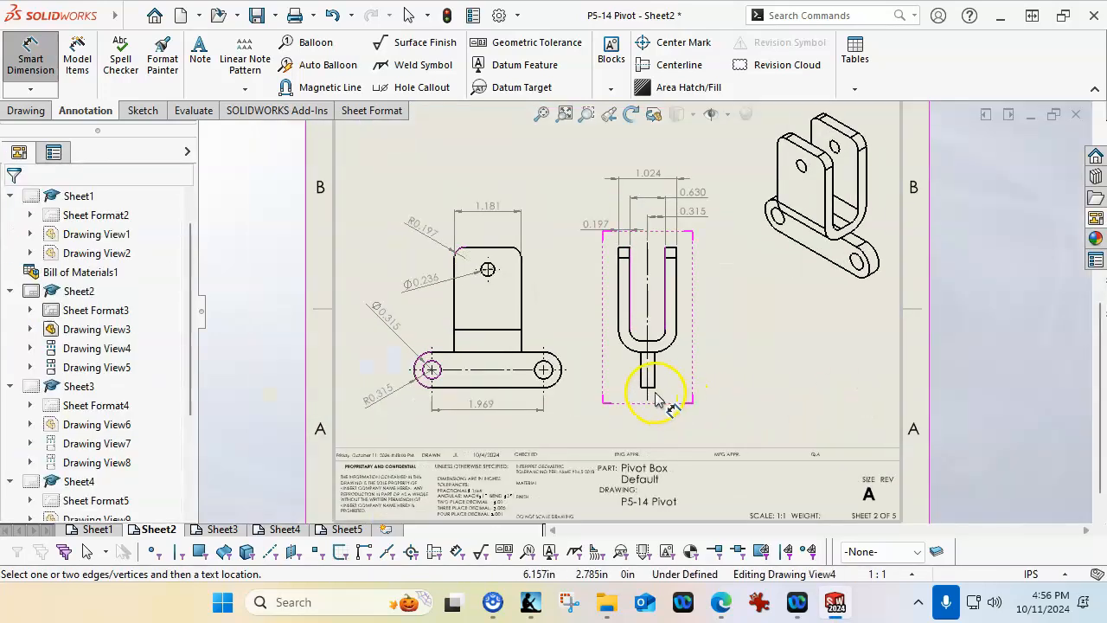
{"action": "scroll", "coordinate": [656, 399], "scroll_direction": "down", "scroll_amount": 2}
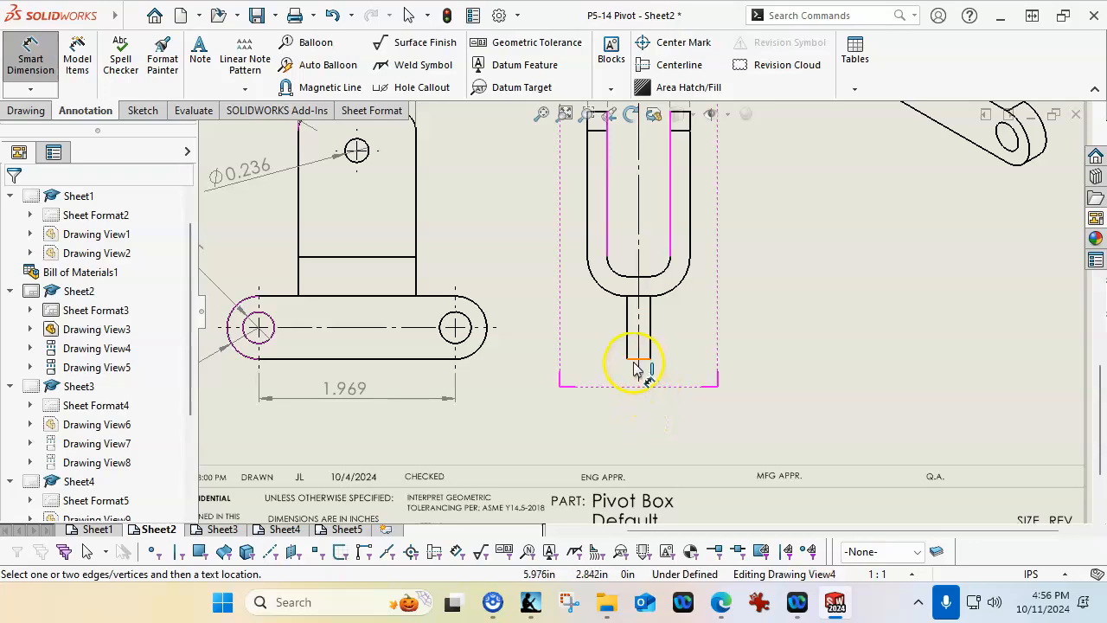
{"action": "scroll", "coordinate": [635, 367], "scroll_direction": "down", "scroll_amount": 1}
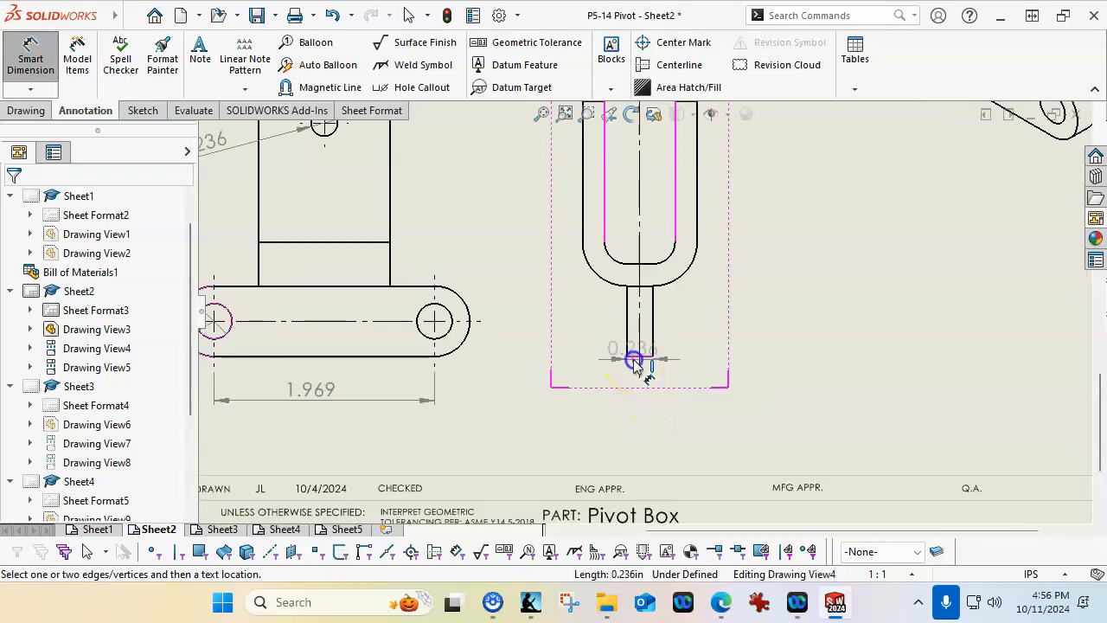
{"action": "left_click", "coordinate": [704, 423]}
{"action": "left_click", "coordinate": [816, 385]}
{"action": "scroll", "coordinate": [815, 386], "scroll_direction": "up", "scroll_amount": 4}
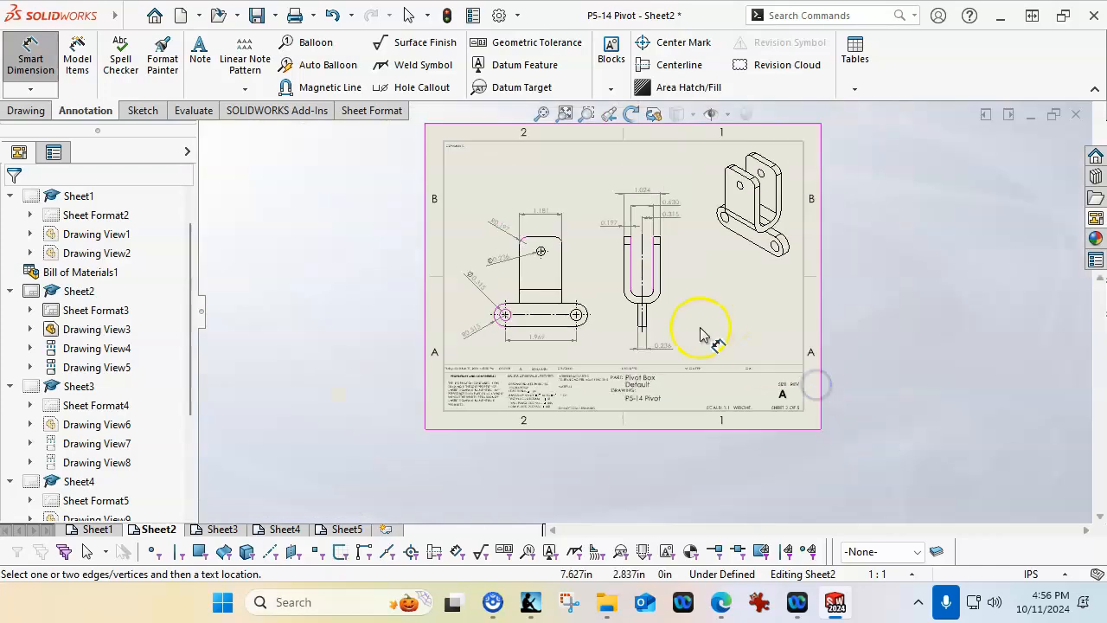
{"action": "scroll", "coordinate": [701, 333], "scroll_direction": "down", "scroll_amount": 2}
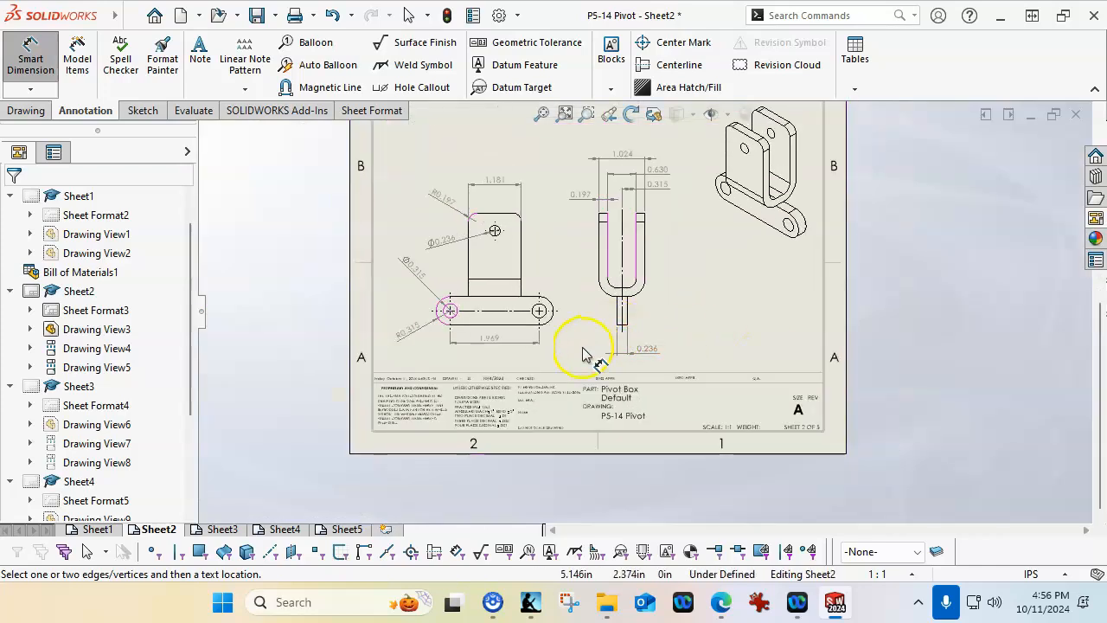
Switch to Sheet3 and examine the shoulder edge, hole center marks and stepped end in the Post Handle front view
{"action": "left_click", "coordinate": [221, 529]}
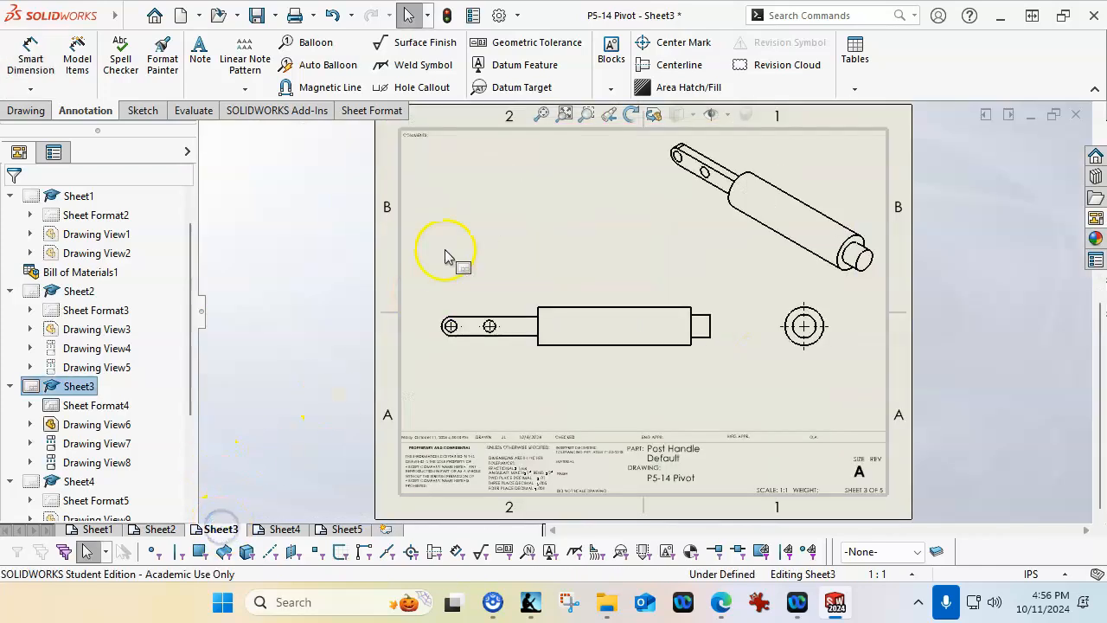
{"action": "scroll", "coordinate": [510, 263], "scroll_direction": "down", "scroll_amount": 2}
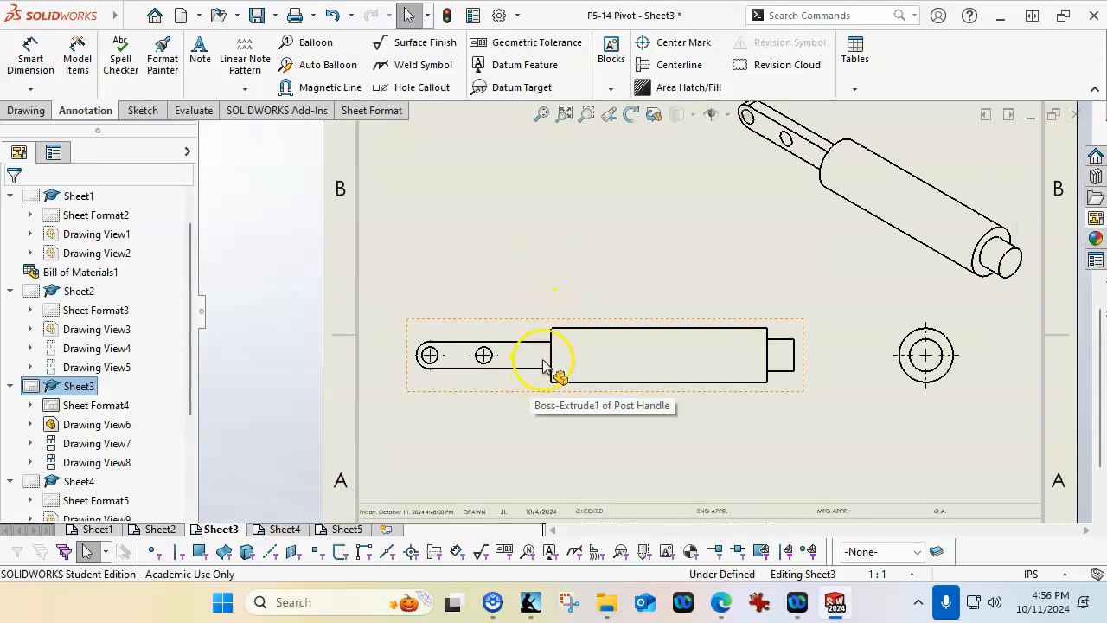
{"action": "left_click", "coordinate": [550, 342]}
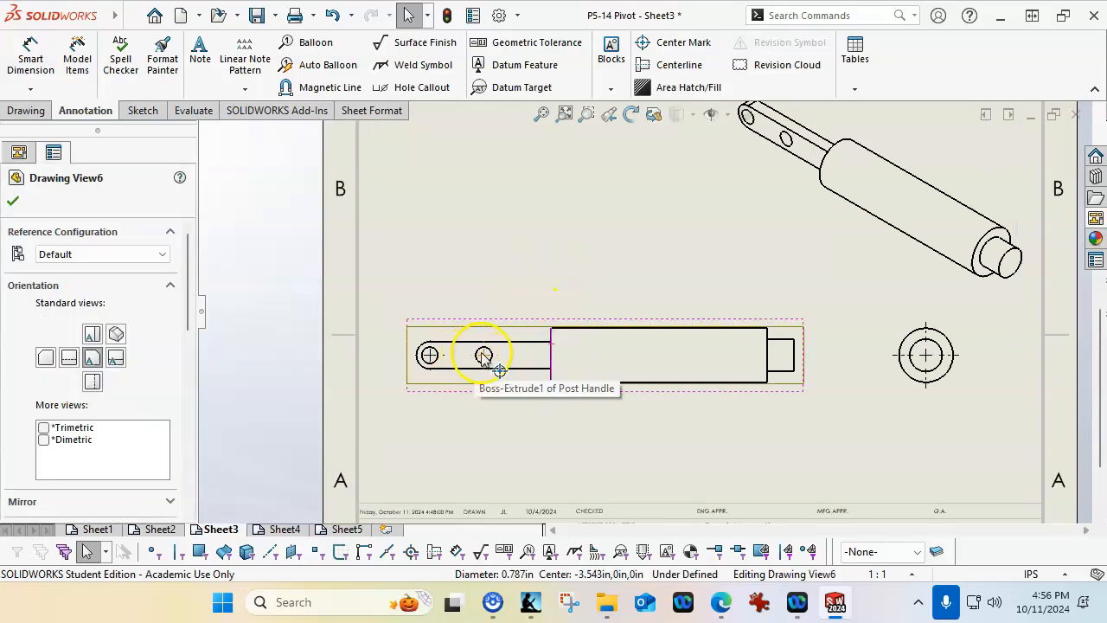
{"action": "left_click", "coordinate": [583, 277]}
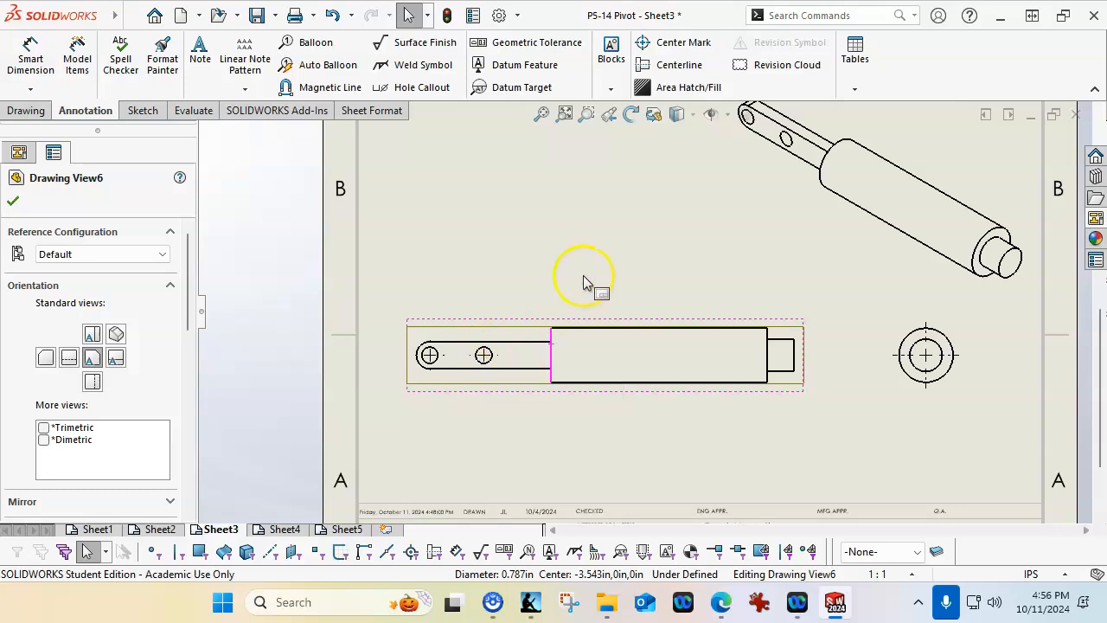
{"action": "scroll", "coordinate": [499, 380], "scroll_direction": "down", "scroll_amount": 2}
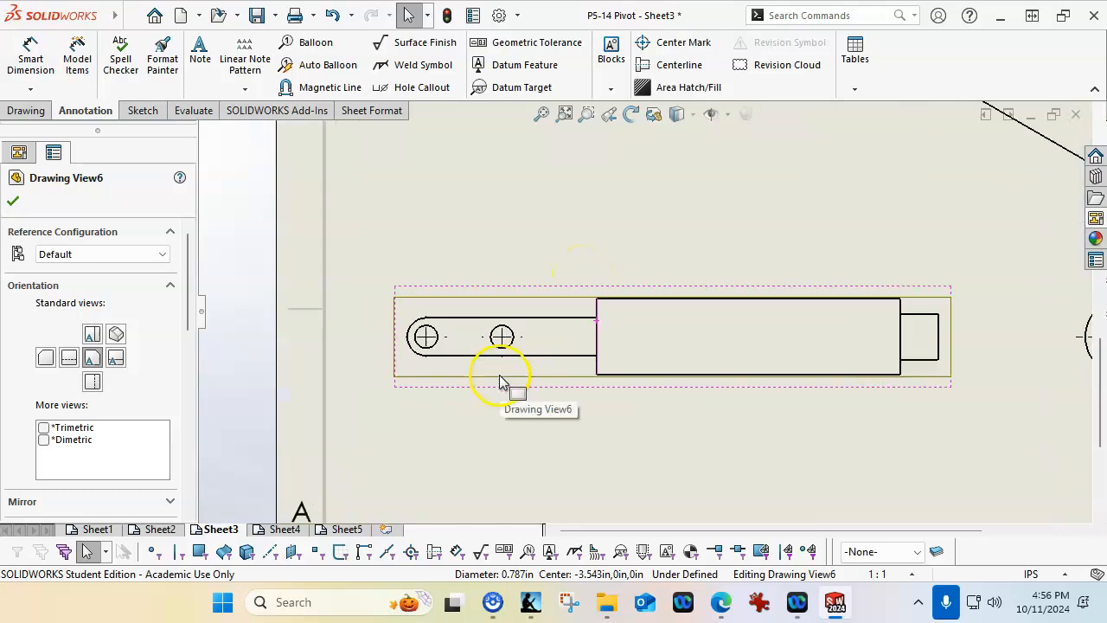
{"action": "left_click", "coordinate": [592, 325]}
{"action": "left_click", "coordinate": [594, 328]}
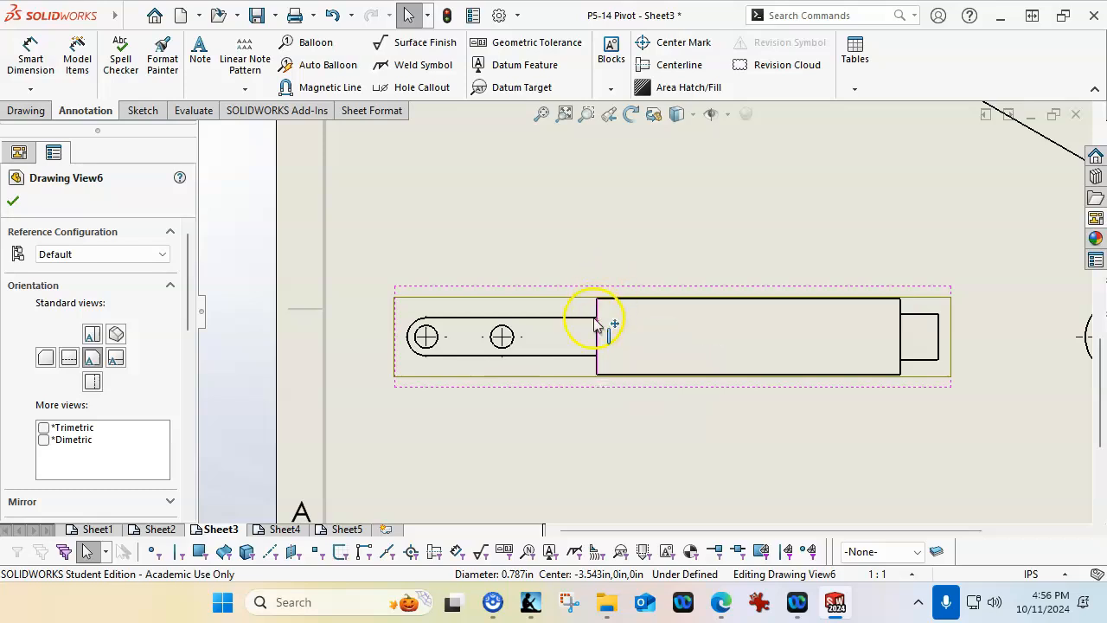
{"action": "left_click", "coordinate": [914, 327]}
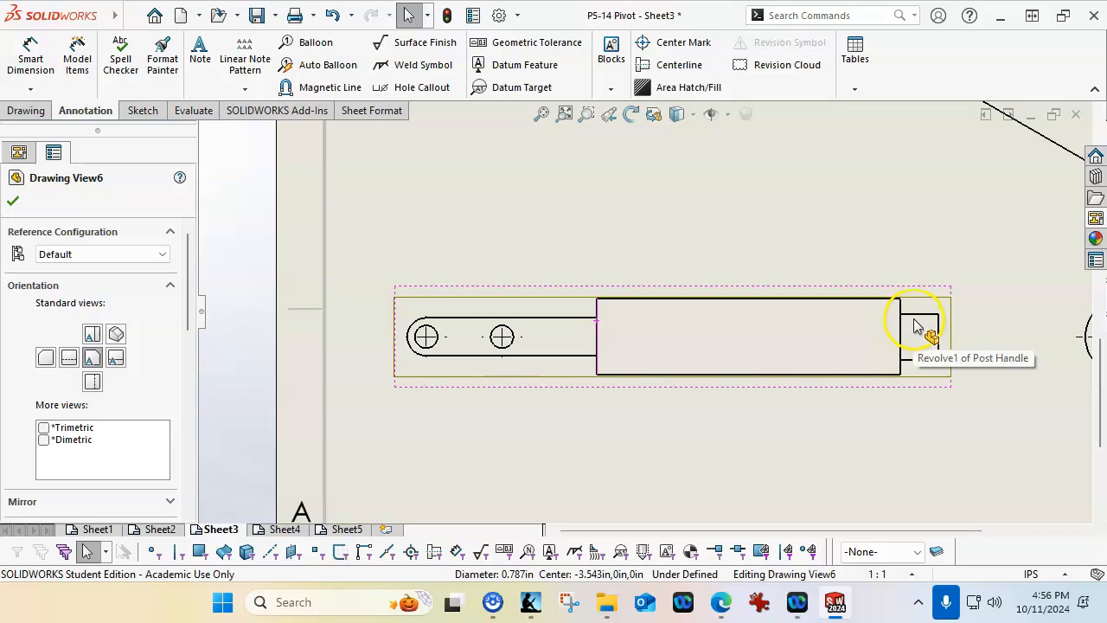
{"action": "left_click", "coordinate": [607, 325]}
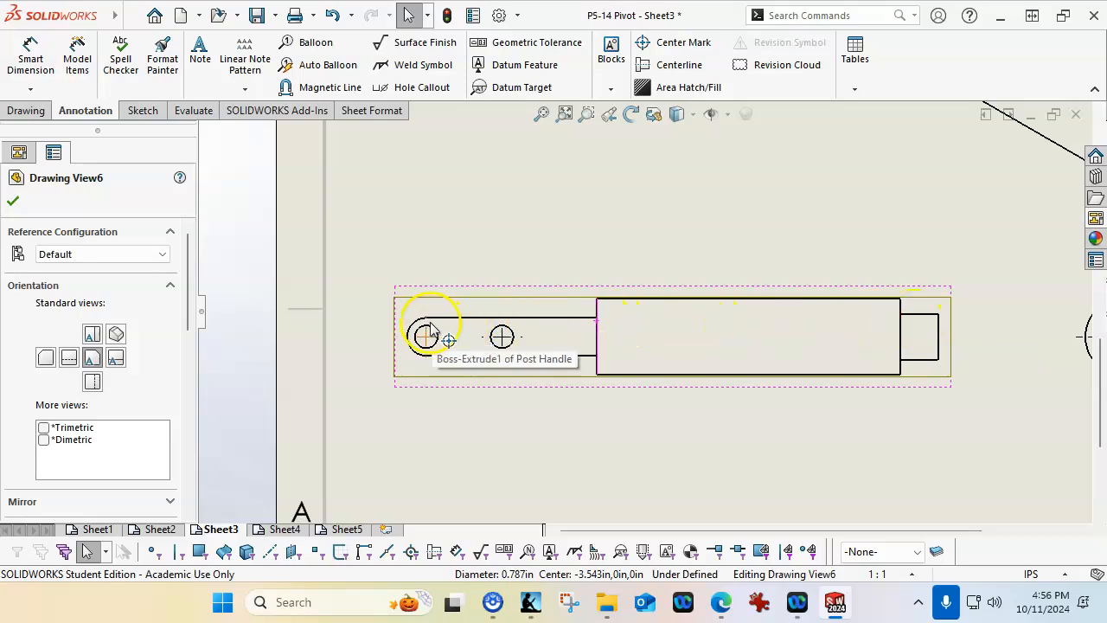
{"action": "left_click", "coordinate": [504, 339]}
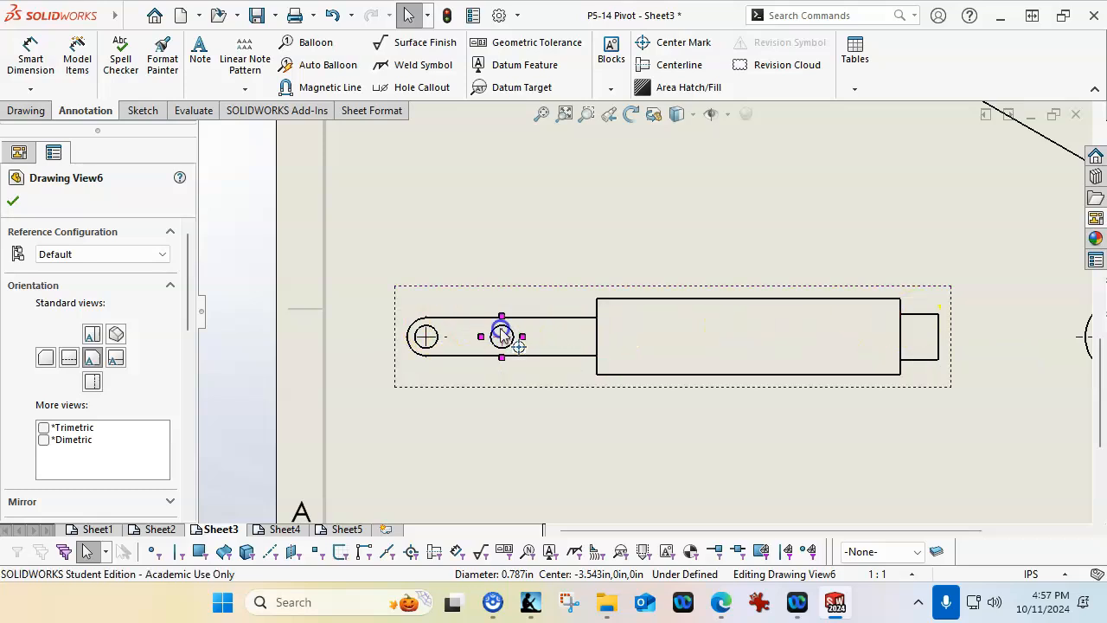
{"action": "left_click", "coordinate": [593, 313]}
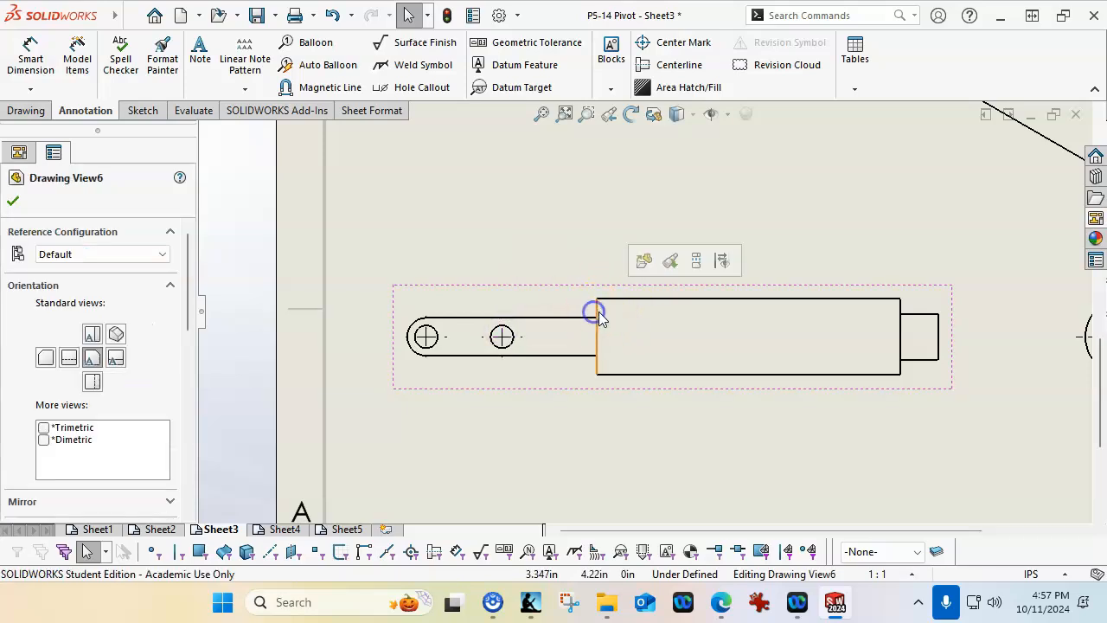
{"action": "left_click", "coordinate": [504, 335]}
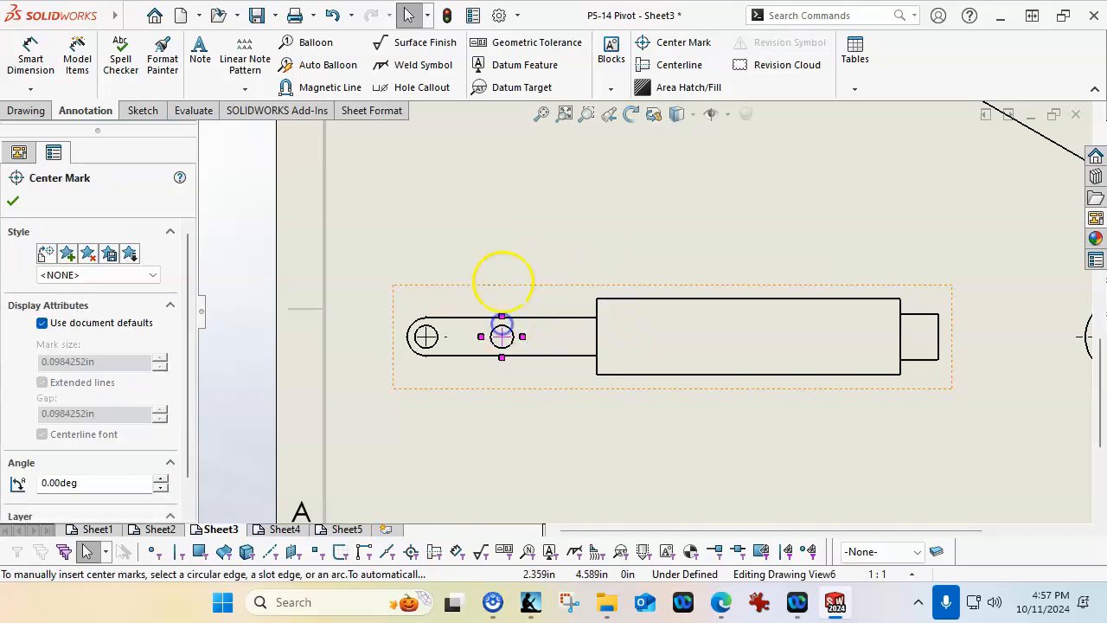
{"action": "left_click", "coordinate": [470, 207]}
Dimension the distances from the shoulder edge to both hole centers, stacked above the Post Handle front view
{"action": "left_click", "coordinate": [30, 59]}
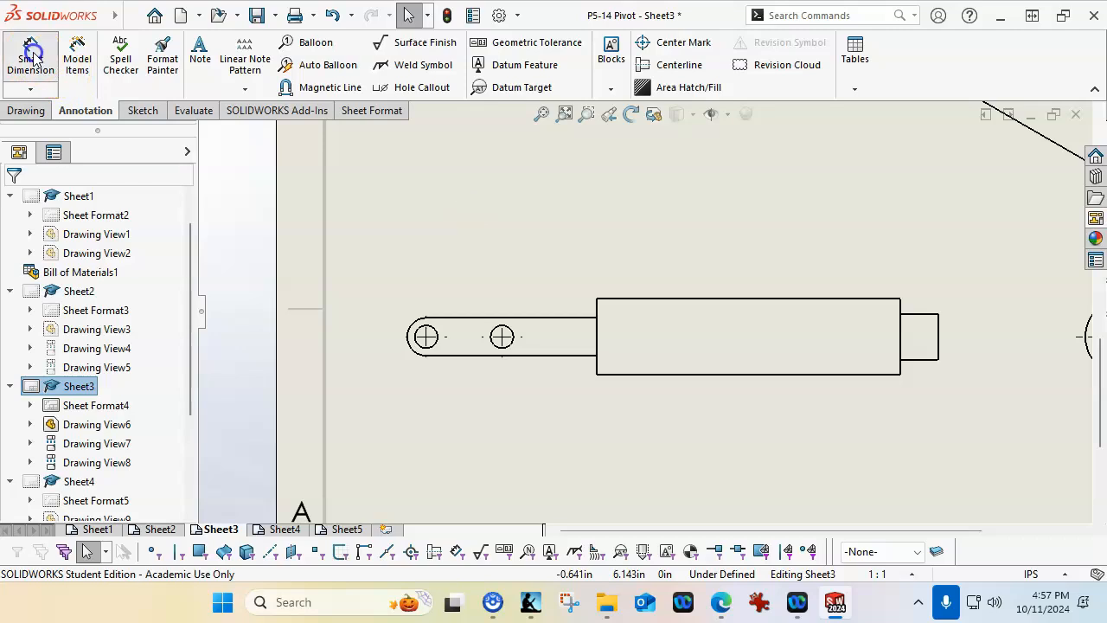
{"action": "left_click", "coordinate": [598, 320]}
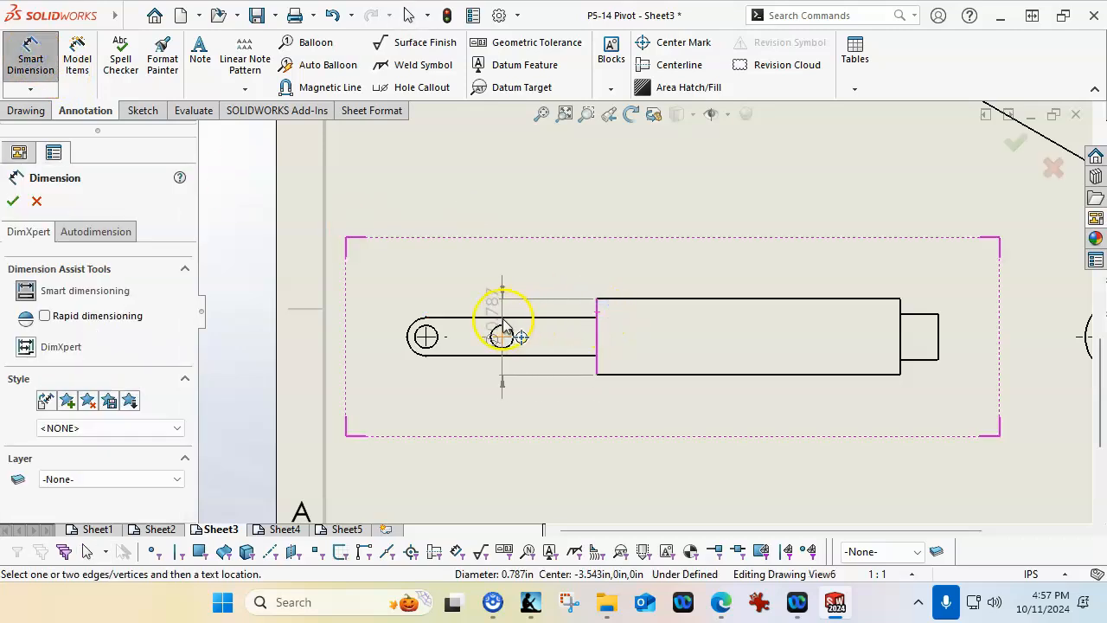
{"action": "left_click", "coordinate": [504, 335]}
{"action": "left_click", "coordinate": [550, 287]}
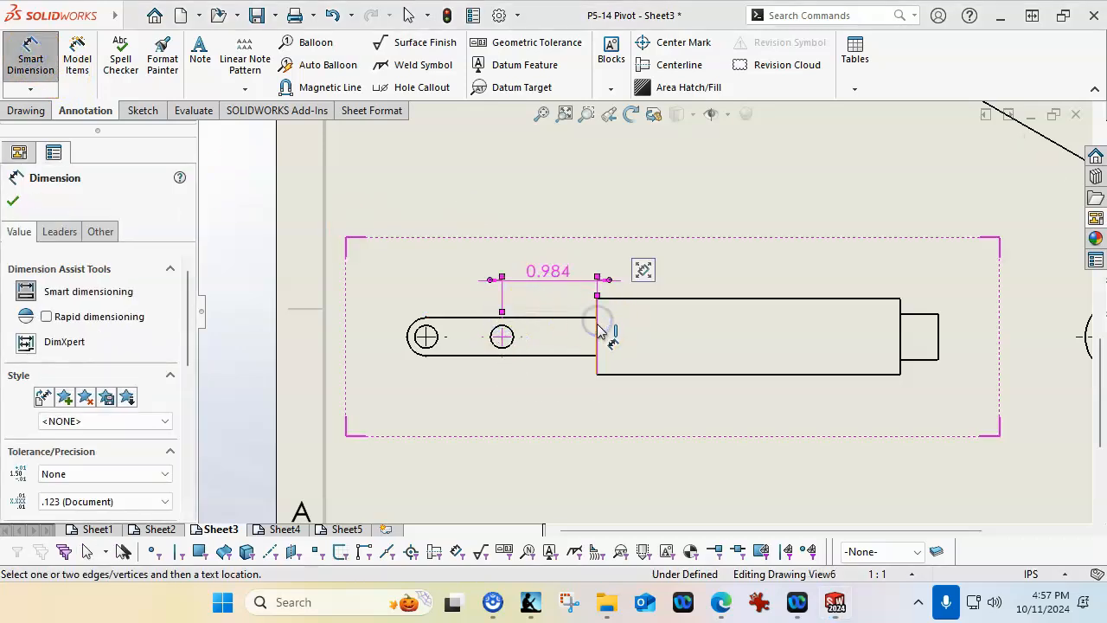
{"action": "left_click", "coordinate": [437, 337]}
{"action": "left_click", "coordinate": [430, 336]}
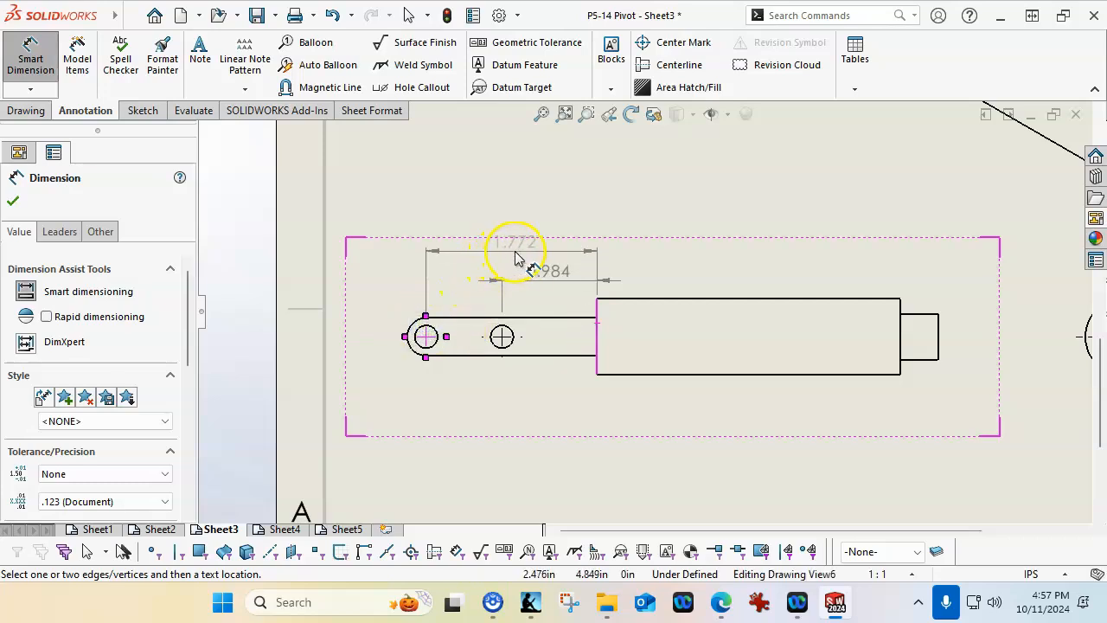
{"action": "left_click", "coordinate": [515, 254]}
Dimension the lengths of the handle body and the stepped end above the Post Handle front view
{"action": "left_click", "coordinate": [707, 299]}
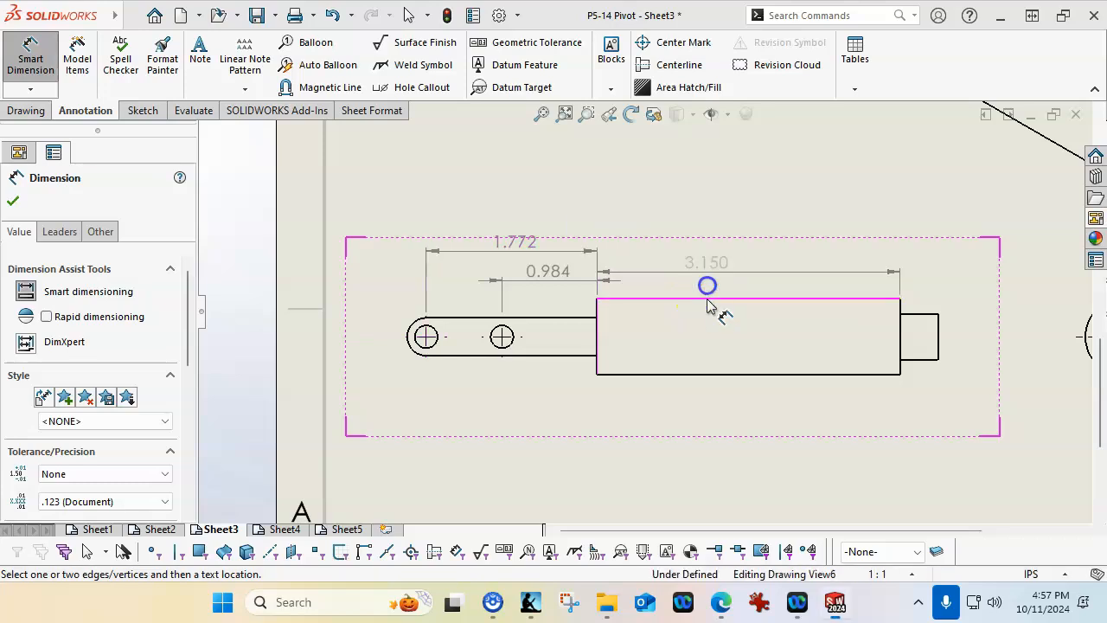
{"action": "left_click", "coordinate": [719, 252]}
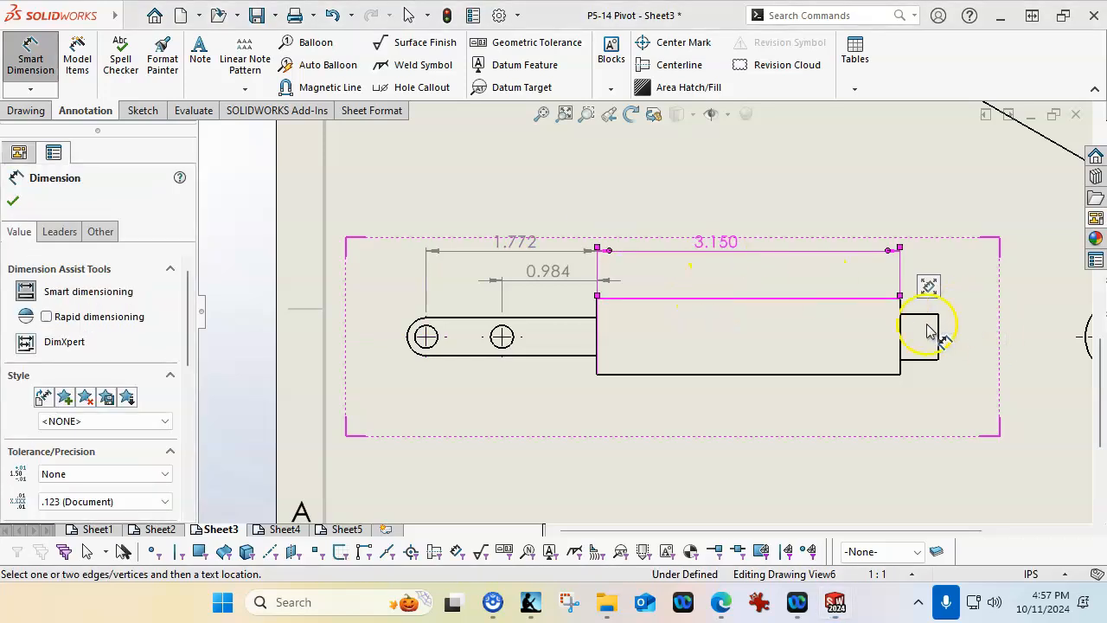
{"action": "scroll", "coordinate": [893, 322], "scroll_direction": "up", "scroll_amount": 2}
{"action": "left_click", "coordinate": [891, 323]}
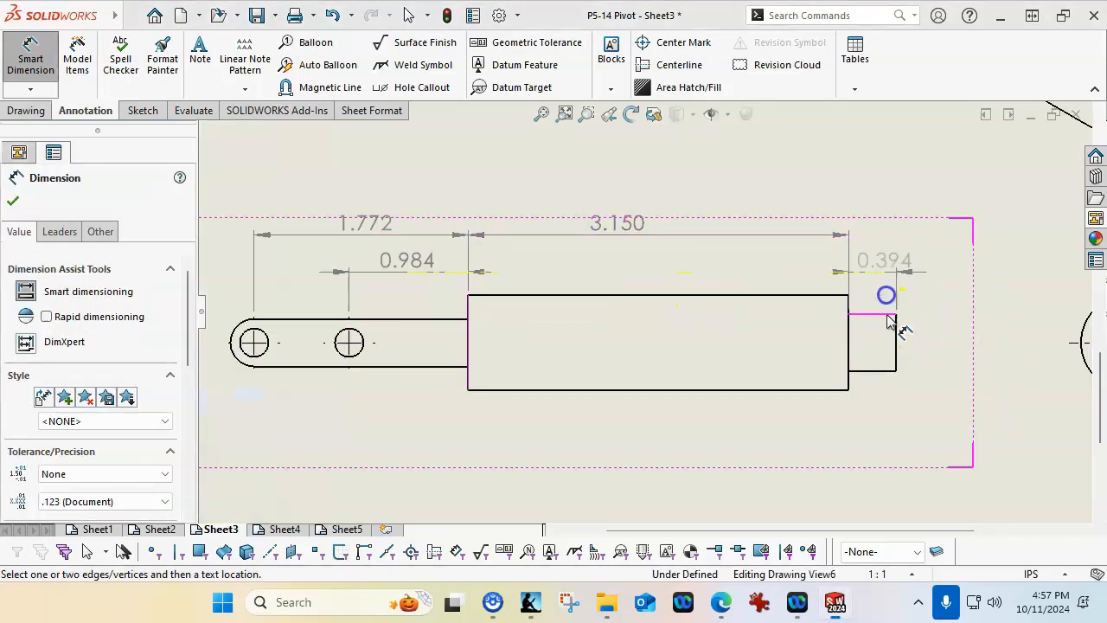
{"action": "left_click", "coordinate": [916, 247]}
End dimensioning and move the stepped end's length dimension text outward, clear of its extension lines
{"action": "right_click", "coordinate": [932, 292]}
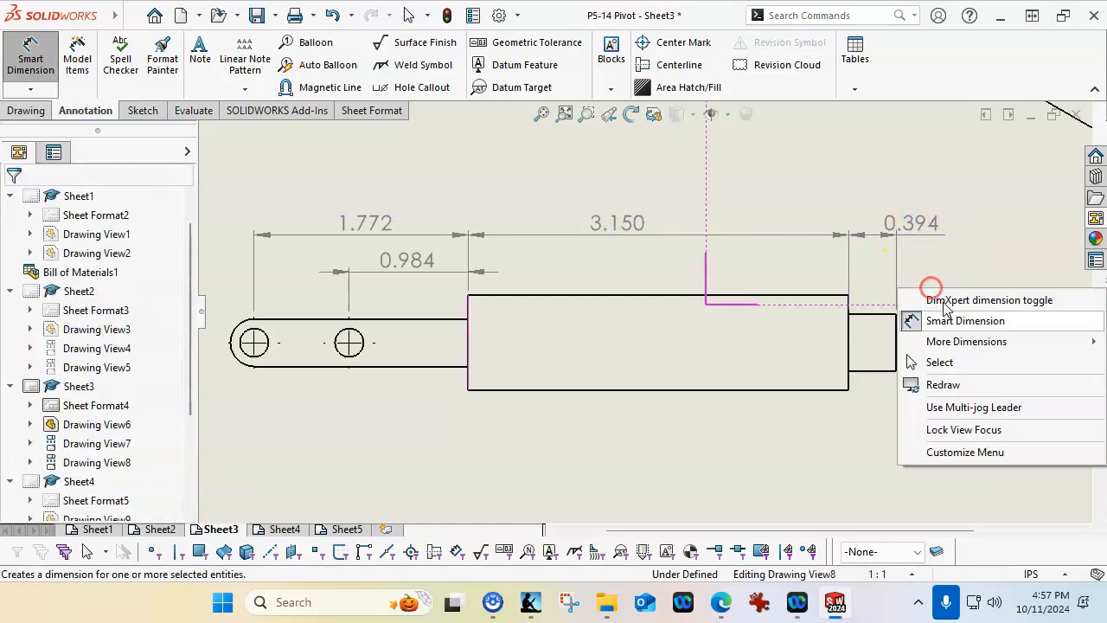
{"action": "left_click", "coordinate": [938, 361]}
{"action": "left_click_drag", "start_coordinate": [926, 235], "coordinate": [939, 235]}
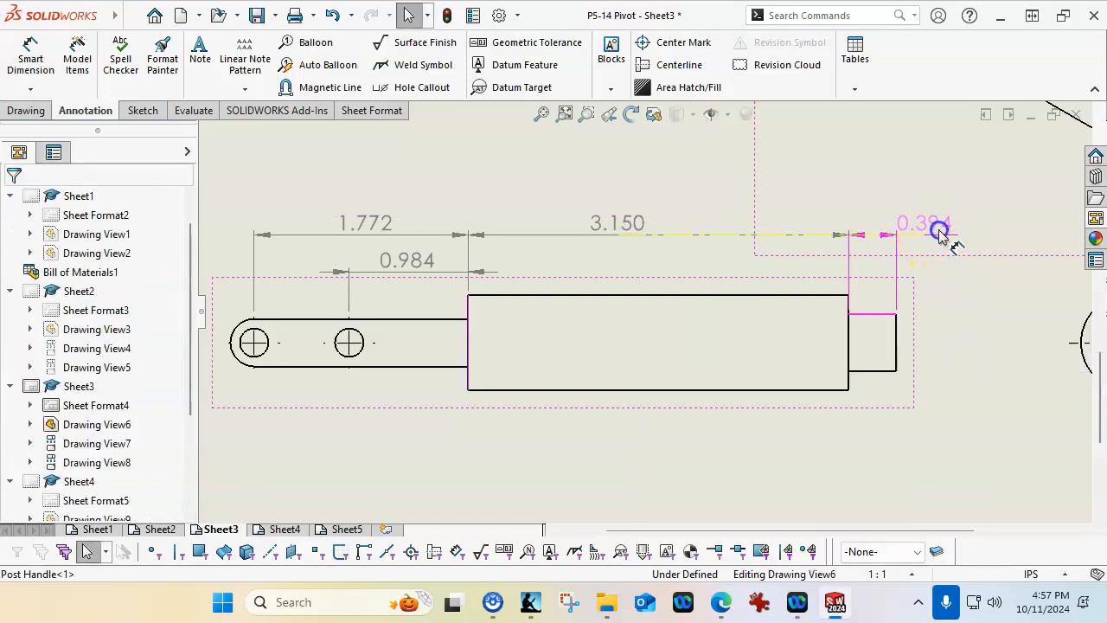
{"action": "left_click", "coordinate": [963, 303]}
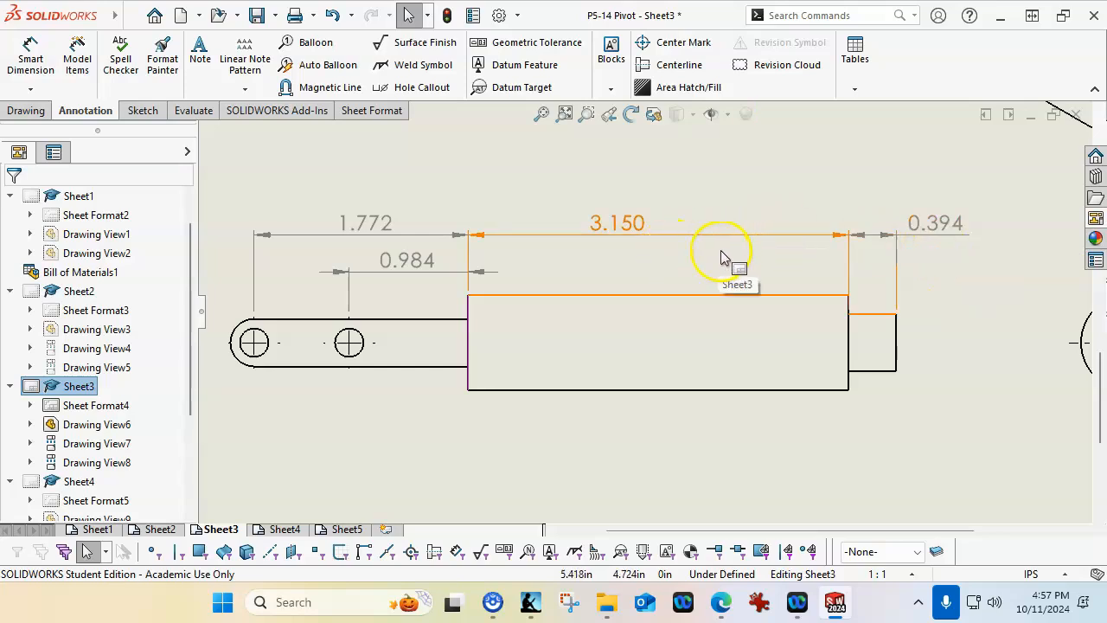
Dimension the rounded end's radius and the inner hole's diameter below the Post Handle front view
{"action": "scroll", "coordinate": [322, 356], "scroll_direction": "down", "scroll_amount": 2}
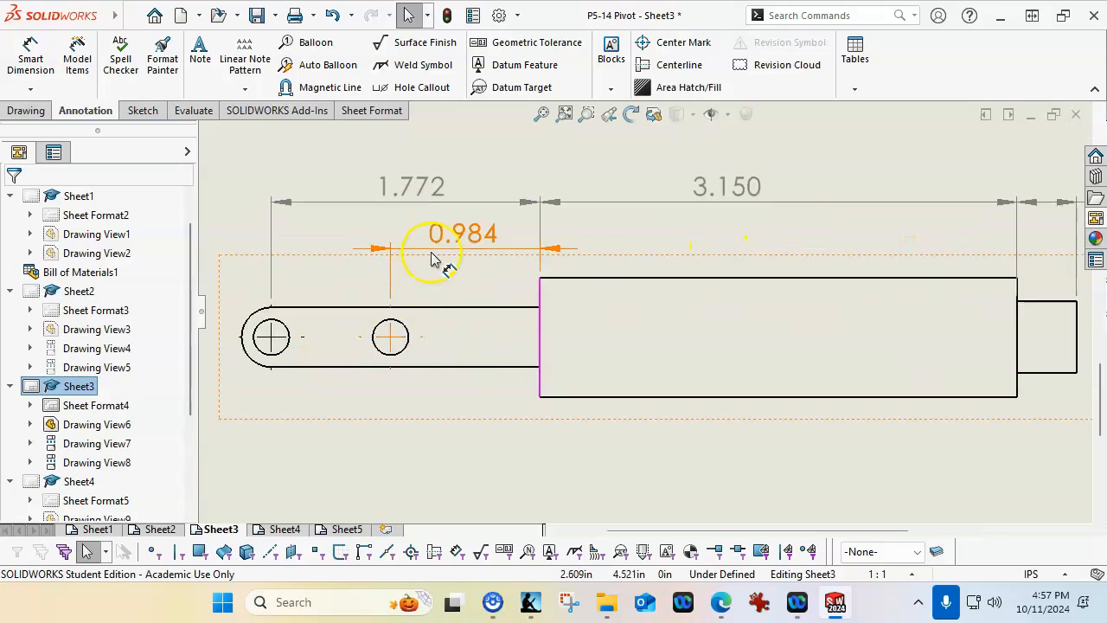
{"action": "scroll", "coordinate": [381, 343], "scroll_direction": "up", "scroll_amount": 1}
{"action": "scroll", "coordinate": [381, 343], "scroll_direction": "up", "scroll_amount": 2}
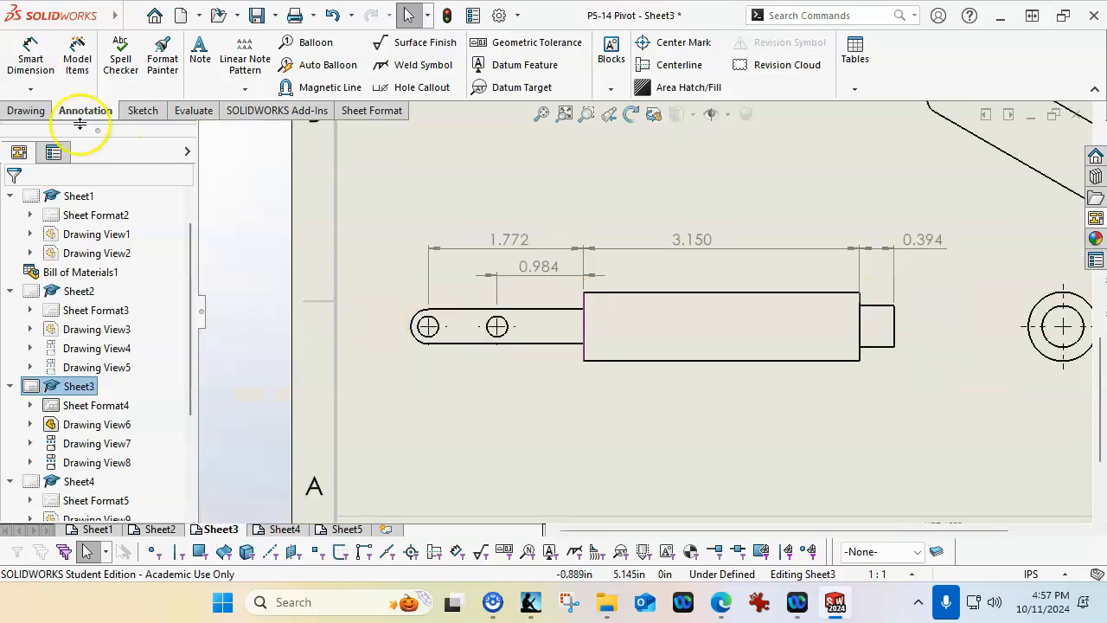
{"action": "left_click", "coordinate": [30, 56]}
{"action": "left_click", "coordinate": [419, 344]}
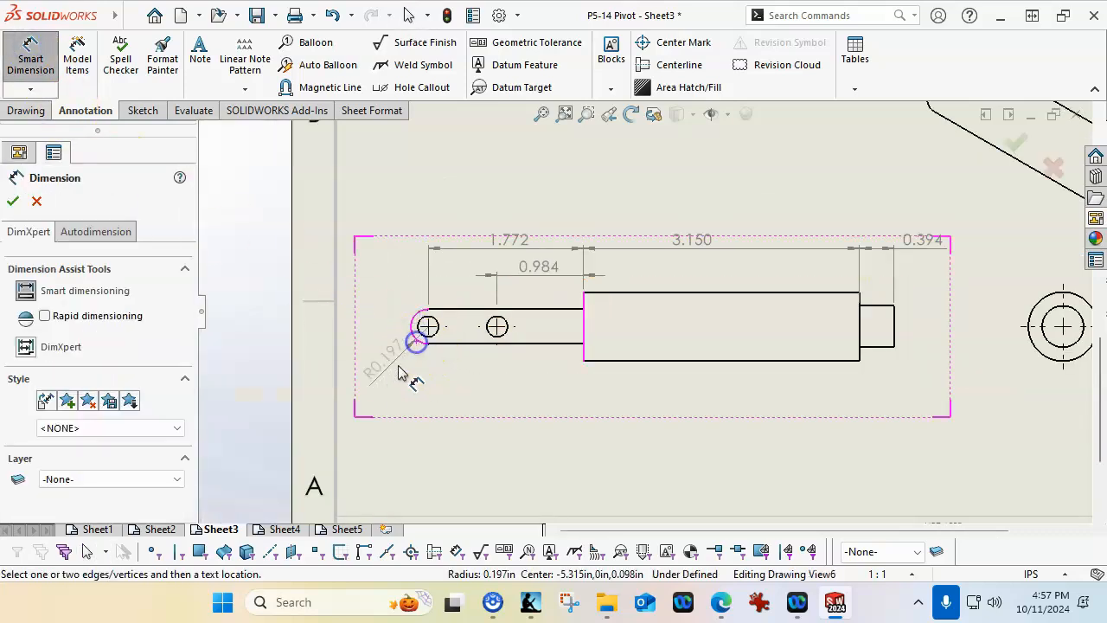
{"action": "left_click", "coordinate": [390, 379]}
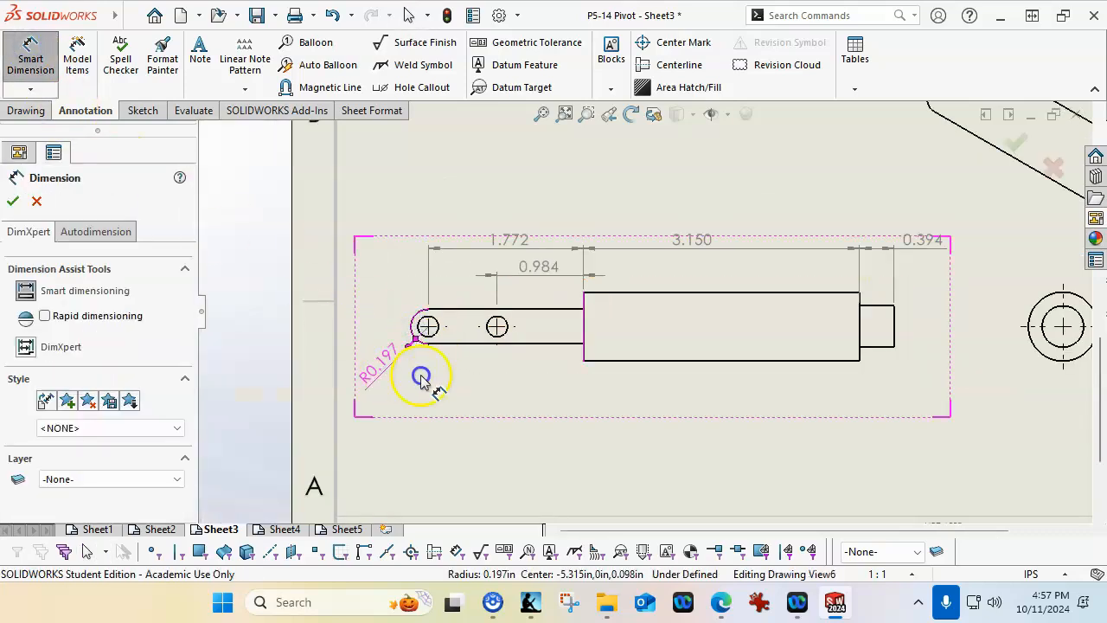
{"action": "left_click", "coordinate": [506, 399]}
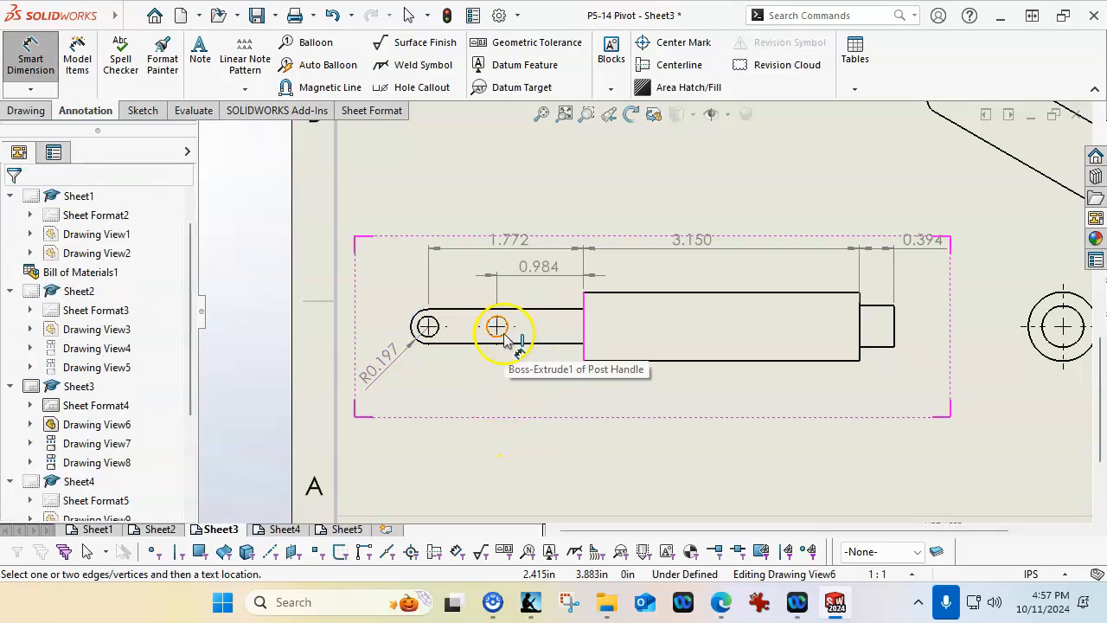
{"action": "left_click", "coordinate": [499, 330]}
{"action": "left_click", "coordinate": [577, 406]}
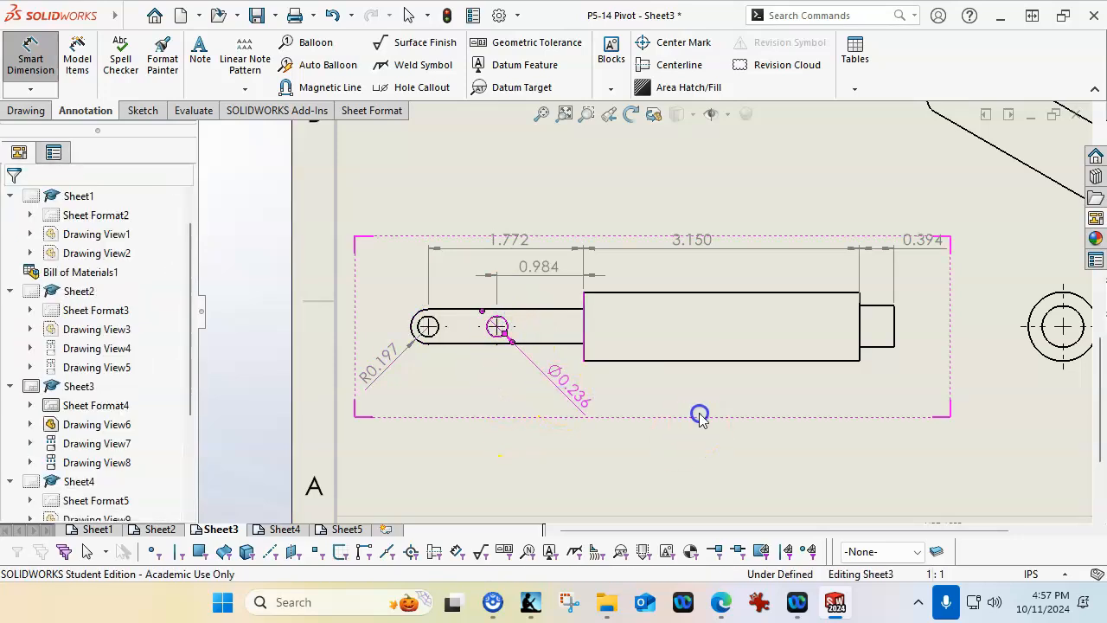
Dimension the diameters of the inner and outer circles in the Post Handle right view
{"action": "scroll", "coordinate": [704, 407], "scroll_direction": "down", "scroll_amount": 3}
{"action": "scroll", "coordinate": [716, 294], "scroll_direction": "up", "scroll_amount": 6}
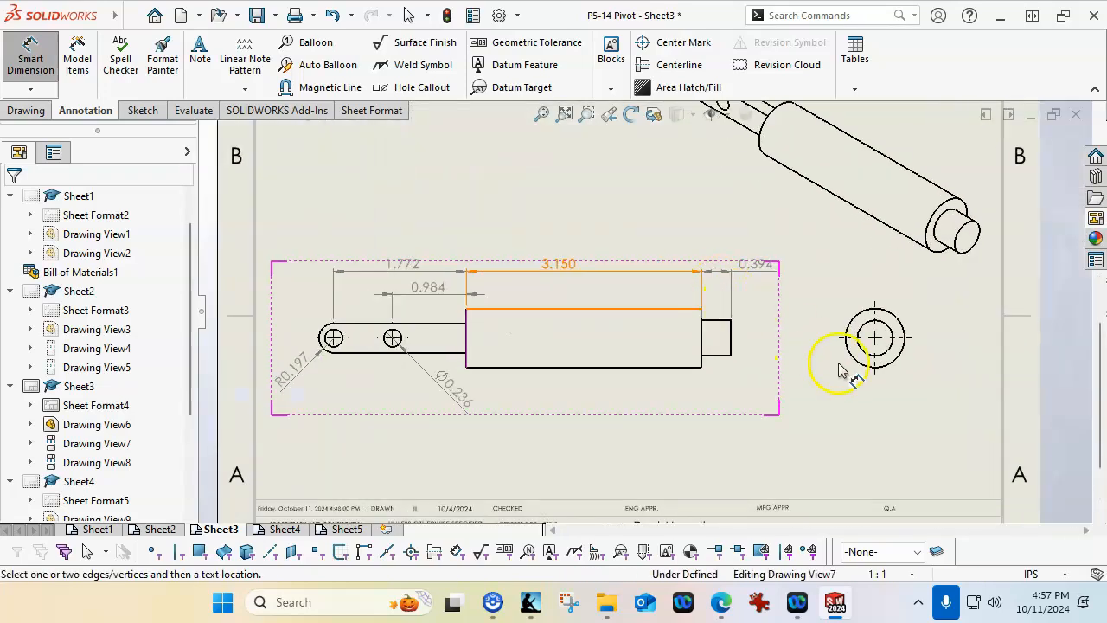
{"action": "left_click", "coordinate": [837, 341]}
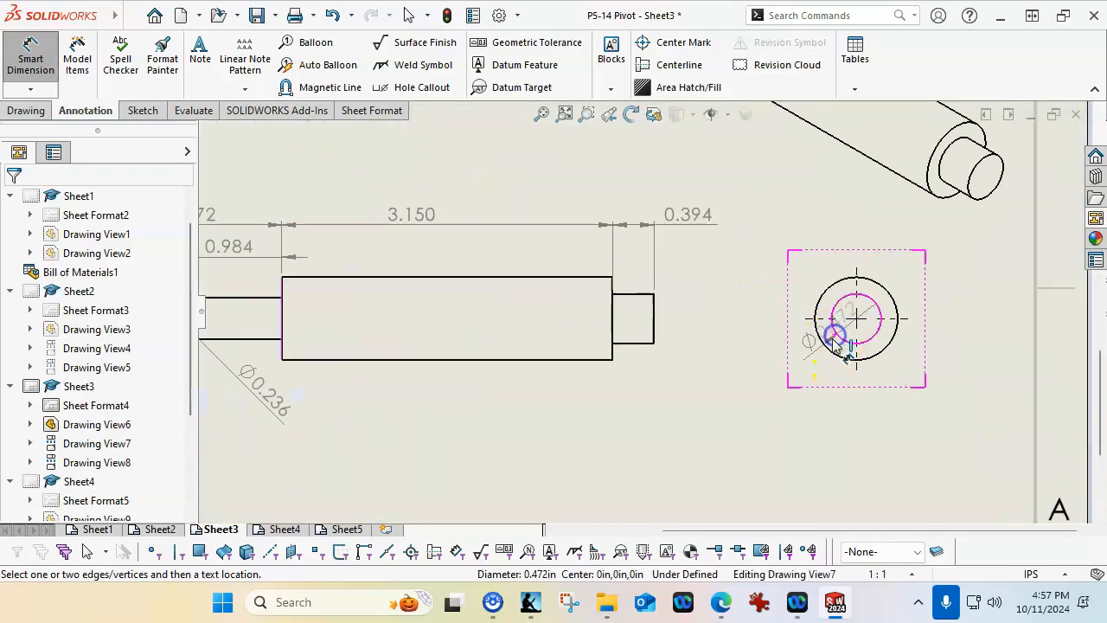
{"action": "left_click", "coordinate": [774, 385]}
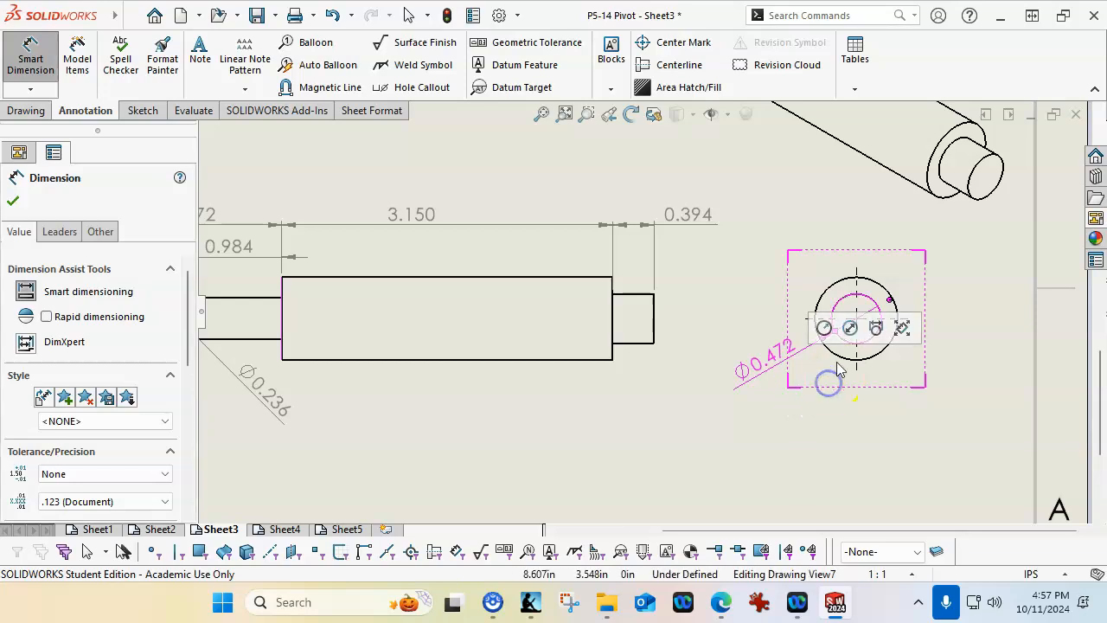
{"action": "left_click", "coordinate": [839, 359]}
{"action": "left_click", "coordinate": [797, 415]}
Switch to Sheet4 and dimension the rounded end's radius below the Post Link front view
{"action": "scroll", "coordinate": [616, 403], "scroll_direction": "up", "scroll_amount": 2}
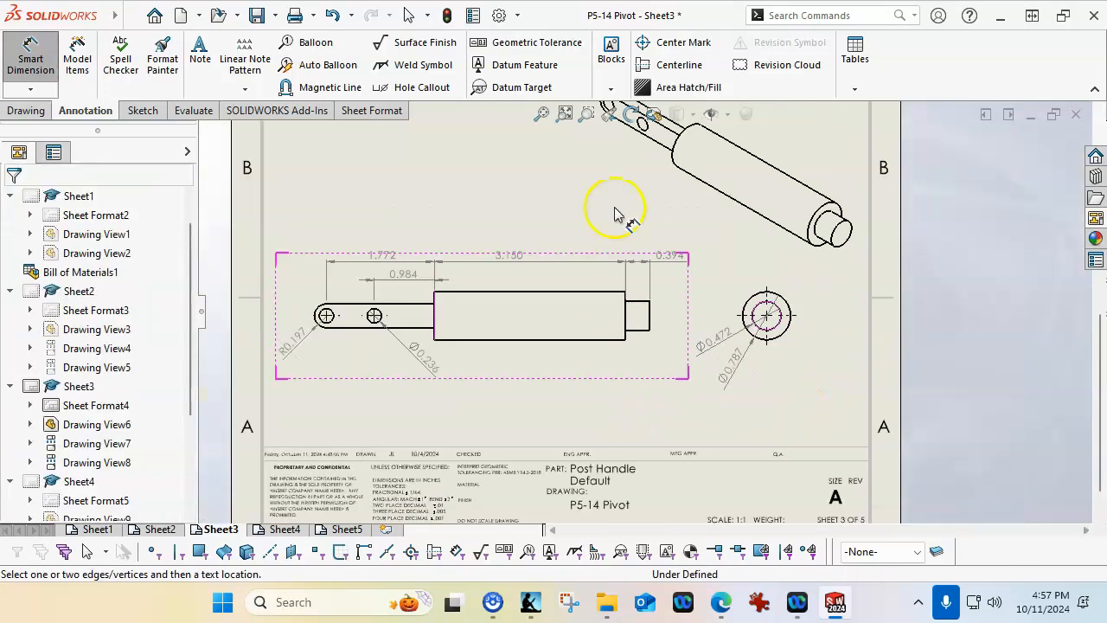
{"action": "left_click", "coordinate": [543, 117]}
{"action": "left_click", "coordinate": [651, 347]}
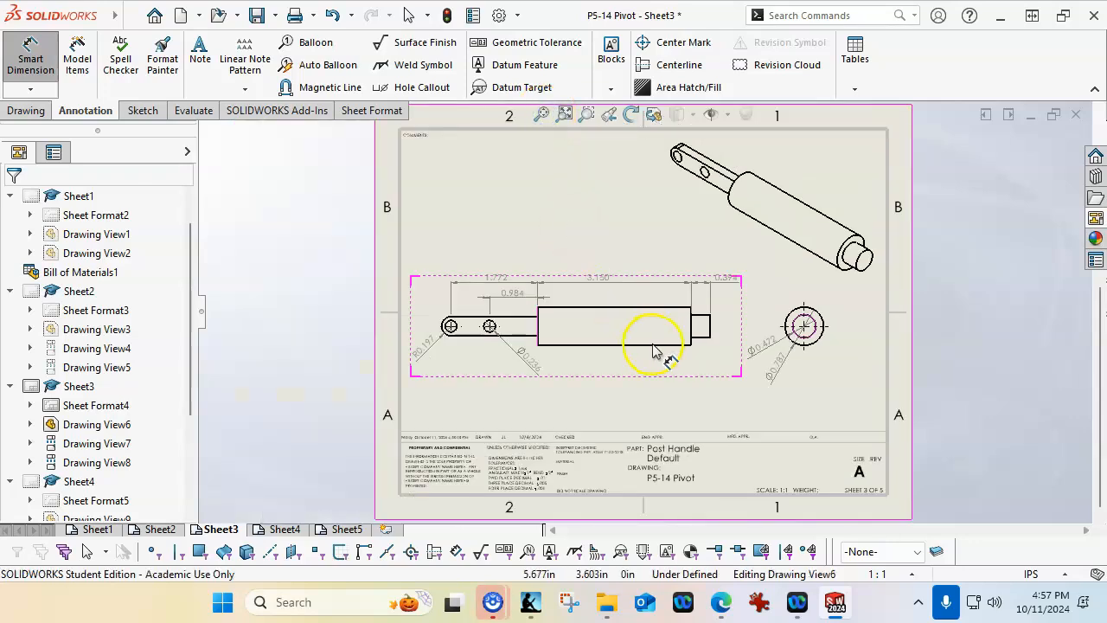
{"action": "left_click", "coordinate": [283, 528]}
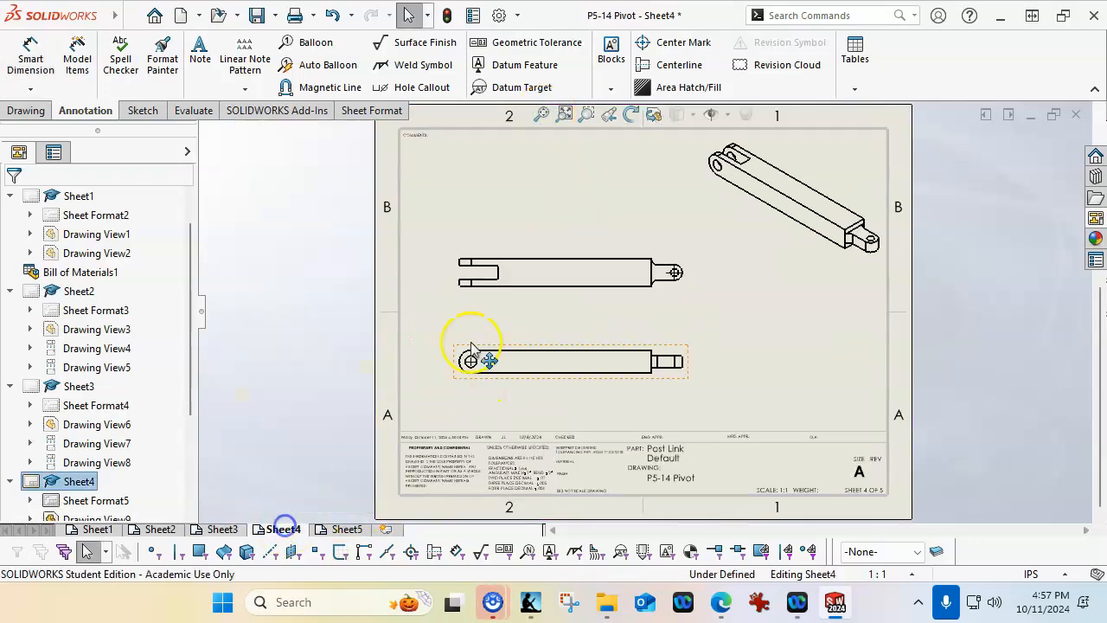
{"action": "scroll", "coordinate": [542, 309], "scroll_direction": "down", "scroll_amount": 2}
{"action": "scroll", "coordinate": [510, 372], "scroll_direction": "down", "scroll_amount": 2}
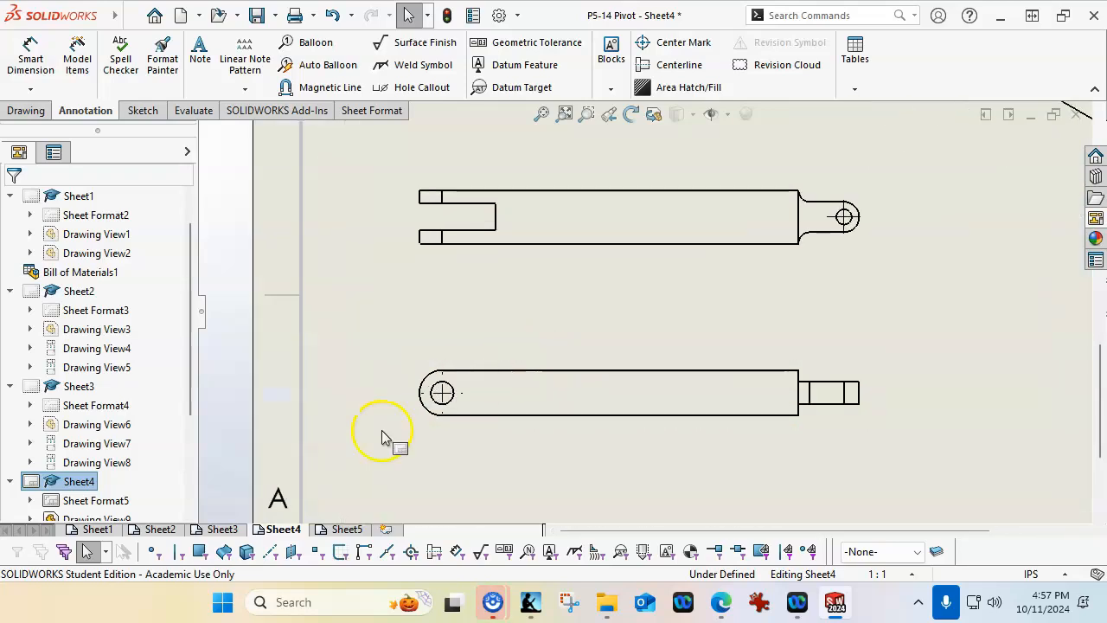
{"action": "left_click", "coordinate": [36, 58]}
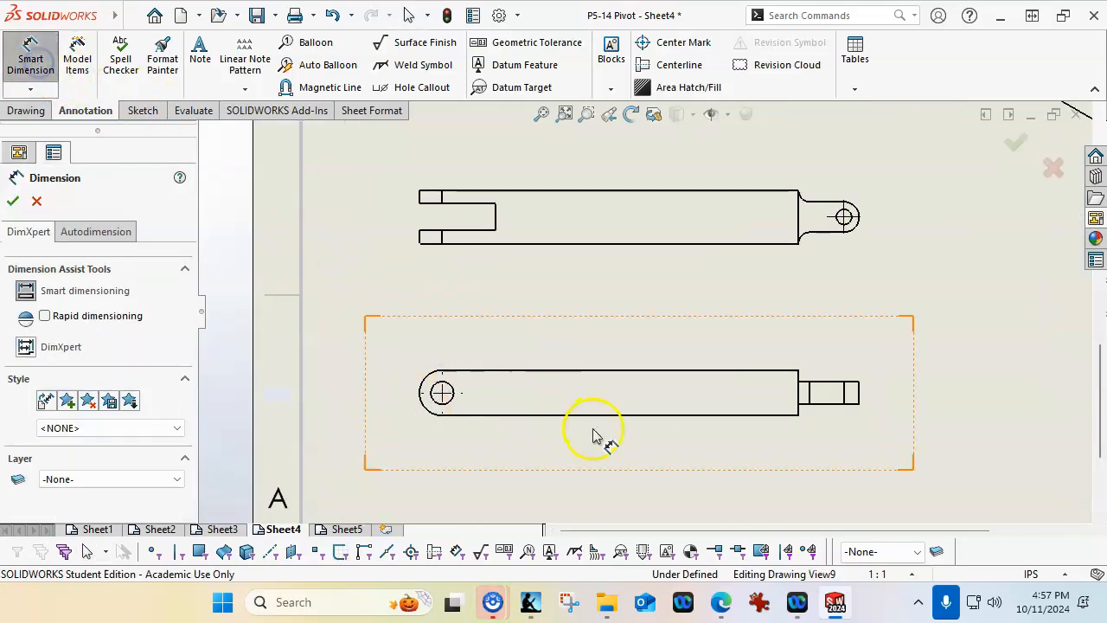
{"action": "left_click", "coordinate": [429, 417]}
{"action": "left_click", "coordinate": [403, 467]}
Dimension the distance from the hole center to the shoulder edge and the hole's diameter in the Post Link front view
{"action": "left_click", "coordinate": [800, 403]}
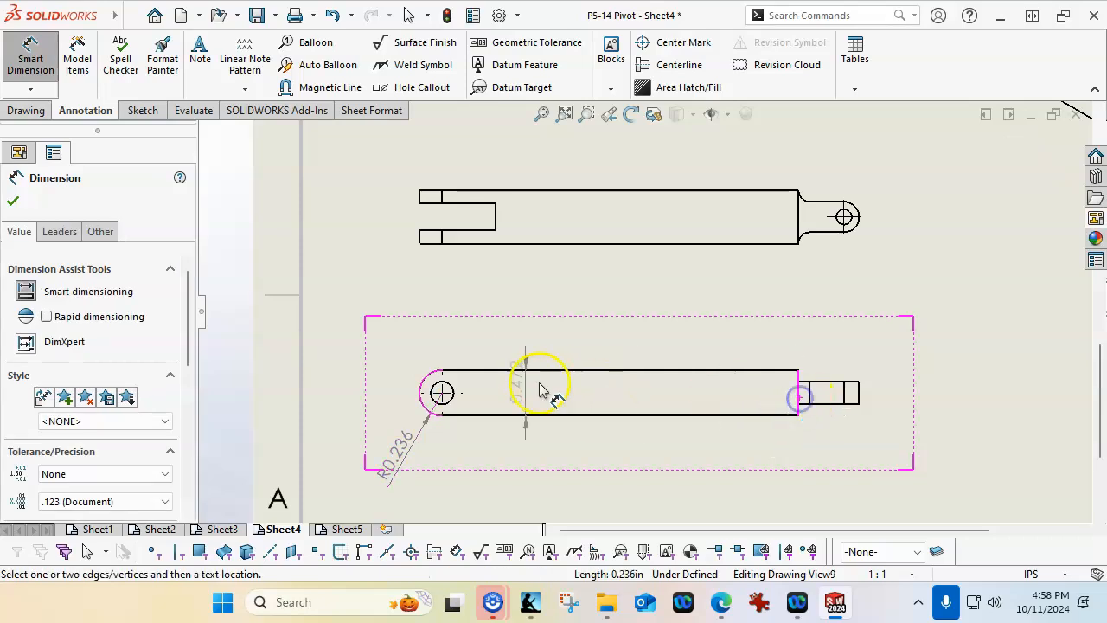
{"action": "left_click", "coordinate": [444, 390]}
{"action": "left_click", "coordinate": [627, 348]}
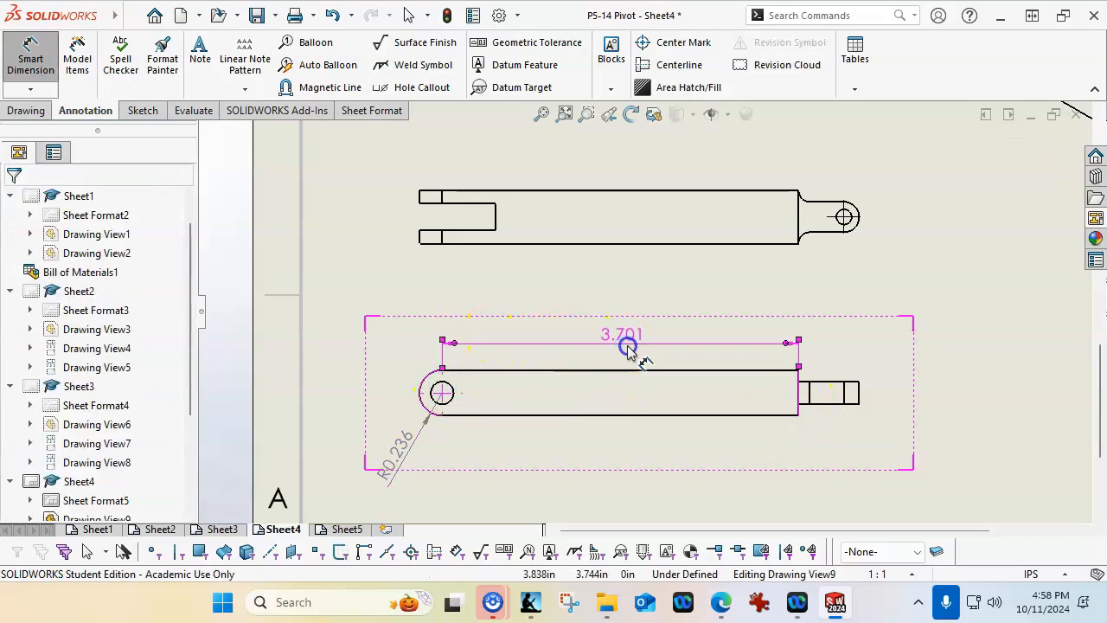
{"action": "left_click", "coordinate": [439, 393]}
{"action": "left_click", "coordinate": [379, 351]}
{"action": "left_click", "coordinate": [878, 433]}
Dimension the narrow tab's overall length from the shoulder edge below the Post Link front view
{"action": "scroll", "coordinate": [878, 433], "scroll_direction": "up", "scroll_amount": 2}
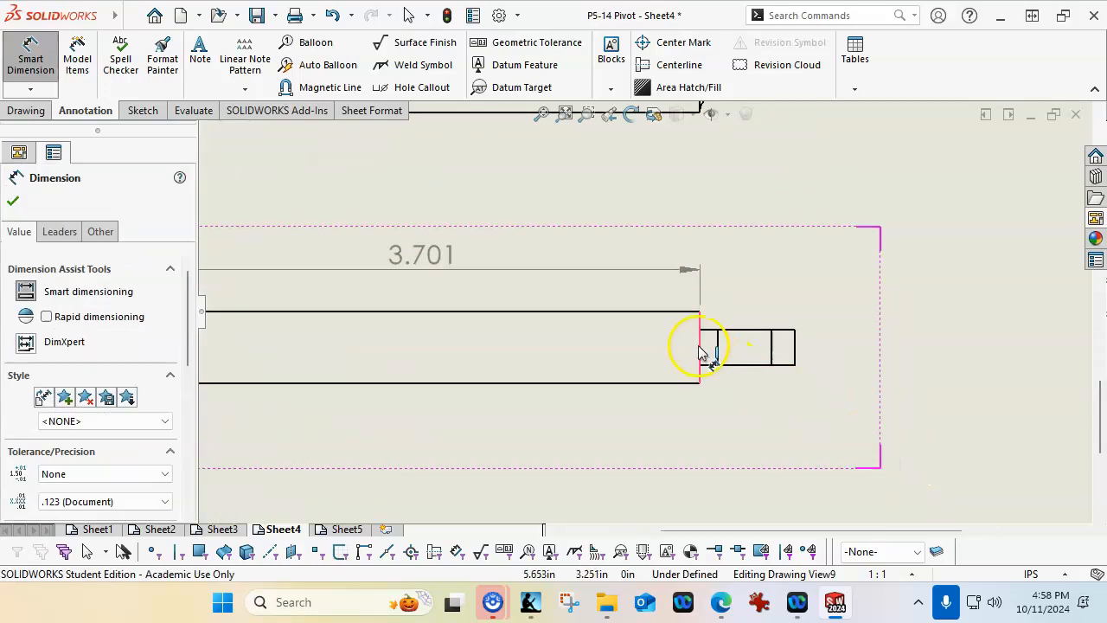
{"action": "left_click", "coordinate": [701, 352]}
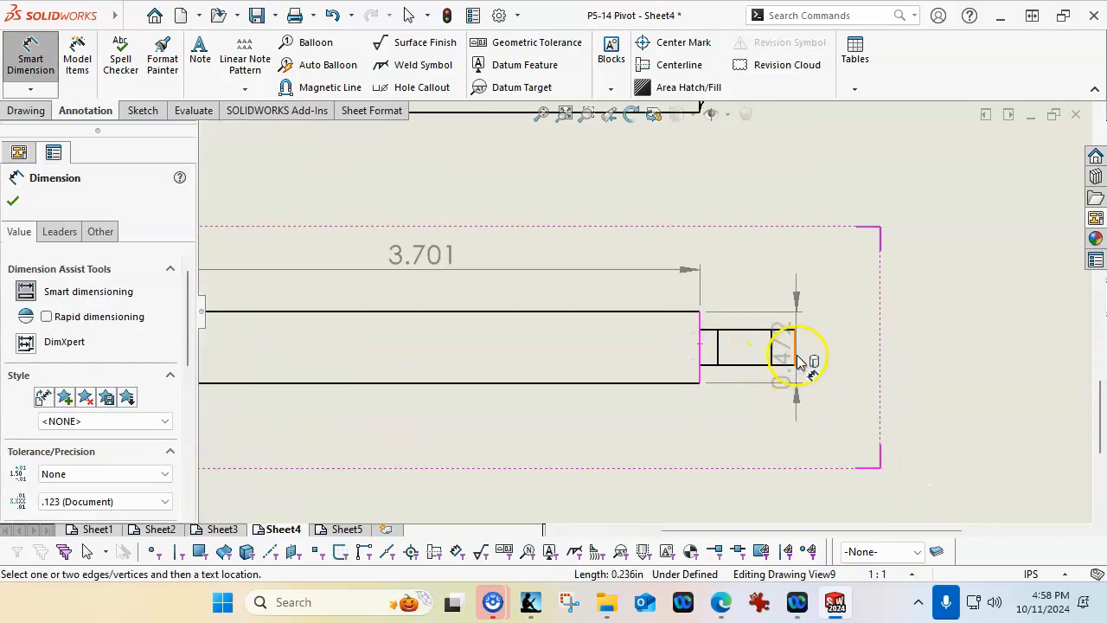
{"action": "left_click", "coordinate": [794, 350]}
{"action": "left_click", "coordinate": [754, 438]}
Dimension the tab's hole center distance from the shoulder edge and the tab's end radius in the Post Link top view
{"action": "scroll", "coordinate": [759, 318], "scroll_direction": "down", "scroll_amount": 5}
{"action": "scroll", "coordinate": [707, 262], "scroll_direction": "up", "scroll_amount": 5}
{"action": "scroll", "coordinate": [624, 248], "scroll_direction": "up", "scroll_amount": 2}
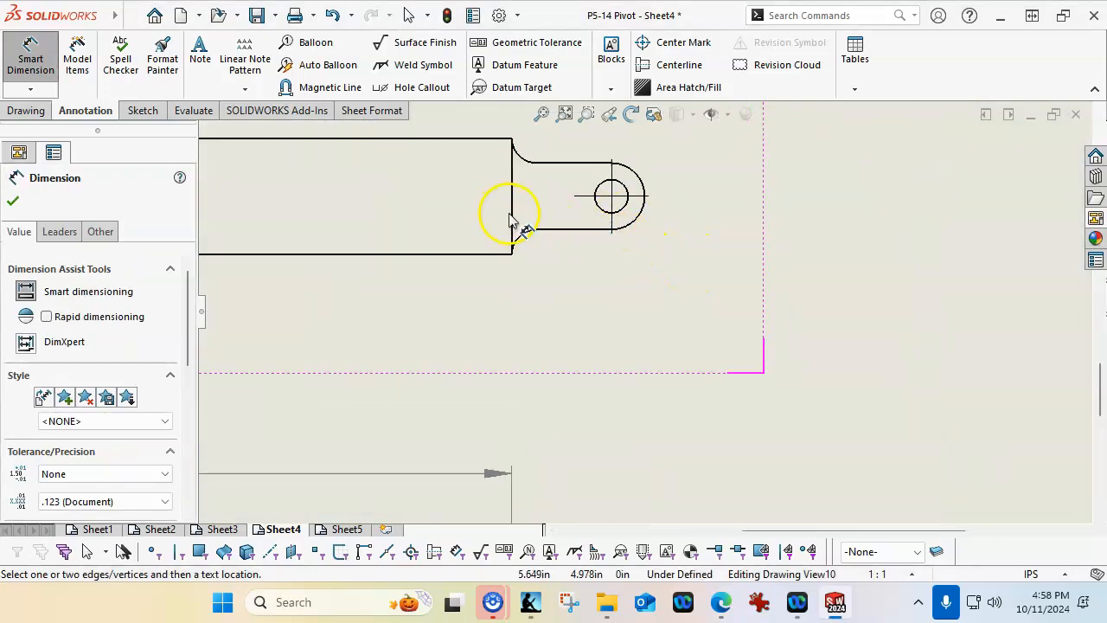
{"action": "scroll", "coordinate": [691, 285], "scroll_direction": "down", "scroll_amount": 3}
{"action": "scroll", "coordinate": [647, 285], "scroll_direction": "up", "scroll_amount": 2}
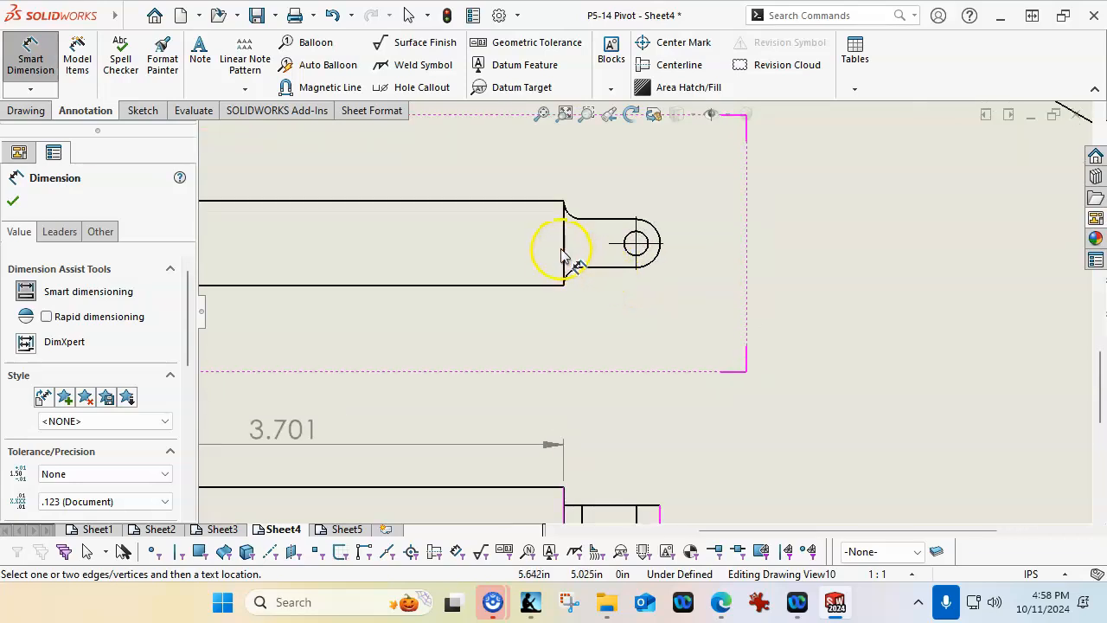
{"action": "left_click", "coordinate": [564, 256]}
{"action": "left_click", "coordinate": [635, 269]}
{"action": "left_click", "coordinate": [683, 347]}
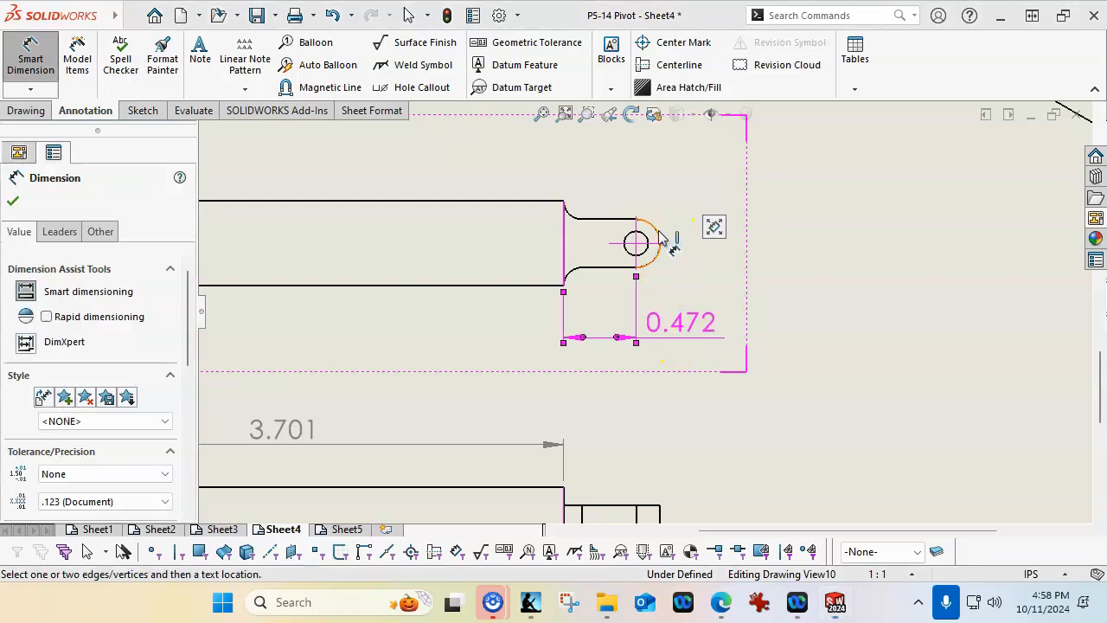
{"action": "left_click", "coordinate": [659, 240]}
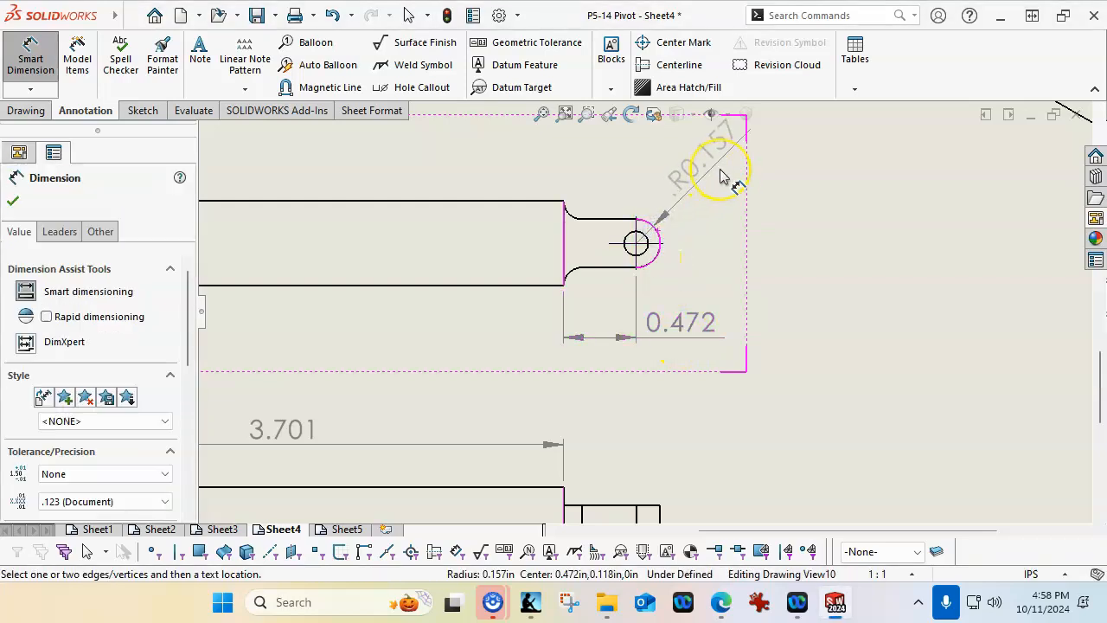
{"action": "left_click", "coordinate": [729, 164]}
Add parentheses to the narrow tab's overall length dimension below the Post Link front view
{"action": "scroll", "coordinate": [745, 228], "scroll_direction": "up", "scroll_amount": 4}
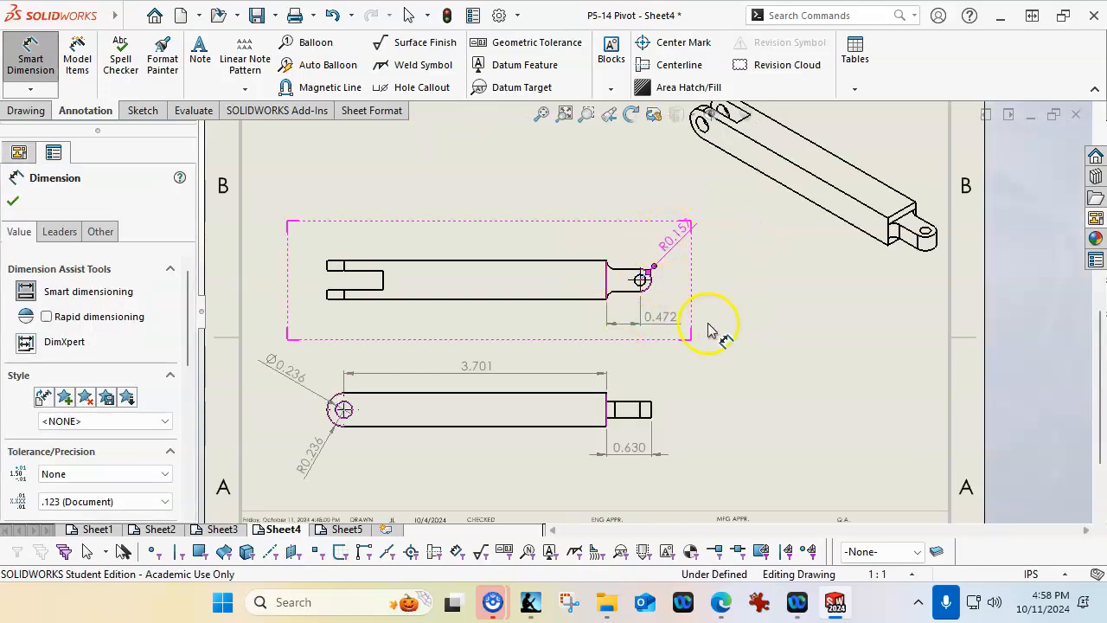
{"action": "right_click", "coordinate": [686, 346]}
{"action": "left_click", "coordinate": [735, 422]}
{"action": "left_click", "coordinate": [623, 451]}
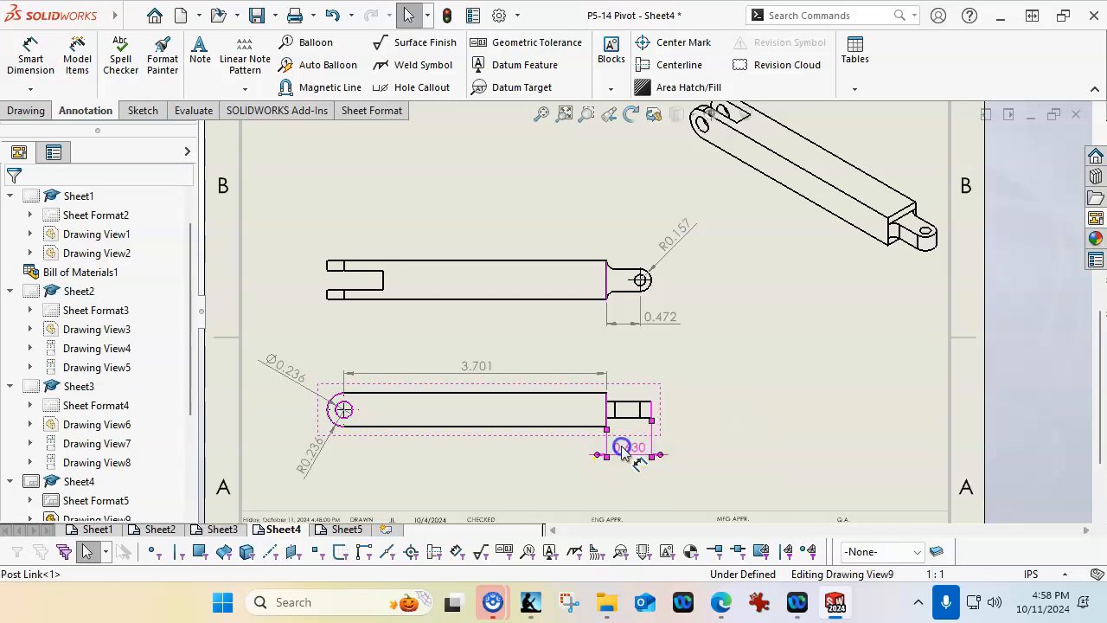
{"action": "mouse_move", "coordinate": [664, 403]}
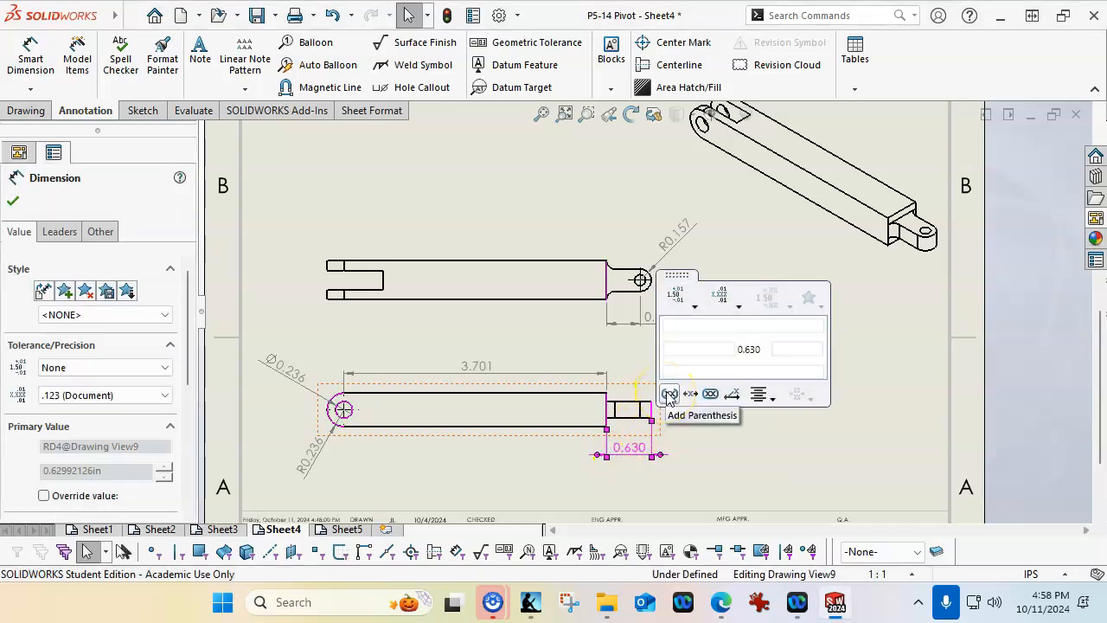
{"action": "left_click", "coordinate": [667, 396]}
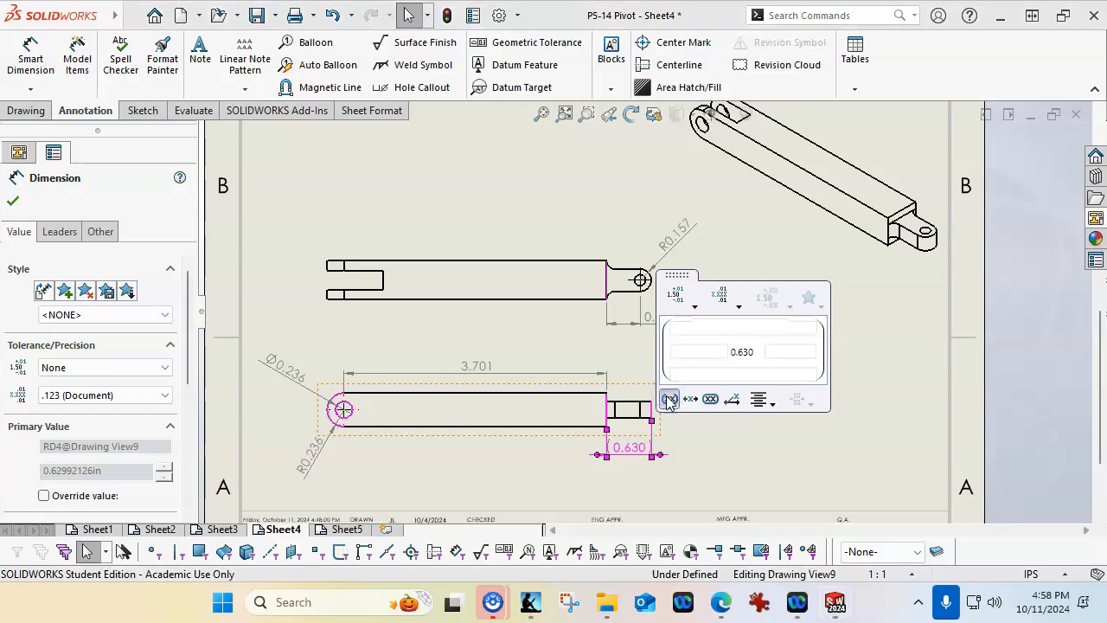
{"action": "left_click", "coordinate": [709, 434]}
Move the parenthesized tab length text outside its extension lines, to the right of the Post Link front view's tab
{"action": "scroll", "coordinate": [666, 452], "scroll_direction": "down", "scroll_amount": 2}
{"action": "left_click_drag", "start_coordinate": [607, 429], "coordinate": [694, 435]}
{"action": "left_click", "coordinate": [743, 342]}
{"action": "left_click", "coordinate": [696, 433]}
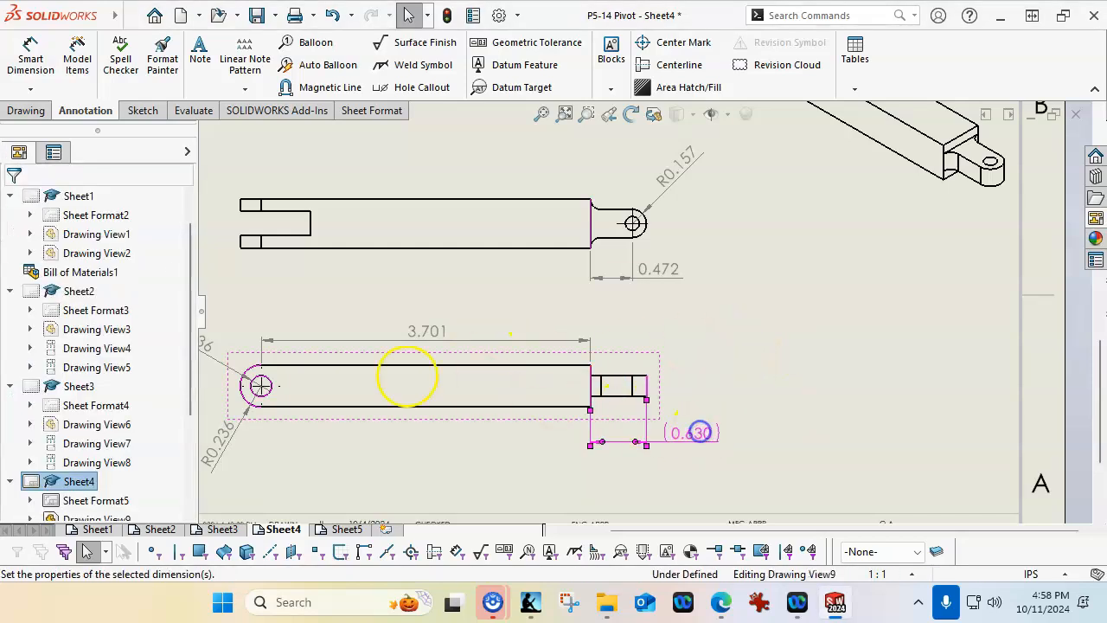
{"action": "scroll", "coordinate": [103, 344], "scroll_direction": "down", "scroll_amount": 2}
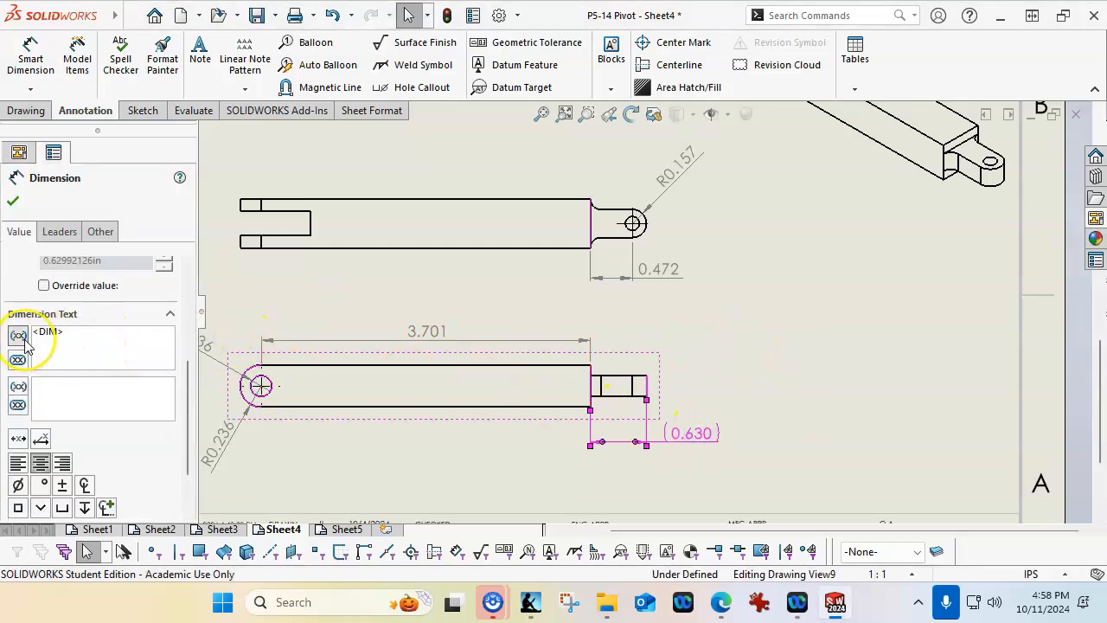
{"action": "left_click", "coordinate": [13, 203]}
{"action": "left_click", "coordinate": [731, 389]}
{"action": "scroll", "coordinate": [573, 297], "scroll_direction": "up", "scroll_amount": 3}
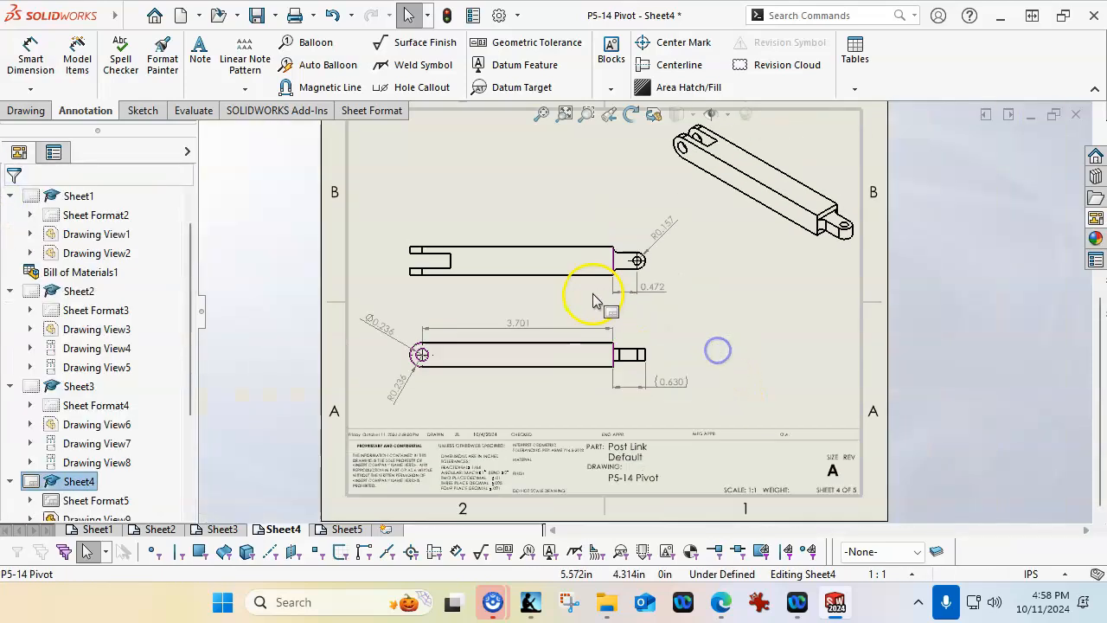
Dimension the diameter of the tab's hole in the Post Link top view, placing the text to its right
{"action": "scroll", "coordinate": [605, 267], "scroll_direction": "down", "scroll_amount": 3}
{"action": "scroll", "coordinate": [630, 234], "scroll_direction": "down", "scroll_amount": 2}
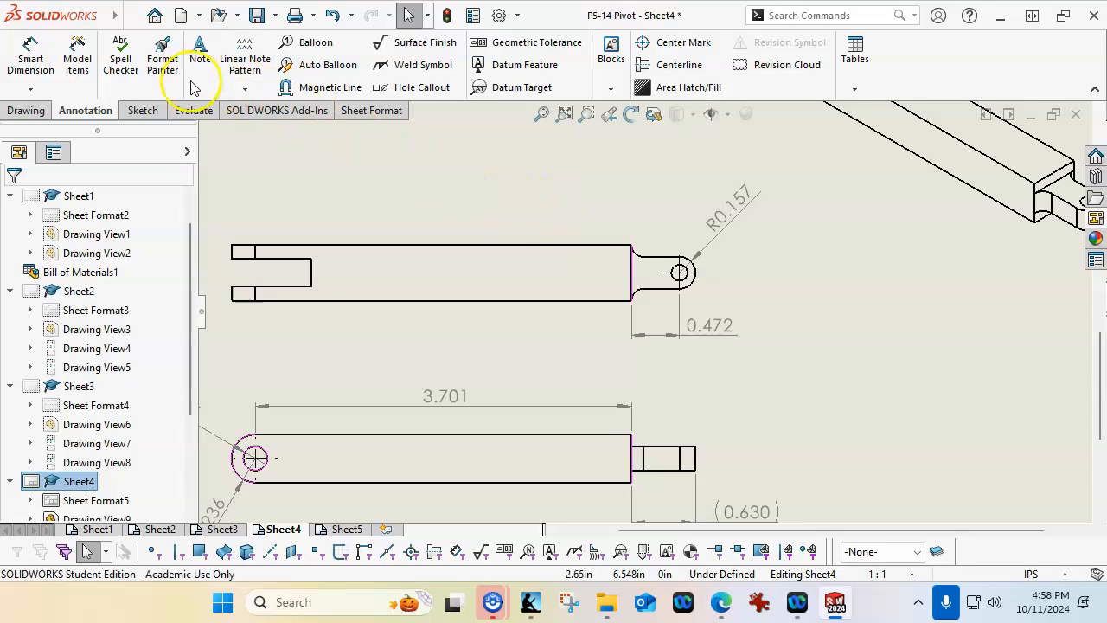
{"action": "left_click", "coordinate": [30, 55]}
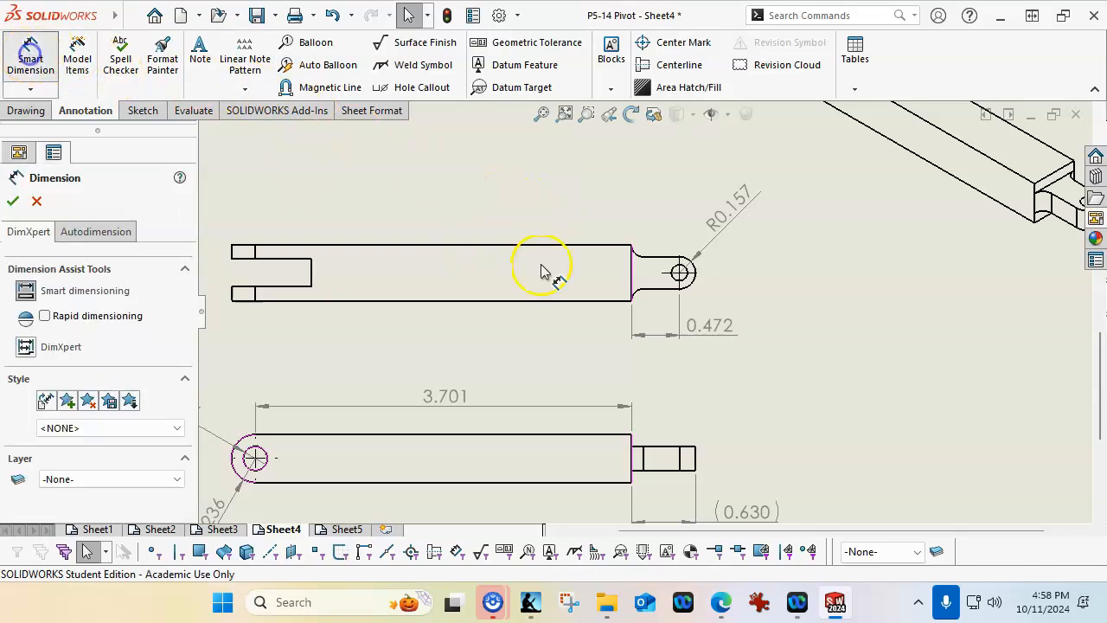
{"action": "left_click", "coordinate": [683, 281]}
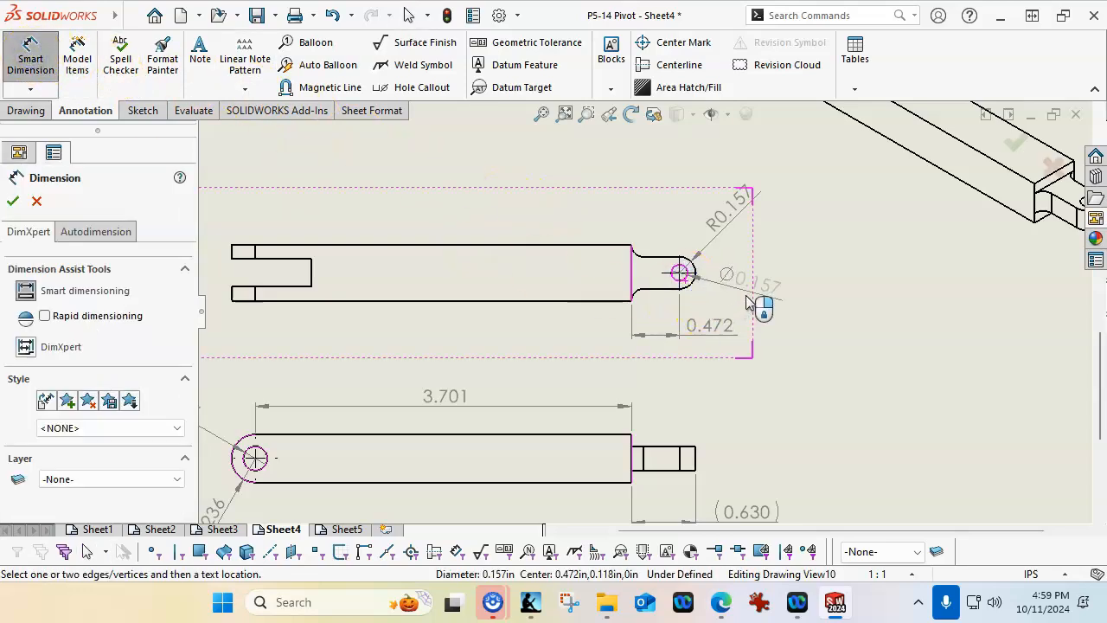
{"action": "left_click", "coordinate": [748, 302]}
{"action": "left_click", "coordinate": [852, 354]}
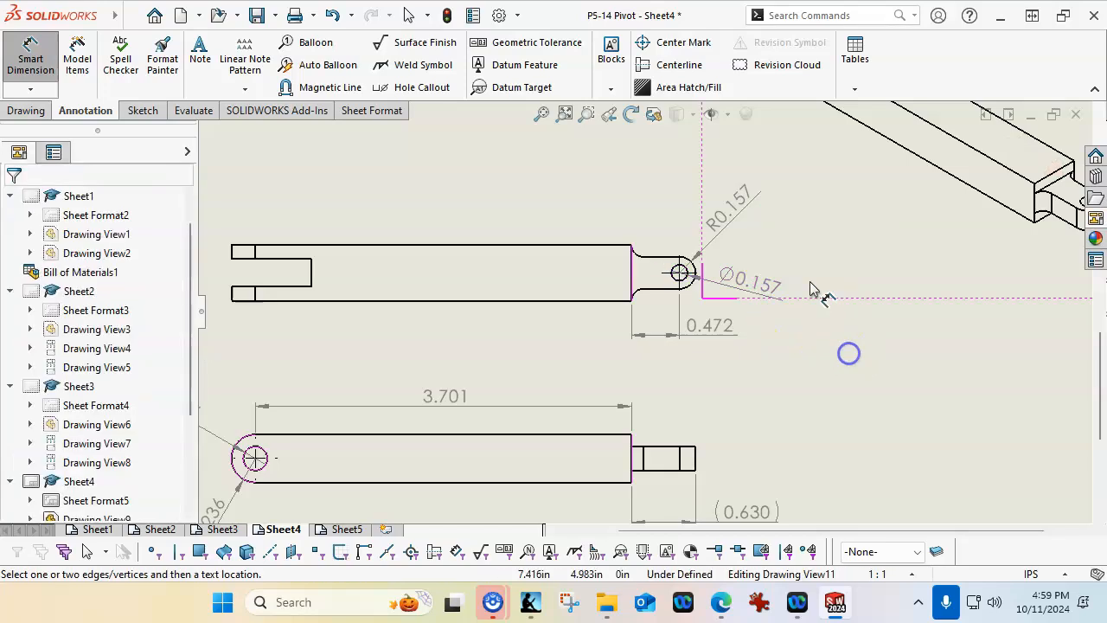
{"action": "right_click", "coordinate": [618, 179]}
{"action": "left_click", "coordinate": [660, 252]}
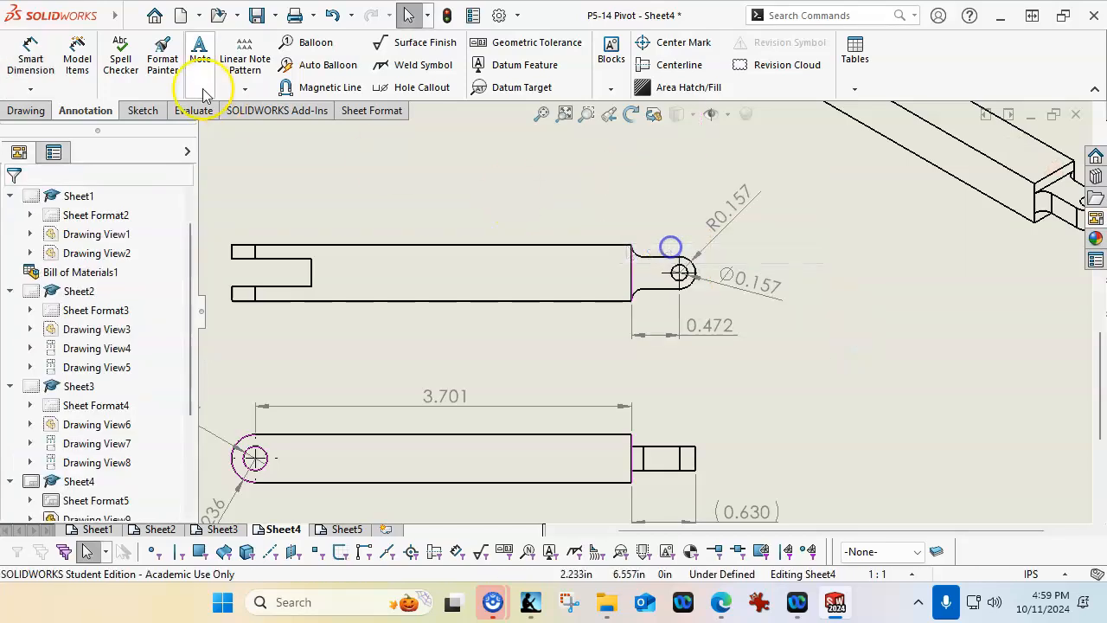
Dimension the radius of the upper fillet between the shoulder and the tab in the Post Link top view
{"action": "left_click", "coordinate": [30, 59]}
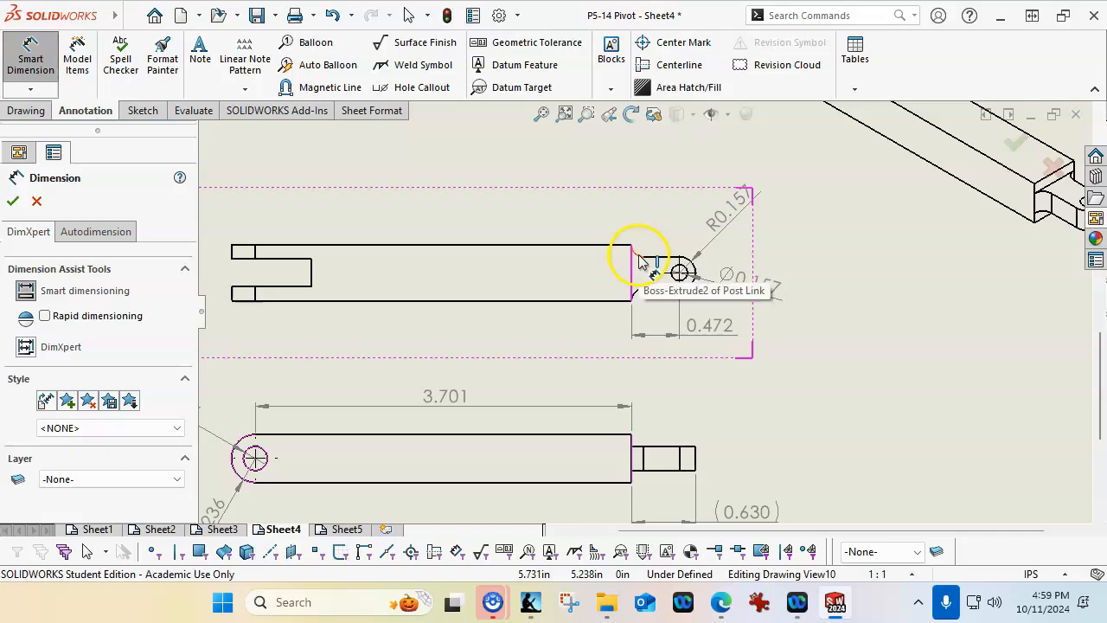
{"action": "left_click", "coordinate": [633, 252]}
{"action": "left_click", "coordinate": [677, 205]}
{"action": "left_click", "coordinate": [902, 317]}
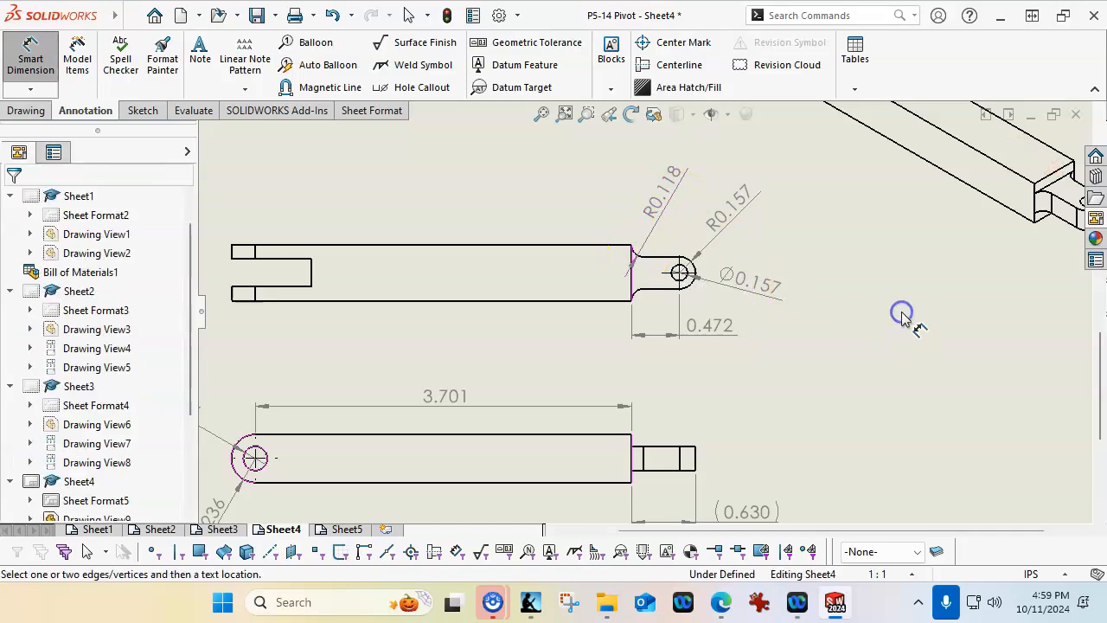
{"action": "scroll", "coordinate": [363, 246], "scroll_direction": "down", "scroll_amount": 2}
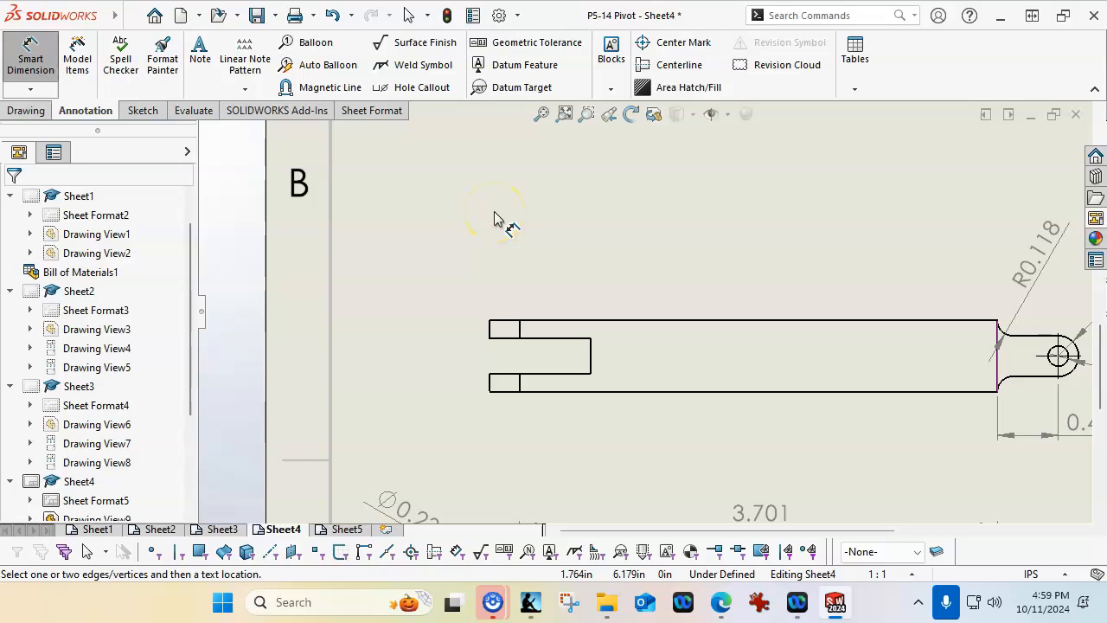
{"action": "key", "text": "Escape"}
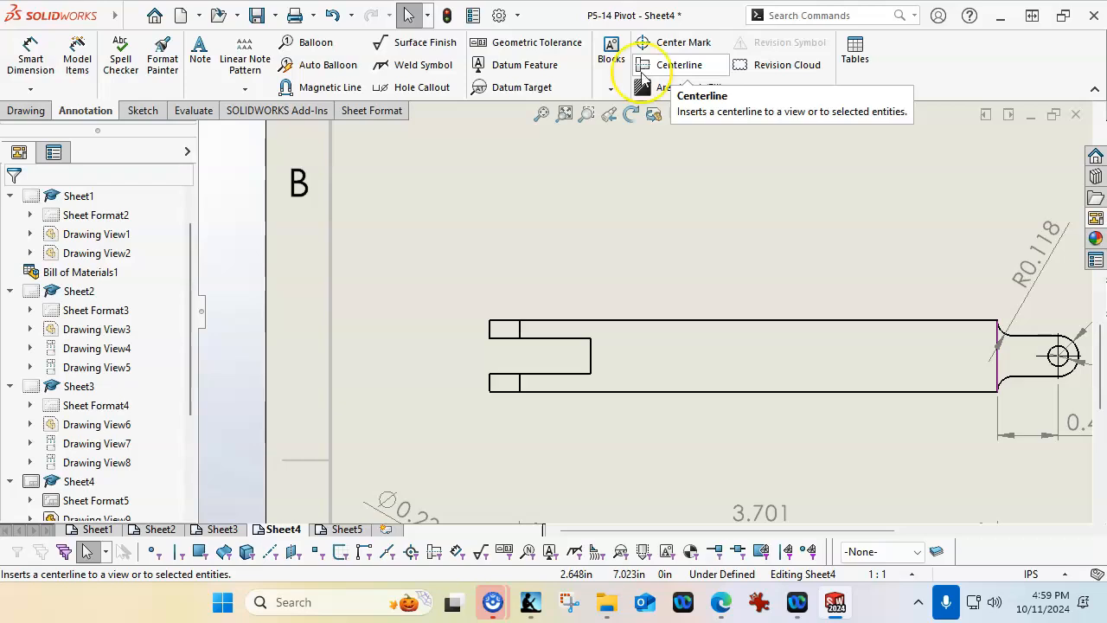
Reposition the rounded end's radius dimension farther to the lower left of the Post Link front view
{"action": "left_click", "coordinate": [671, 322]}
{"action": "scroll", "coordinate": [670, 328], "scroll_direction": "up", "scroll_amount": 3}
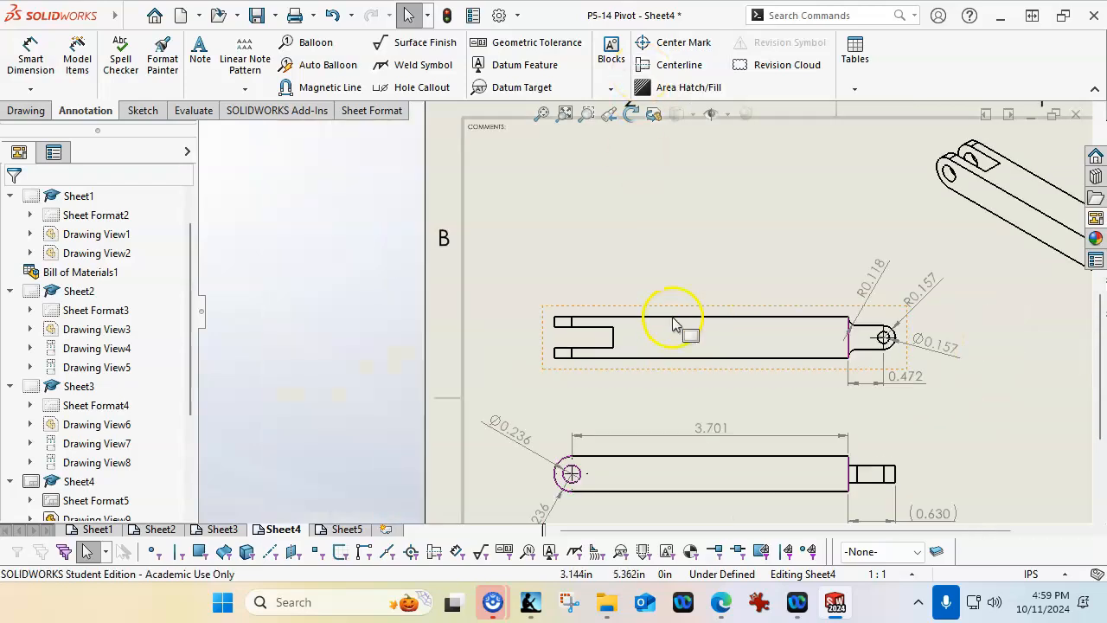
{"action": "scroll", "coordinate": [648, 395], "scroll_direction": "down", "scroll_amount": 1}
{"action": "left_click", "coordinate": [575, 471]}
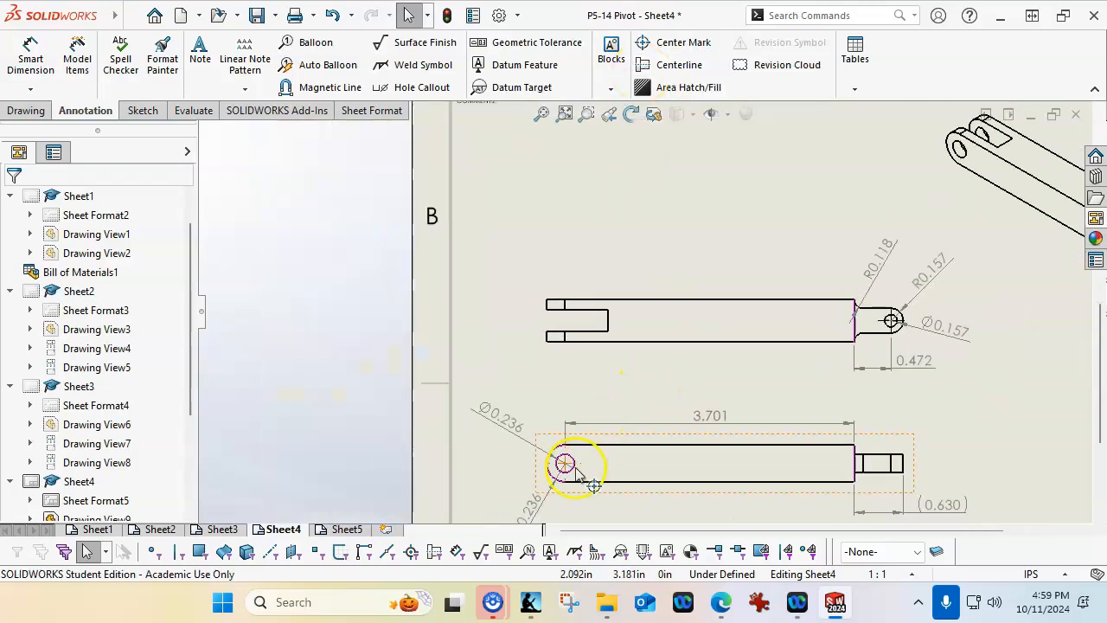
{"action": "left_click", "coordinate": [532, 510]}
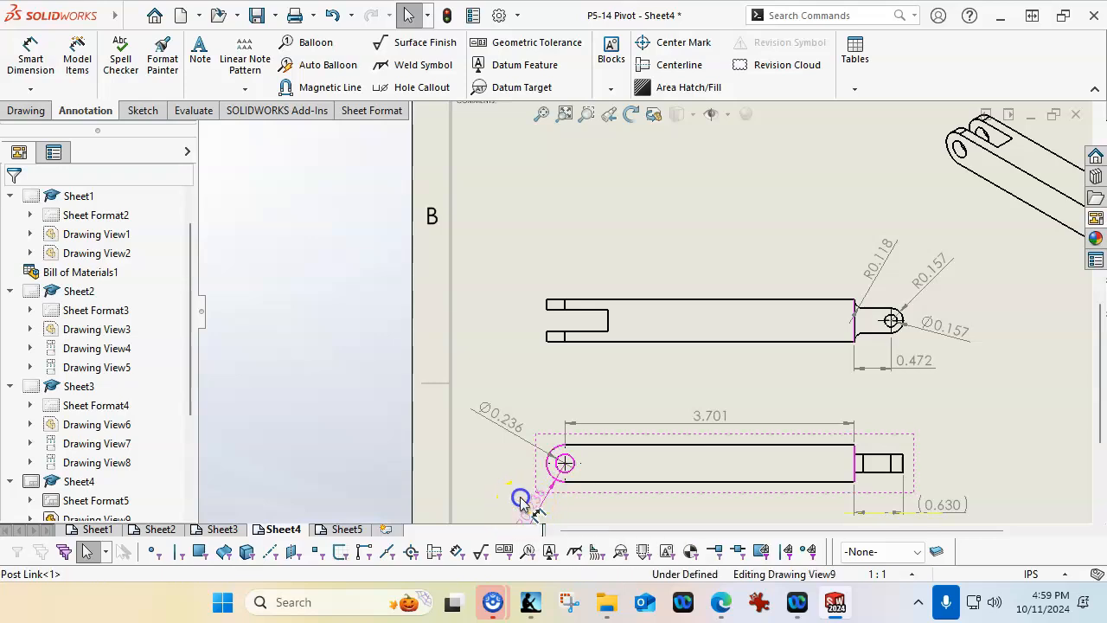
{"action": "left_click", "coordinate": [494, 230]}
{"action": "left_click", "coordinate": [554, 463]}
{"action": "left_click", "coordinate": [538, 505]}
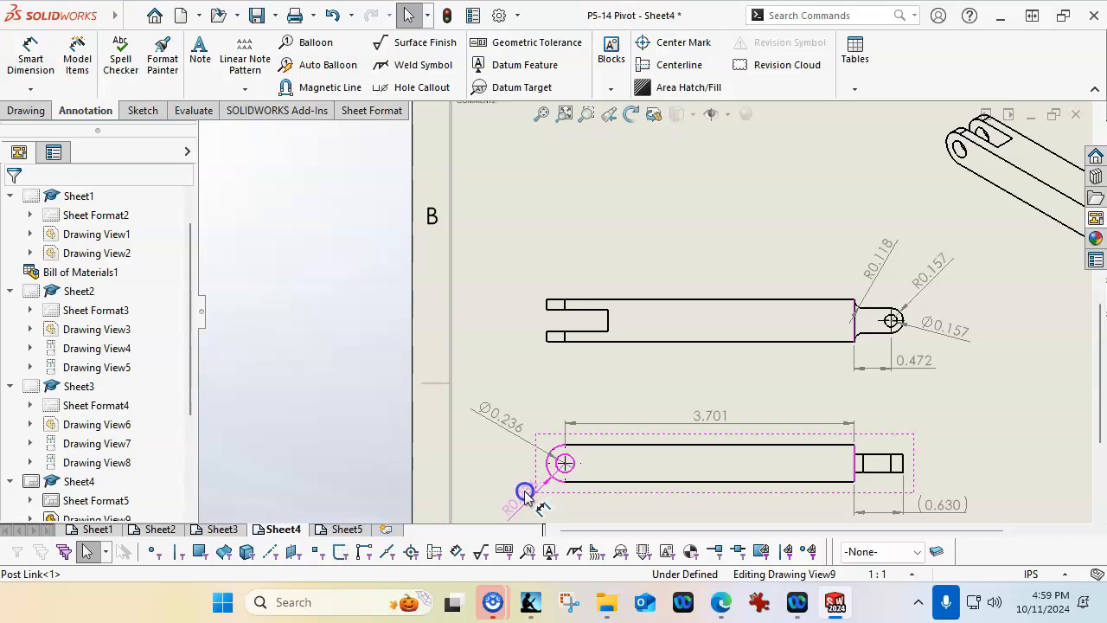
{"action": "left_click", "coordinate": [512, 264]}
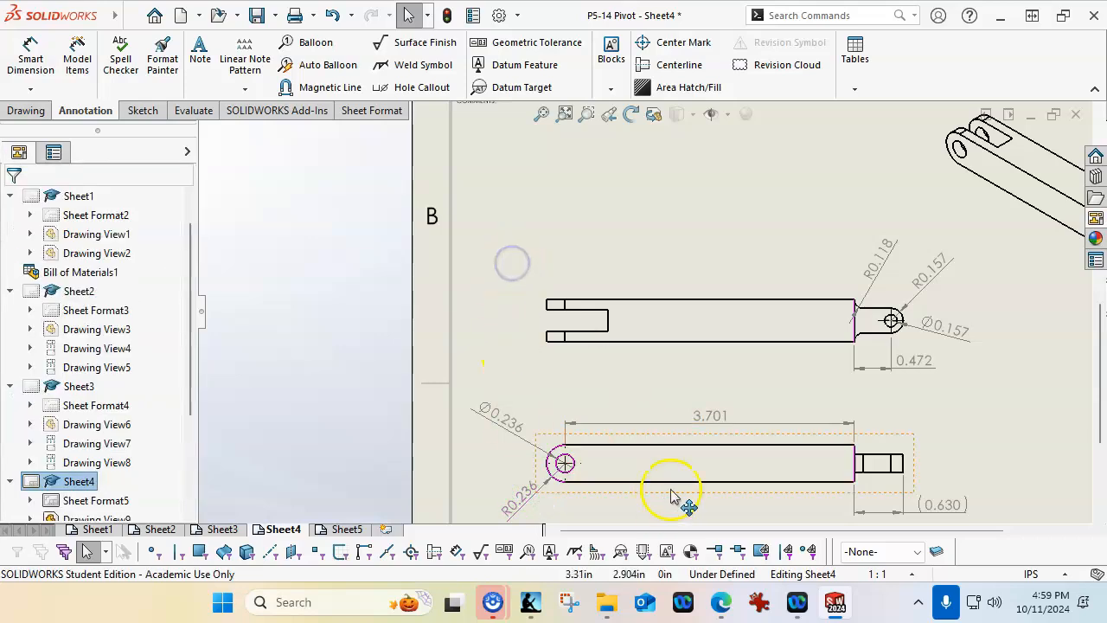
Start inserting a centerline in the Post Link top view
{"action": "scroll", "coordinate": [662, 283], "scroll_direction": "down", "scroll_amount": 1}
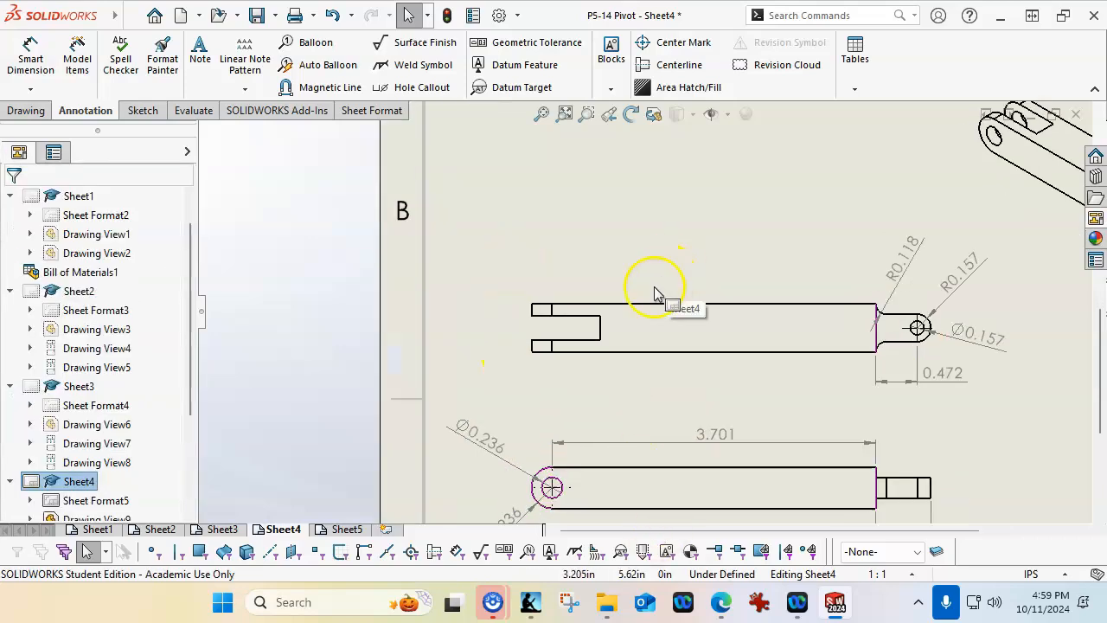
{"action": "left_click", "coordinate": [589, 286]}
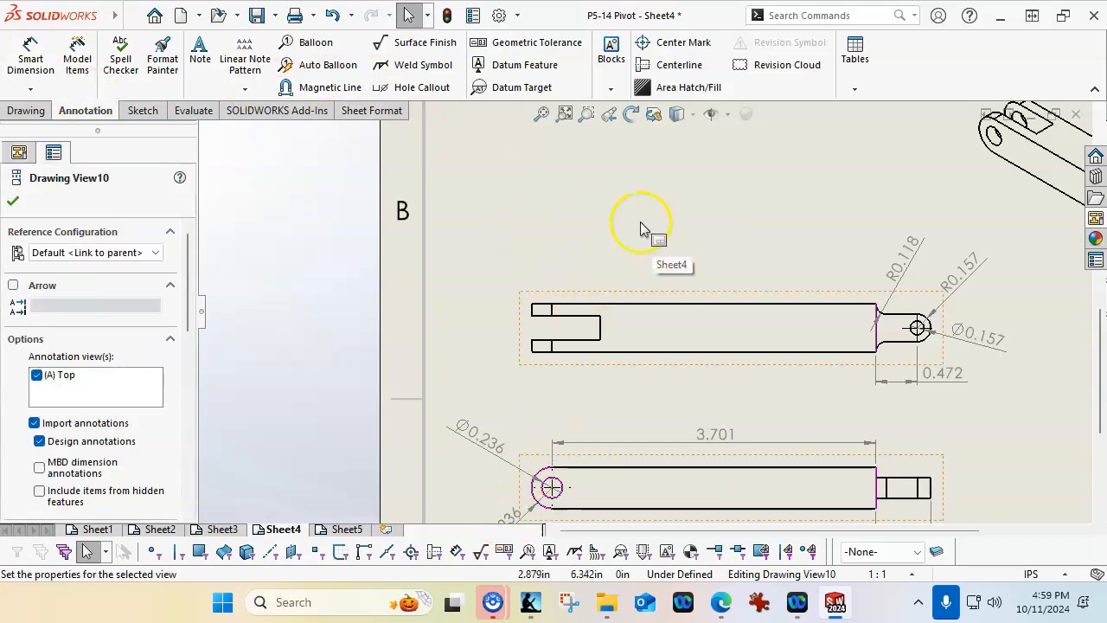
{"action": "left_click", "coordinate": [652, 66]}
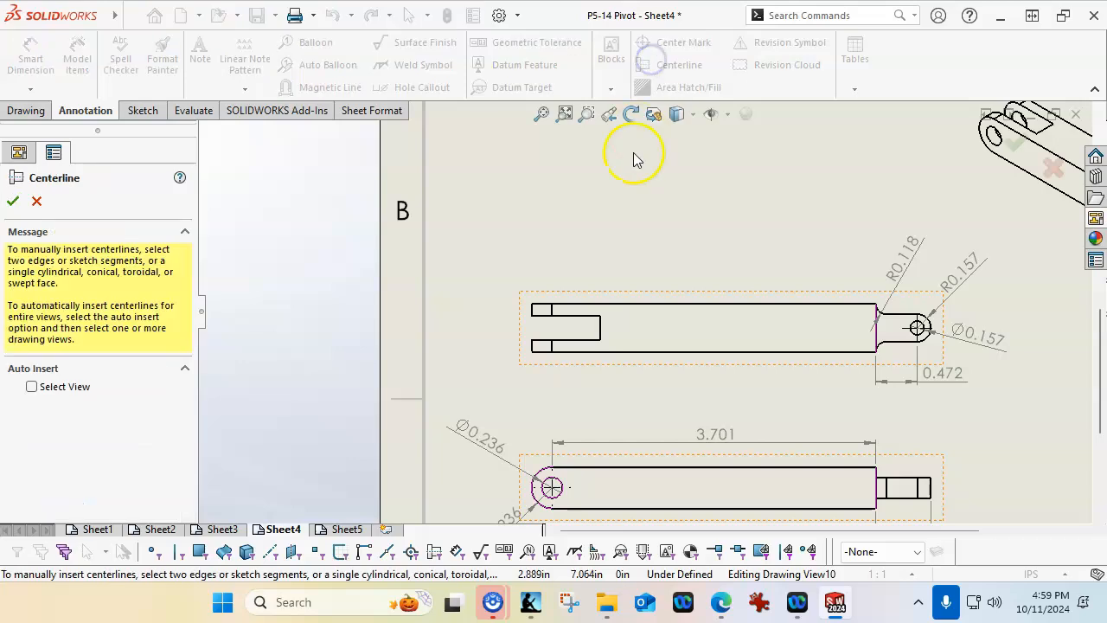
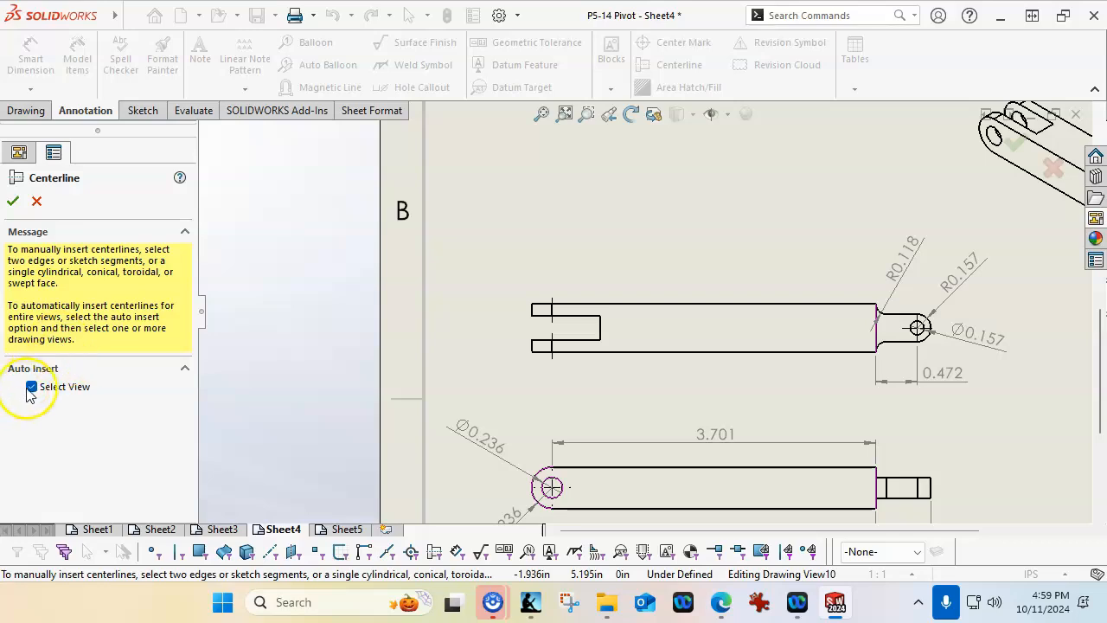
{"action": "left_click", "coordinate": [514, 231]}
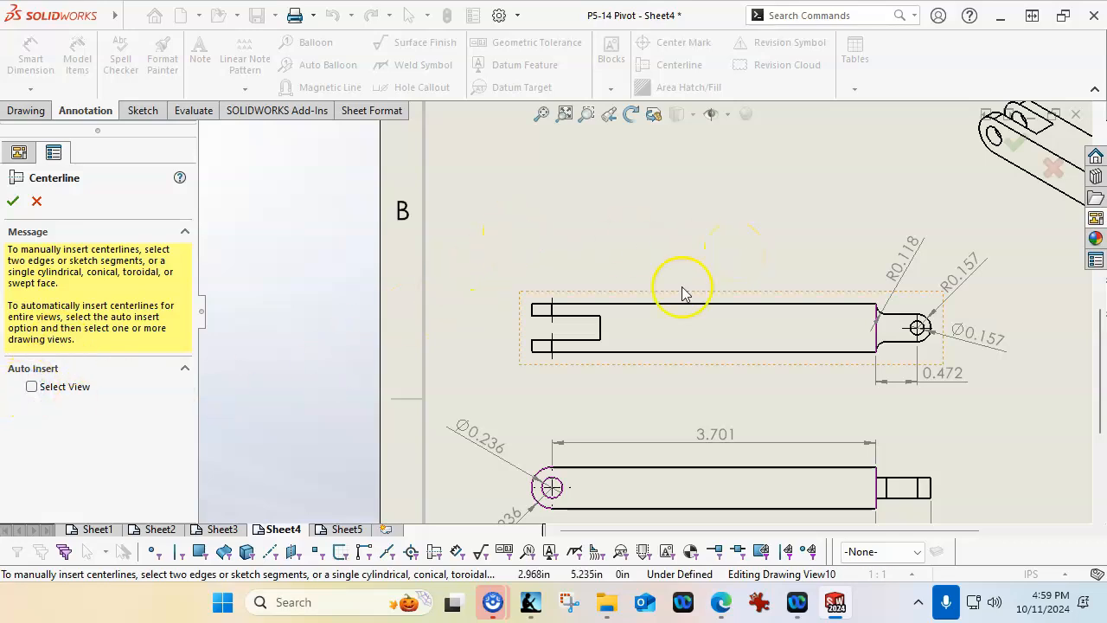
{"action": "scroll", "coordinate": [603, 340], "scroll_direction": "down", "scroll_amount": 3}
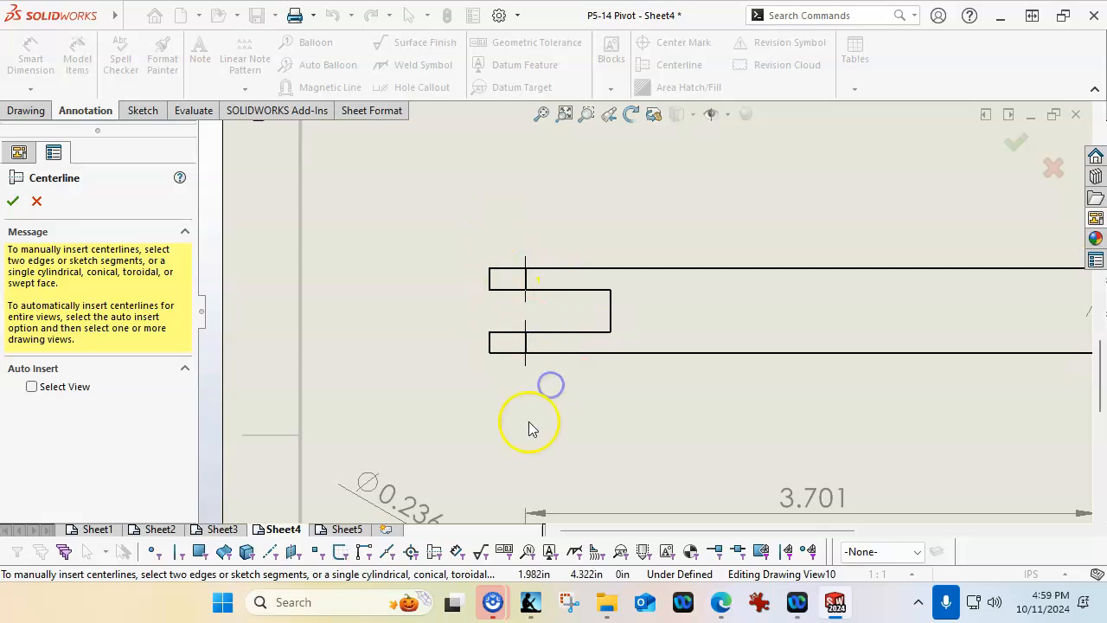
{"action": "left_click", "coordinate": [525, 300]}
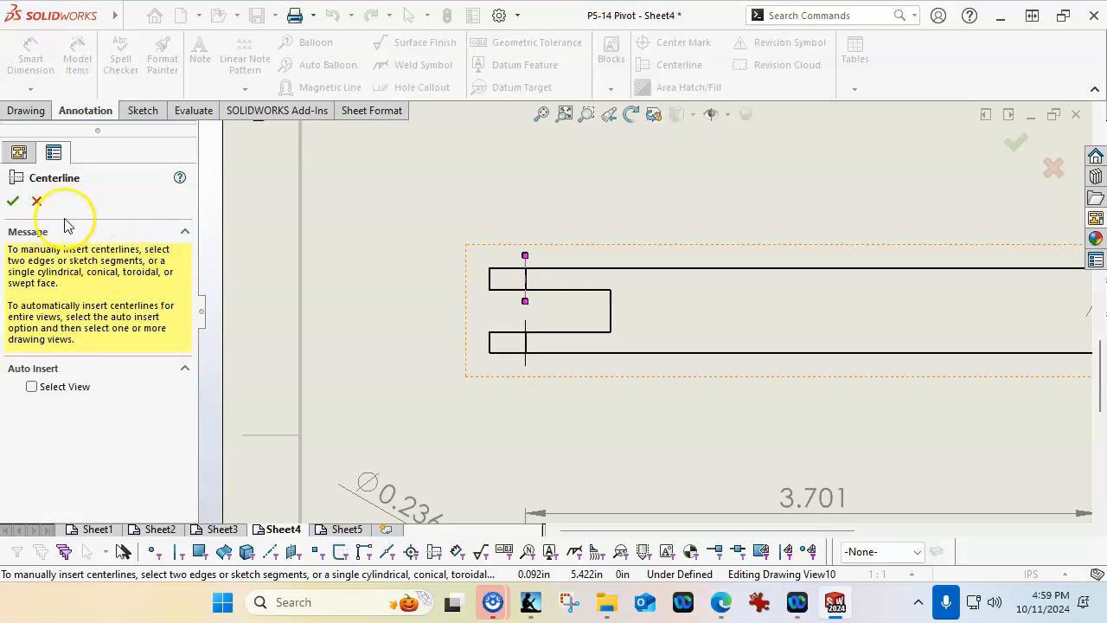
{"action": "left_click", "coordinate": [35, 202]}
{"action": "left_click", "coordinate": [578, 407]}
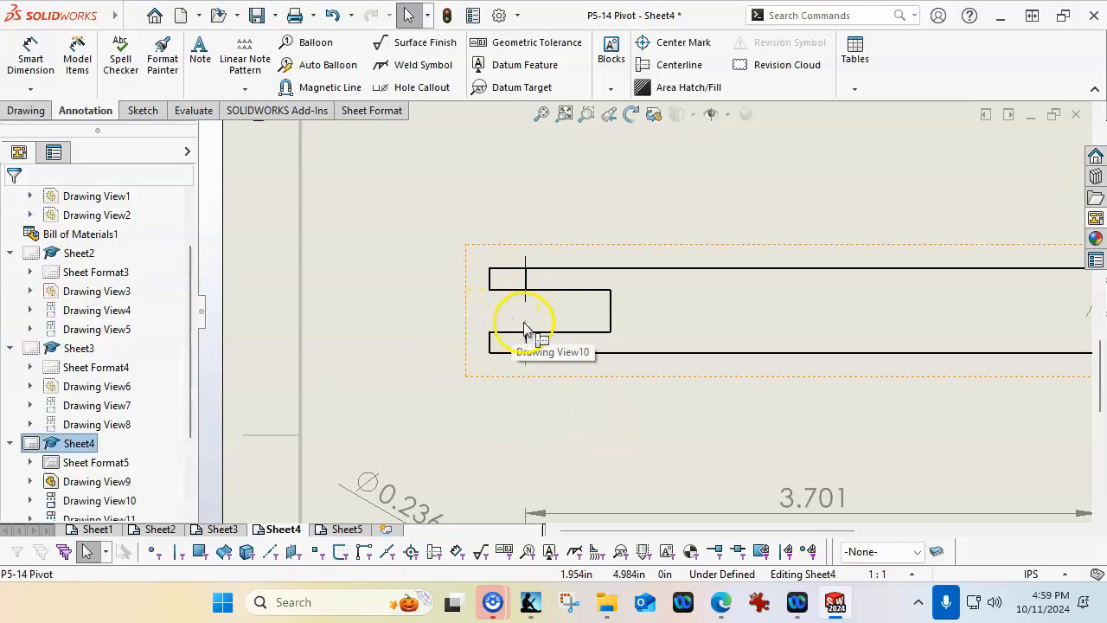
Delete the two short centerlines crossing the fork arms in the Post Link top view
{"action": "left_click", "coordinate": [525, 321]}
{"action": "key", "text": "Delete"}
{"action": "left_click", "coordinate": [524, 302]}
{"action": "key", "text": "Delete"}
{"action": "left_click", "coordinate": [598, 430]}
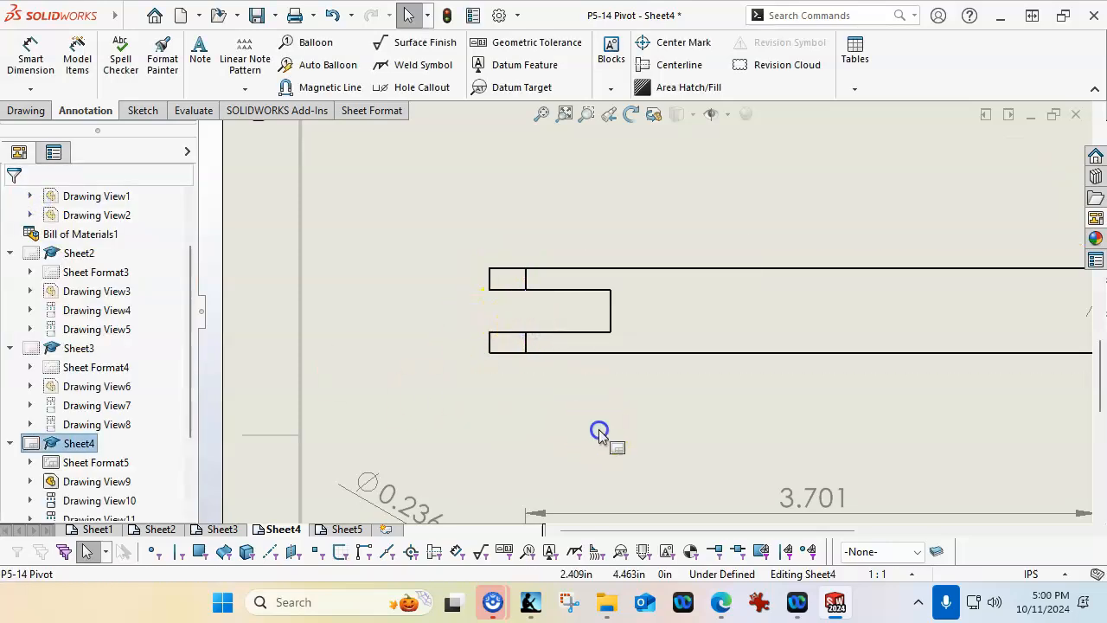
Try to insert an annotation centerline between the long upper and lower edges of the Post Link top view
{"action": "left_click", "coordinate": [688, 269]}
{"action": "left_click", "coordinate": [685, 352], "text": "ctrl"}
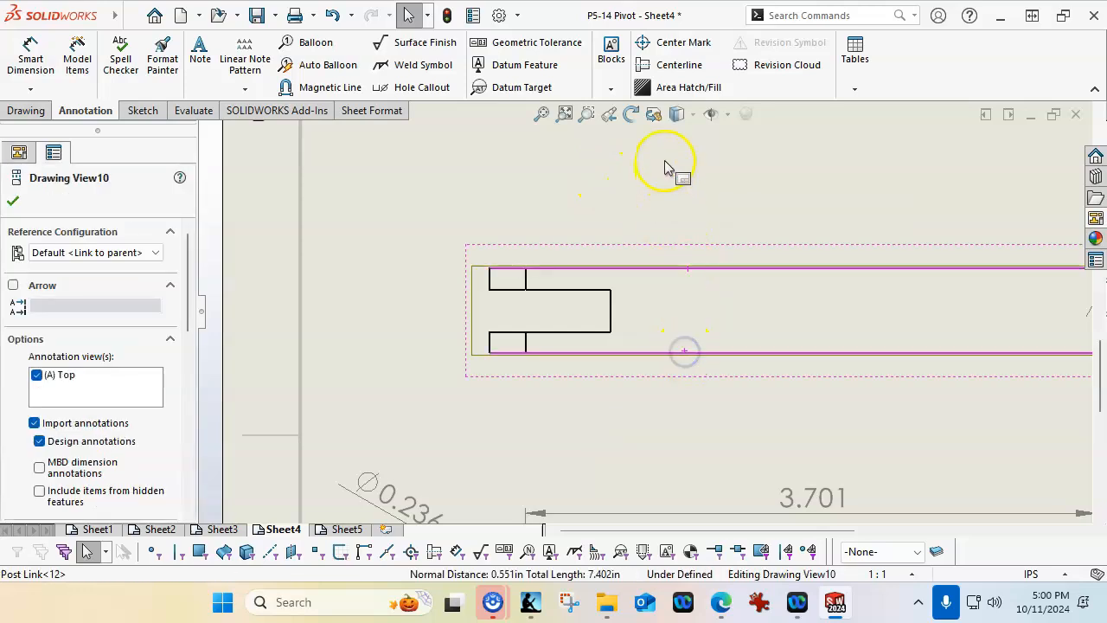
{"action": "left_click", "coordinate": [673, 66]}
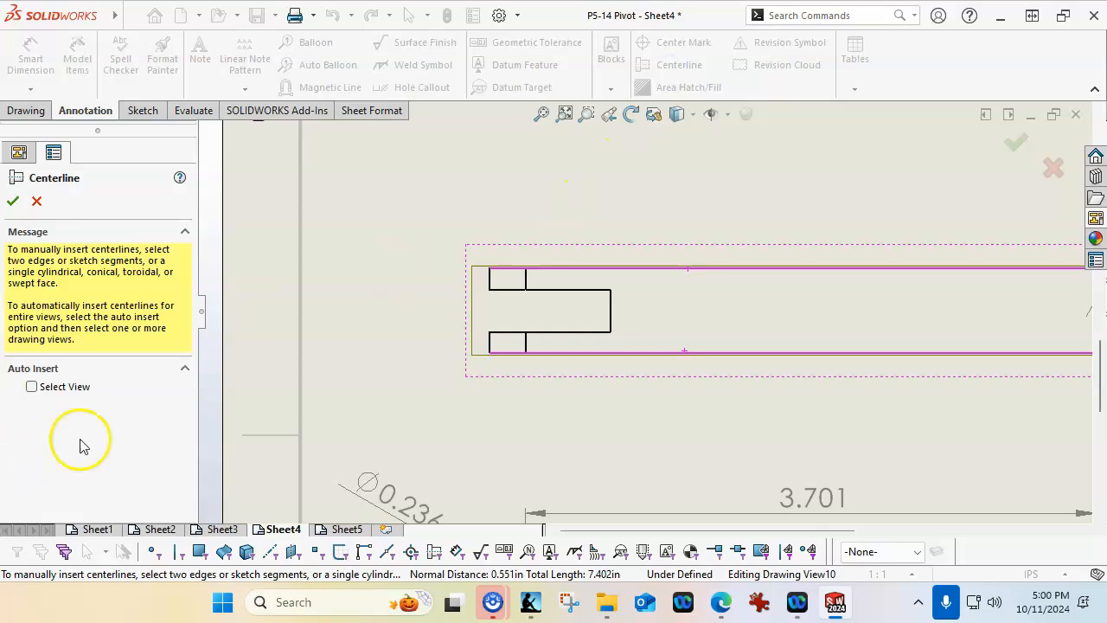
{"action": "scroll", "coordinate": [679, 309], "scroll_direction": "up", "scroll_amount": 5}
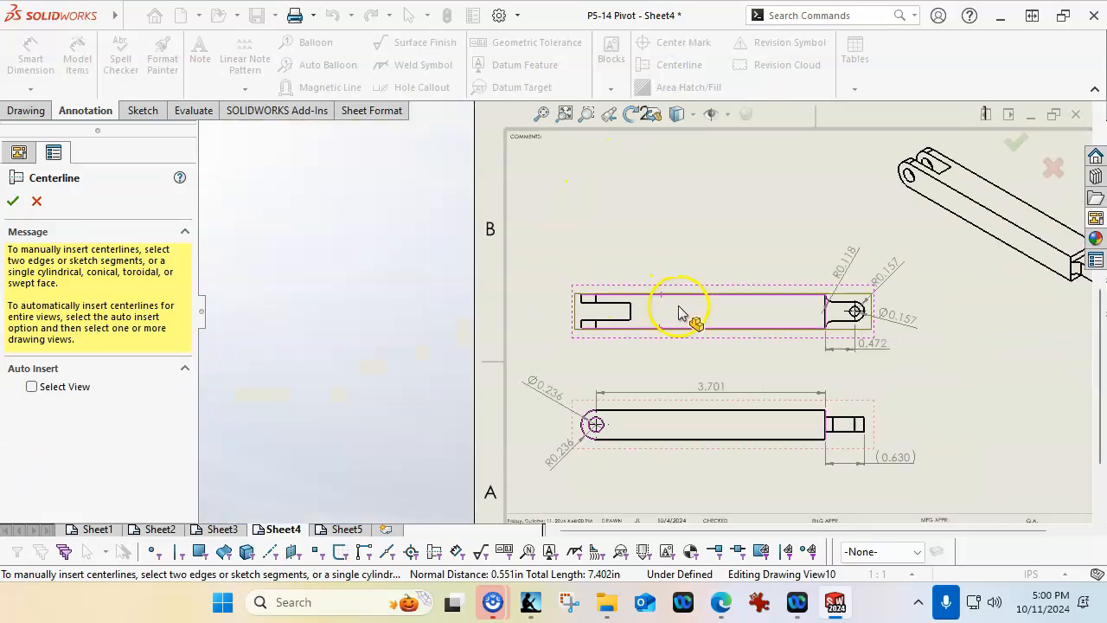
{"action": "left_click", "coordinate": [36, 202]}
Sketch a horizontal construction centerline about 4.25 in long through the Post Link top view, from the tab shoulder past the forked end
{"action": "left_click", "coordinate": [143, 112]}
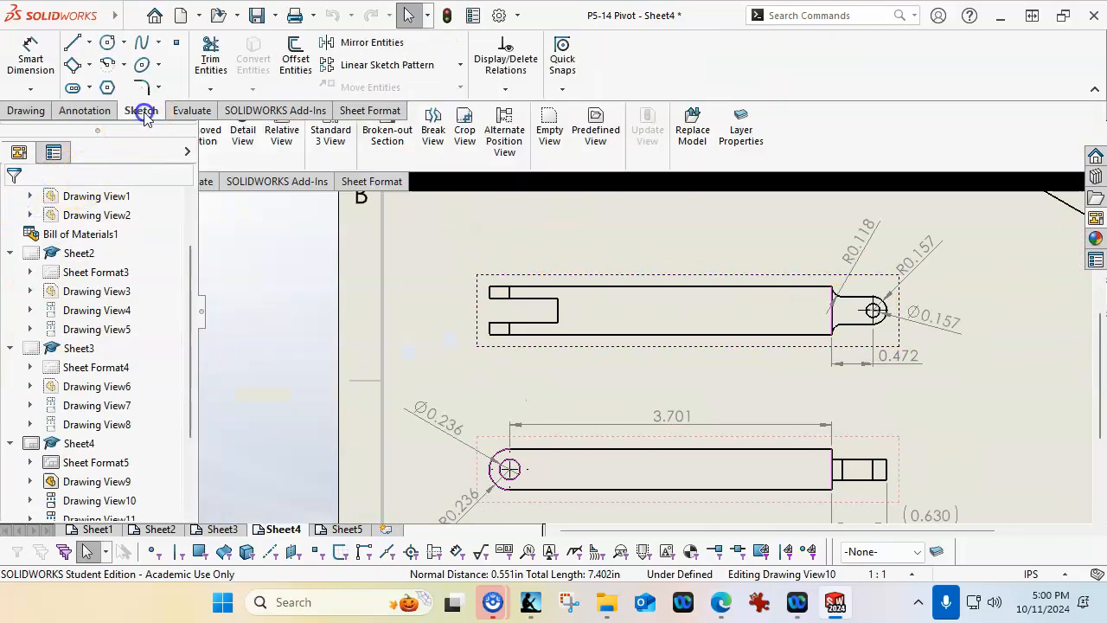
{"action": "left_click", "coordinate": [89, 41]}
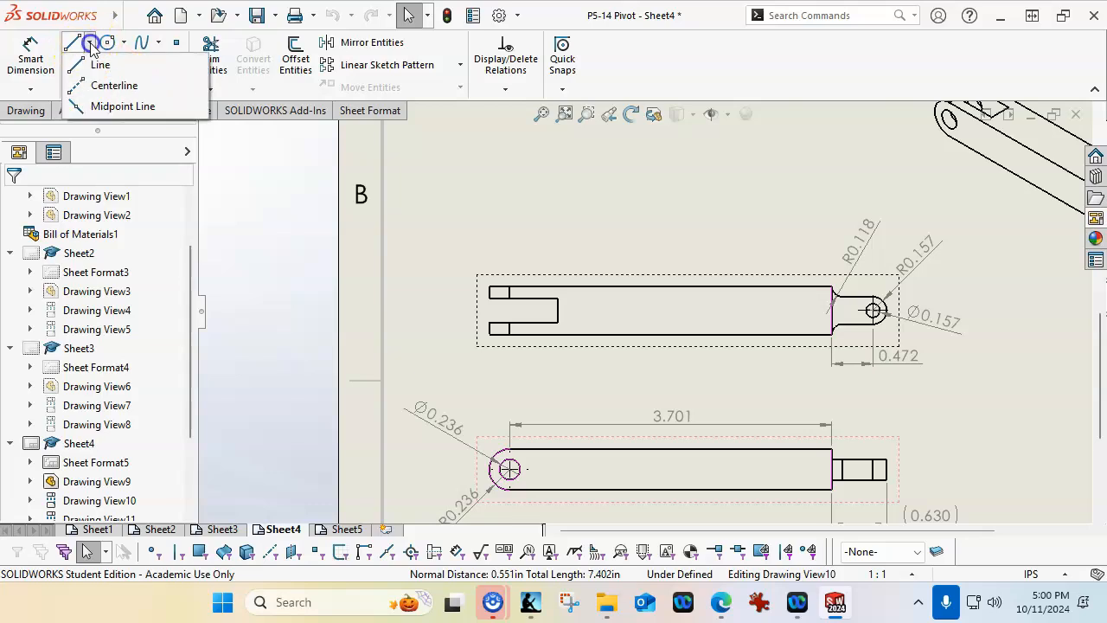
{"action": "left_click", "coordinate": [115, 87]}
{"action": "scroll", "coordinate": [709, 257], "scroll_direction": "down", "scroll_amount": 2}
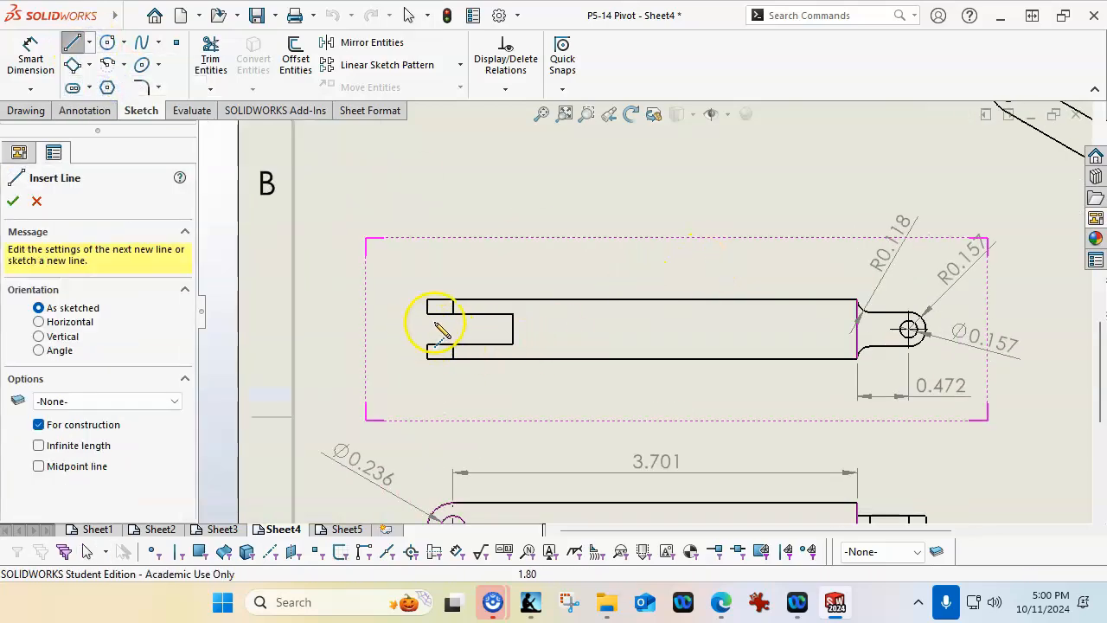
{"action": "left_click", "coordinate": [857, 330]}
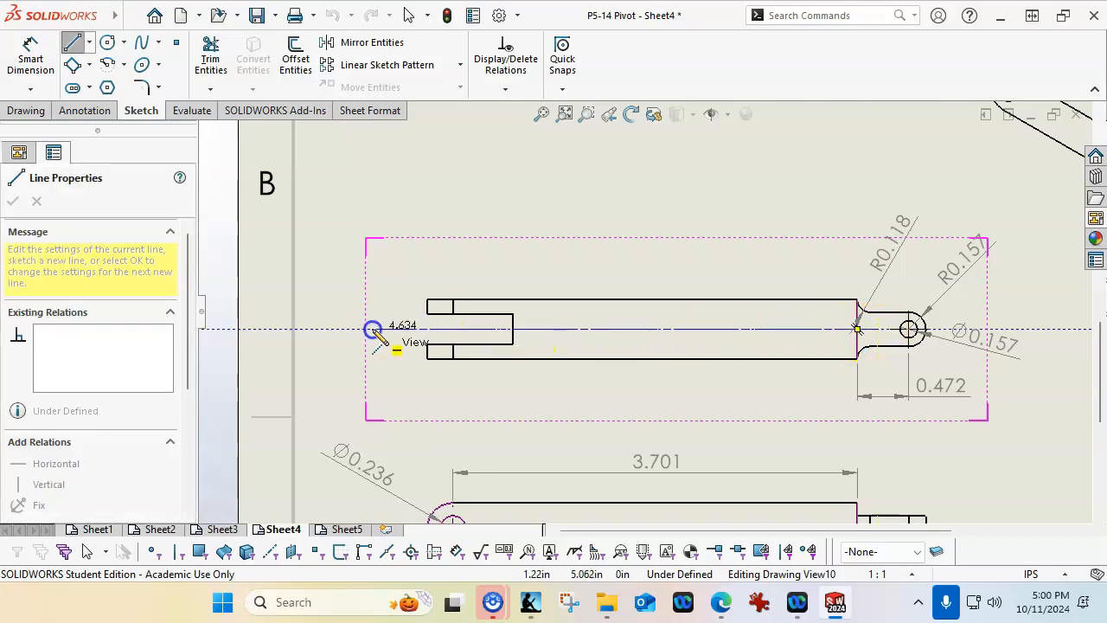
{"action": "left_click", "coordinate": [414, 329]}
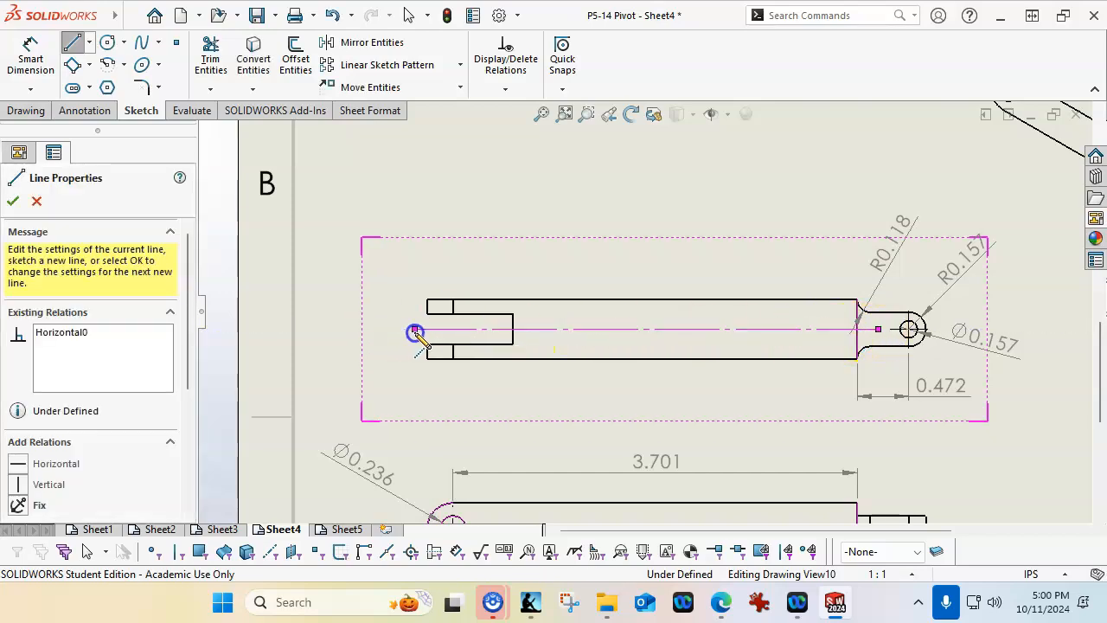
{"action": "right_click", "coordinate": [649, 197]}
{"action": "left_click", "coordinate": [688, 206]}
Constrain the sketched centerline with a Coincident relation to the midpoint of the shoulder edge in the Post Link top view
{"action": "scroll", "coordinate": [902, 321], "scroll_direction": "down", "scroll_amount": 3}
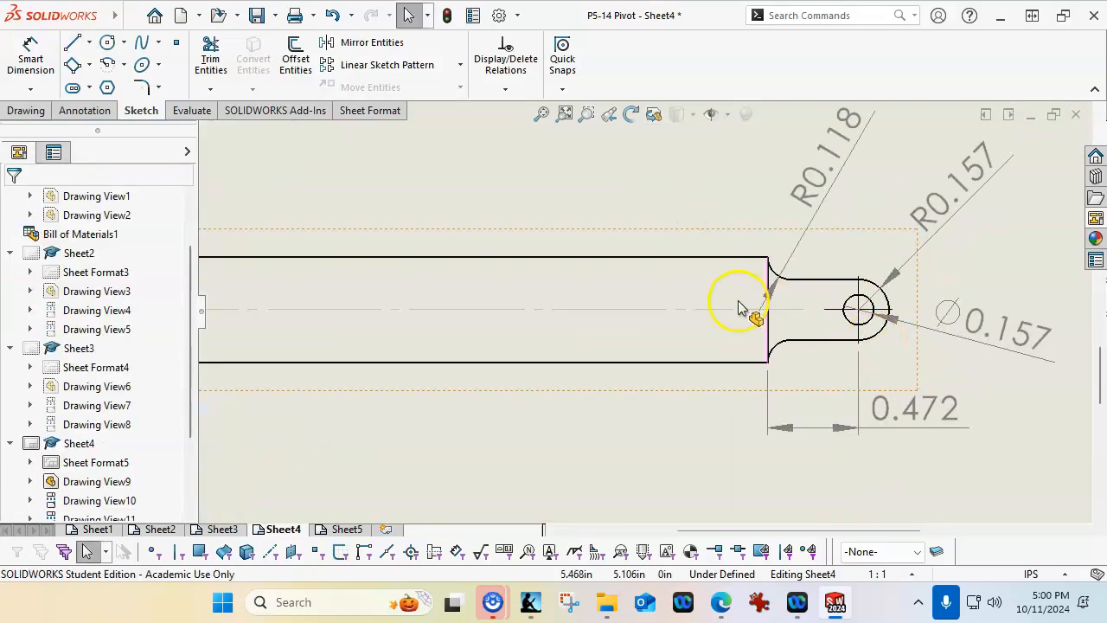
{"action": "left_click_drag", "start_coordinate": [727, 344], "coordinate": [719, 325]}
{"action": "left_click", "coordinate": [782, 322]}
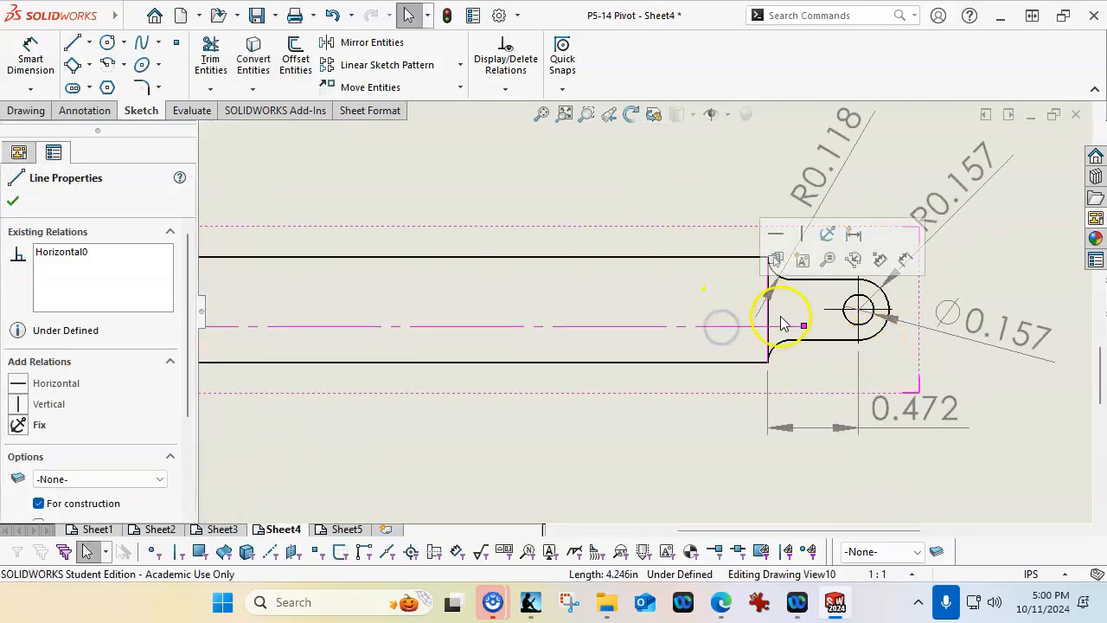
{"action": "right_click", "coordinate": [772, 324]}
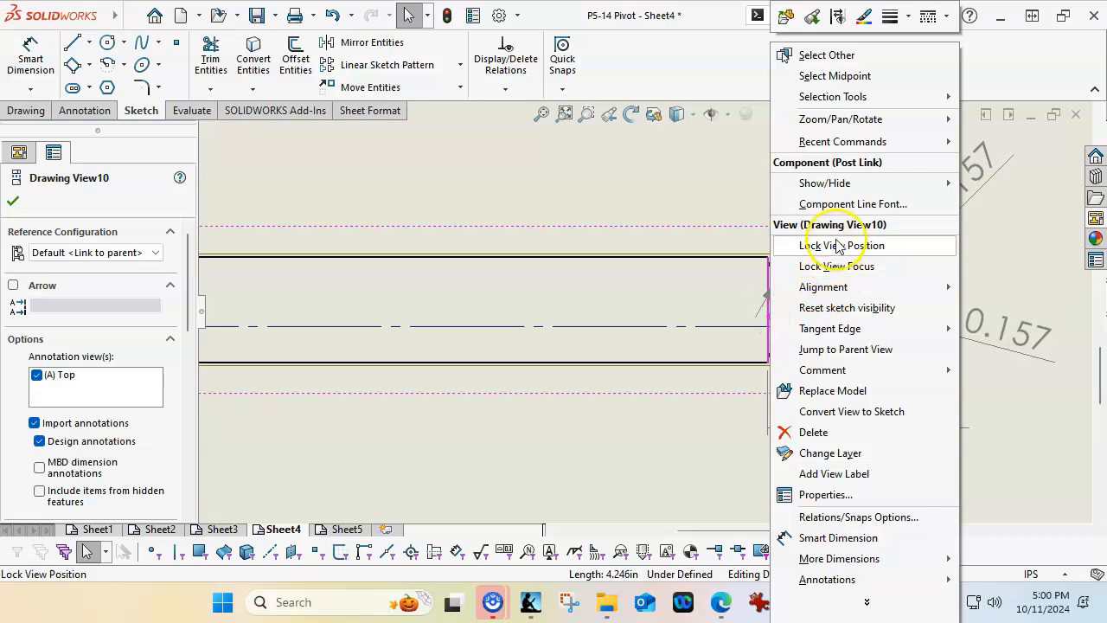
{"action": "left_click", "coordinate": [710, 207]}
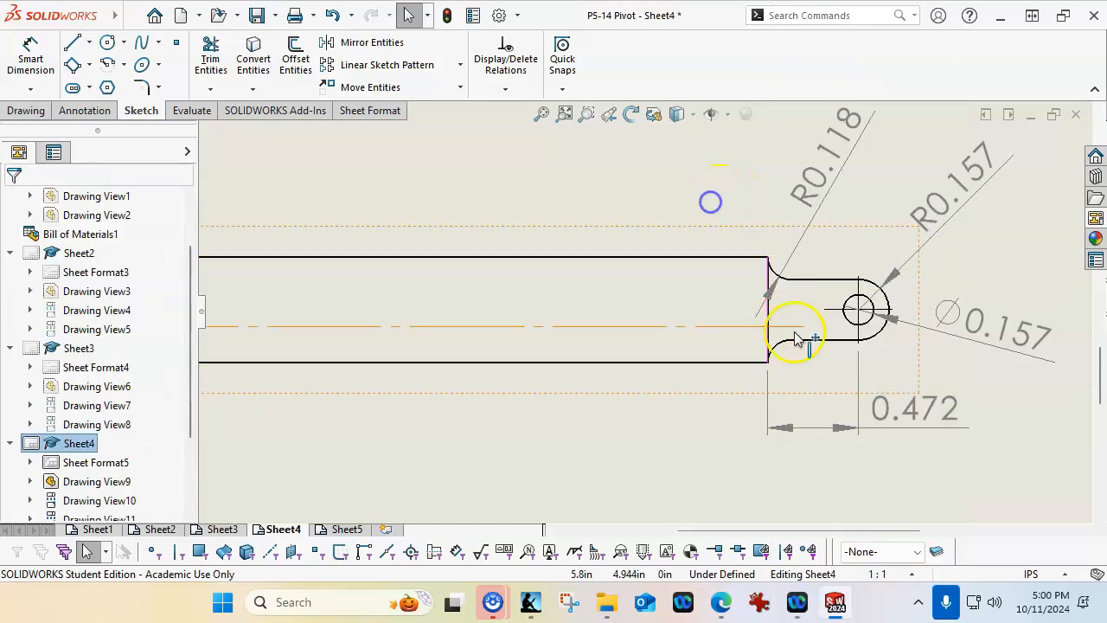
{"action": "right_click", "coordinate": [766, 310]}
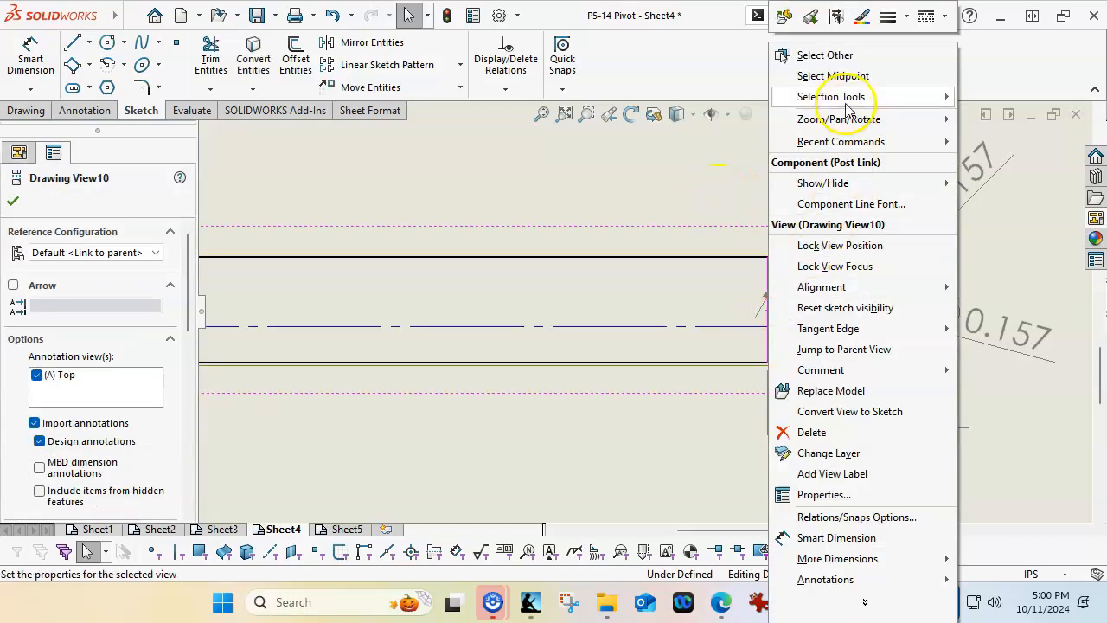
{"action": "left_click", "coordinate": [833, 76]}
{"action": "left_click", "coordinate": [705, 329], "text": "ctrl"}
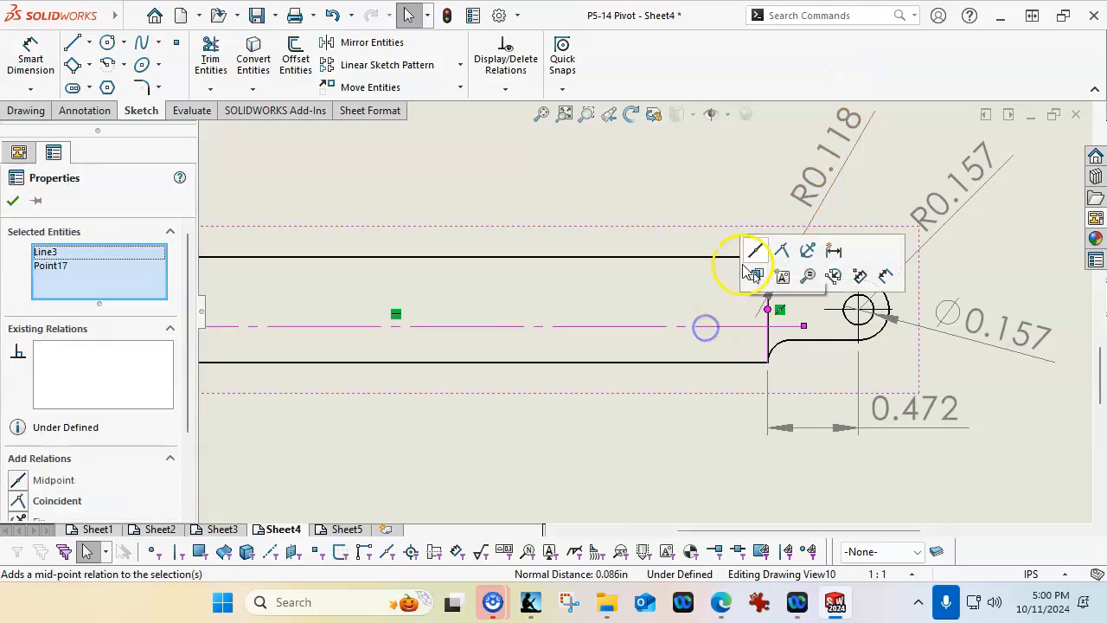
{"action": "left_click", "coordinate": [776, 249]}
{"action": "left_click", "coordinate": [698, 205]}
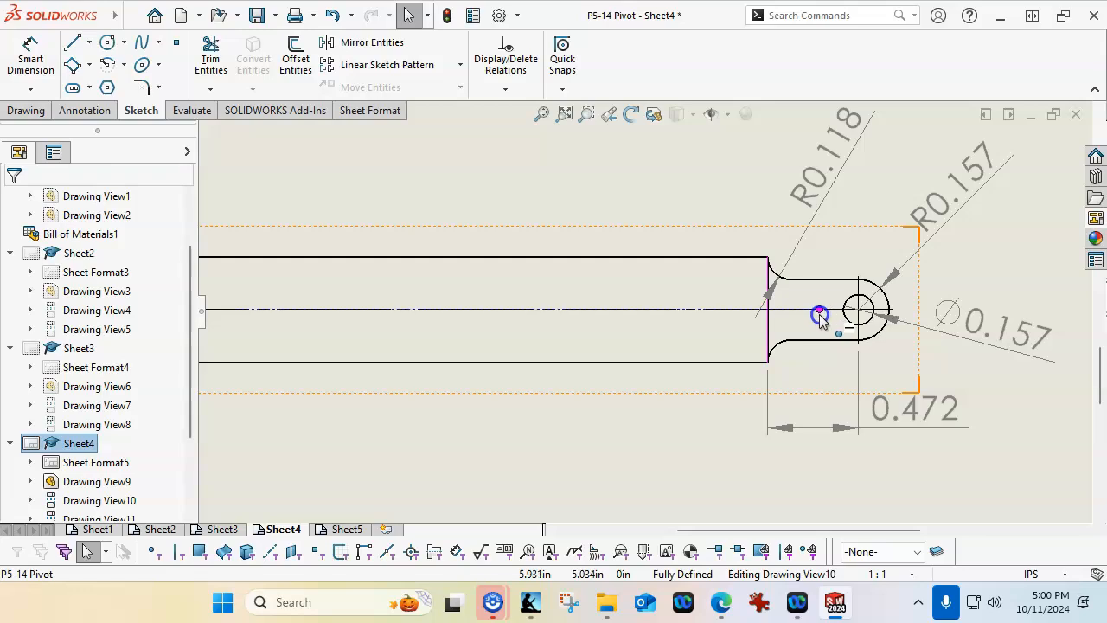
Extend the tab-side end of the sketched centerline farther toward the tab's hole, to a total length of about 4.32 in
{"action": "left_click_drag", "start_coordinate": [820, 316], "coordinate": [819, 315]}
{"action": "left_click", "coordinate": [612, 207]}
{"action": "scroll", "coordinate": [613, 208], "scroll_direction": "up", "scroll_amount": 4}
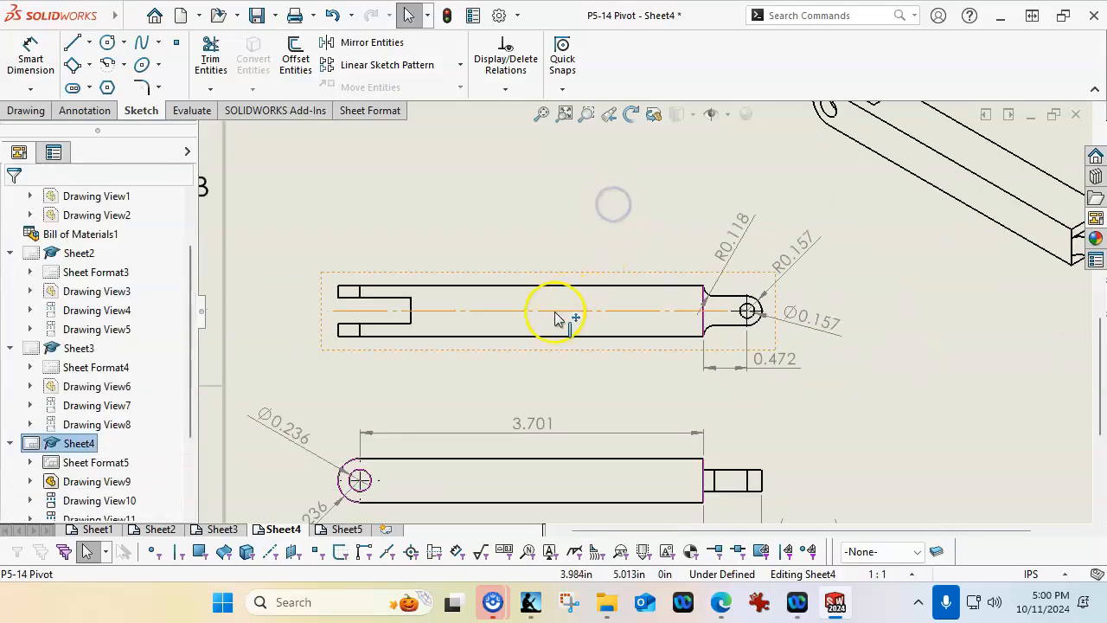
Add a driven dimension from the centerline to the slot's upper edge, placed beside the forked end of the top view
{"action": "scroll", "coordinate": [423, 319], "scroll_direction": "down", "scroll_amount": 3}
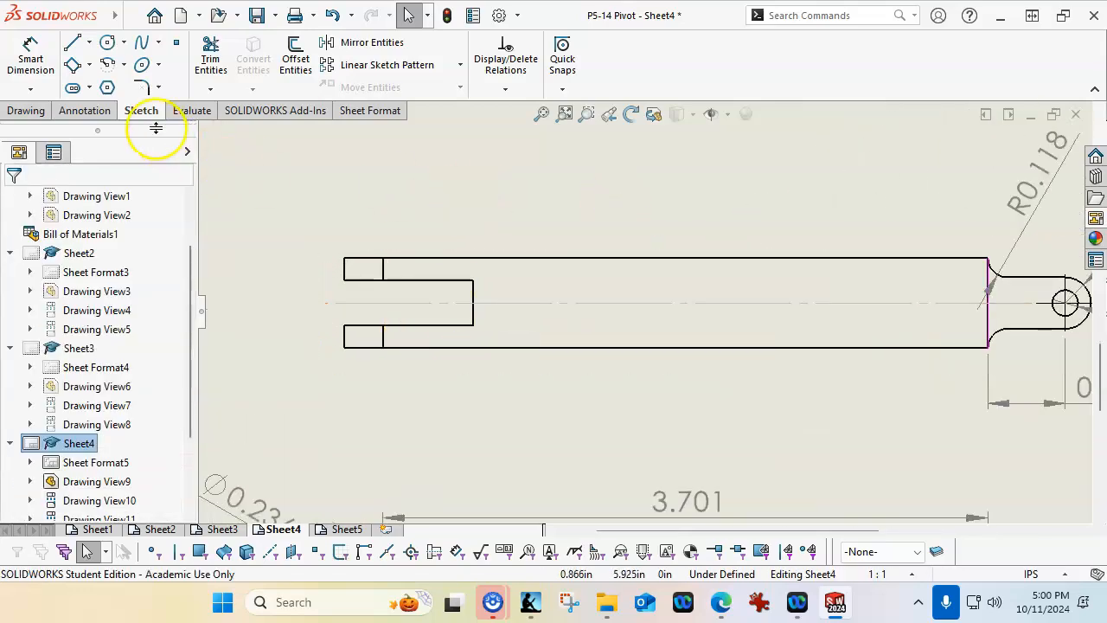
{"action": "left_click", "coordinate": [26, 54]}
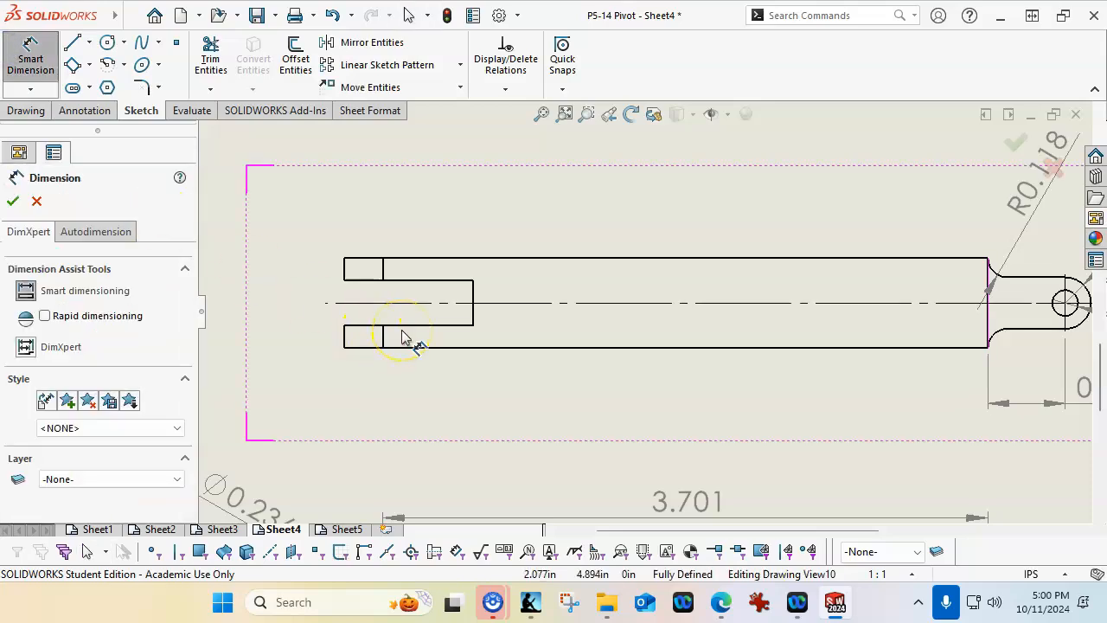
{"action": "scroll", "coordinate": [402, 336], "scroll_direction": "down", "scroll_amount": 2}
{"action": "left_click", "coordinate": [402, 295]}
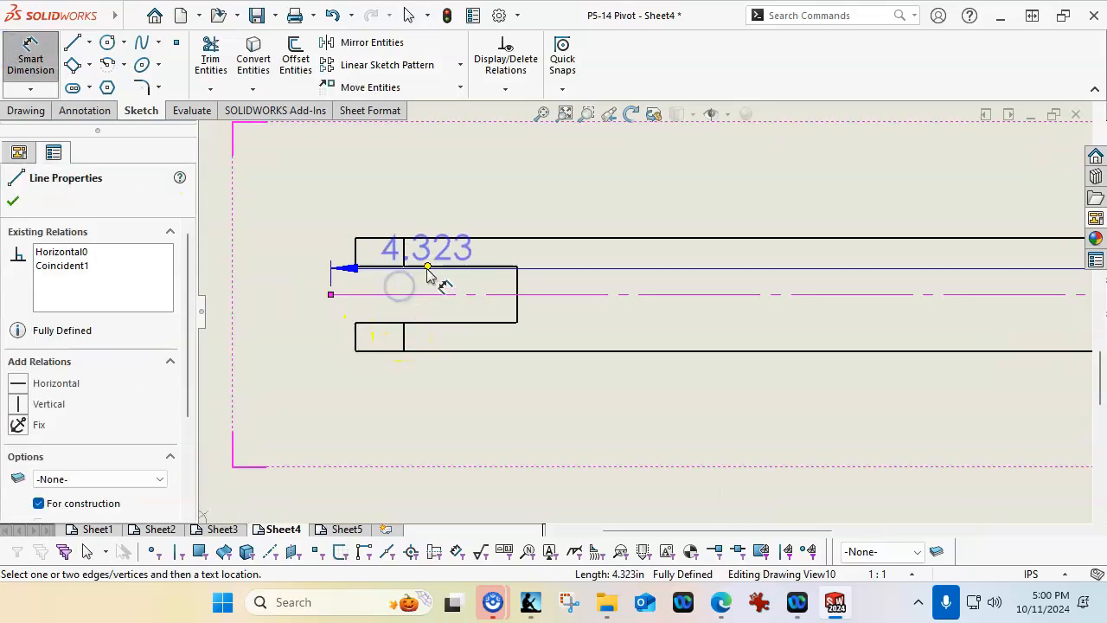
{"action": "left_click", "coordinate": [427, 269]}
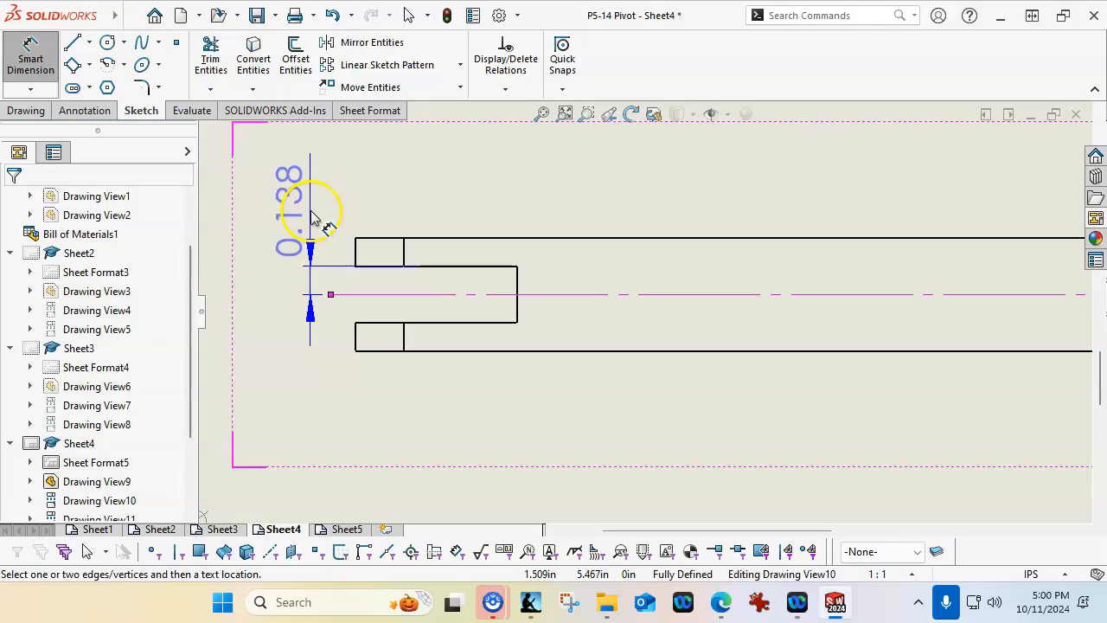
{"action": "left_click", "coordinate": [313, 194]}
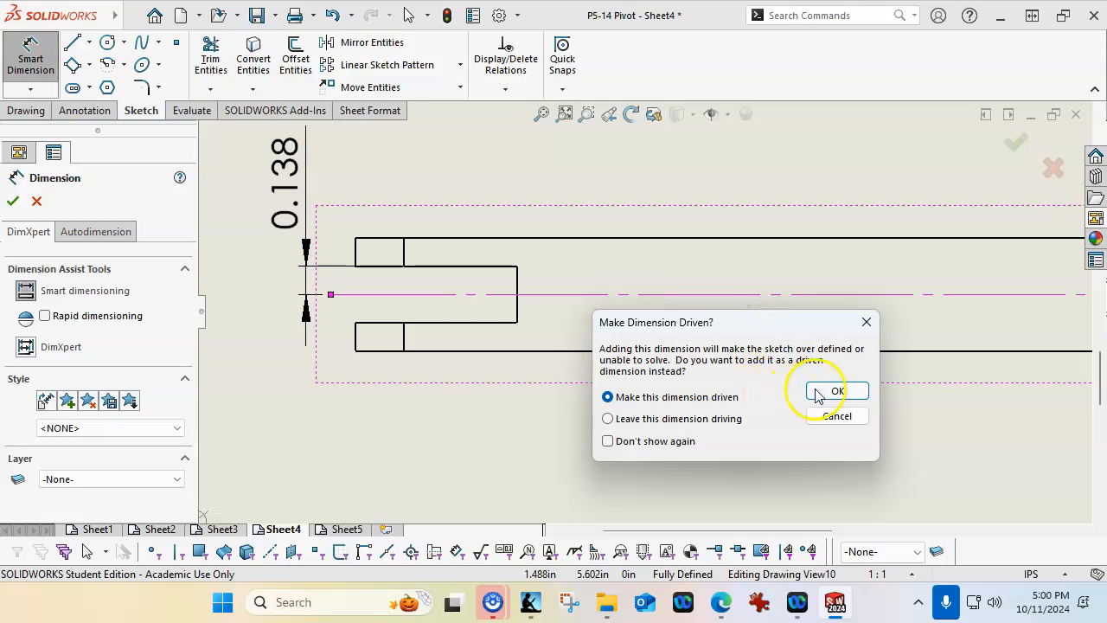
{"action": "left_click", "coordinate": [835, 390]}
Dimension the slot's full width between its upper and lower edges, placing it outside the slot's half-width dimension
{"action": "left_click", "coordinate": [449, 324]}
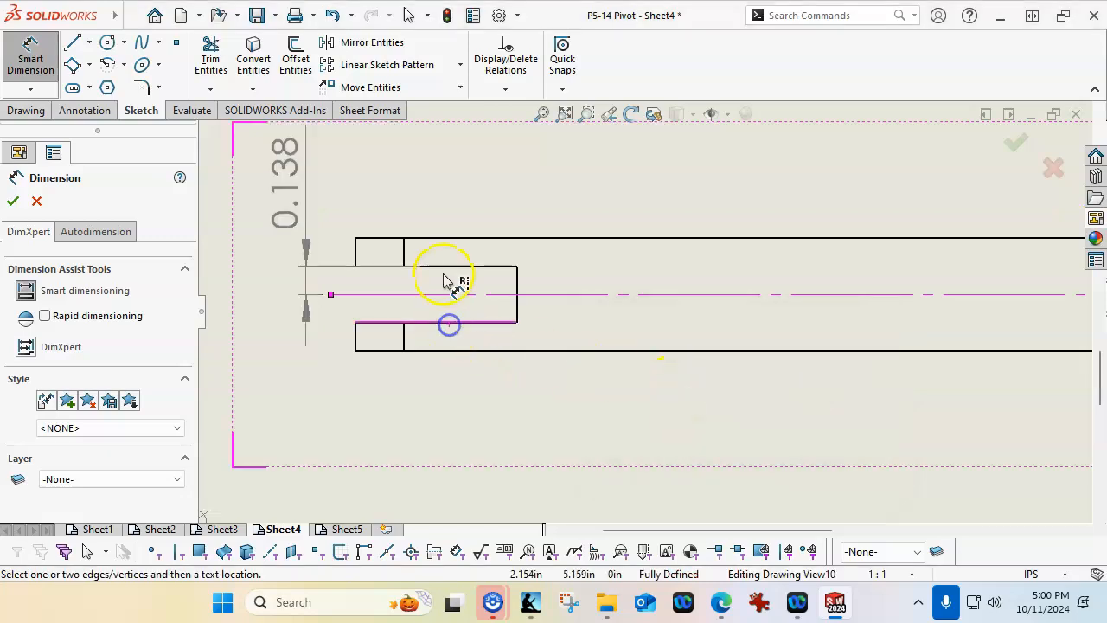
{"action": "left_click", "coordinate": [442, 275]}
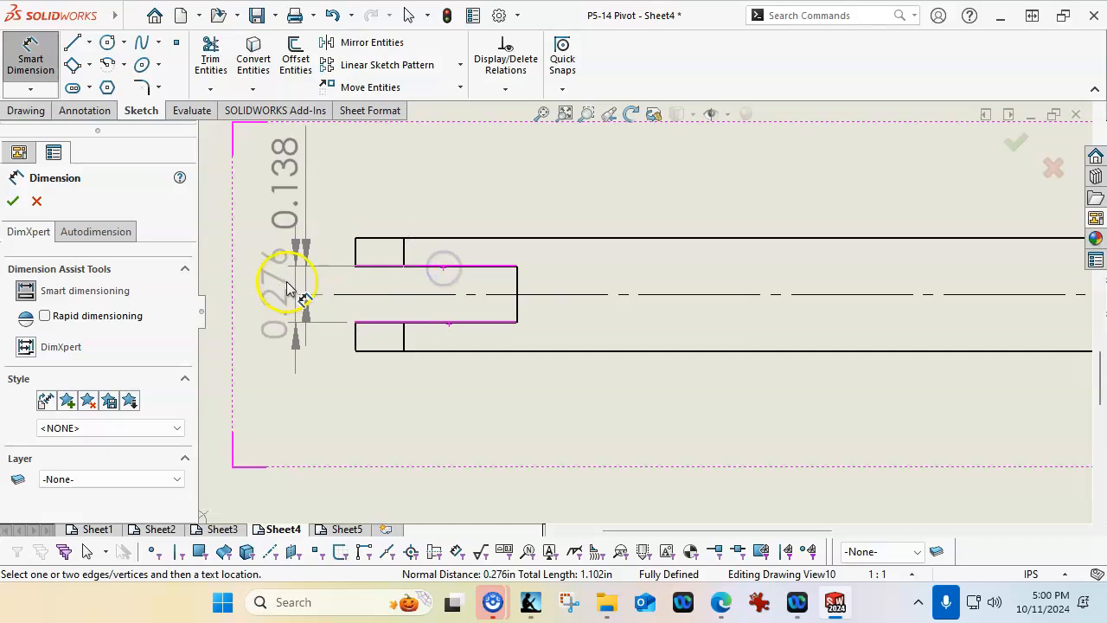
{"action": "key", "text": "z"}
{"action": "left_click", "coordinate": [356, 238]}
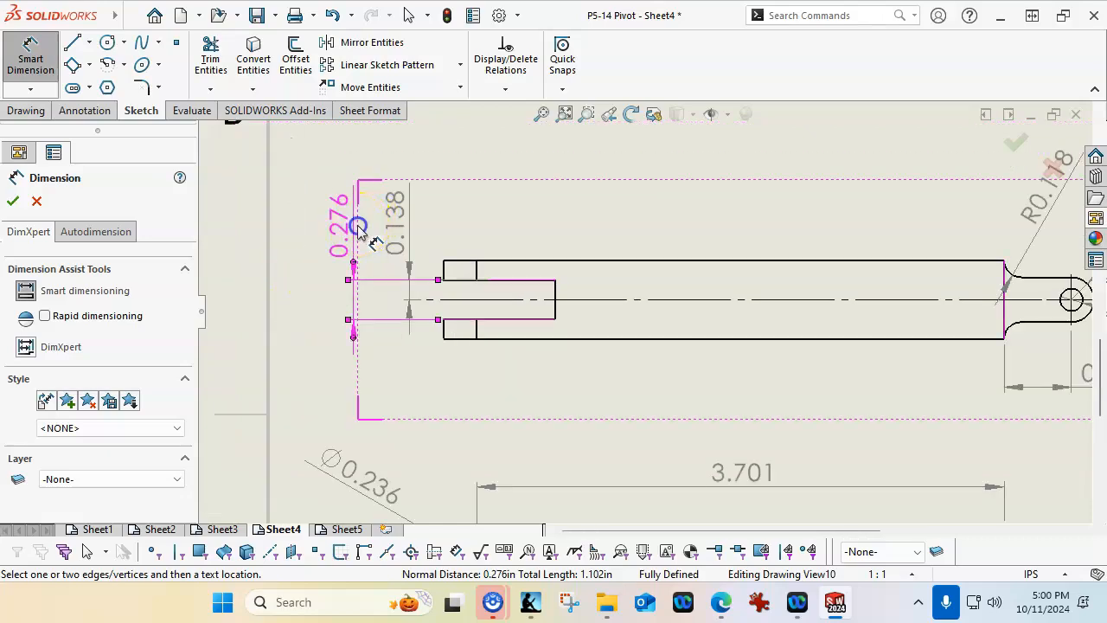
{"action": "left_click", "coordinate": [595, 216]}
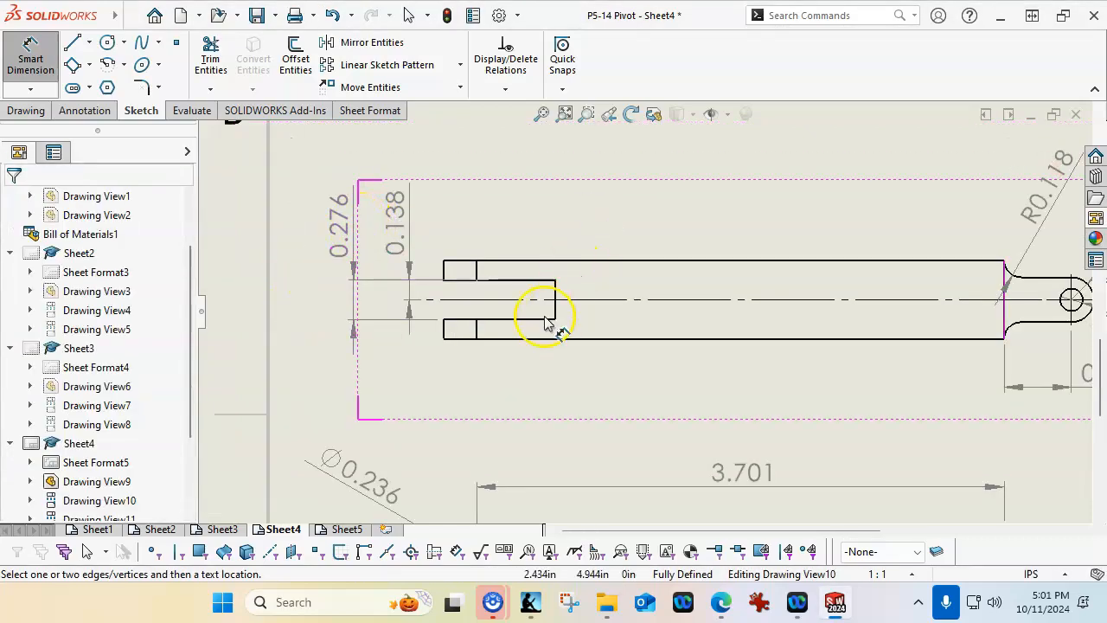
Dimension the Post Link body's overall width in the top view, placing it outside the slot width dimension
{"action": "left_click", "coordinate": [493, 338]}
{"action": "left_click", "coordinate": [488, 263]}
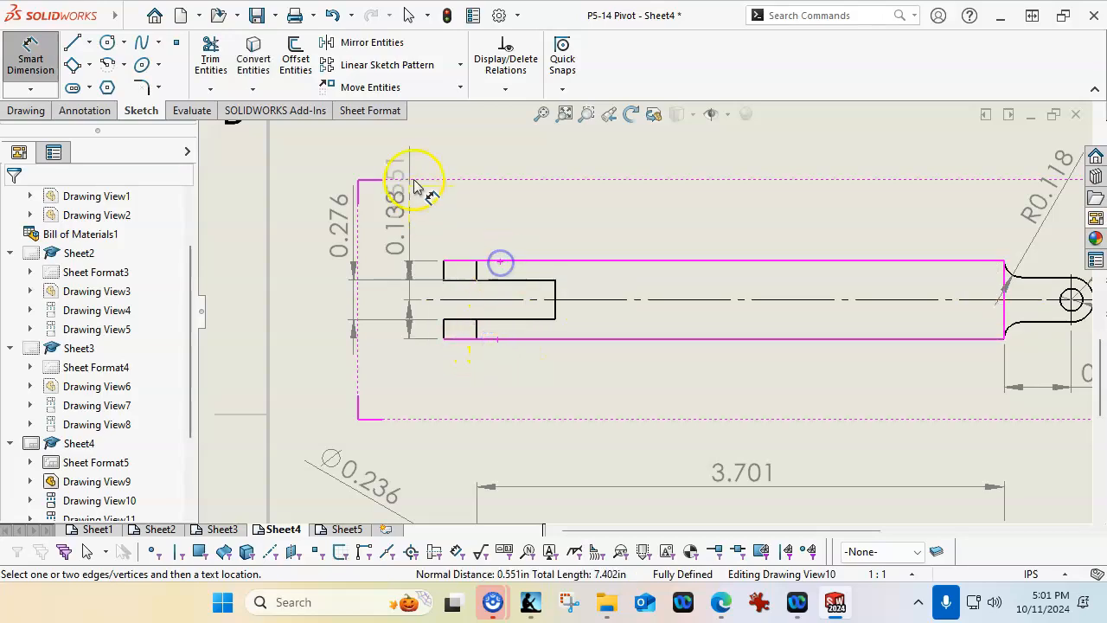
{"action": "left_click", "coordinate": [293, 211]}
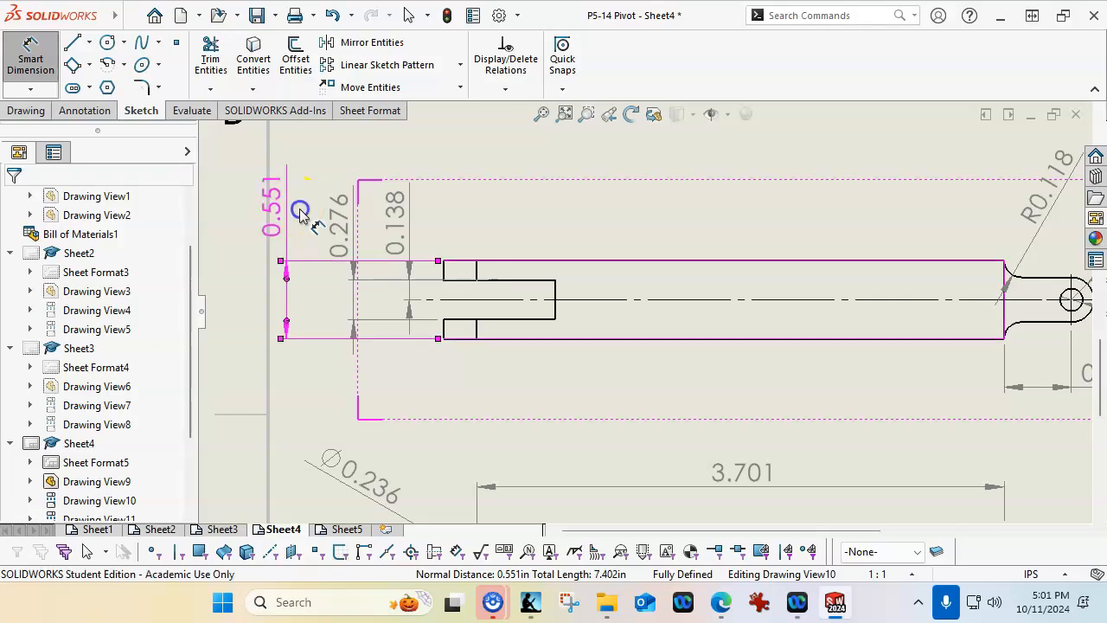
Raise the slot's full-width and half-width dimension texts to line up with the body's overall width text
{"action": "left_click", "coordinate": [342, 213]}
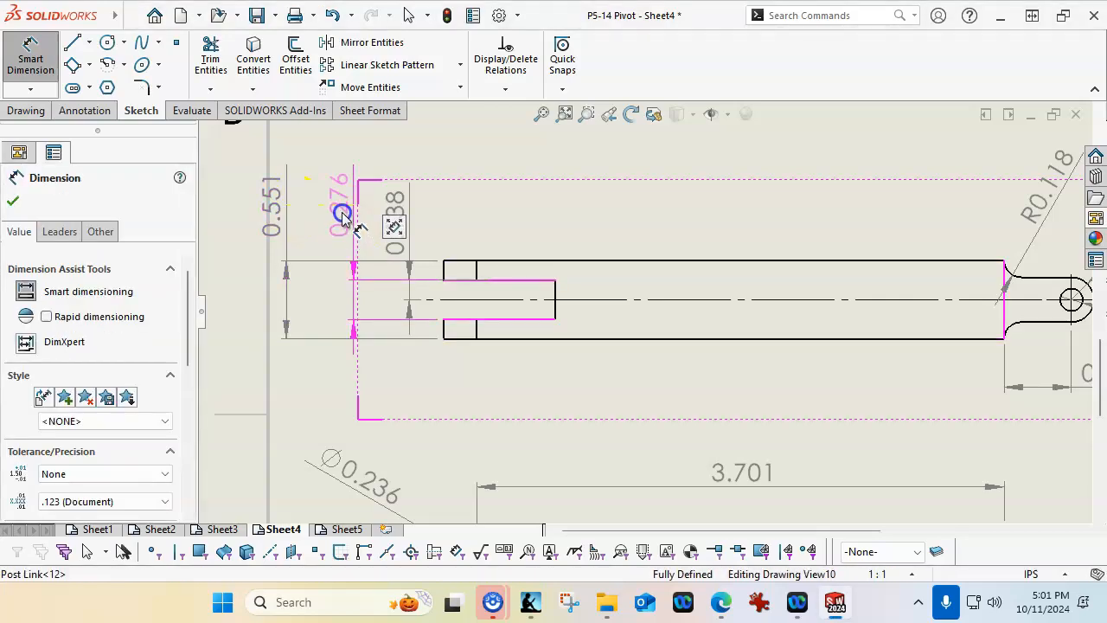
{"action": "left_click", "coordinate": [394, 198]}
{"action": "left_click", "coordinate": [547, 227]}
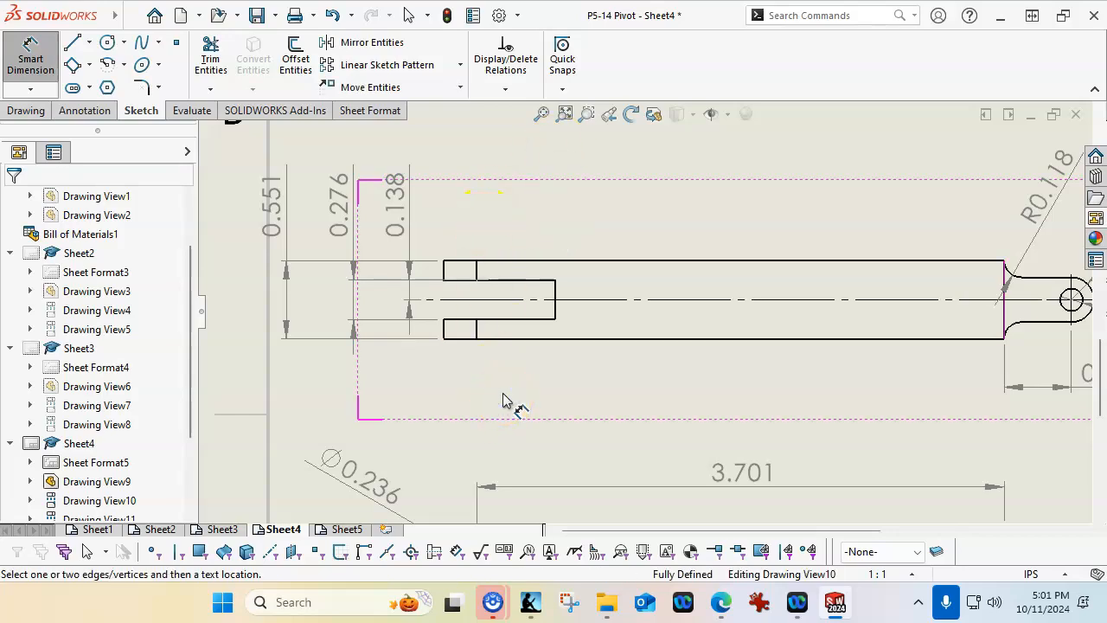
Move the body's overall width dimension closer to the slot width dimension in the Post Link top view
{"action": "scroll", "coordinate": [503, 363], "scroll_direction": "up", "scroll_amount": 2}
{"action": "scroll", "coordinate": [502, 361], "scroll_direction": "down", "scroll_amount": 1}
{"action": "left_click", "coordinate": [378, 215]}
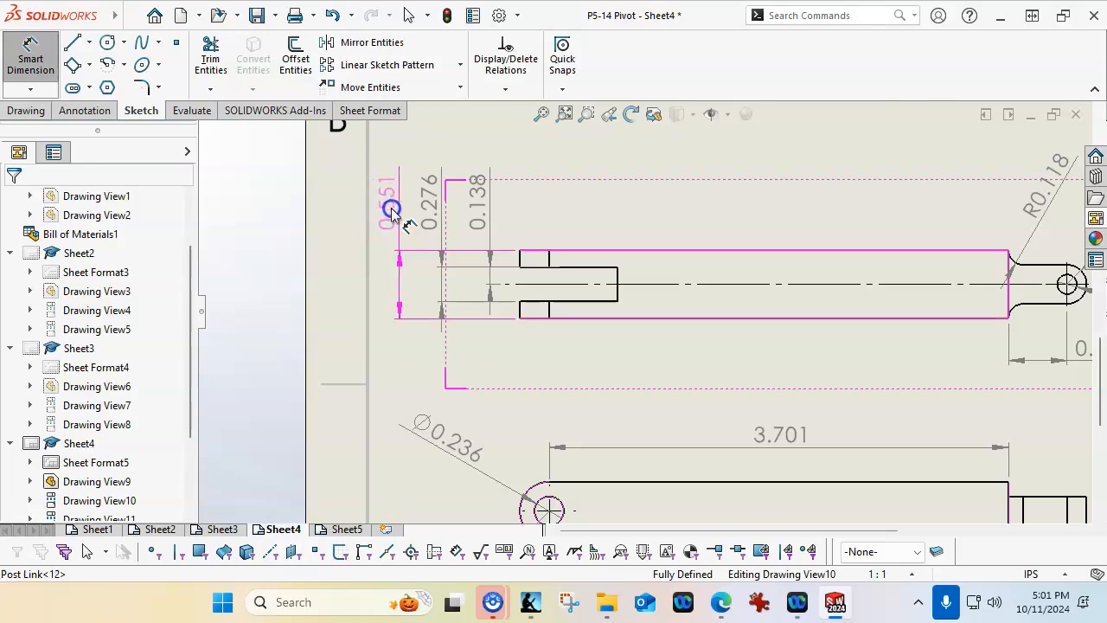
Dimension the upper fork prong's thickness in the Post Link top view as a parenthesized reference dimension beside the fork end
{"action": "scroll", "coordinate": [560, 270], "scroll_direction": "down", "scroll_amount": 2}
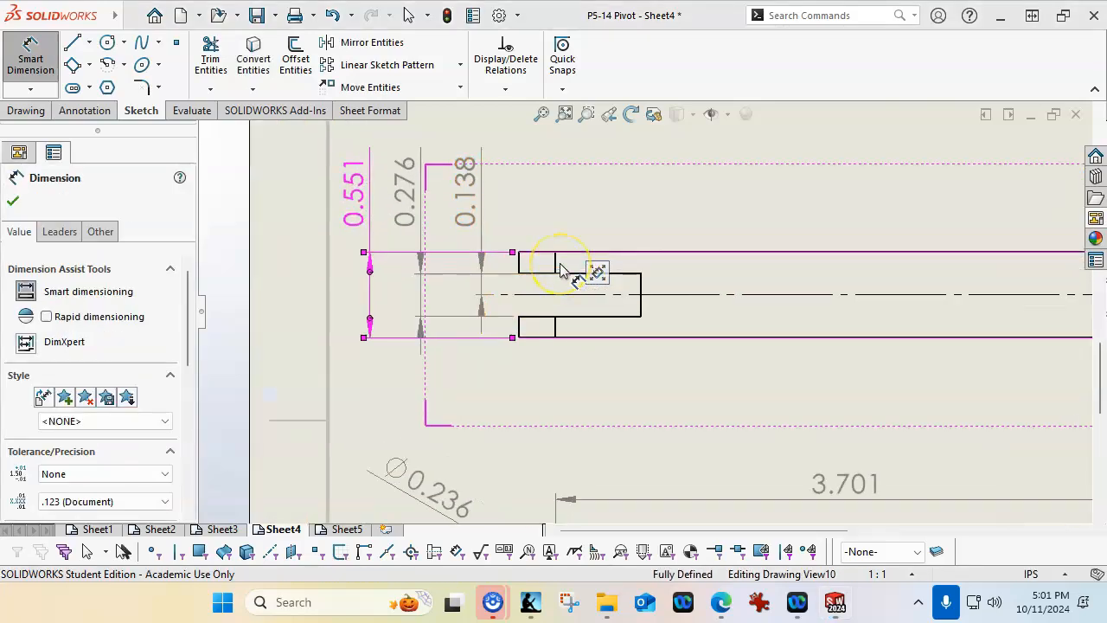
{"action": "left_click", "coordinate": [570, 275]}
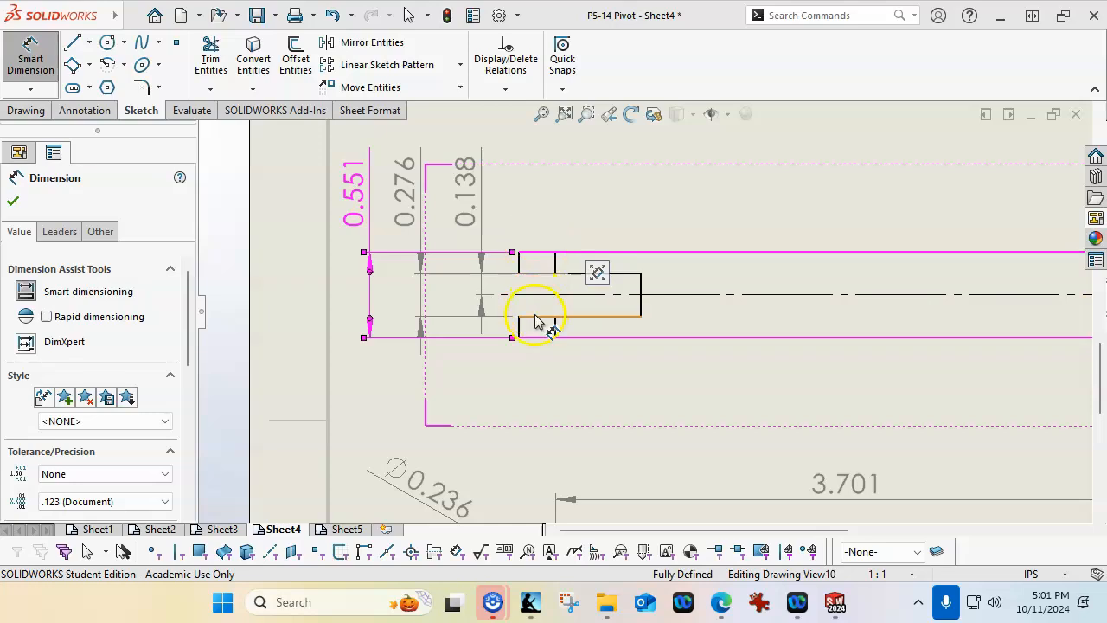
{"action": "left_click", "coordinate": [519, 266]}
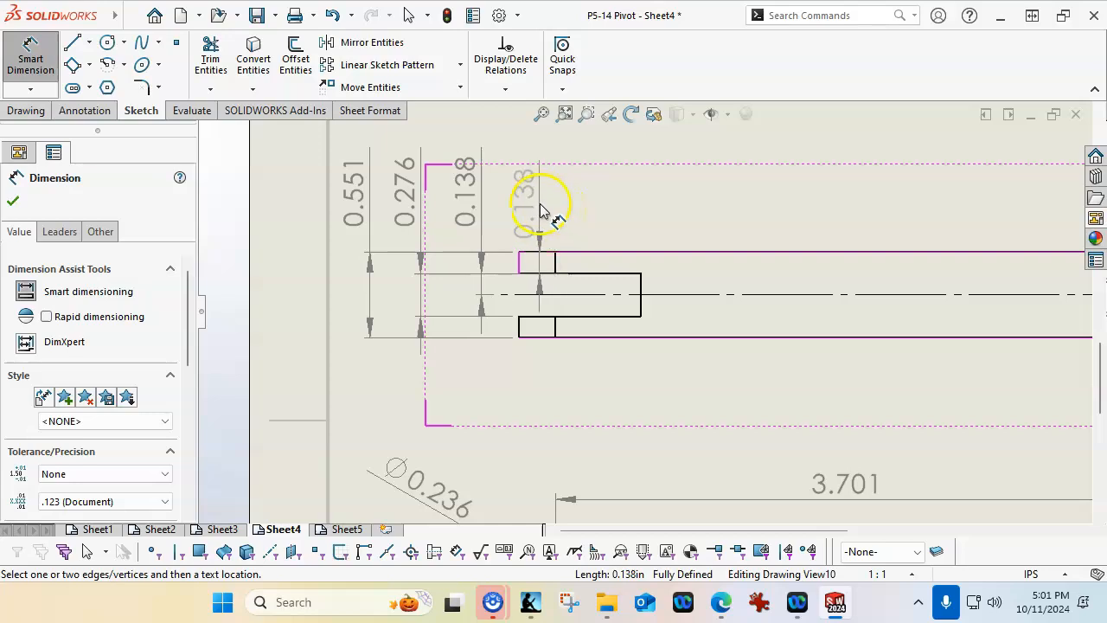
{"action": "left_click", "coordinate": [524, 206]}
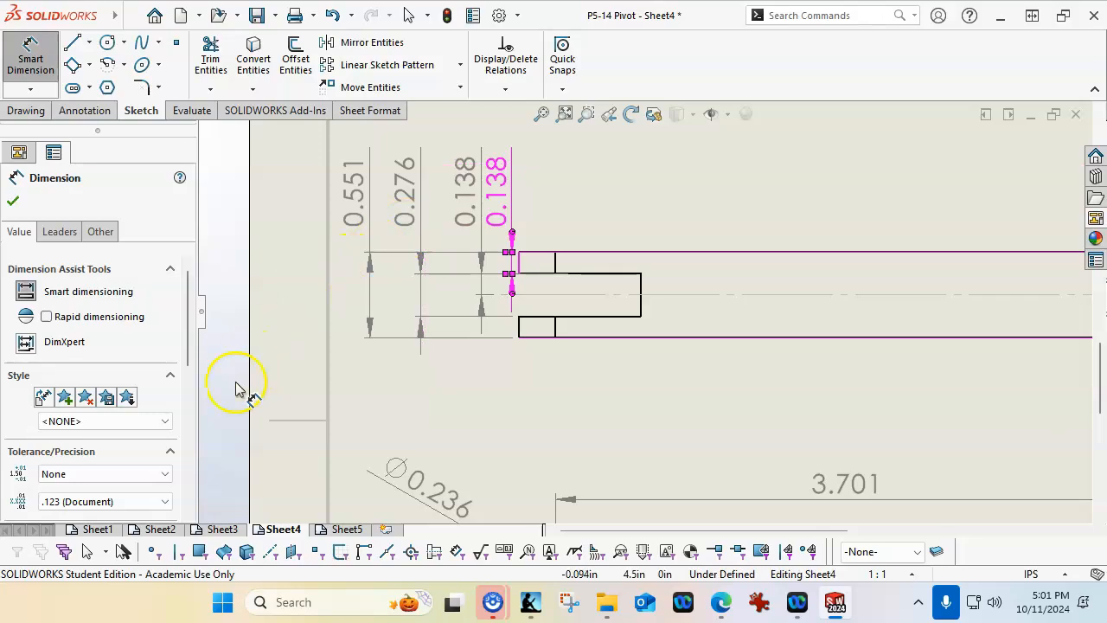
{"action": "left_click_drag", "start_coordinate": [187, 341], "coordinate": [185, 395]}
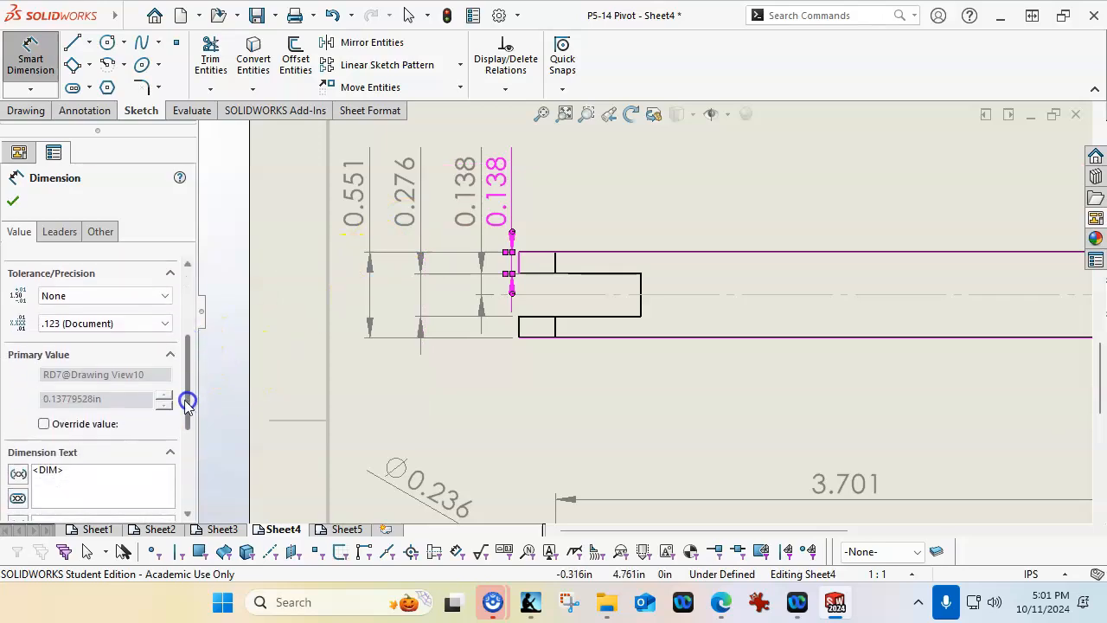
{"action": "left_click", "coordinate": [12, 200]}
Space out the top view's fork dimensions by moving the slot half-width dimension outward and the overall width dimension inward
{"action": "left_click_drag", "start_coordinate": [510, 212], "coordinate": [452, 201]}
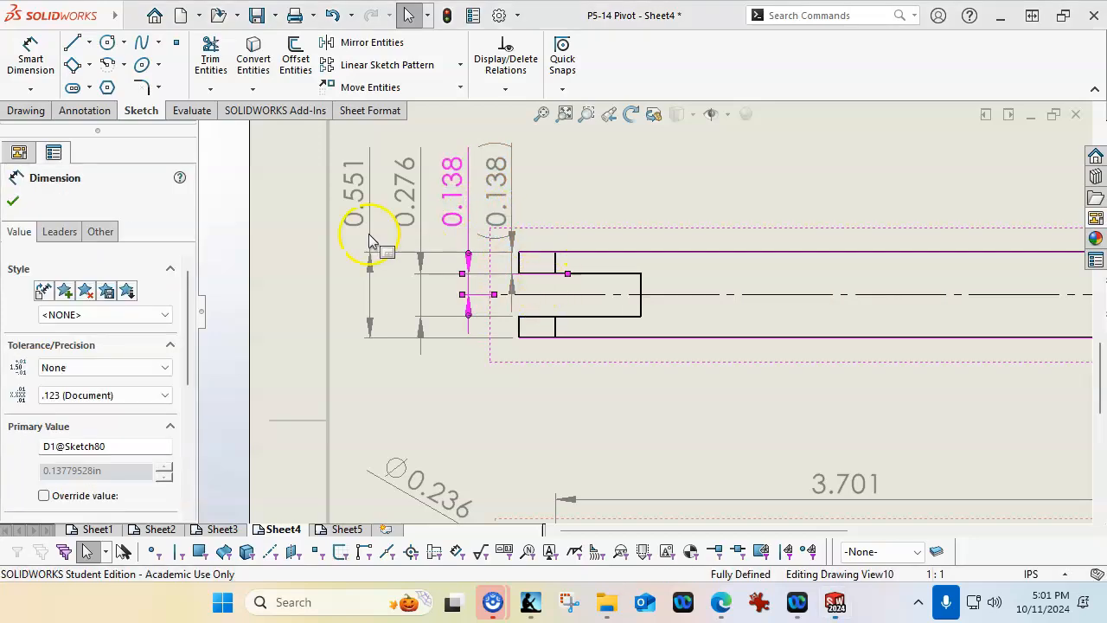
{"action": "left_click", "coordinate": [363, 196]}
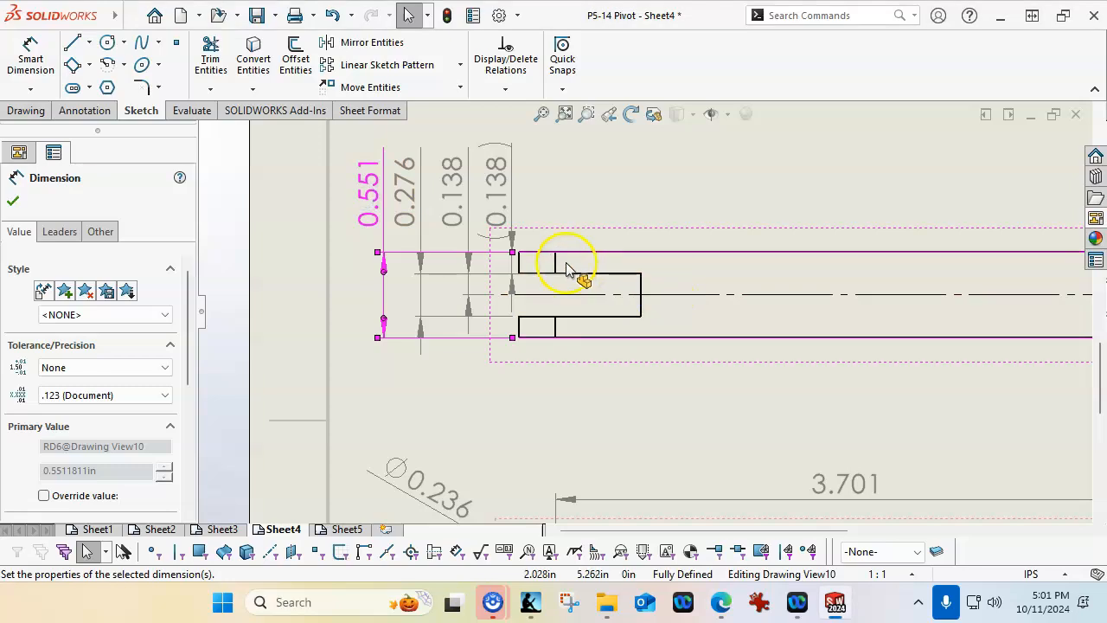
{"action": "left_click", "coordinate": [605, 165]}
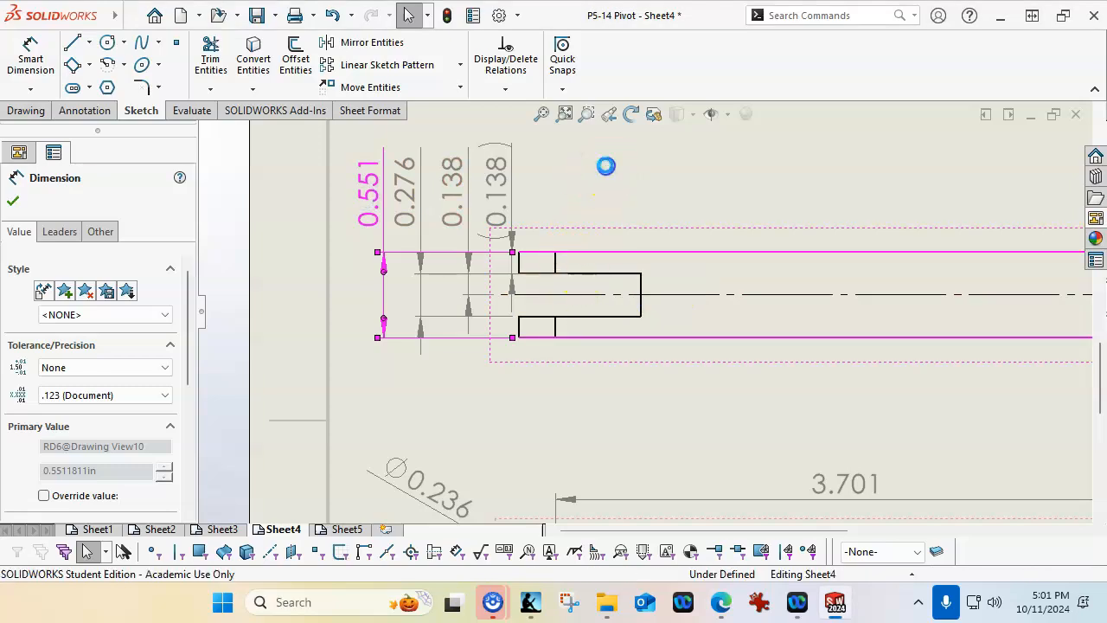
Check the Post Link sheet's layout and switch to the Handle detail sheet, Sheet5
{"action": "scroll", "coordinate": [605, 212], "scroll_direction": "up", "scroll_amount": 3}
{"action": "scroll", "coordinate": [847, 358], "scroll_direction": "up", "scroll_amount": 1}
{"action": "scroll", "coordinate": [853, 371], "scroll_direction": "down", "scroll_amount": 1}
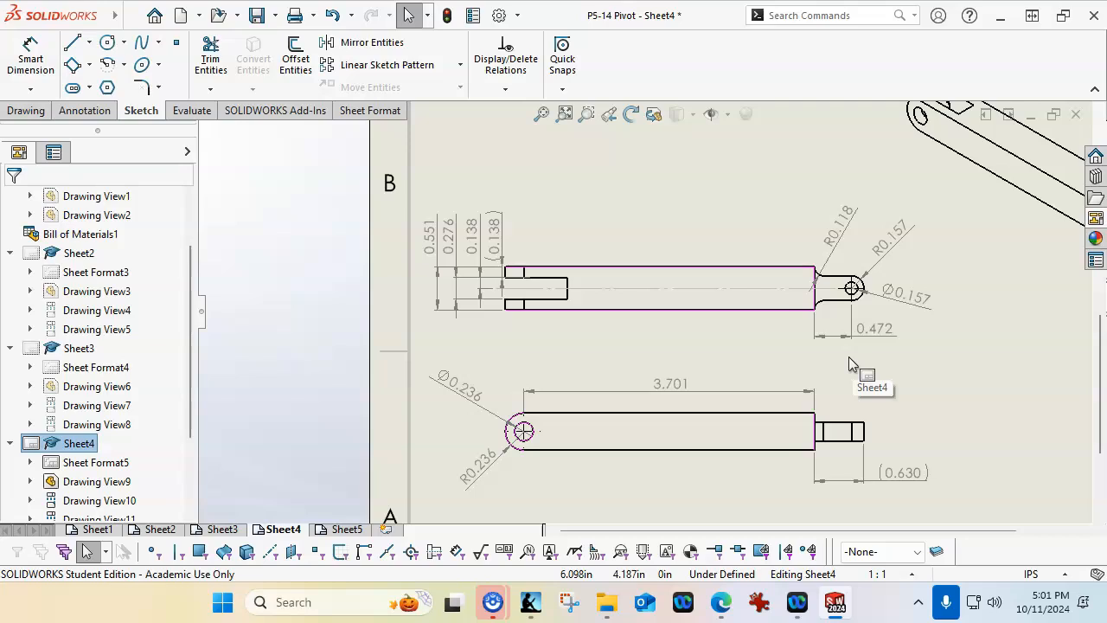
{"action": "key", "text": "f"}
{"action": "left_click", "coordinate": [342, 529]}
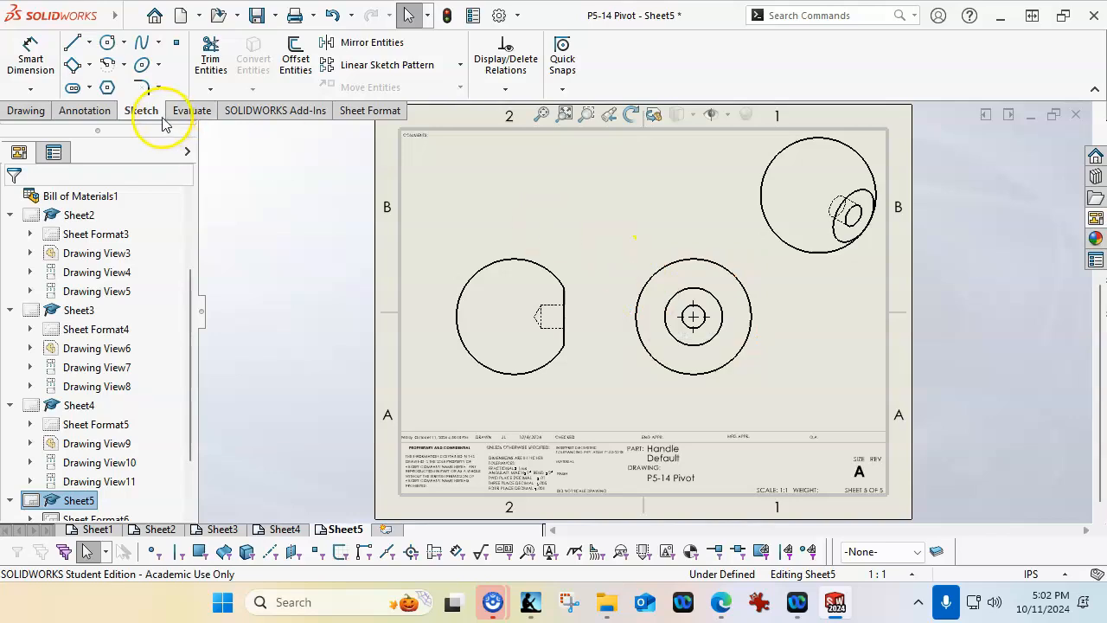
{"action": "left_click", "coordinate": [30, 59]}
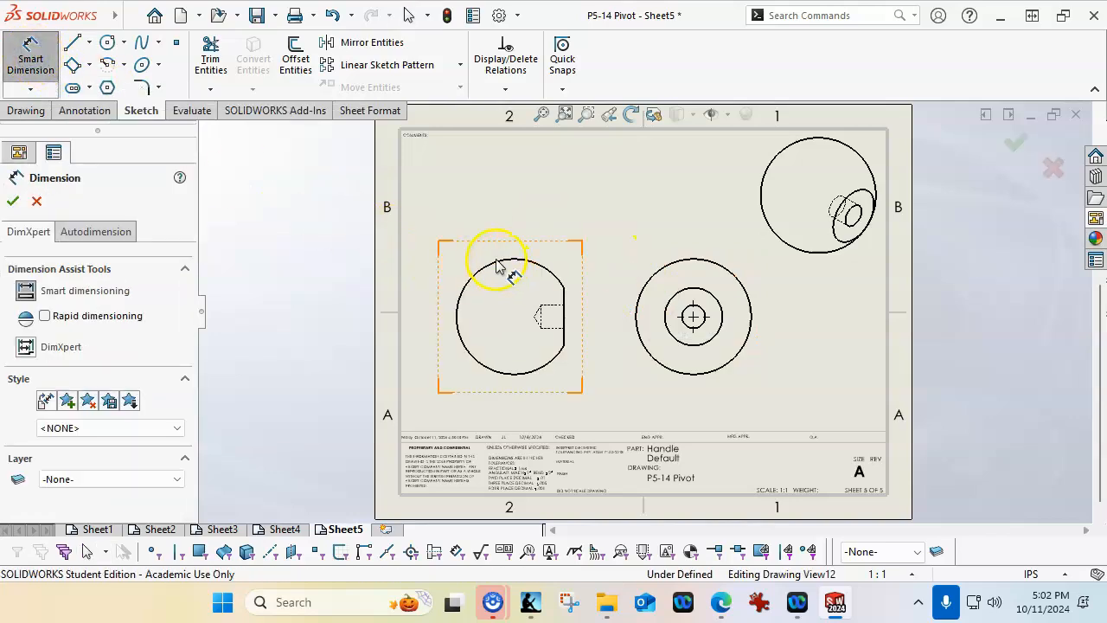
{"action": "left_click", "coordinate": [499, 218]}
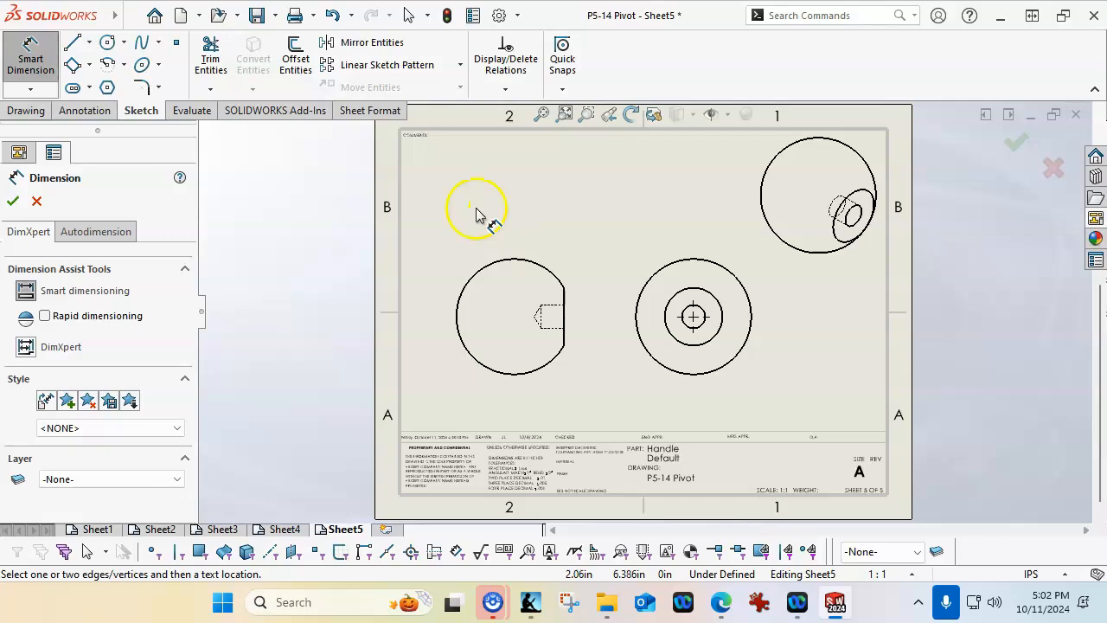
{"action": "key", "text": "Escape"}
Add a center mark to the large arc of the Handle's side view that shows the flat face
{"action": "left_click", "coordinate": [84, 111]}
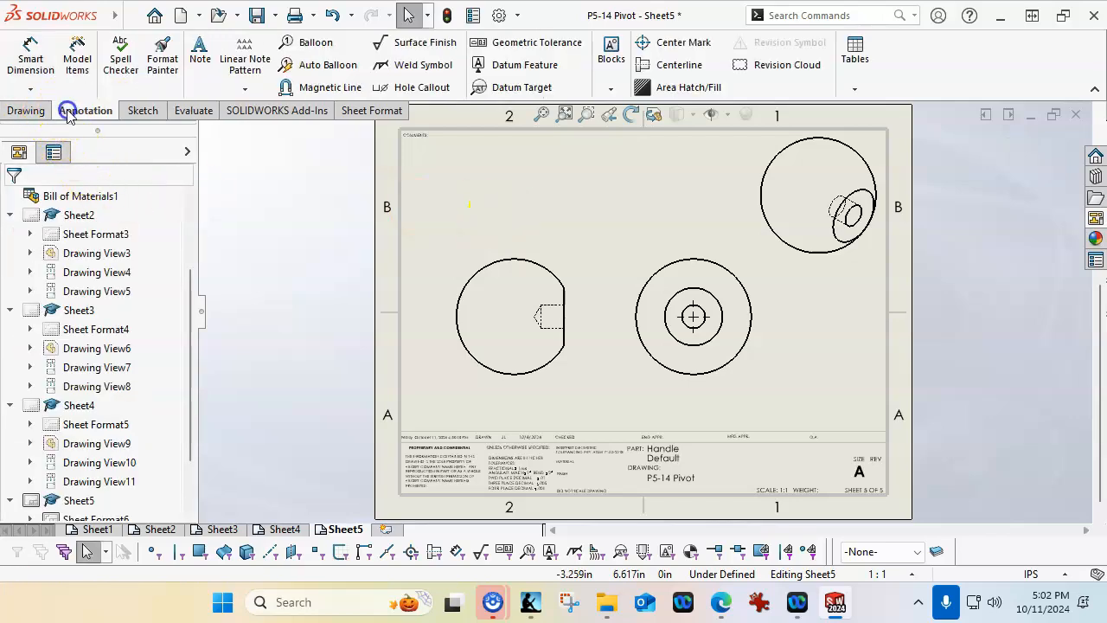
{"action": "left_click", "coordinate": [674, 42]}
{"action": "left_click", "coordinate": [528, 261]}
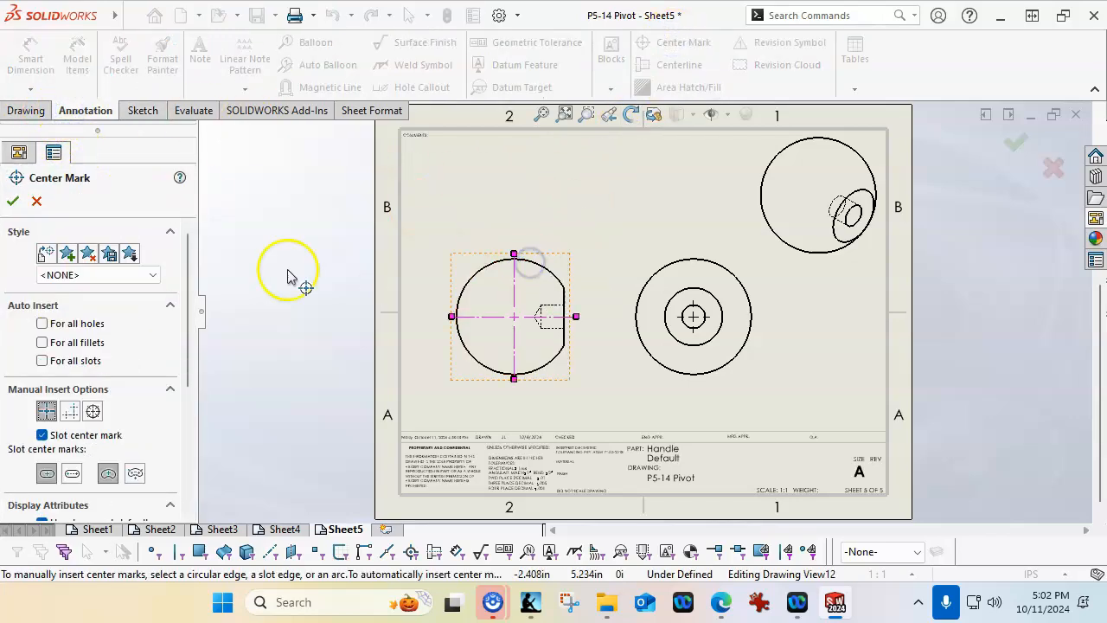
{"action": "left_click", "coordinate": [13, 201]}
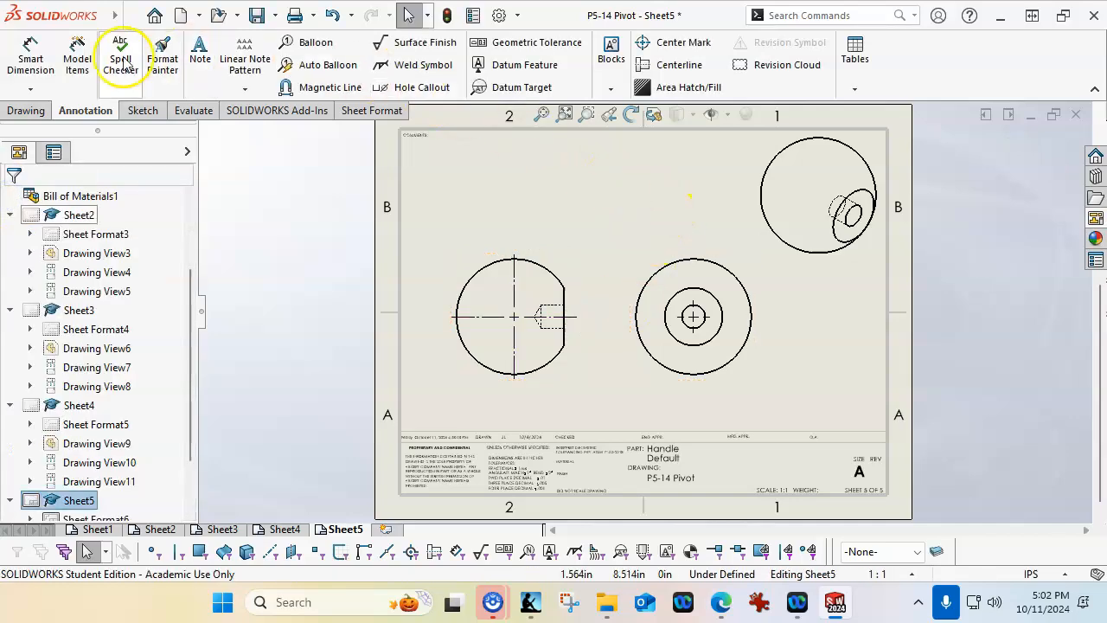
Dimension the radius of the Handle's spherical arc, placing it up and to the left of the side view
{"action": "left_click", "coordinate": [17, 68]}
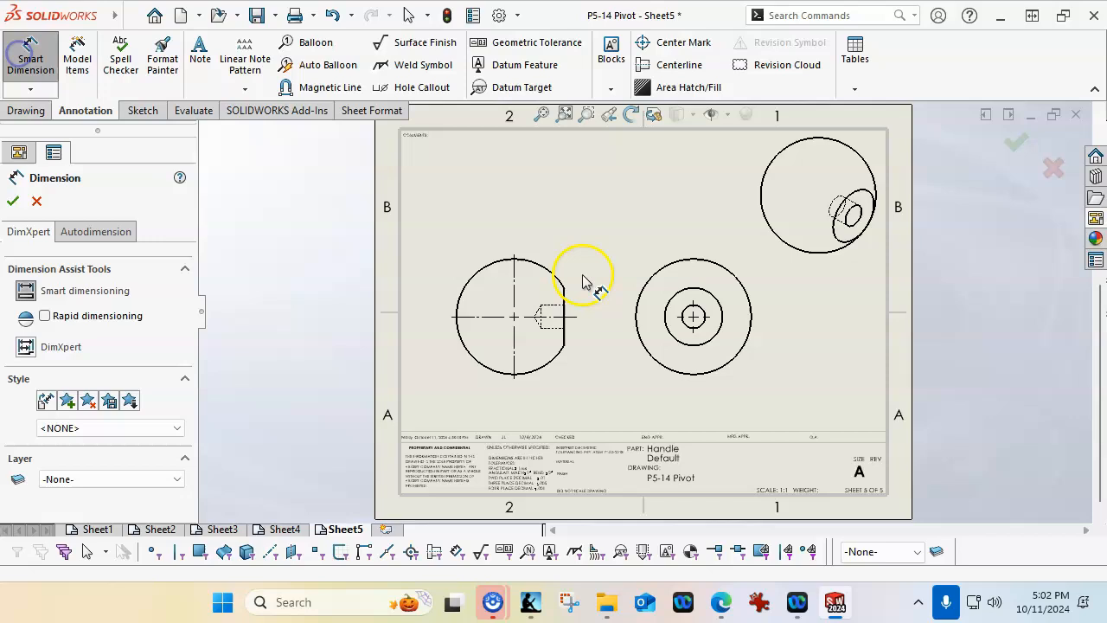
{"action": "left_click", "coordinate": [482, 267]}
{"action": "left_click", "coordinate": [451, 231]}
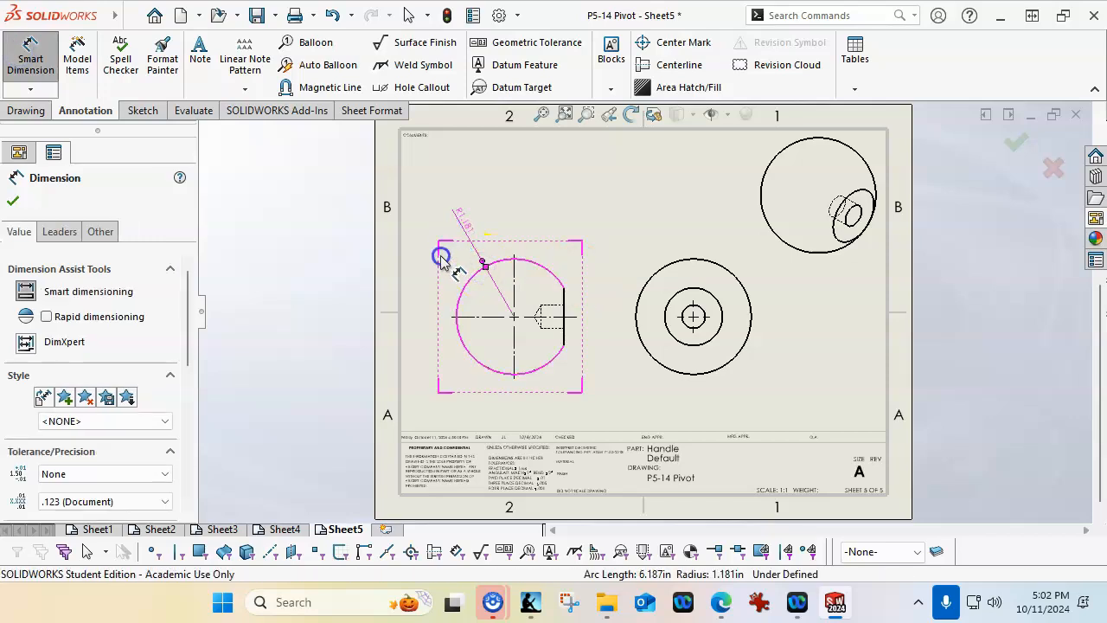
Dimension the horizontal distance from the Handle's center mark to its flat face, placing it above the side view
{"action": "left_click", "coordinate": [563, 298]}
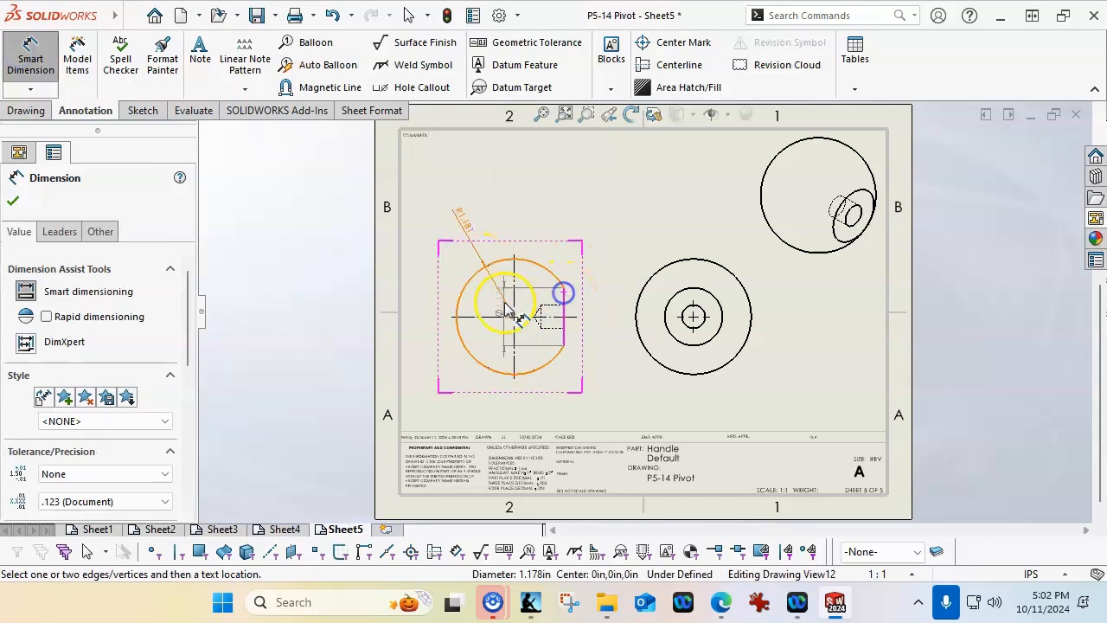
{"action": "left_click", "coordinate": [514, 291]}
{"action": "left_click", "coordinate": [529, 225]}
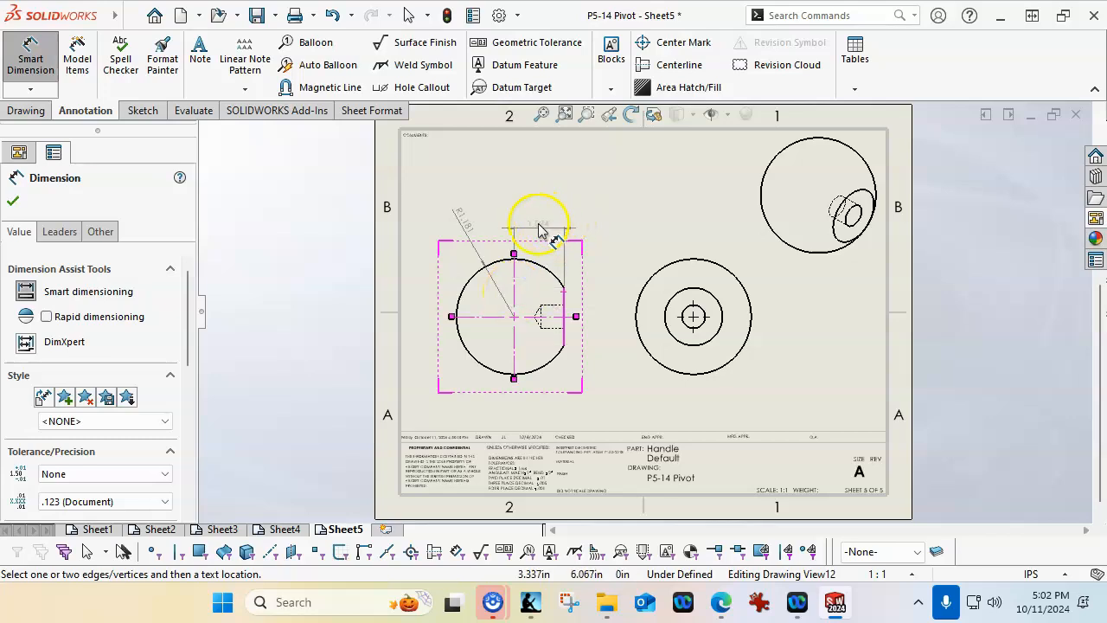
{"action": "left_click", "coordinate": [657, 267]}
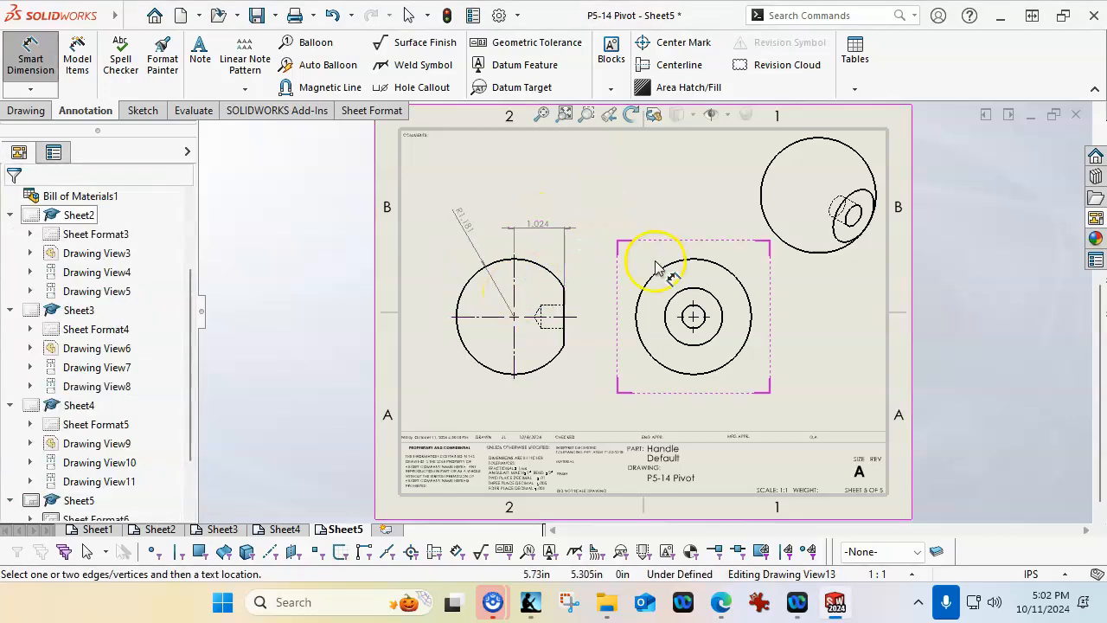
Add a hole callout to the Handle's central hole in the circular view, placing it below and to the right
{"action": "left_click", "coordinate": [405, 87]}
{"action": "left_click", "coordinate": [702, 333]}
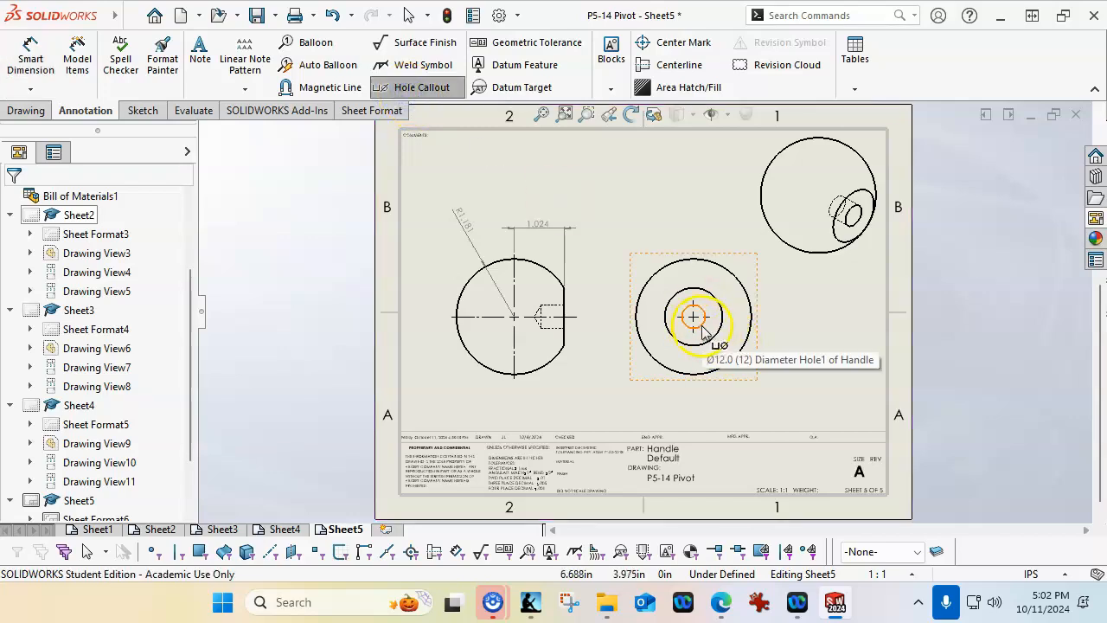
{"action": "left_click", "coordinate": [788, 370]}
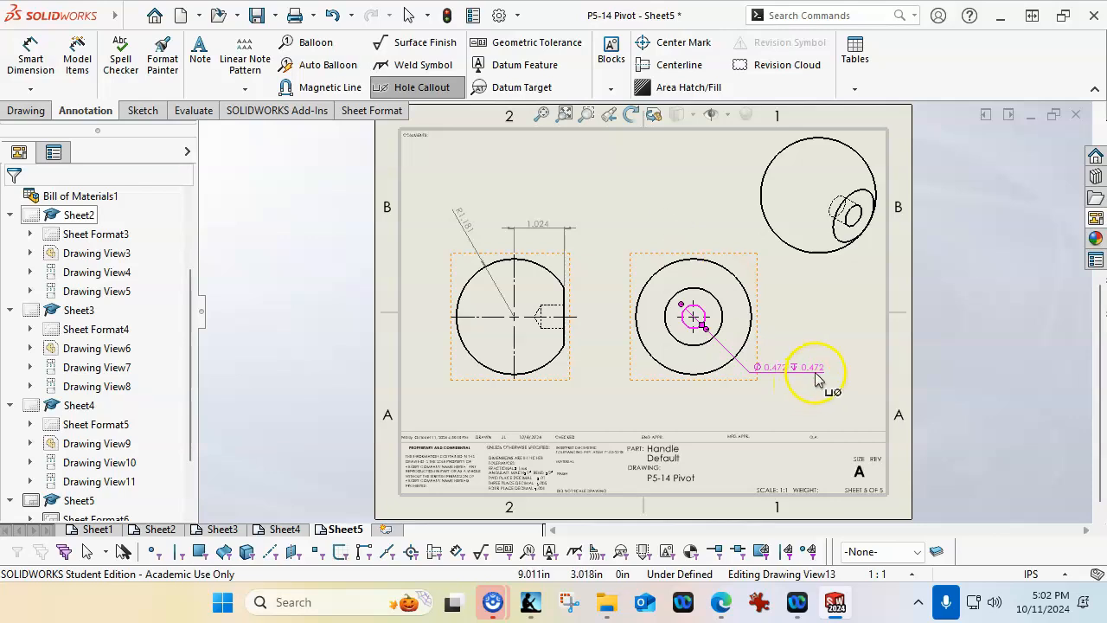
{"action": "key", "text": "Escape"}
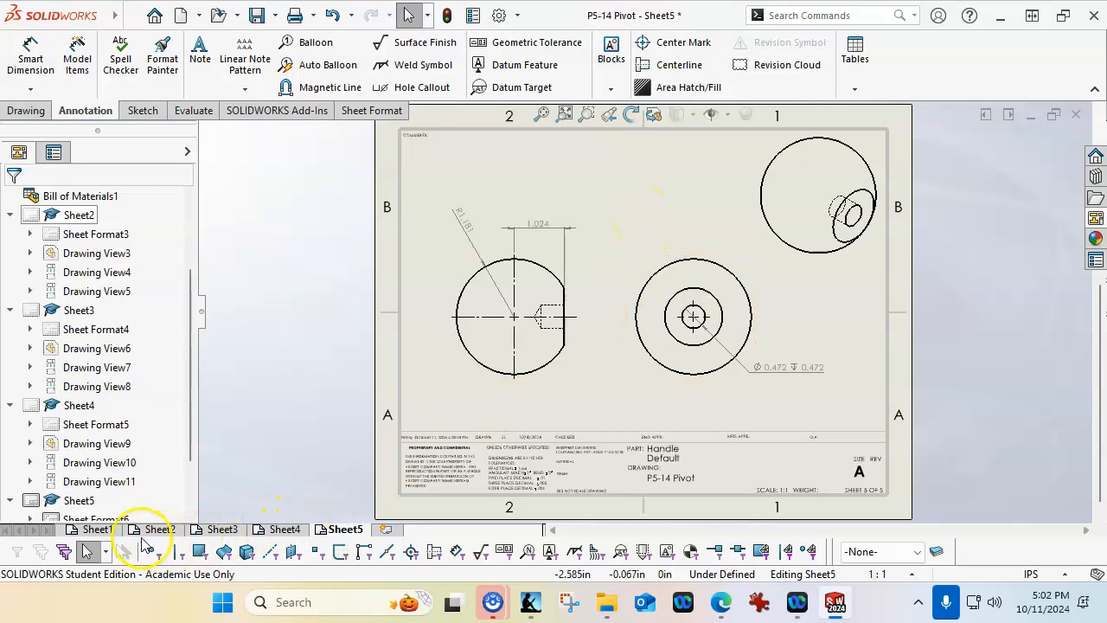
Review the assembly sheet and the part detail sheets, Sheet1 through Sheet5, for complete views and dimensions
{"action": "left_click", "coordinate": [102, 529]}
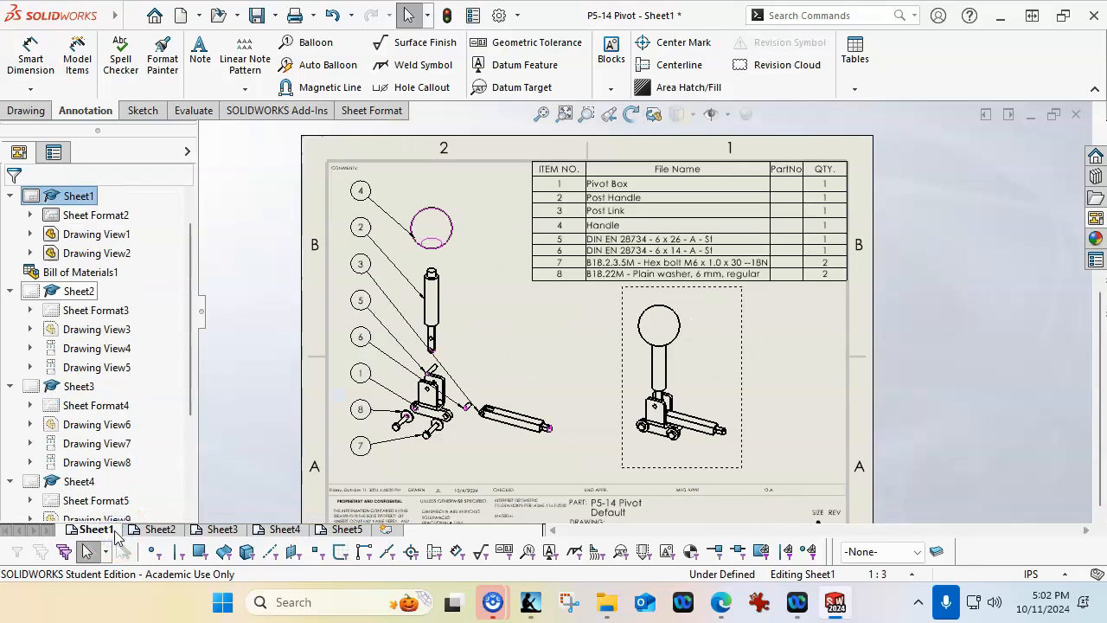
{"action": "left_click", "coordinate": [170, 530]}
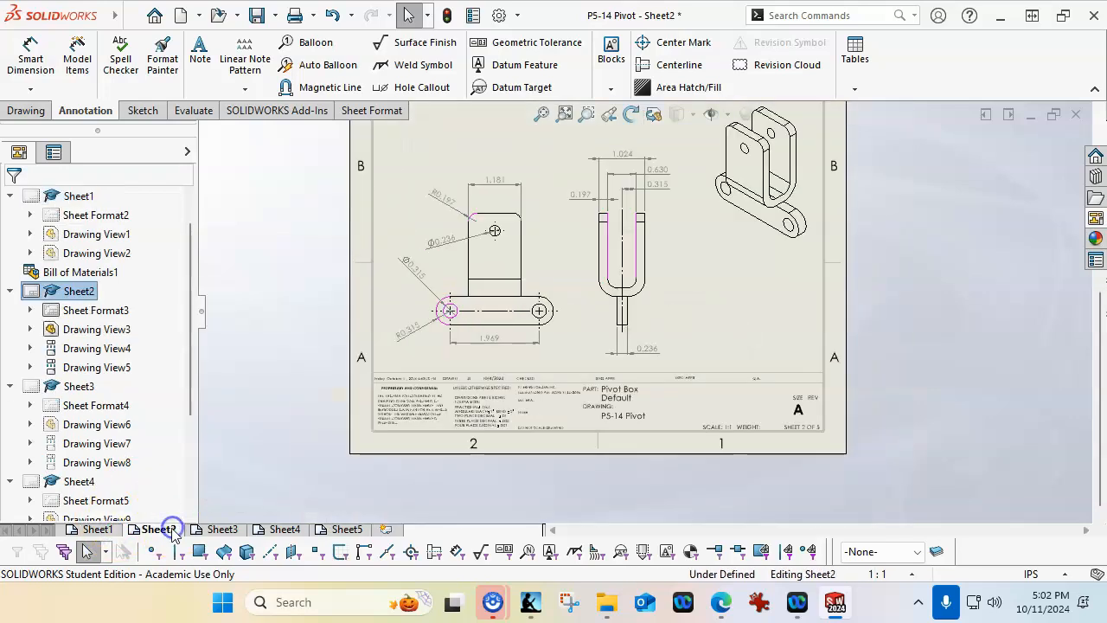
{"action": "left_click", "coordinate": [679, 288]}
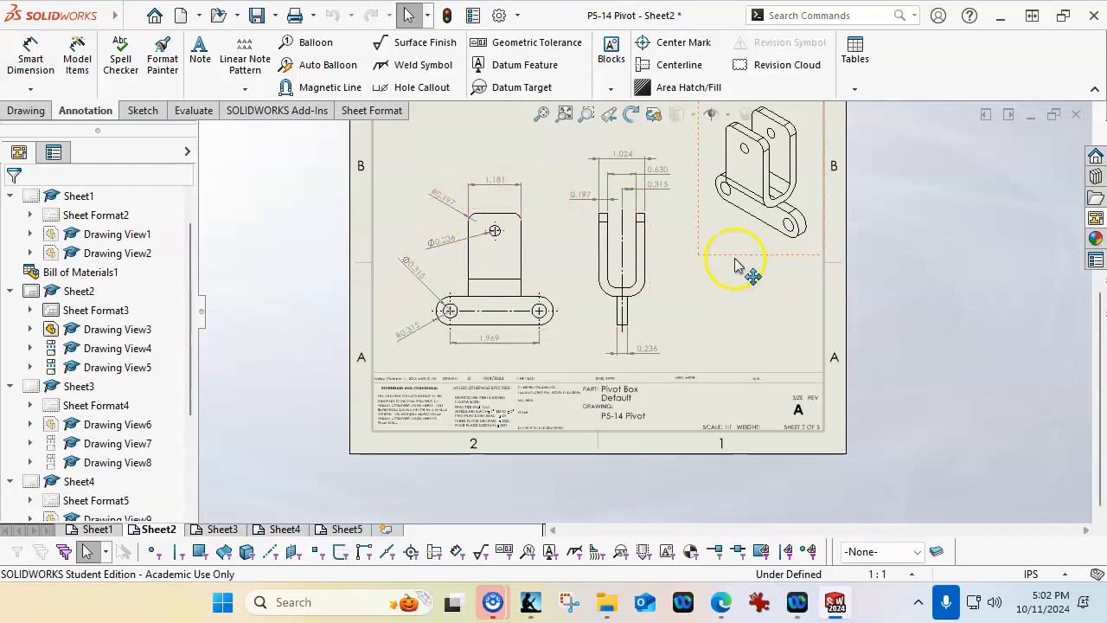
{"action": "scroll", "coordinate": [655, 165], "scroll_direction": "down", "scroll_amount": 1}
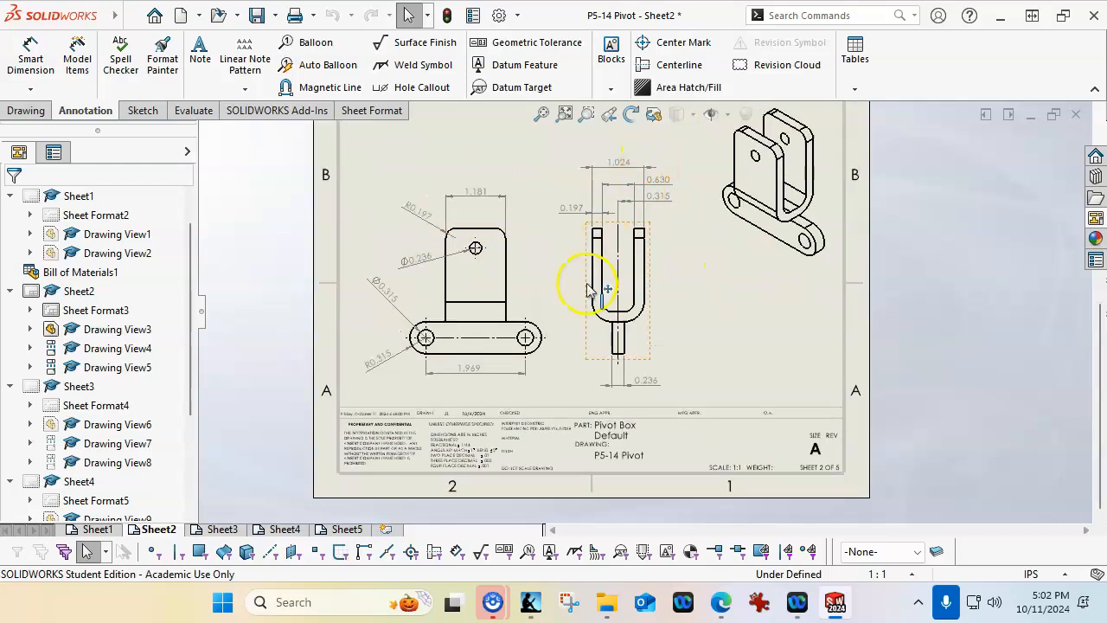
{"action": "left_click", "coordinate": [222, 529]}
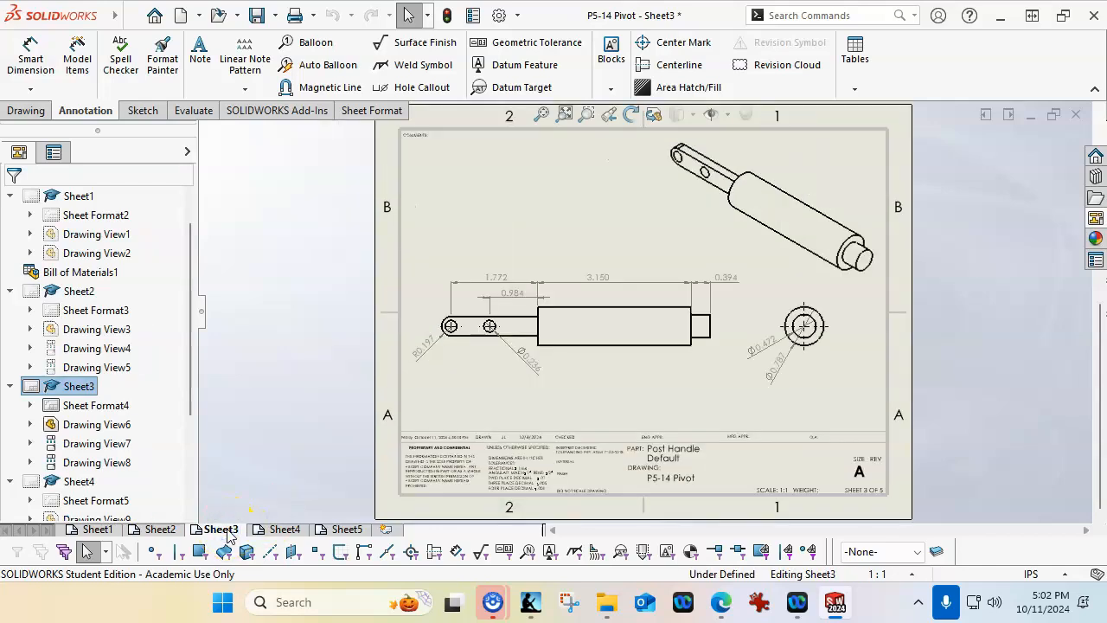
{"action": "left_click", "coordinate": [284, 529]}
{"action": "left_click", "coordinate": [343, 530]}
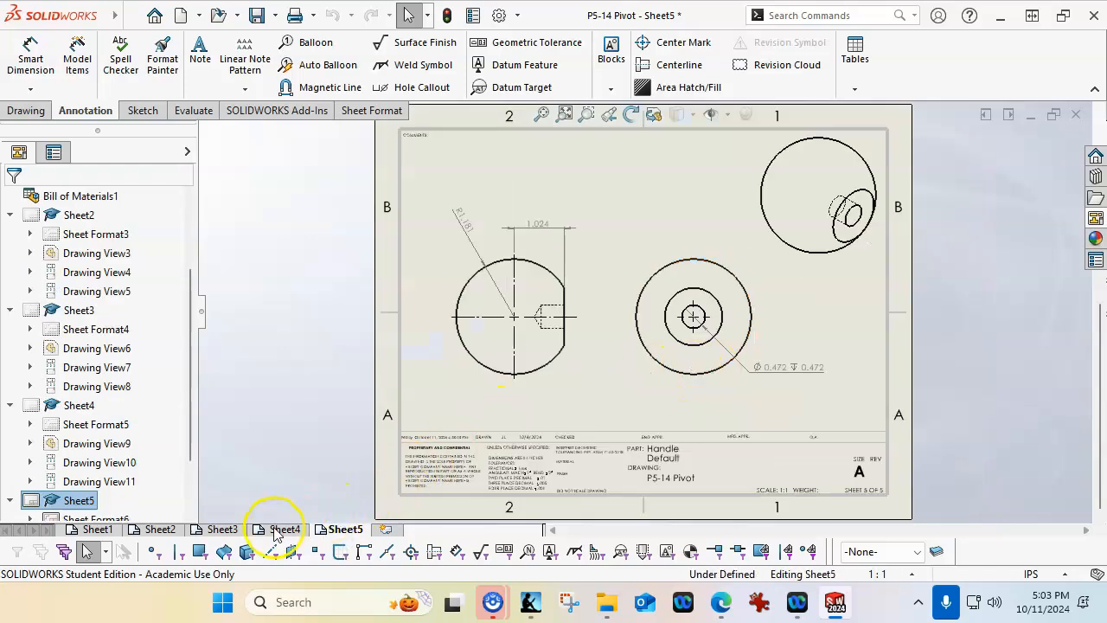
Shift the Post Link's front view slightly to the right on Sheet4, together with its aligned top view
{"action": "left_click", "coordinate": [277, 529]}
{"action": "mouse_move", "coordinate": [721, 408]}
{"action": "left_mouse_down"}
{"action": "mouse_move", "coordinate": [721, 397]}
{"action": "mouse_move", "coordinate": [761, 403]}
{"action": "left_mouse_up"}
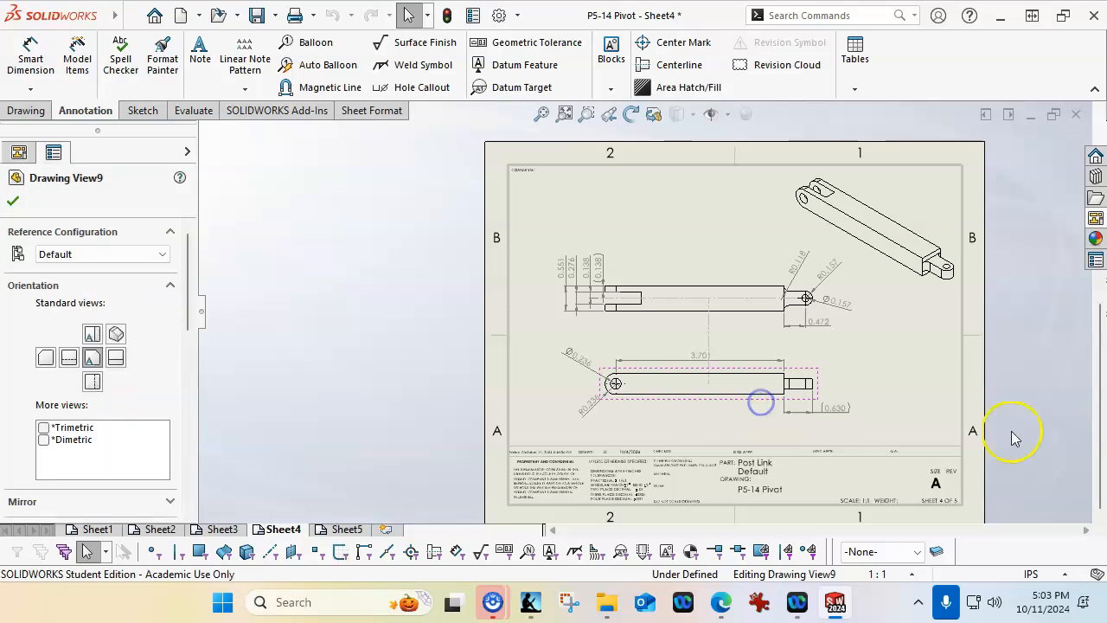
{"action": "left_click", "coordinate": [929, 372]}
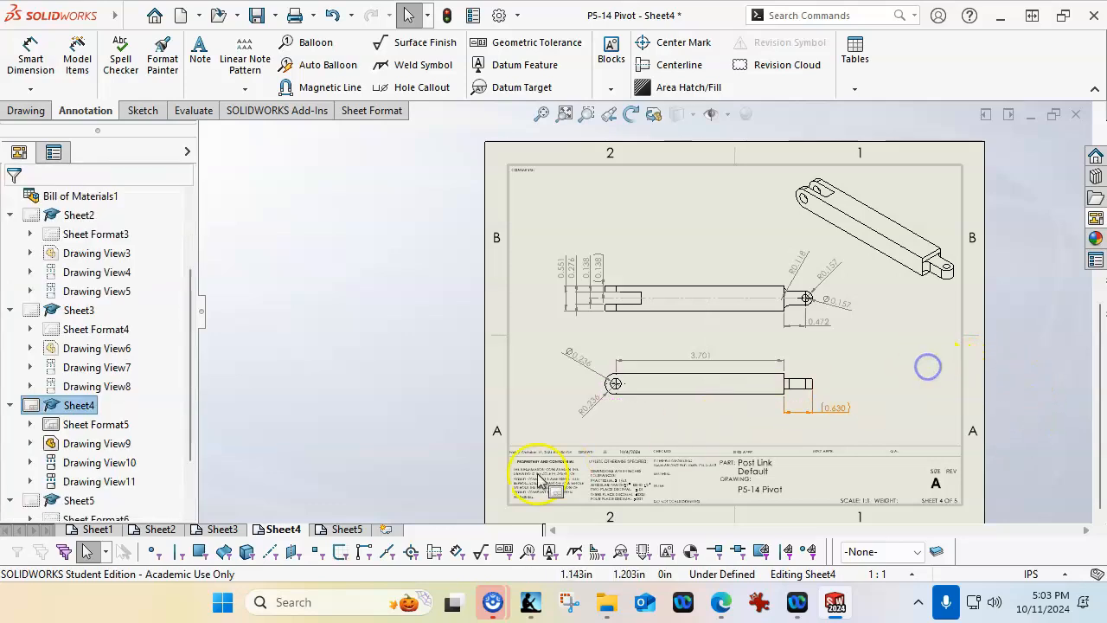
Return to the assembly sheet and save the drawing with its modified assembly as P5-14 Pivot.SLDDRW in the Assign6 P5-14 folder
{"action": "left_click", "coordinate": [344, 530]}
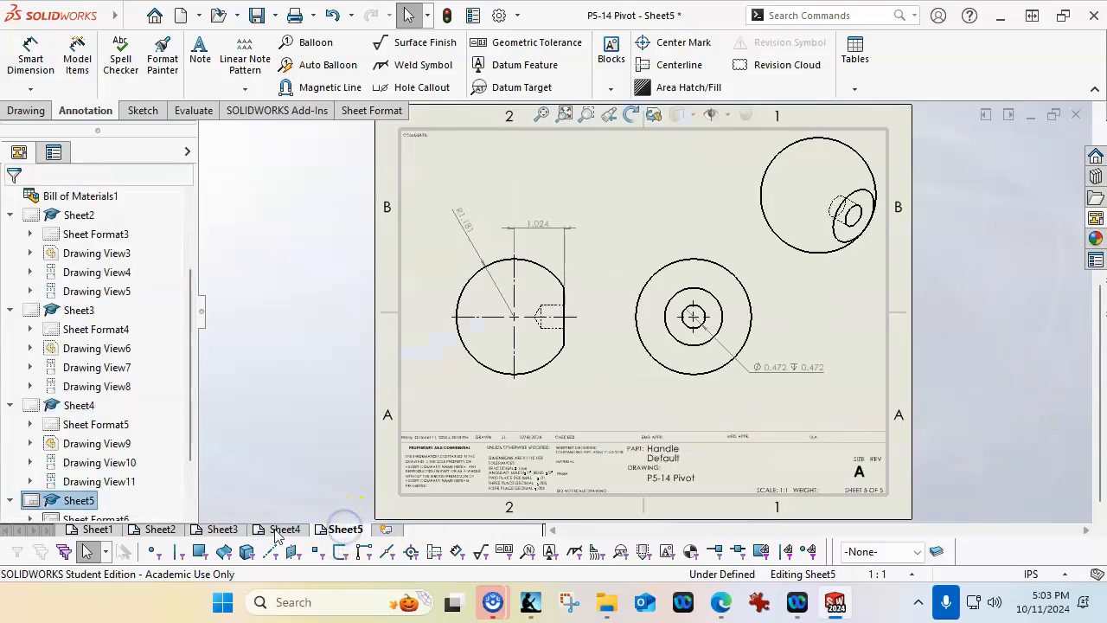
{"action": "left_click", "coordinate": [97, 529]}
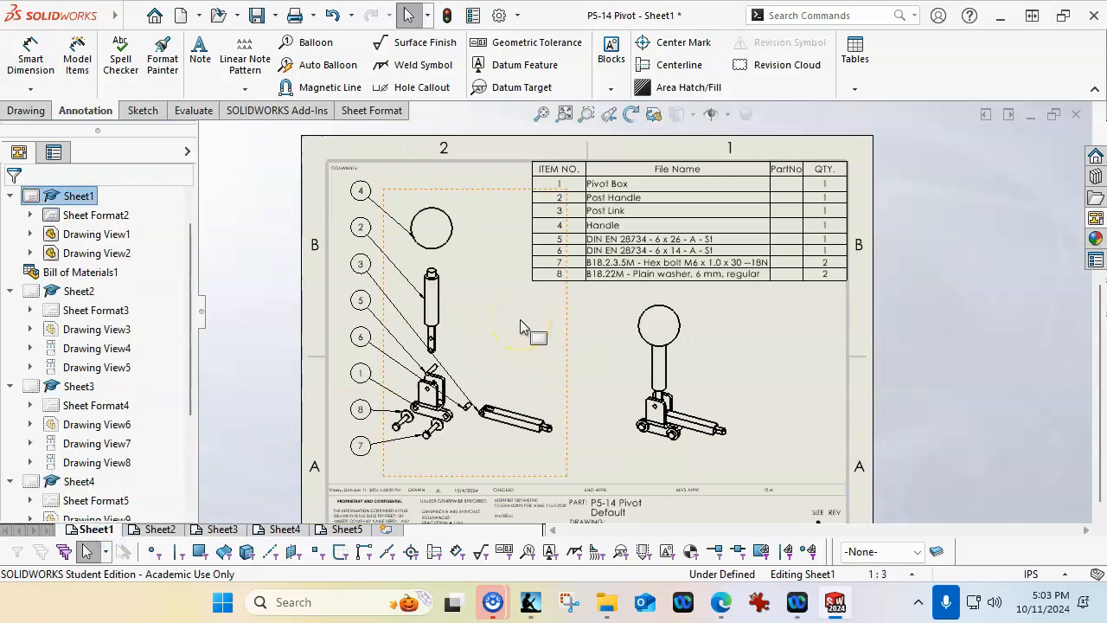
{"action": "key", "text": "ctrl+s"}
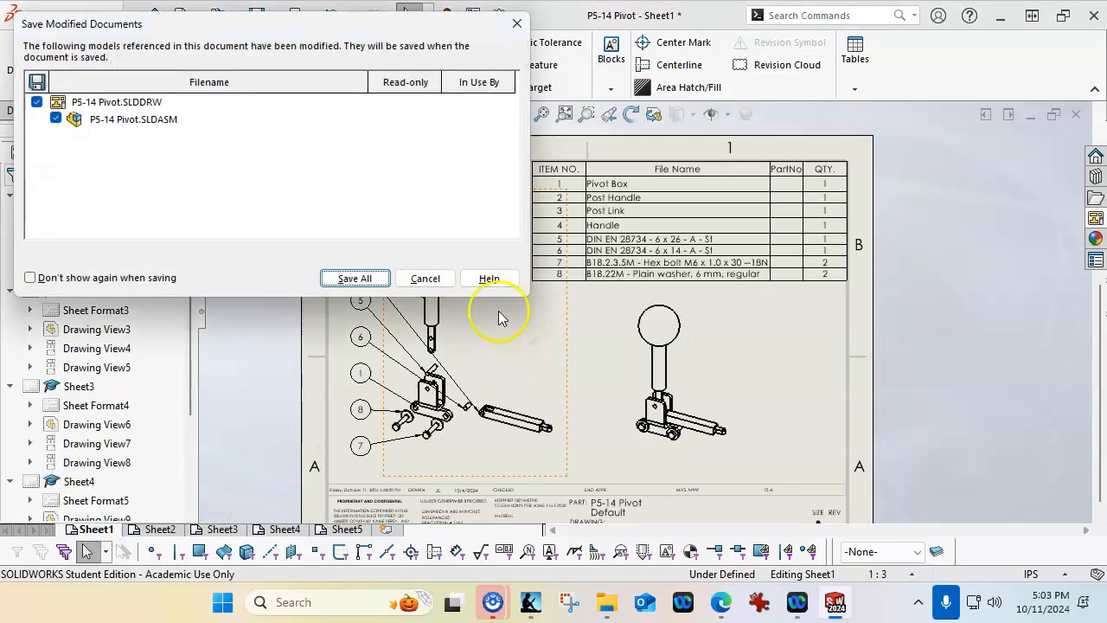
{"action": "left_click", "coordinate": [347, 278]}
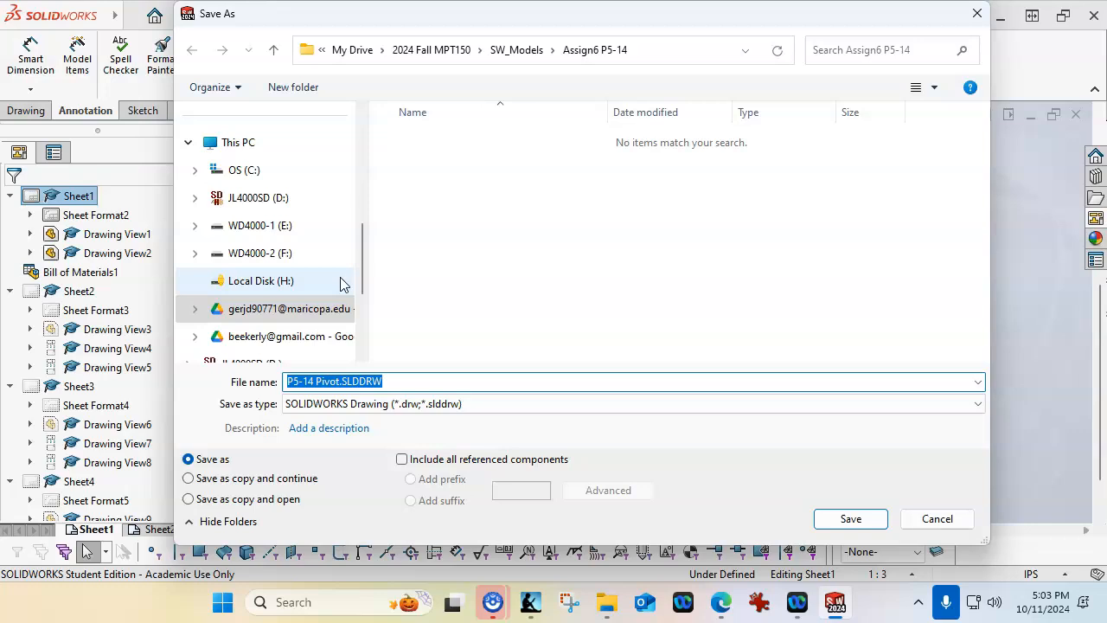
{"action": "left_click", "coordinate": [823, 512]}
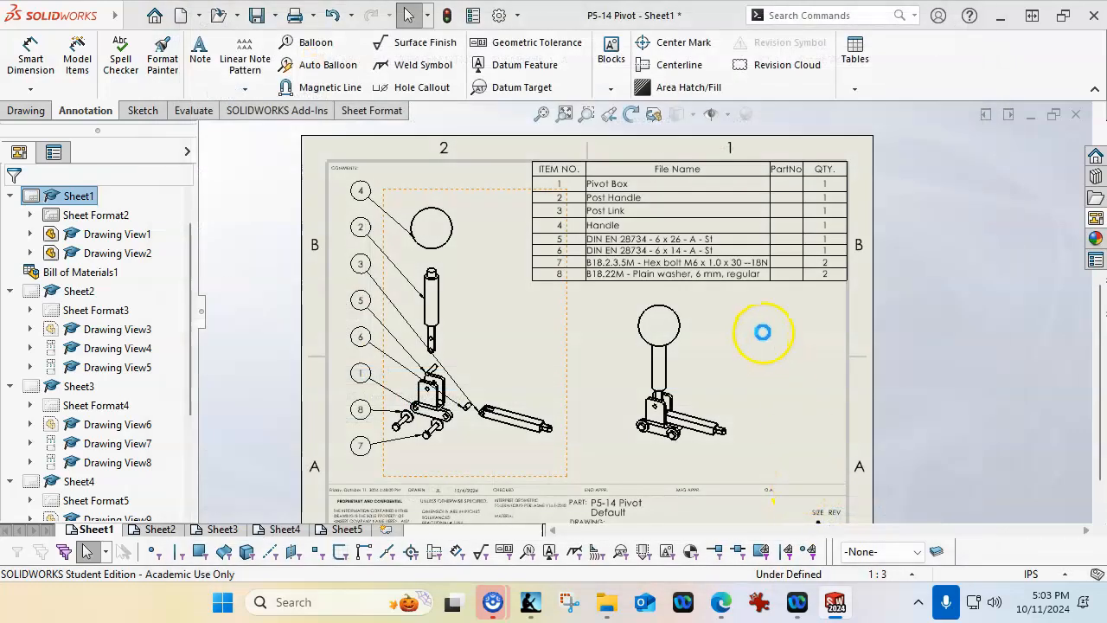
Open the Pivot Box part from its bill of materials row and set its PARTNO custom property to ENG-A43
{"action": "scroll", "coordinate": [556, 164], "scroll_direction": "down", "scroll_amount": 5}
{"action": "scroll", "coordinate": [800, 245], "scroll_direction": "up", "scroll_amount": 2}
{"action": "scroll", "coordinate": [799, 246], "scroll_direction": "down", "scroll_amount": 2}
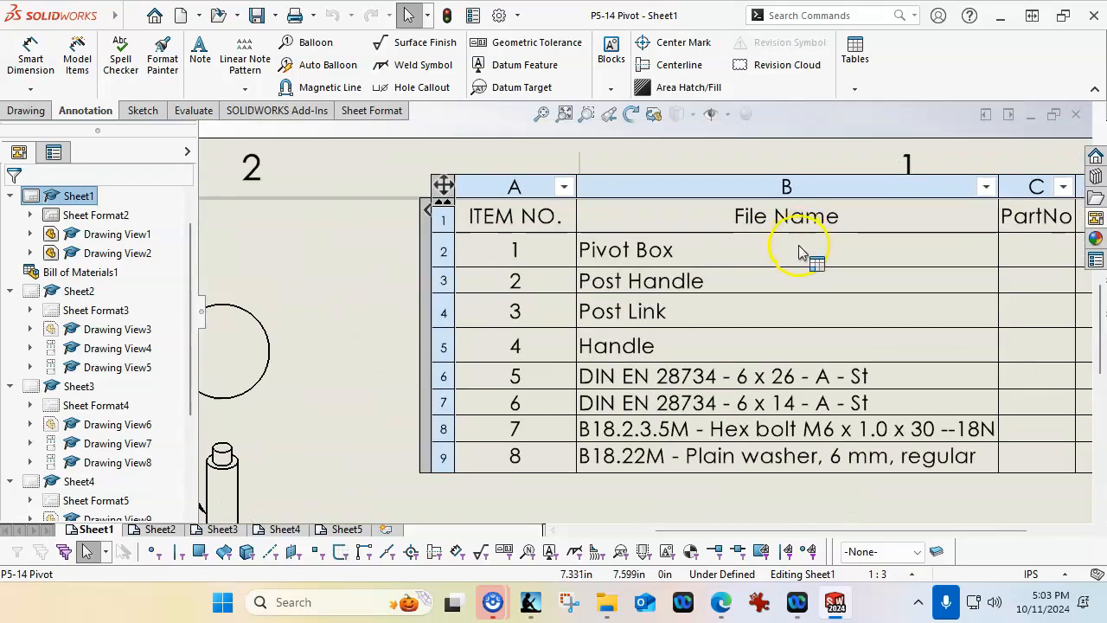
{"action": "right_click", "coordinate": [662, 250]}
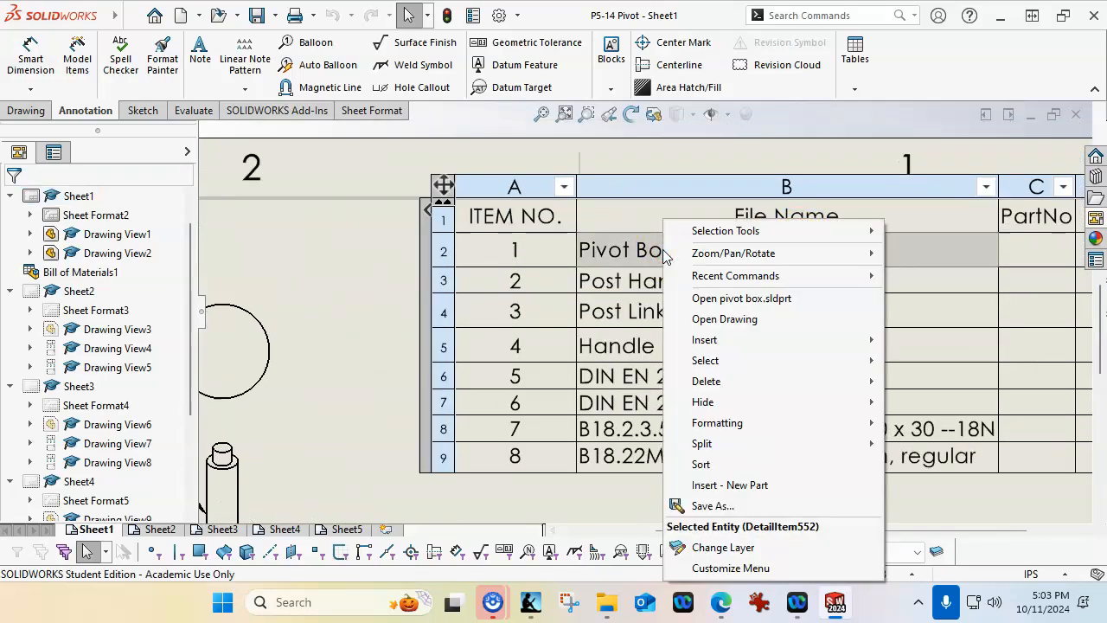
{"action": "left_click", "coordinate": [696, 299]}
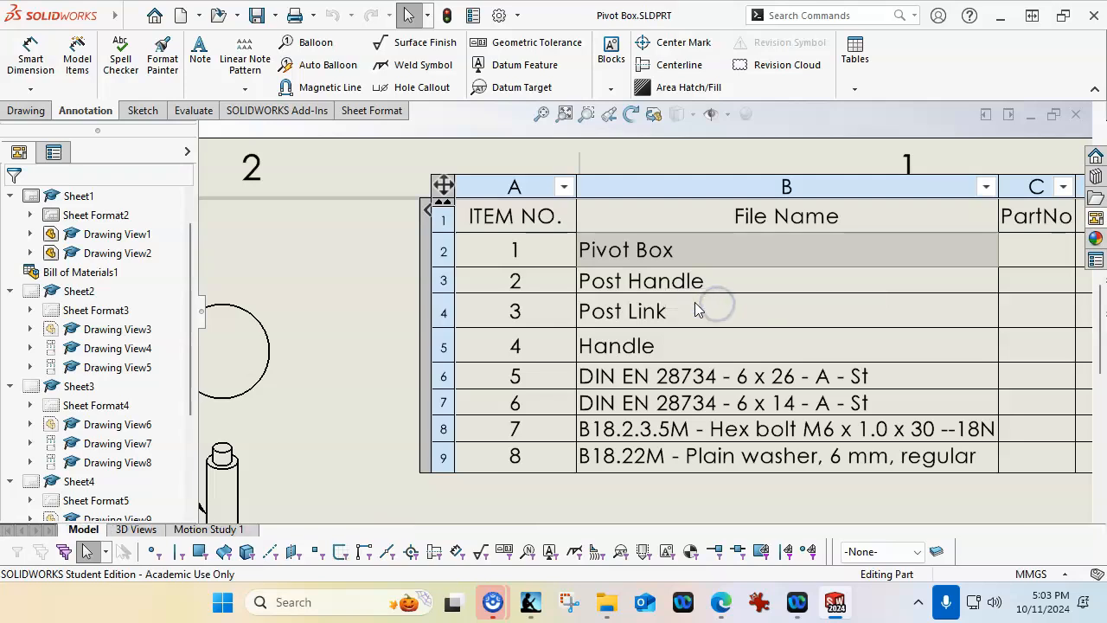
{"action": "left_click", "coordinate": [1092, 267]}
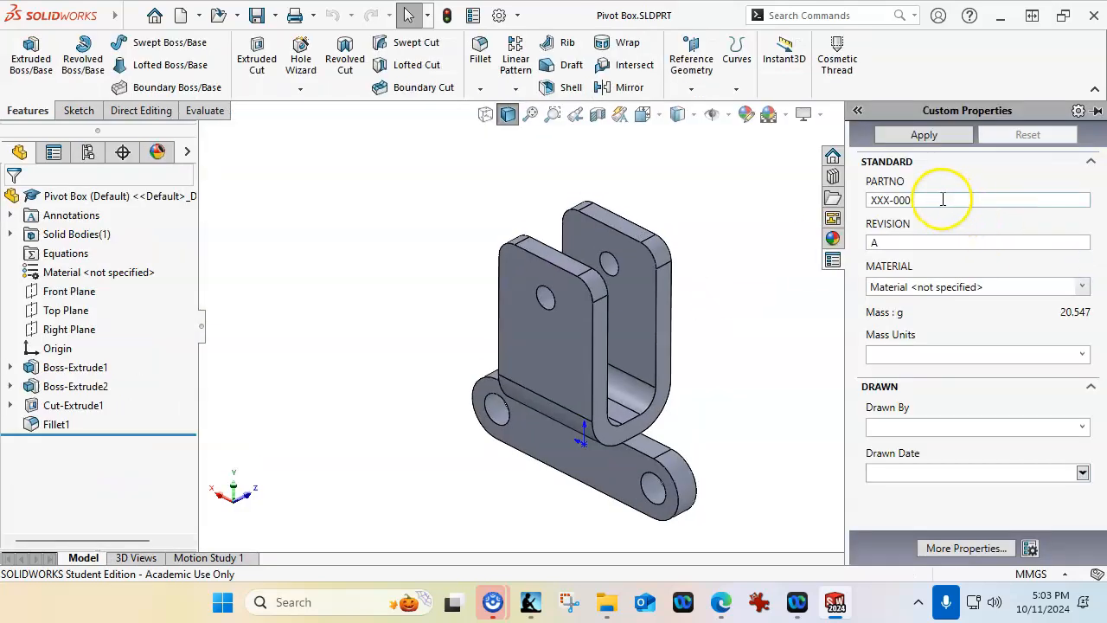
{"action": "left_click", "coordinate": [948, 200]}
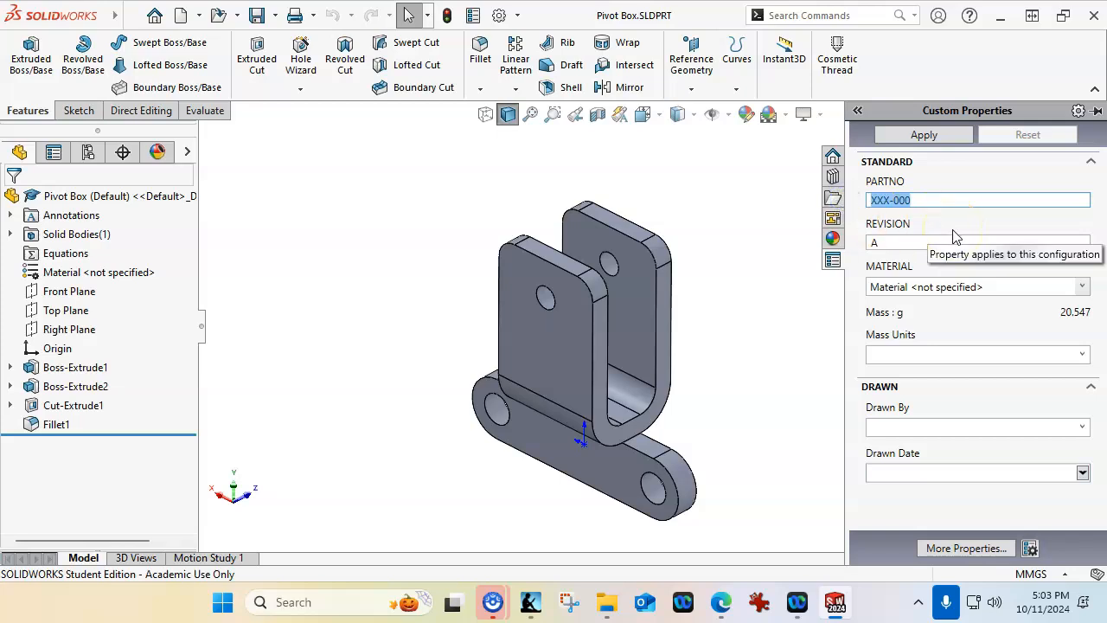
{"action": "type", "text": "ENG-A43"}
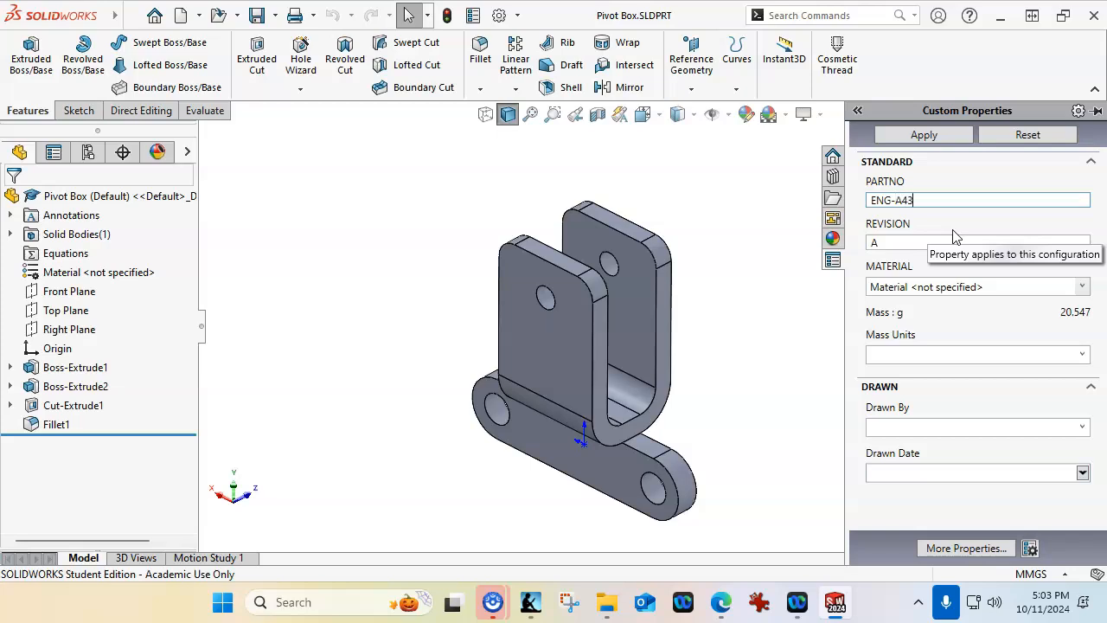
{"action": "key", "text": "Tab"}
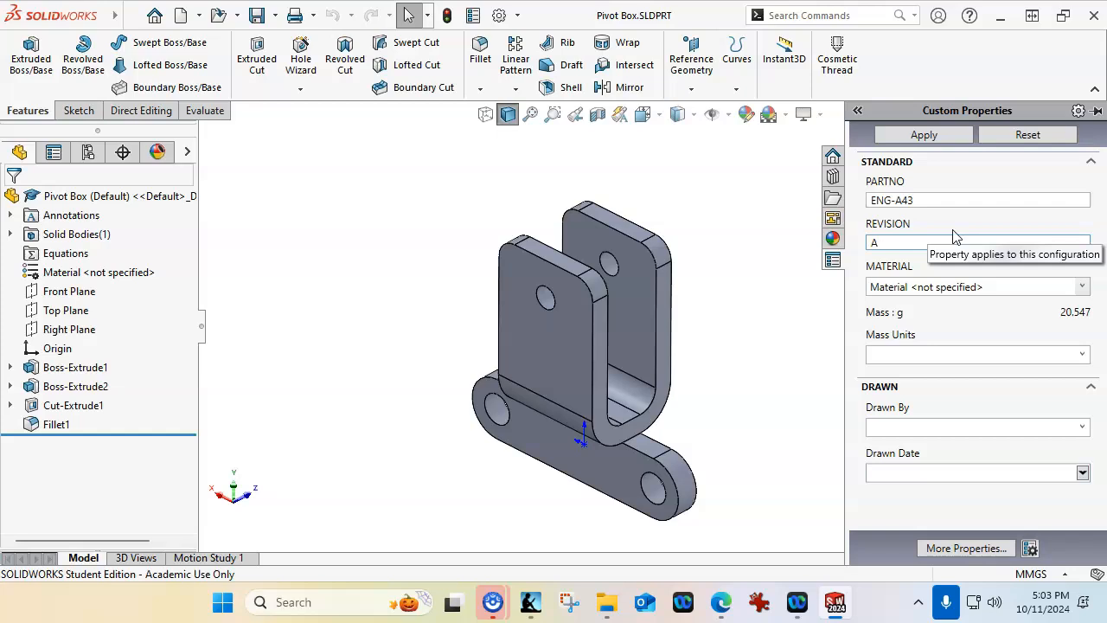
Assign AISI 1020 as the Pivot Box material, saving the pending custom property changes
{"action": "left_click", "coordinate": [1081, 286]}
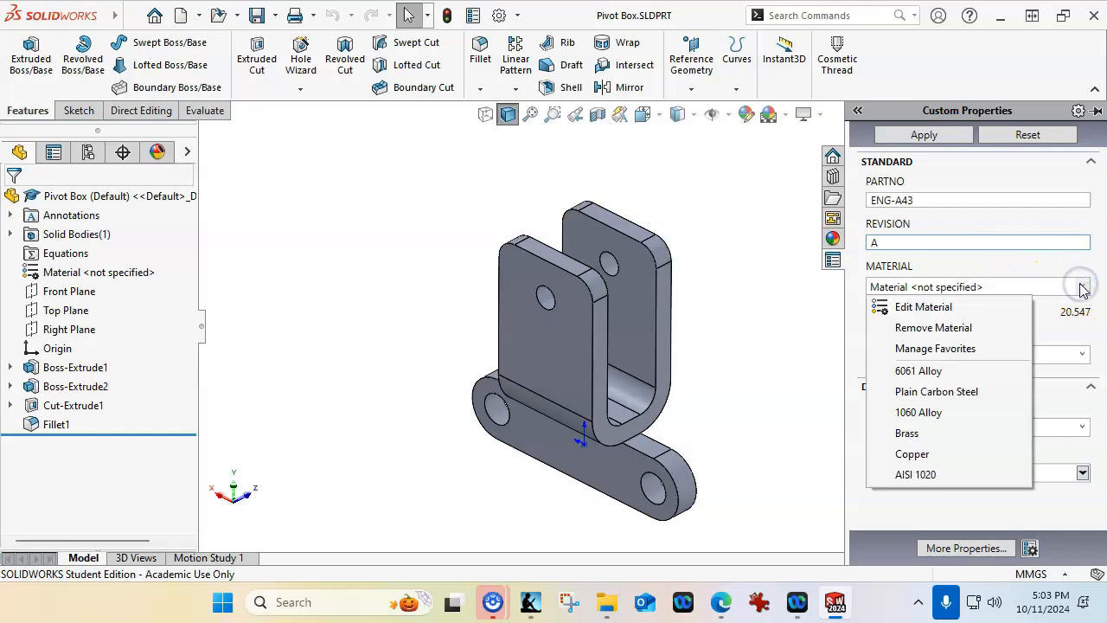
{"action": "left_click", "coordinate": [915, 474]}
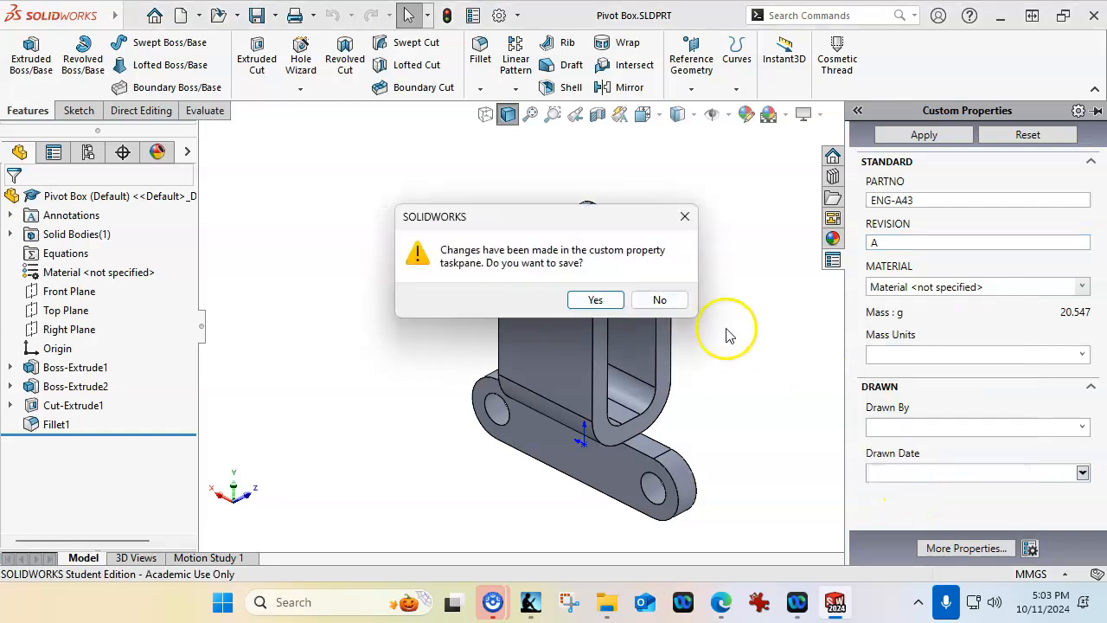
{"action": "left_click", "coordinate": [590, 299]}
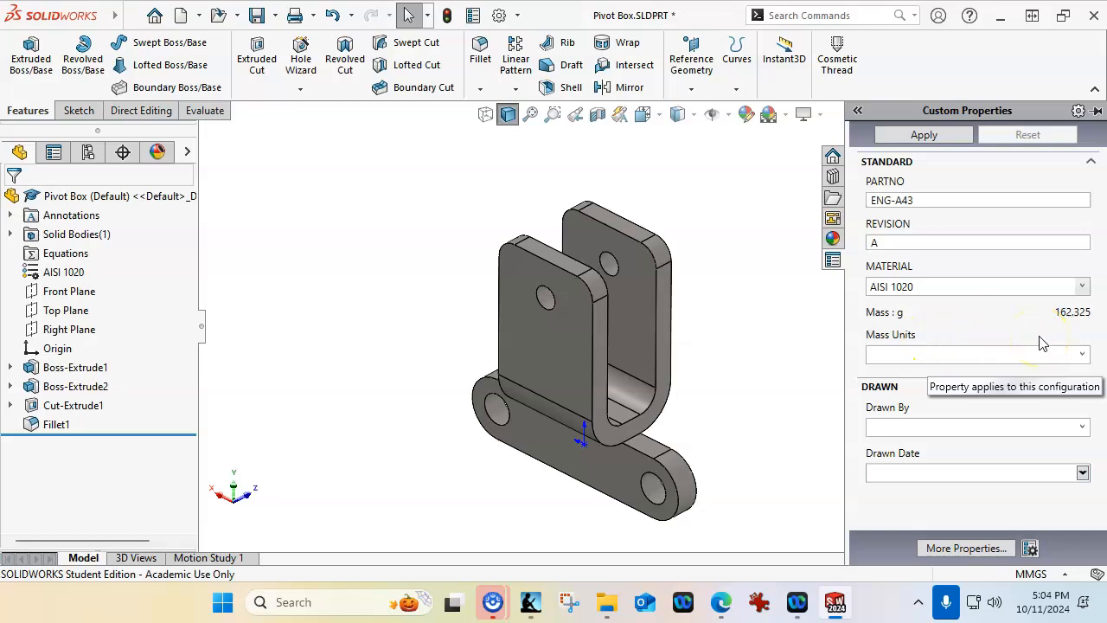
Apply mass units g, Drawn By JL and drawn date 10/11/2024 to the Pivot Box properties, and close the part
{"action": "left_click", "coordinate": [1081, 354]}
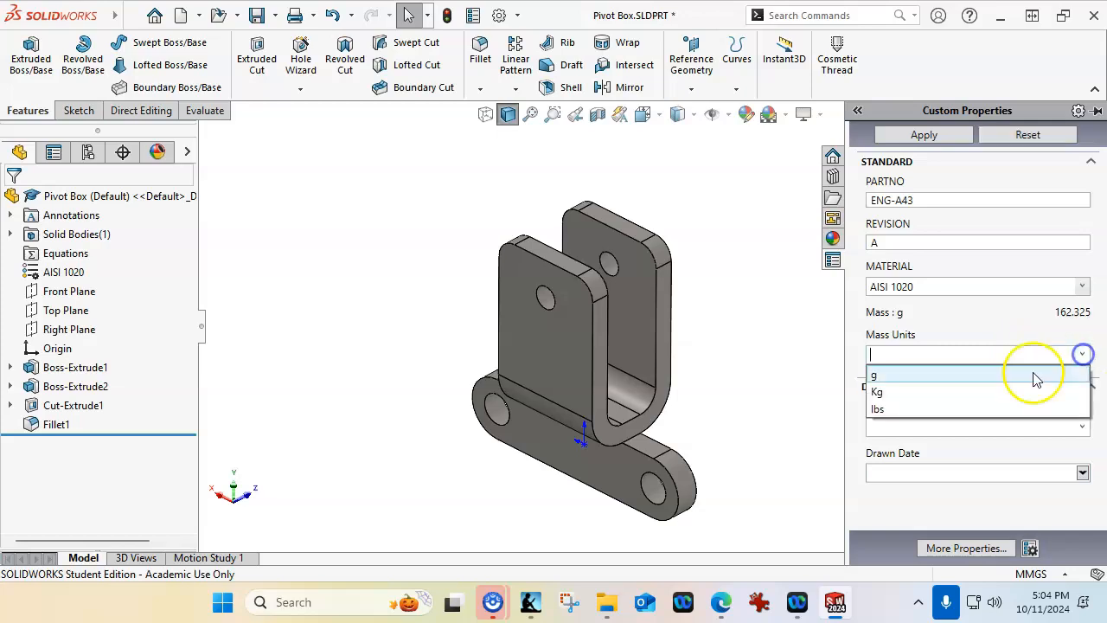
{"action": "left_click", "coordinate": [931, 372]}
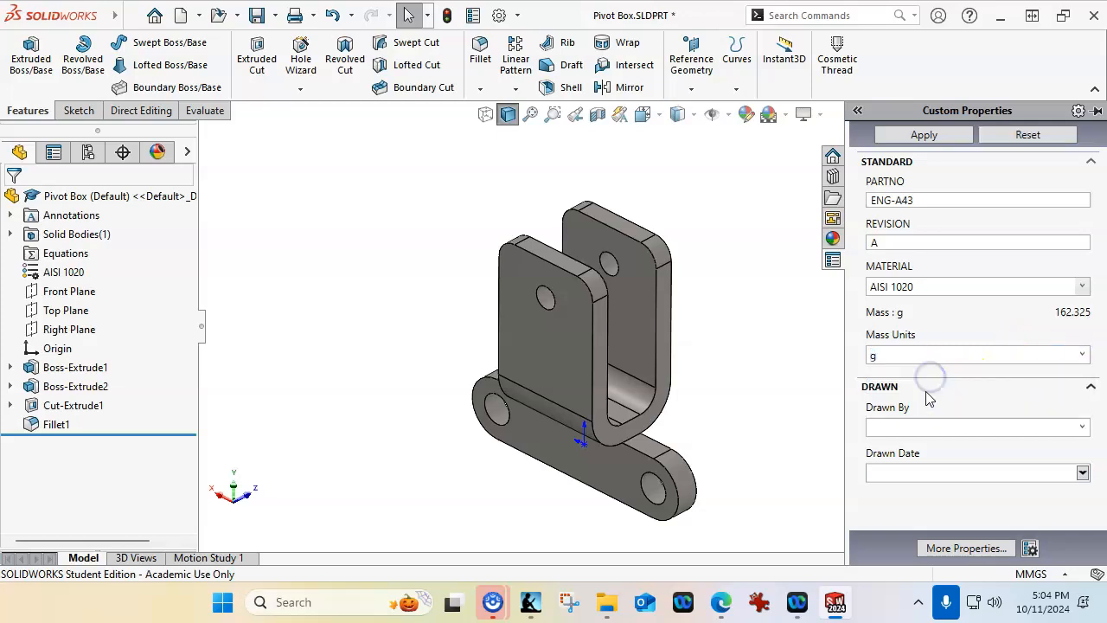
{"action": "left_click", "coordinate": [1079, 425]}
{"action": "left_click", "coordinate": [879, 448]}
{"action": "left_click", "coordinate": [1083, 472]}
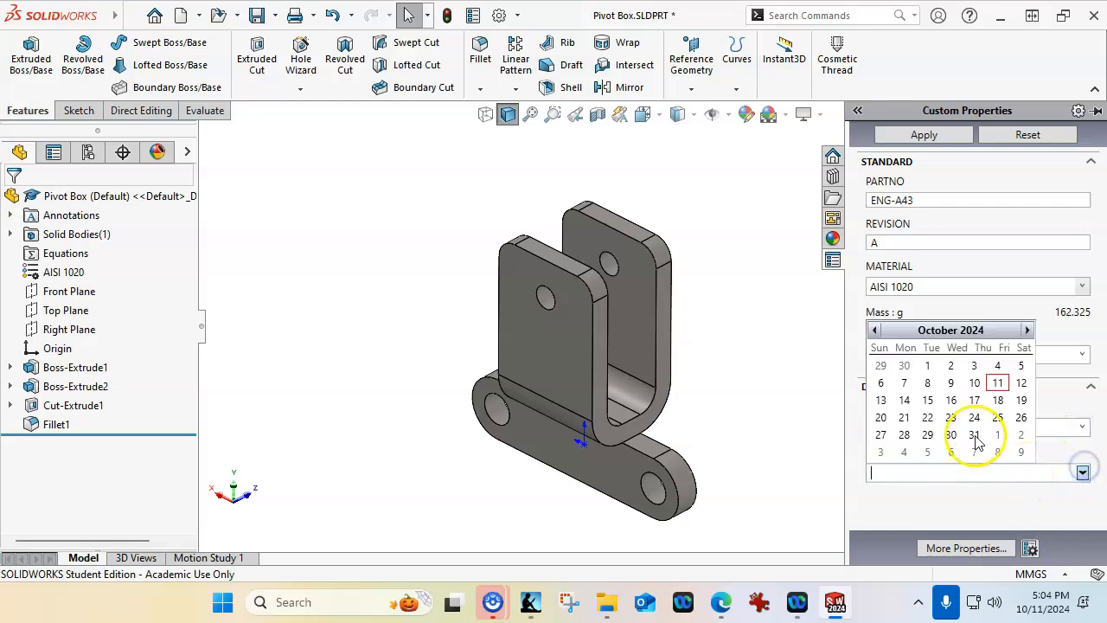
{"action": "left_click", "coordinate": [997, 382]}
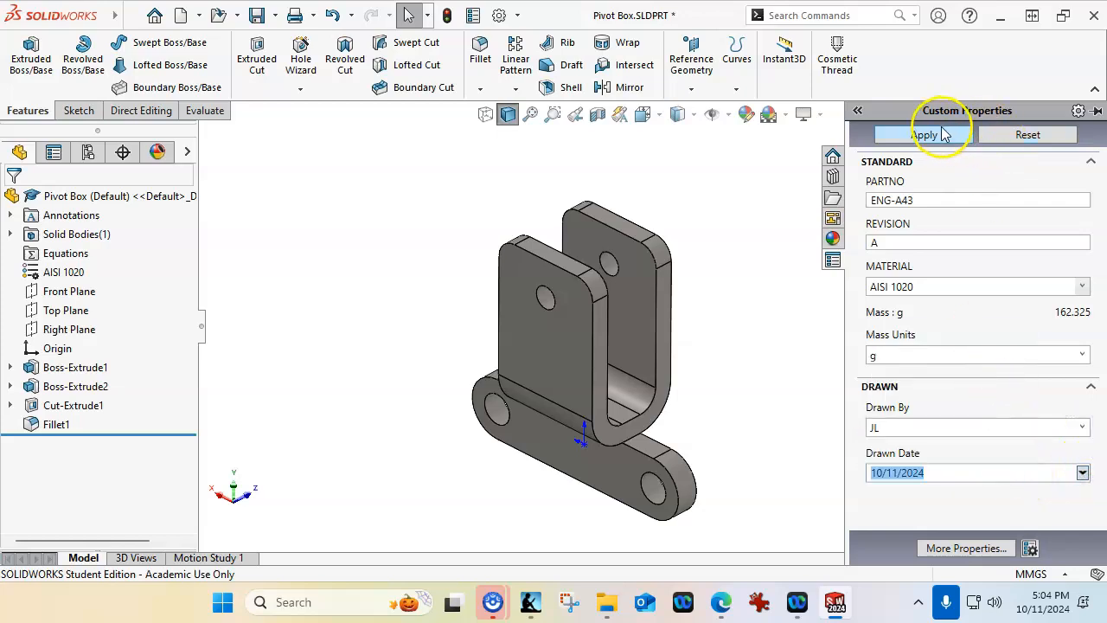
{"action": "left_click", "coordinate": [942, 134]}
{"action": "left_click", "coordinate": [701, 179]}
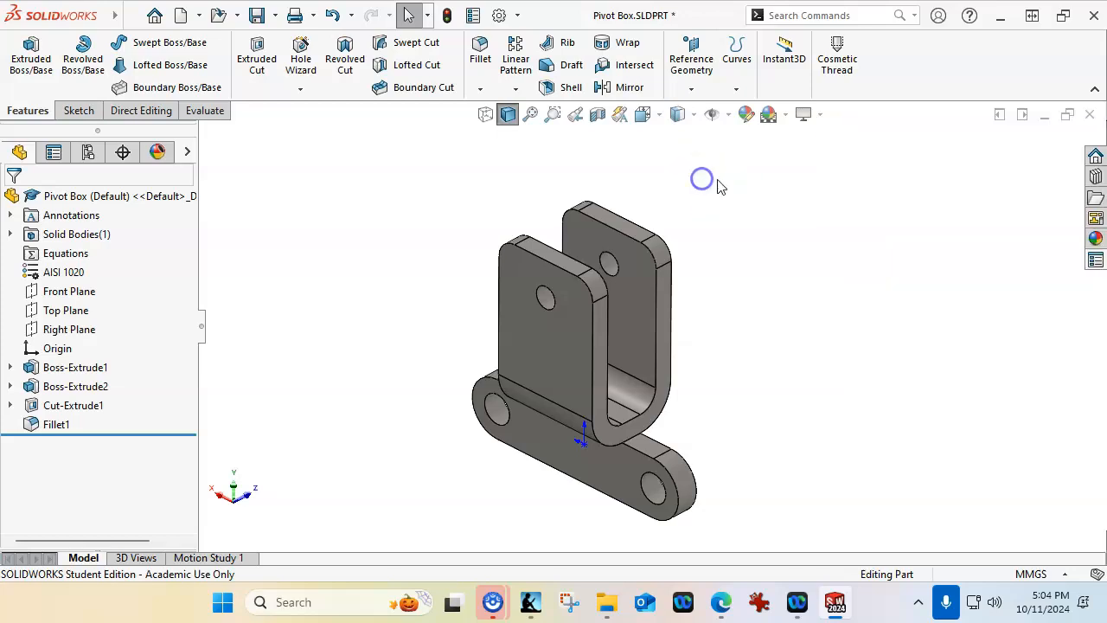
{"action": "left_click", "coordinate": [1090, 114]}
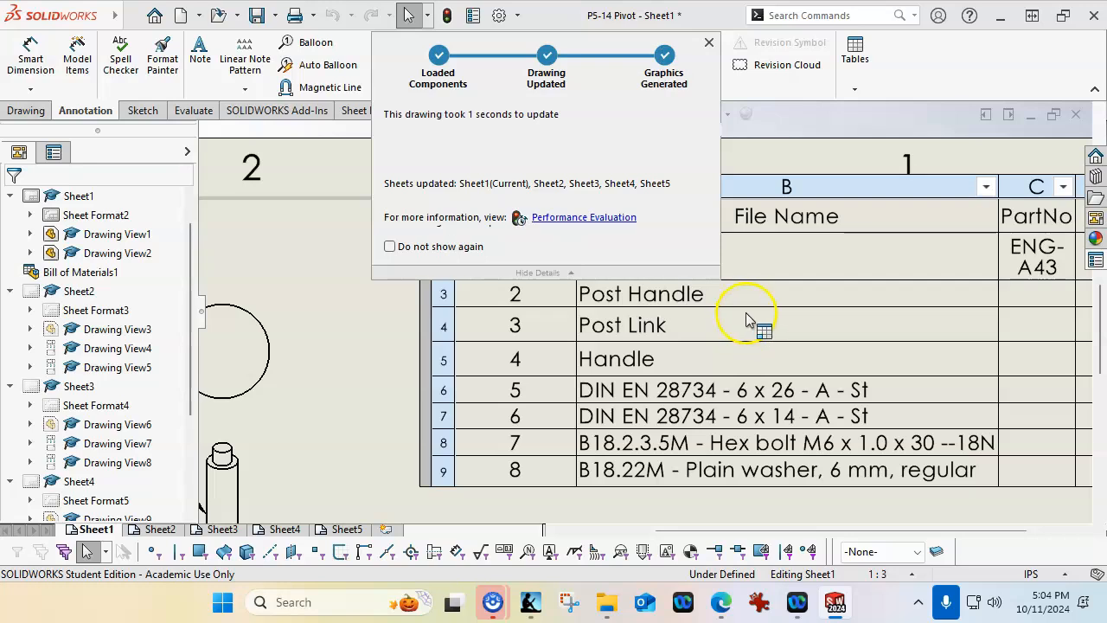
Widen the bill of materials' PartNo column to fit ENG-A43 on one line and shift the table left inside the sheet border
{"action": "scroll", "coordinate": [486, 336], "scroll_direction": "up", "scroll_amount": 3}
{"action": "scroll", "coordinate": [735, 332], "scroll_direction": "down", "scroll_amount": 2}
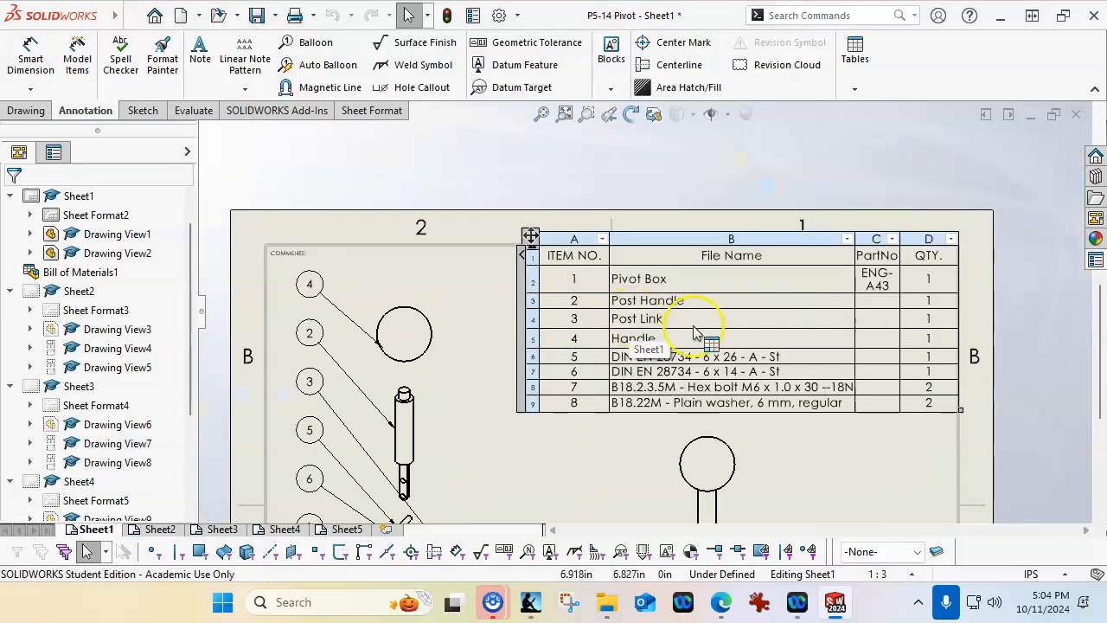
{"action": "left_click_drag", "start_coordinate": [919, 216], "coordinate": [937, 215]}
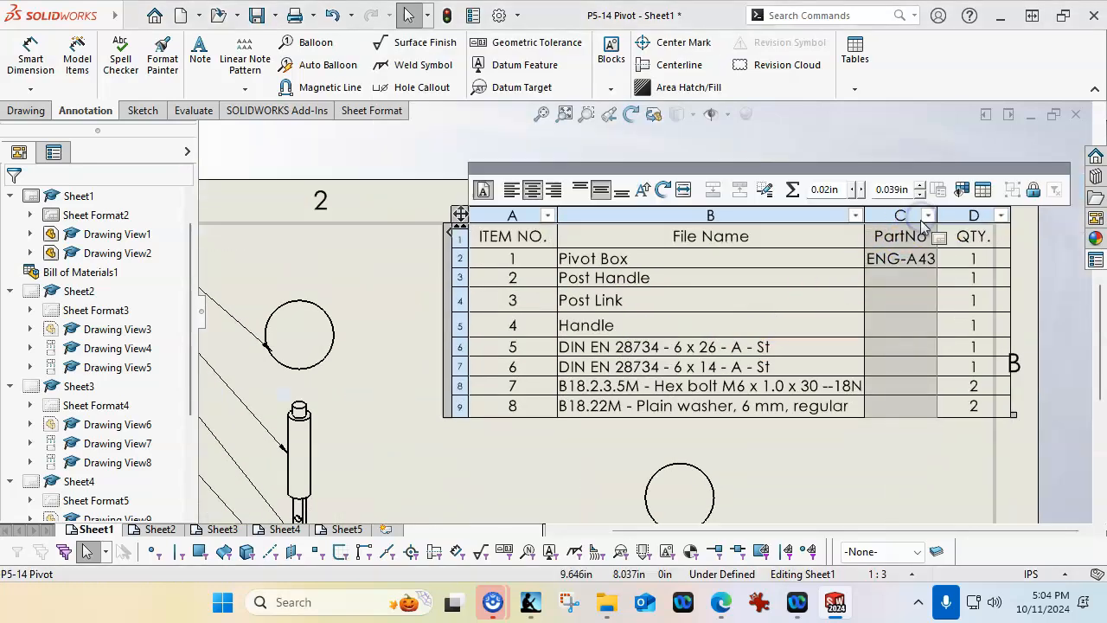
{"action": "left_click_drag", "start_coordinate": [460, 213], "coordinate": [444, 212]}
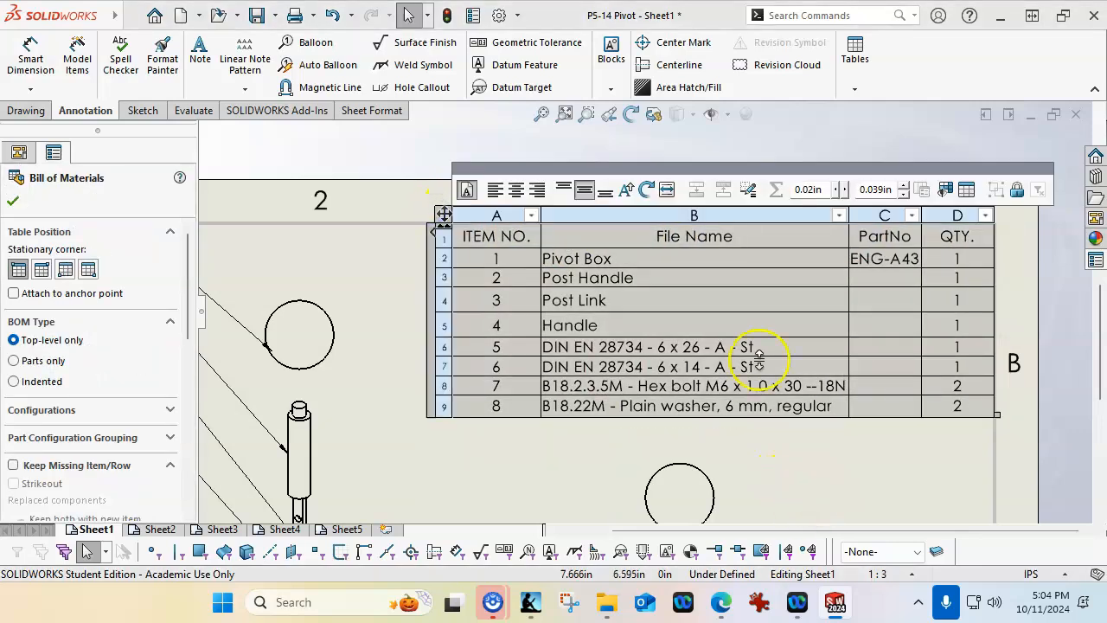
Open the Post Handle part from its bill of materials row and set its PARTNO custom property to ENG-A44
{"action": "right_click", "coordinate": [611, 278]}
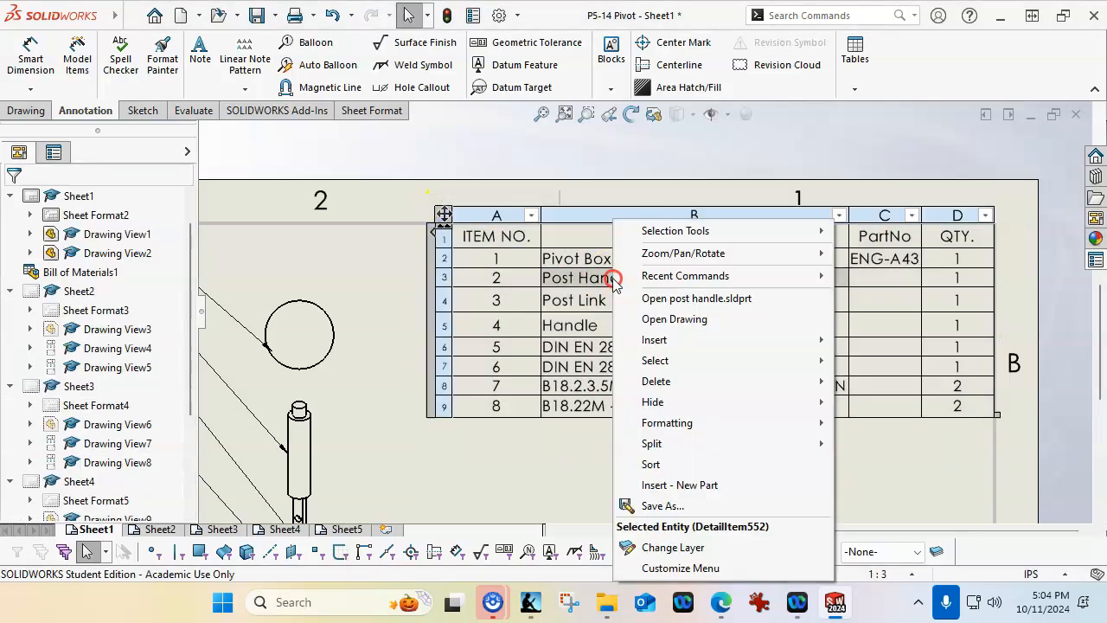
{"action": "left_click", "coordinate": [694, 297]}
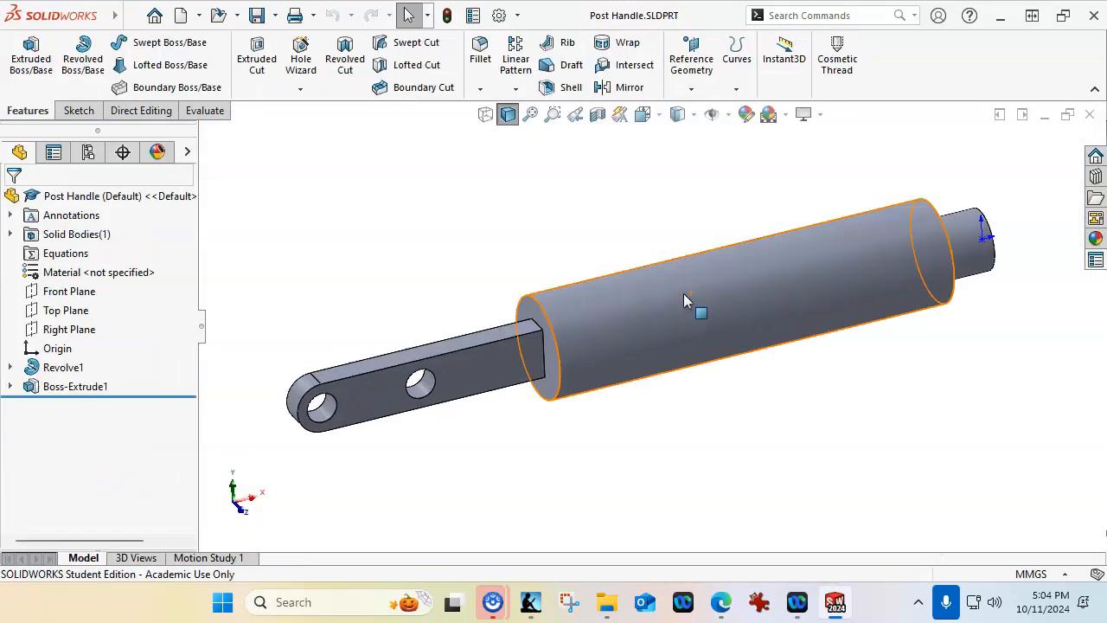
{"action": "left_click", "coordinate": [1090, 260]}
{"action": "left_click", "coordinate": [877, 200]}
{"action": "left_click", "coordinate": [882, 285]}
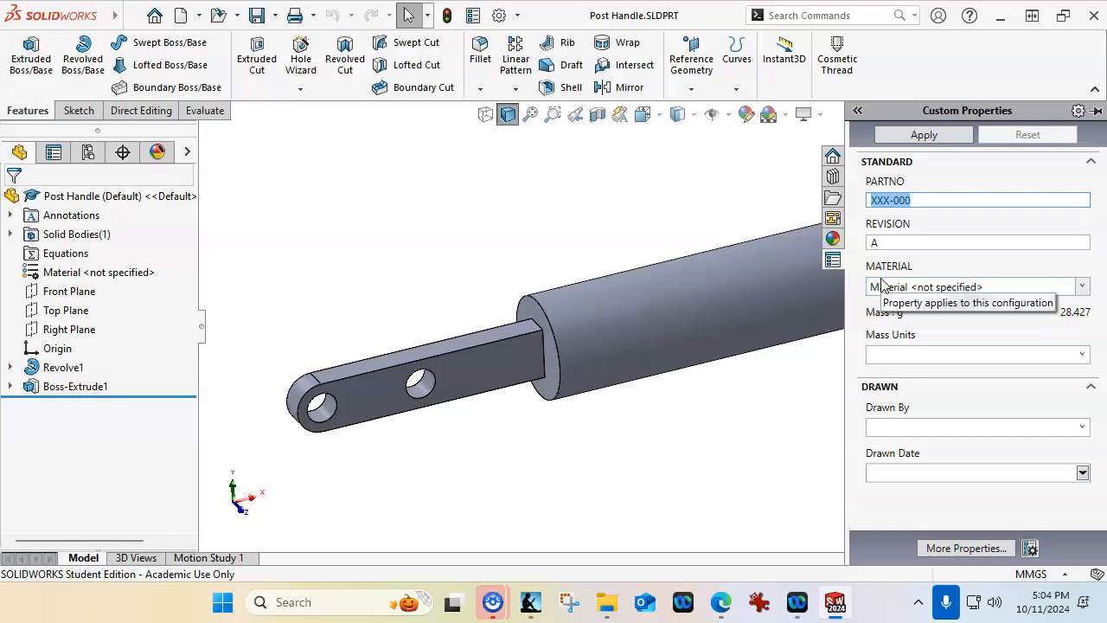
{"action": "type", "text": "ENG-A44"}
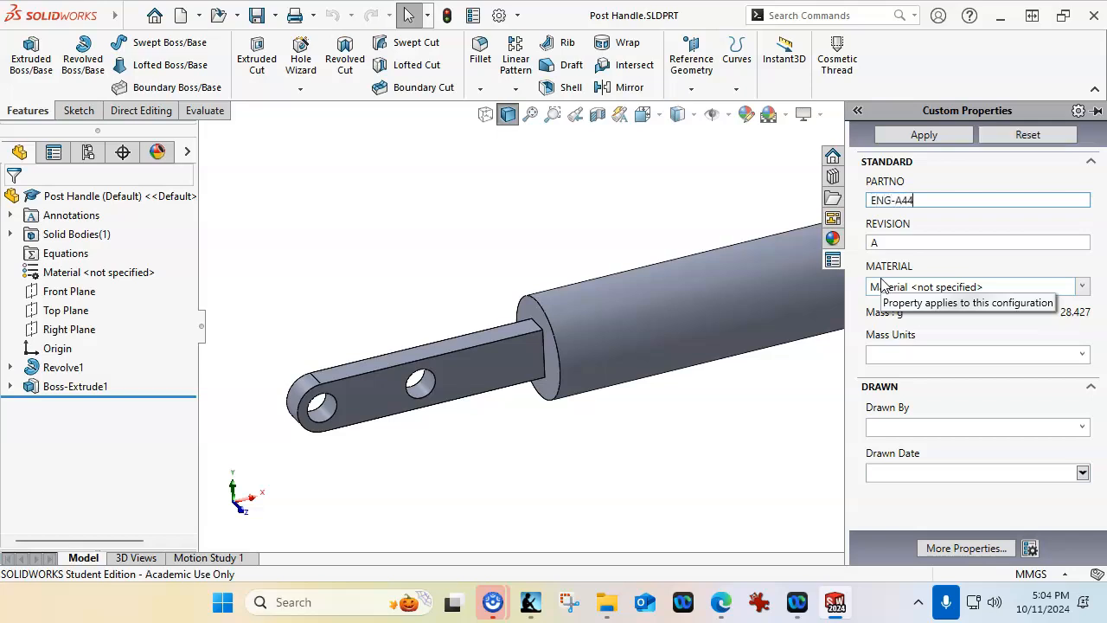
{"action": "key", "text": "Tab"}
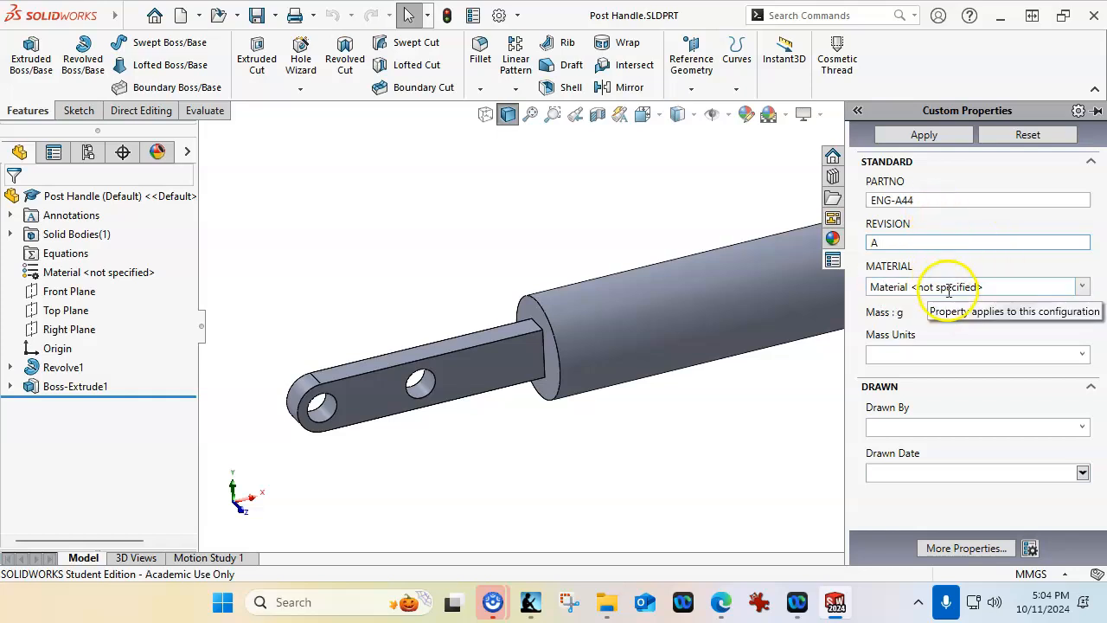
Assign AISI 1020 as the Post Handle material, saving the pending custom property changes
{"action": "left_click", "coordinate": [1081, 286]}
{"action": "left_click", "coordinate": [926, 471]}
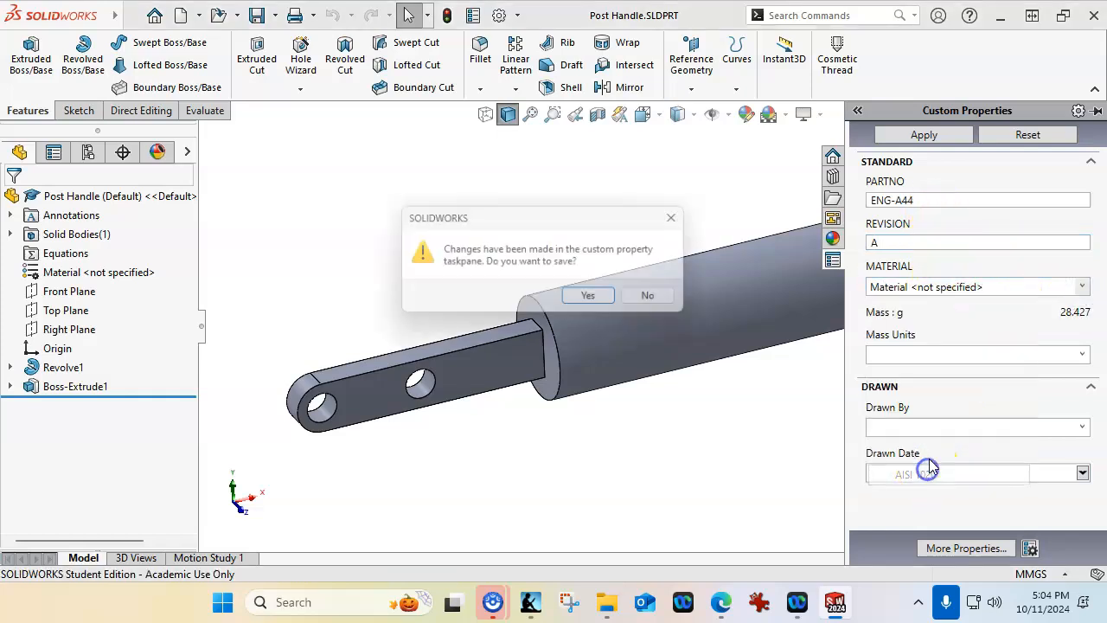
{"action": "left_click", "coordinate": [586, 295]}
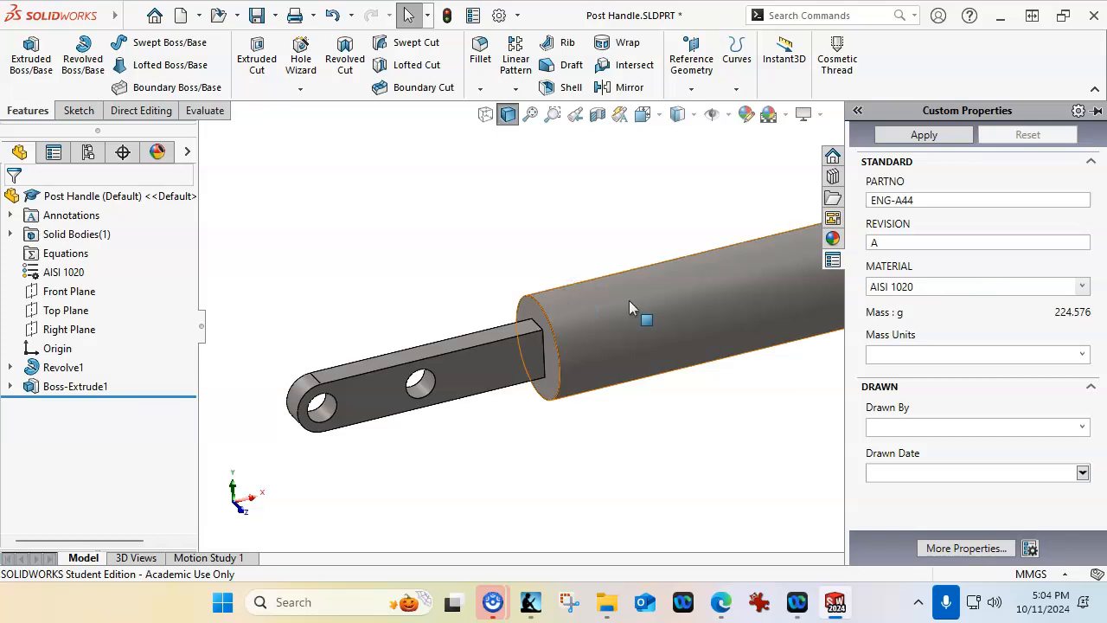
Set the Post Handle's mass units to g, Drawn By to JL and drawn date to 10/11/2024, and apply the properties
{"action": "left_click", "coordinate": [1081, 353]}
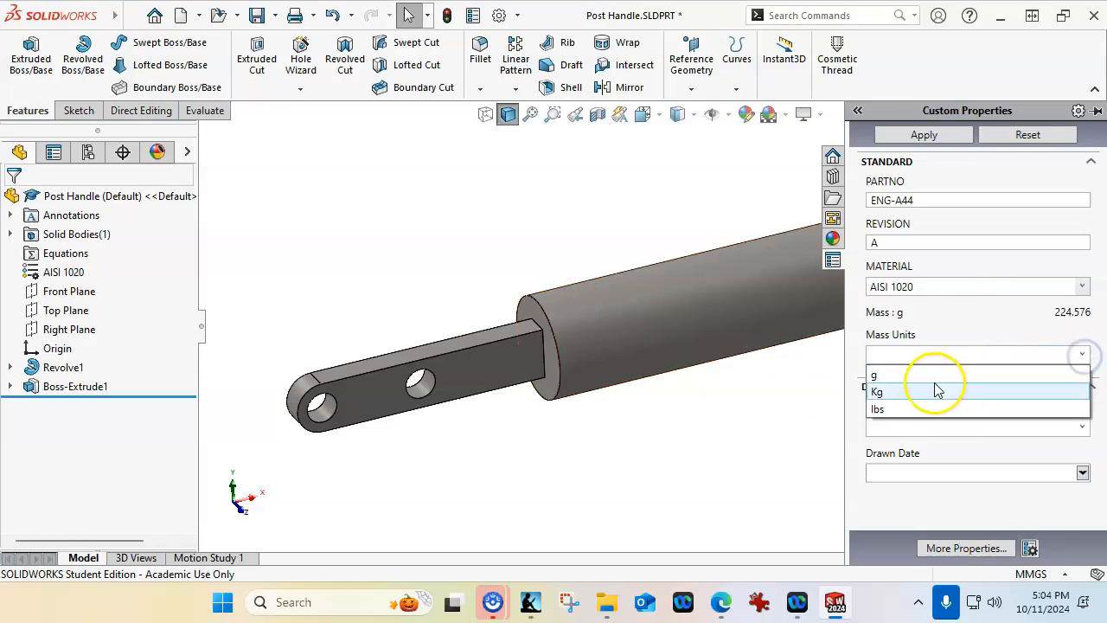
{"action": "left_click", "coordinate": [931, 386]}
{"action": "left_click", "coordinate": [1082, 425]}
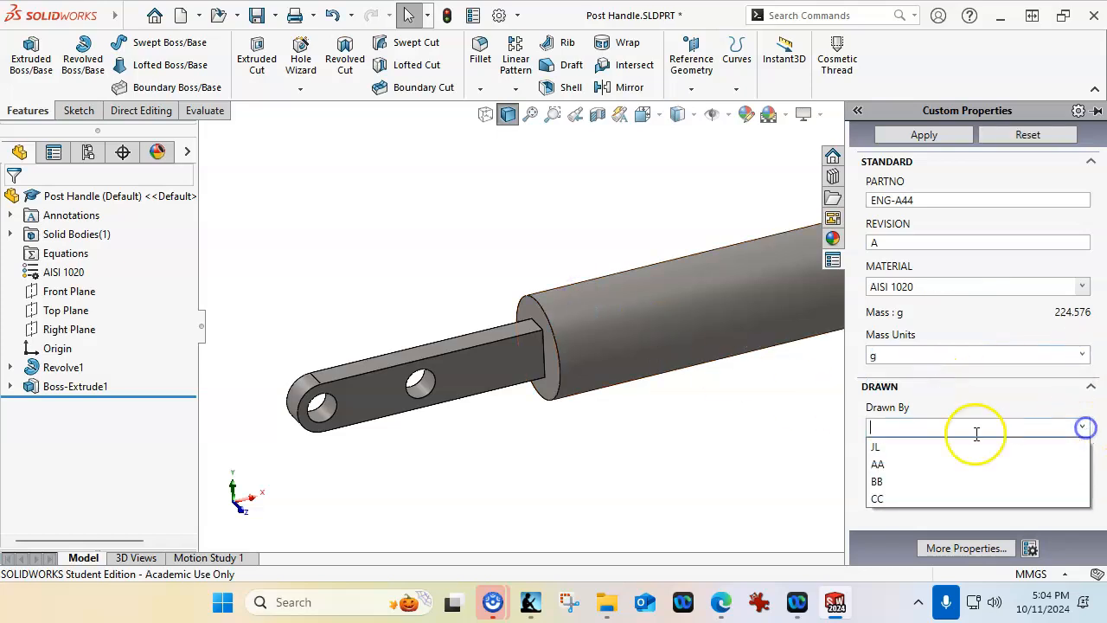
{"action": "left_click", "coordinate": [888, 445]}
{"action": "left_click", "coordinate": [1082, 472]}
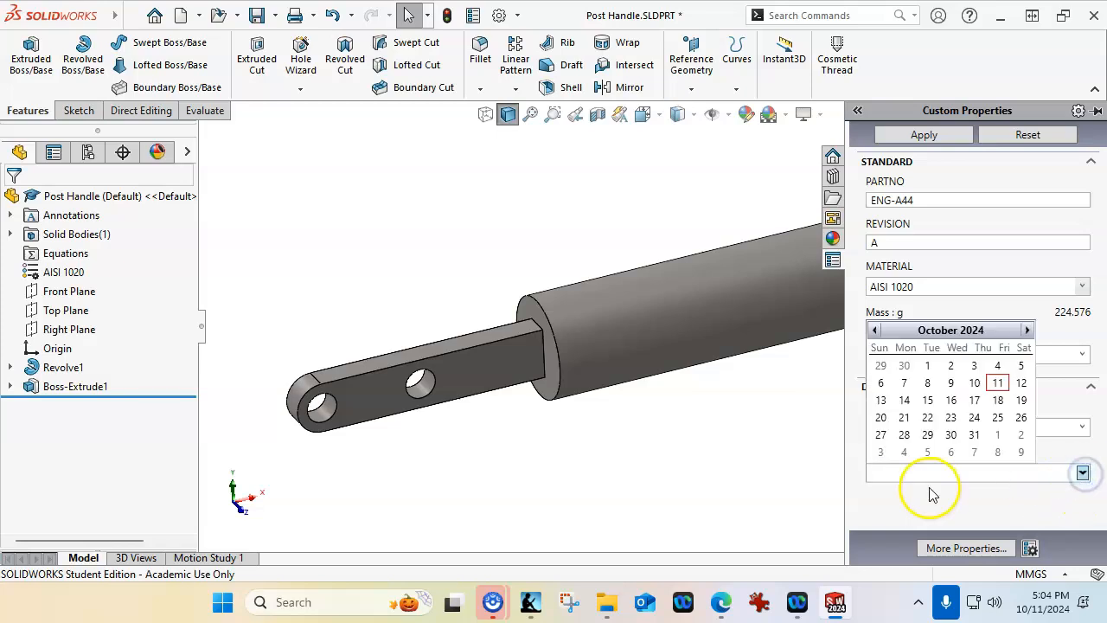
{"action": "left_click", "coordinate": [998, 385]}
{"action": "left_click", "coordinate": [921, 136]}
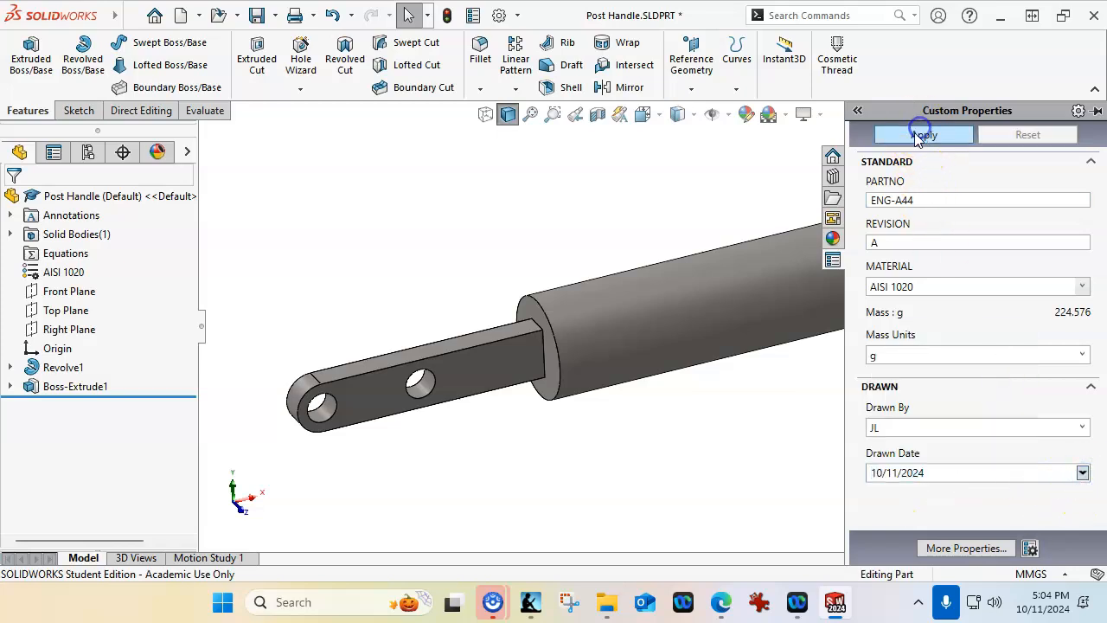
Close the Post Handle part, open Post Link from its bill of materials row and set its PARTNO custom property to ENG-A45
{"action": "left_click", "coordinate": [1090, 114]}
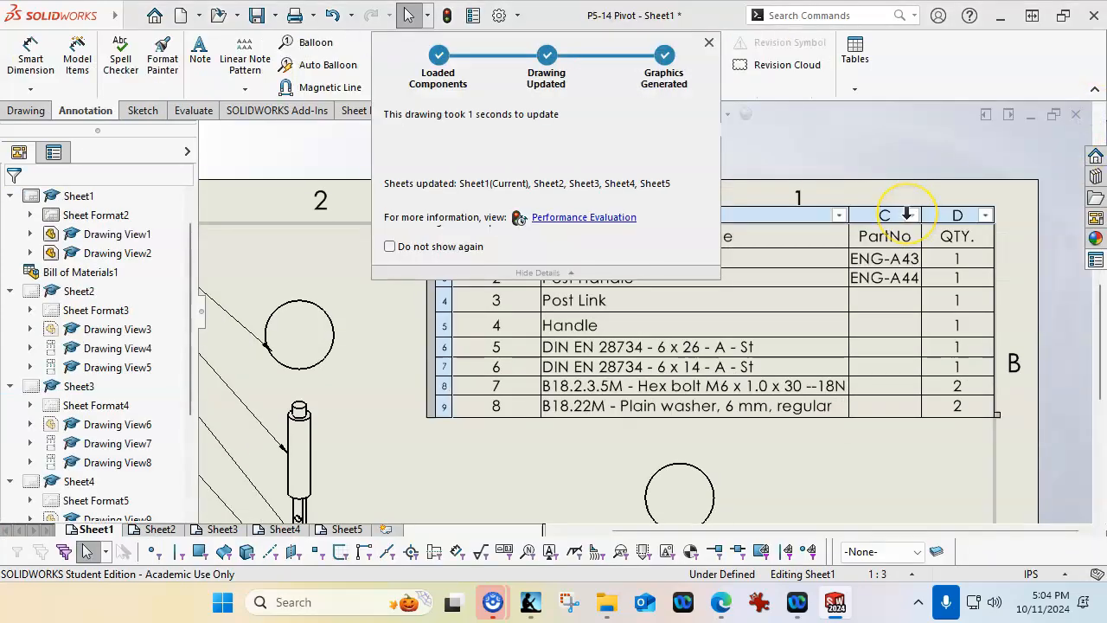
{"action": "right_click", "coordinate": [635, 299]}
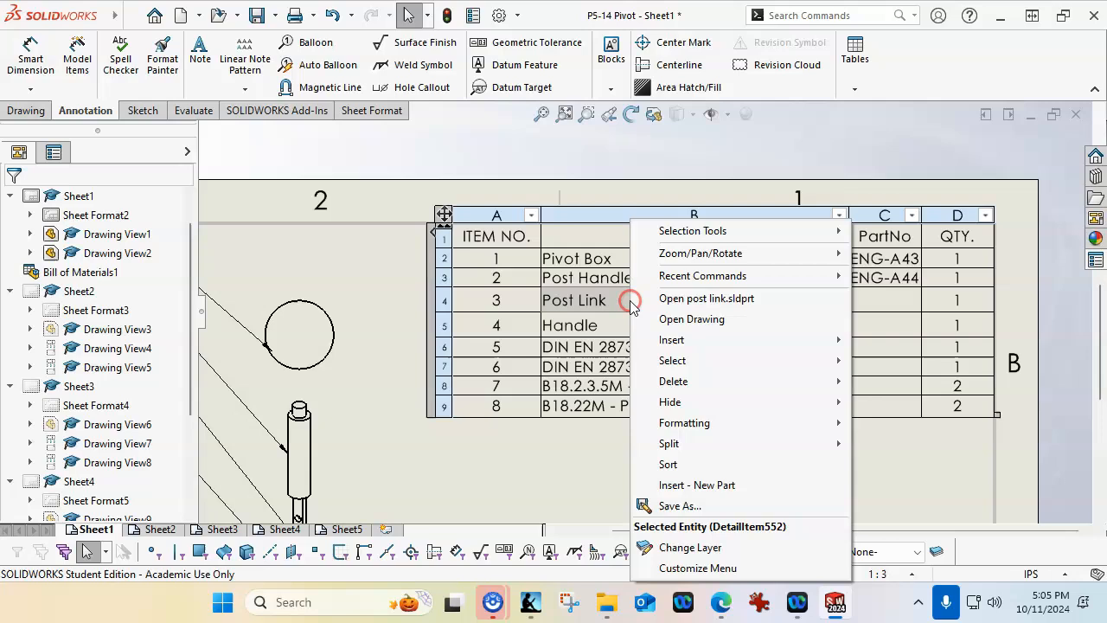
{"action": "left_click", "coordinate": [683, 300]}
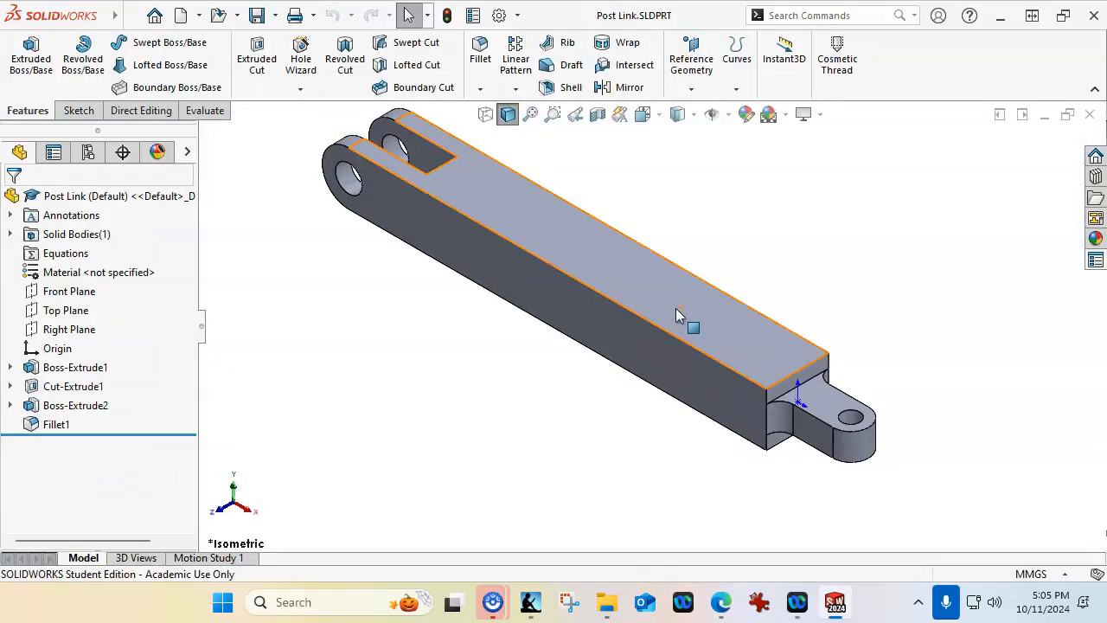
{"action": "left_click", "coordinate": [1094, 262]}
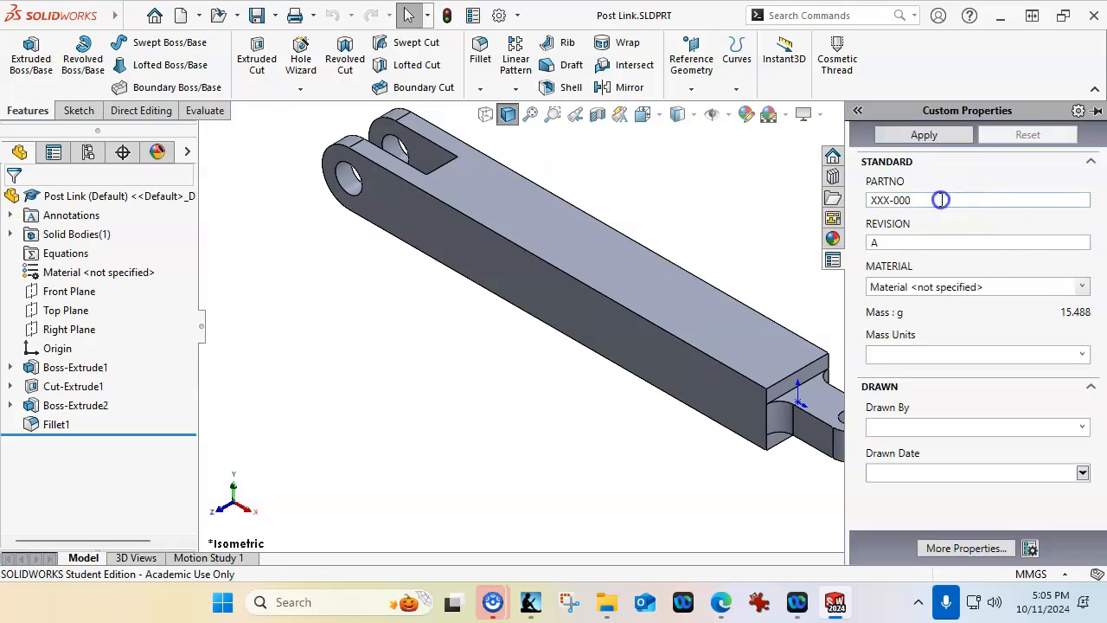
{"action": "left_click", "coordinate": [872, 202]}
{"action": "type", "text": "ENG"}
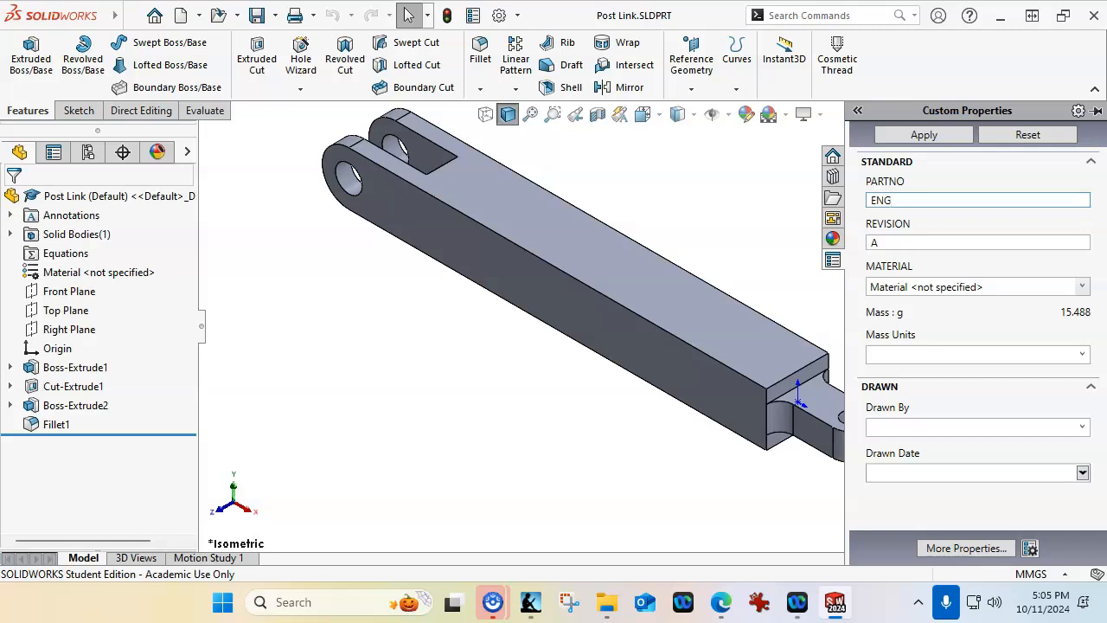
{"action": "key", "text": "Tab"}
{"action": "key", "text": "Tab"}
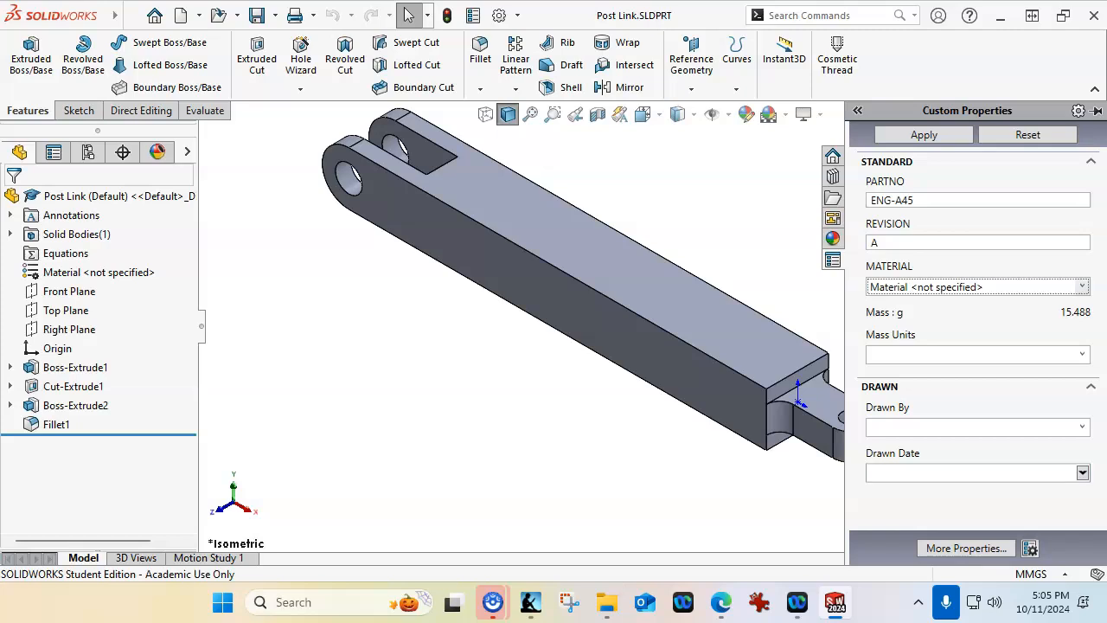
Assign AISI 1020 as the Post Link material, saving the pending custom property changes
{"action": "left_click", "coordinate": [1082, 286]}
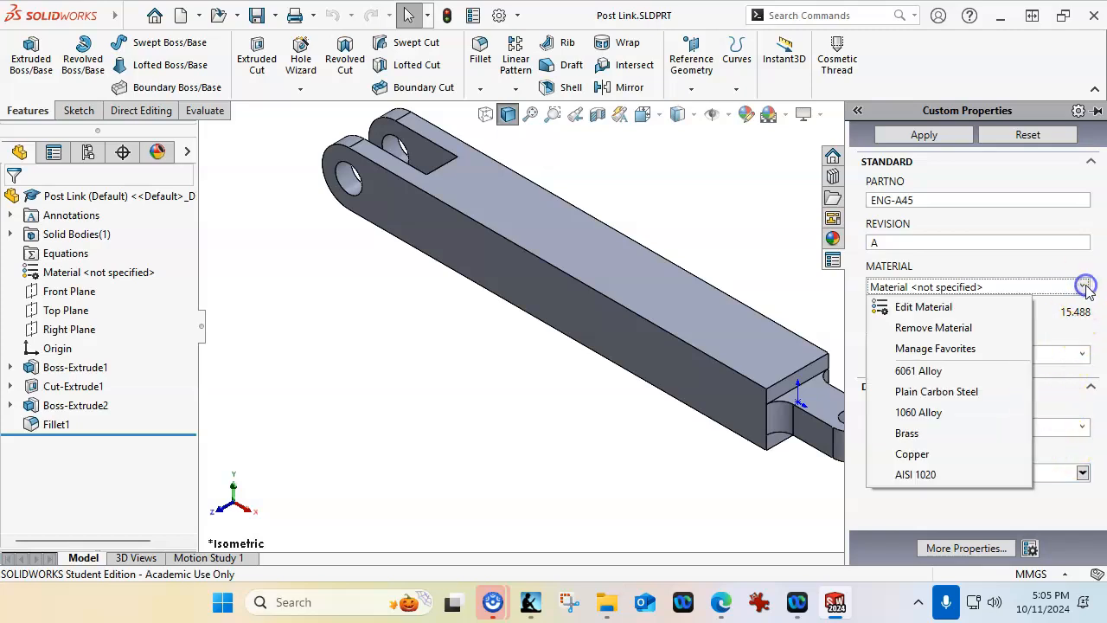
{"action": "left_click", "coordinate": [961, 474]}
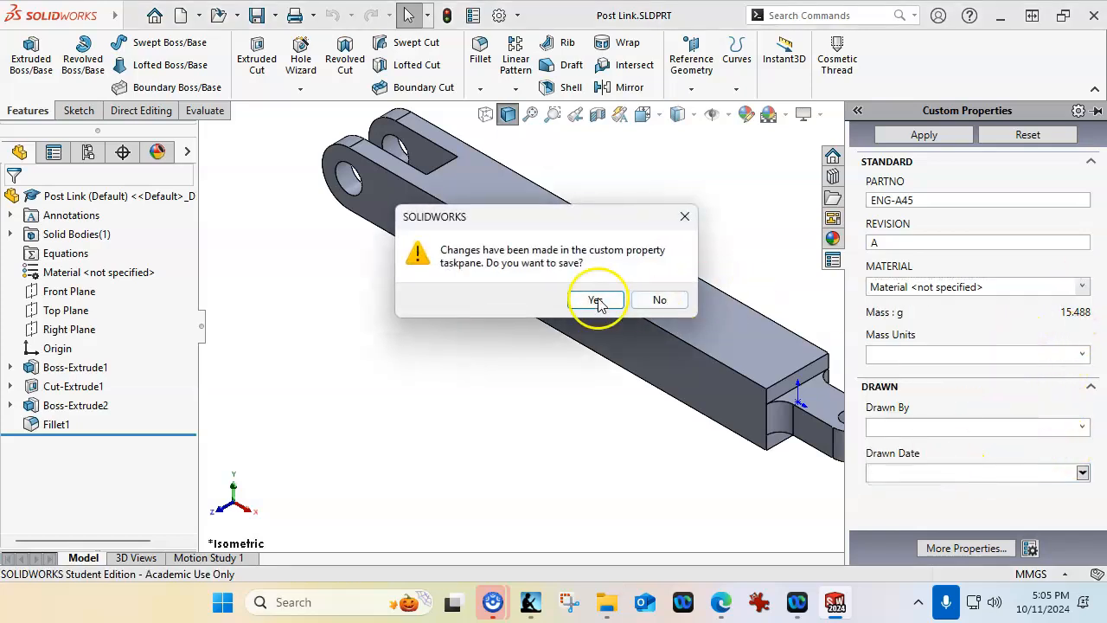
{"action": "left_click", "coordinate": [577, 300]}
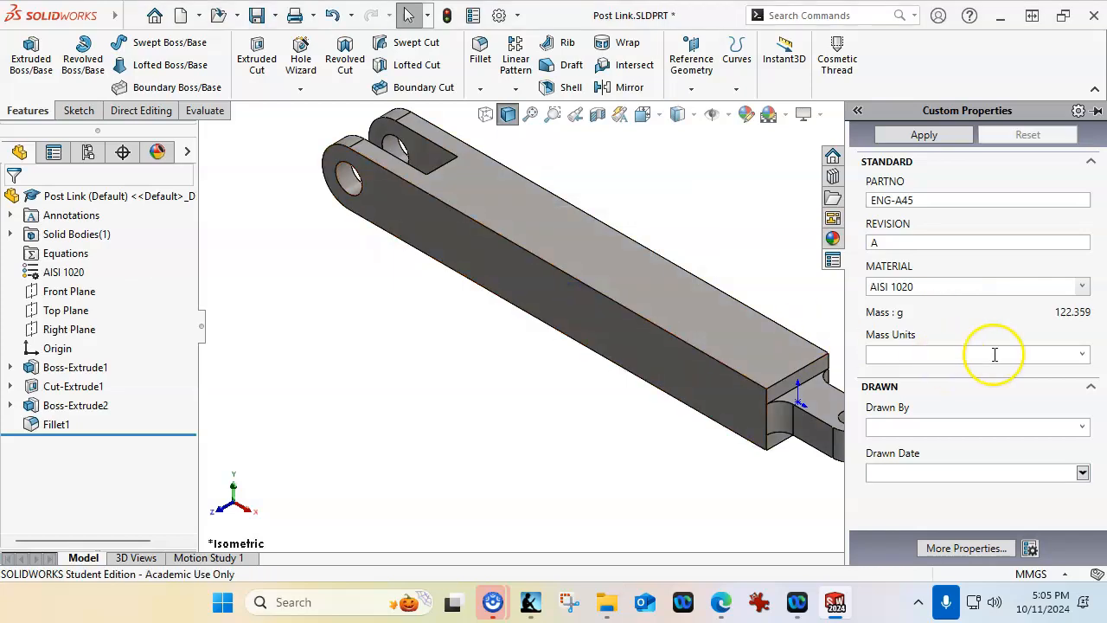
Set the Post Link's mass units to g, Drawn By to JL and drawn date to 10/11/2024, apply the properties and return to the drawing
{"action": "left_click", "coordinate": [1080, 354]}
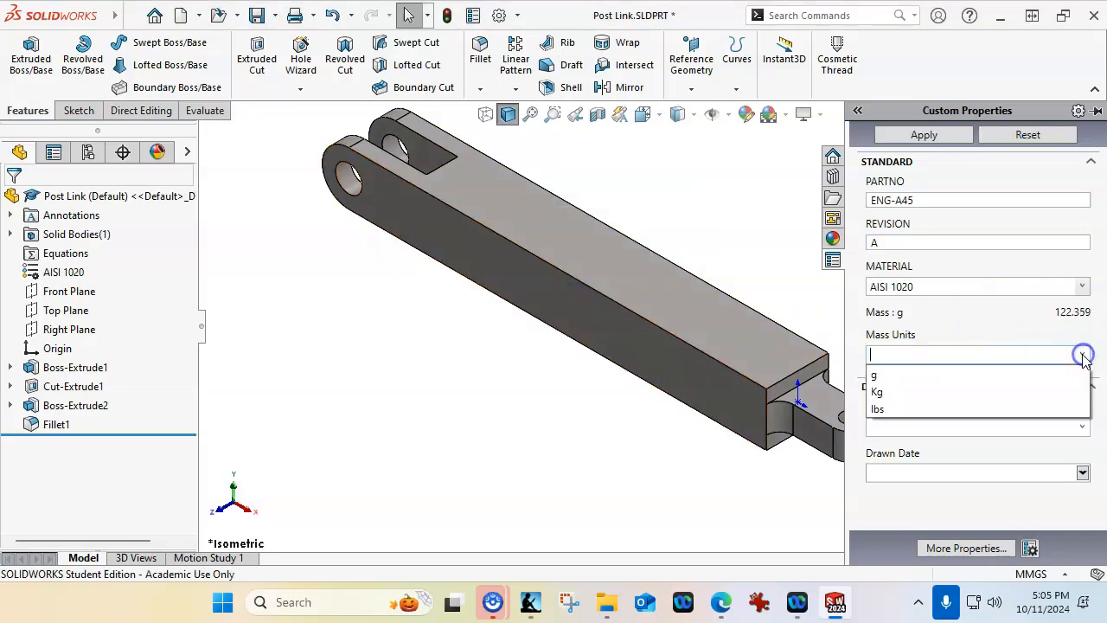
{"action": "left_click", "coordinate": [907, 379]}
{"action": "left_click", "coordinate": [1081, 425]}
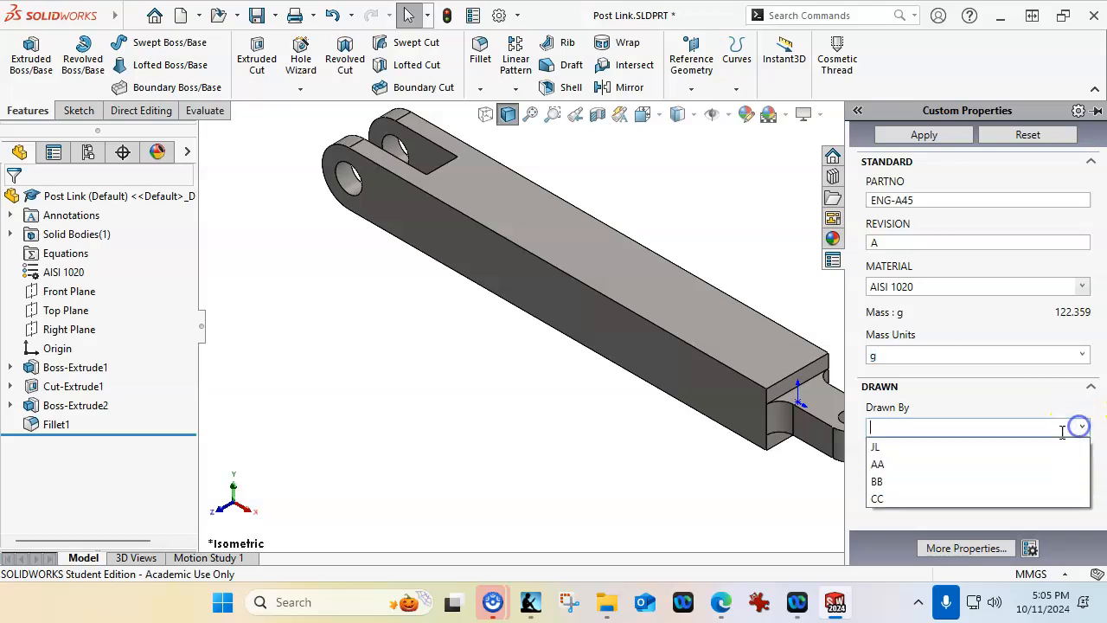
{"action": "left_click", "coordinate": [878, 464]}
{"action": "left_click", "coordinate": [1082, 473]}
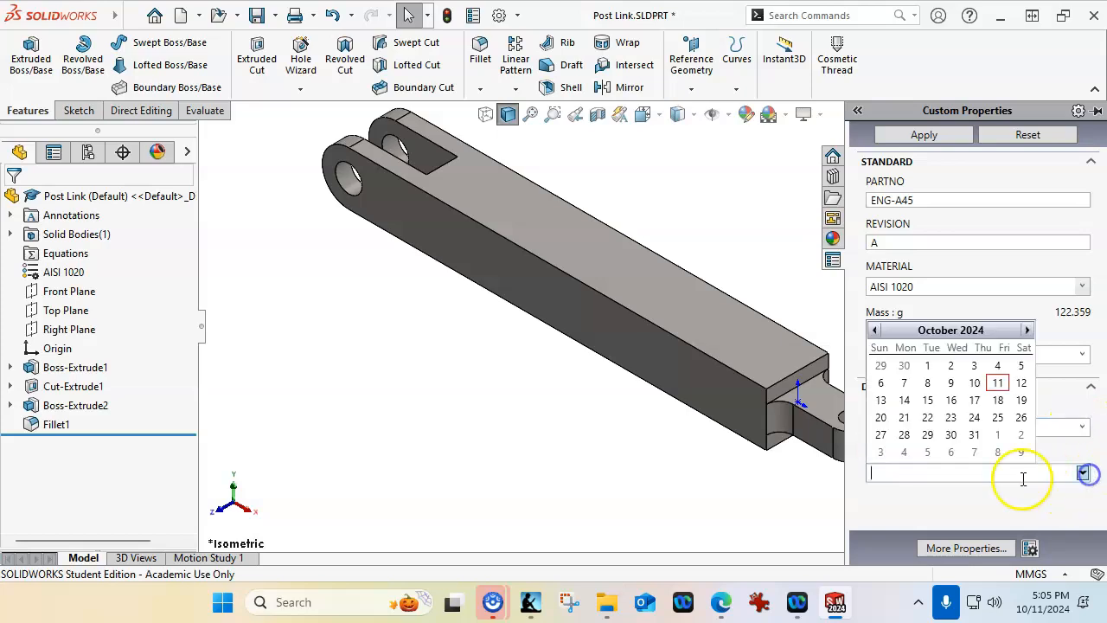
{"action": "left_click", "coordinate": [997, 382]}
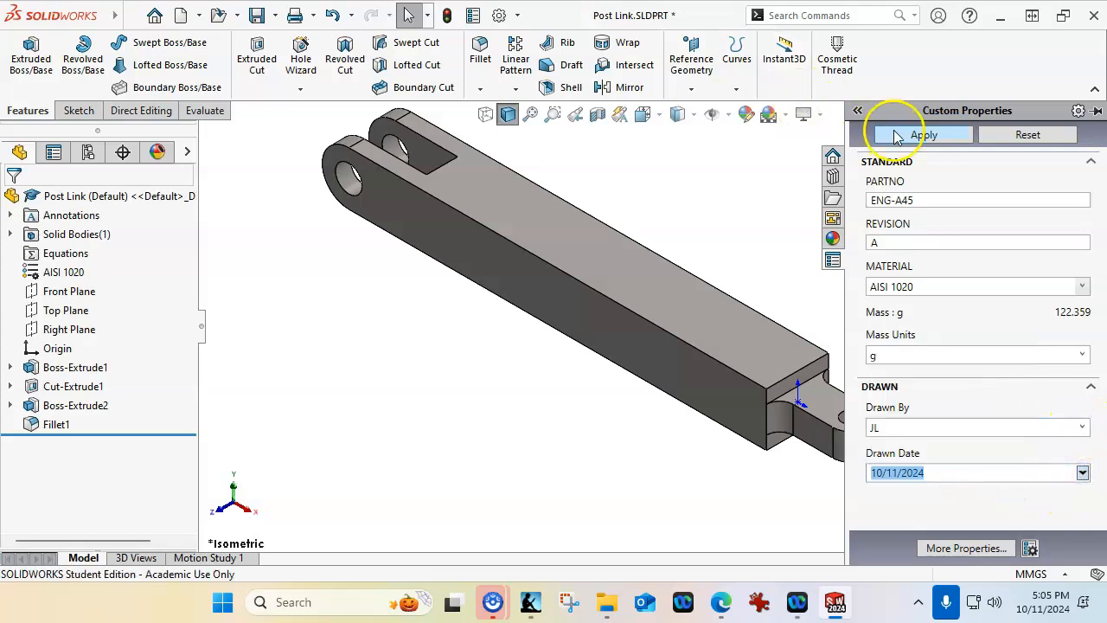
{"action": "left_click", "coordinate": [895, 137]}
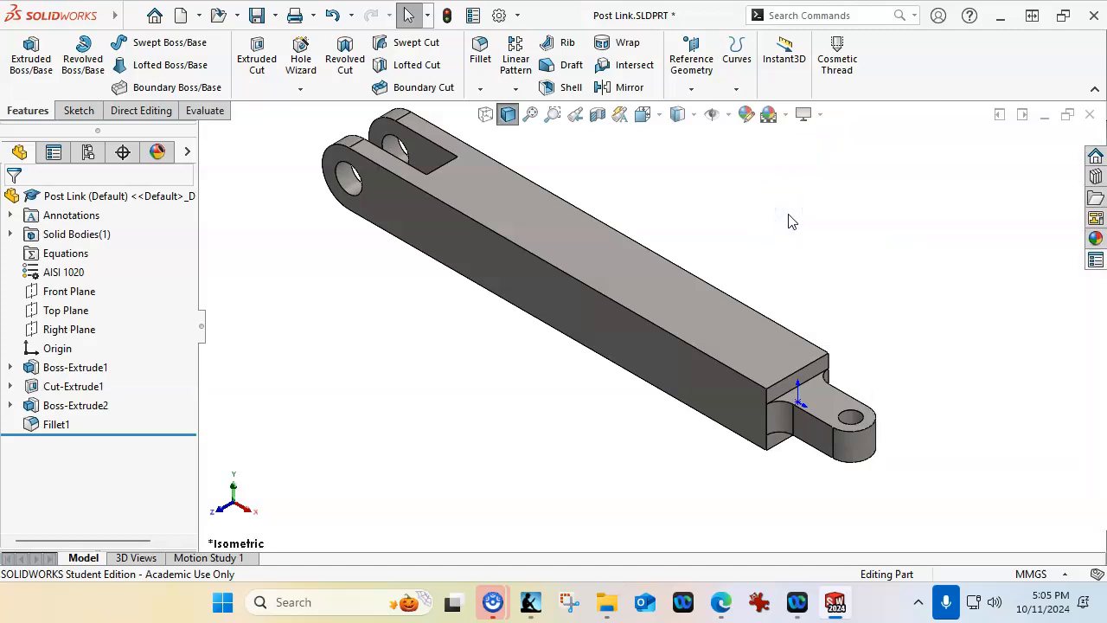
{"action": "left_click", "coordinate": [1088, 114]}
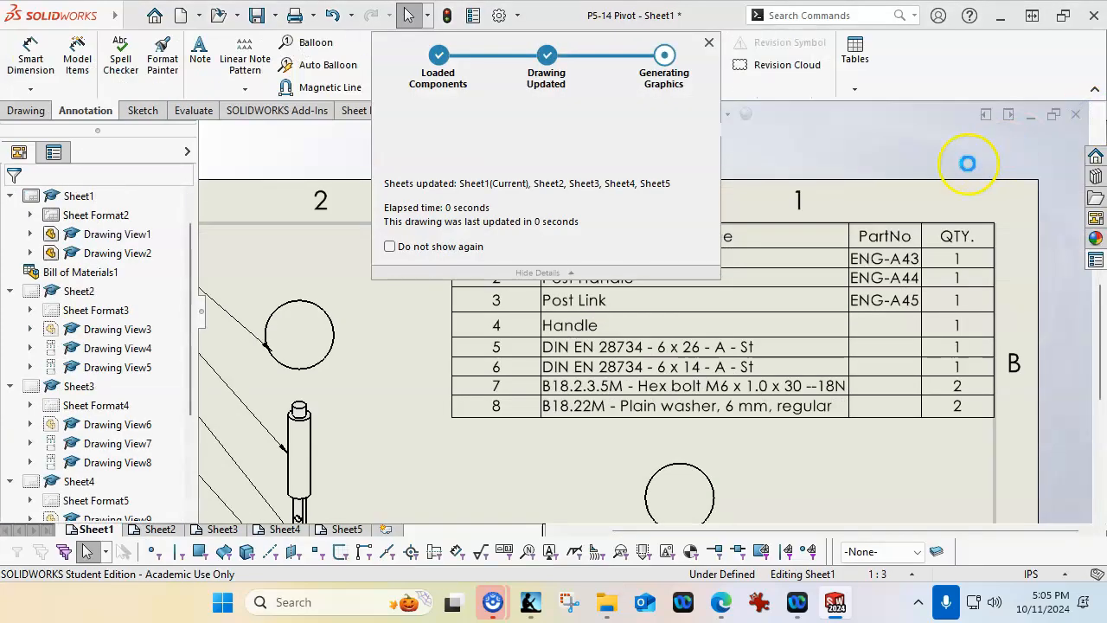
Open the Handle part from its bill of materials row and set its PARTNO custom property to AM300-1
{"action": "left_click", "coordinate": [860, 328]}
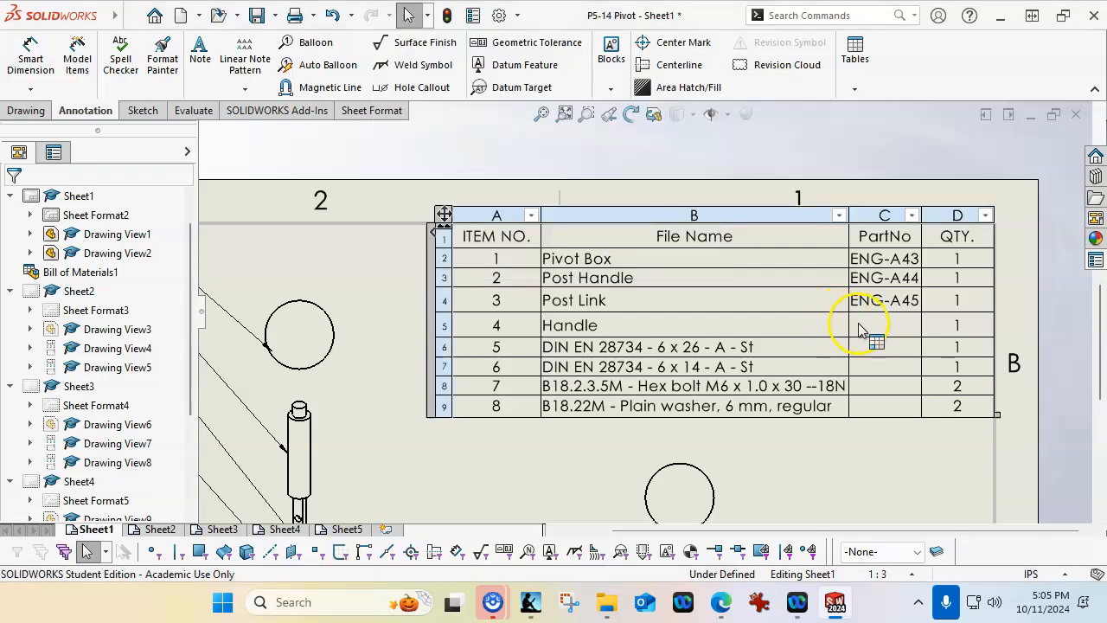
{"action": "right_click", "coordinate": [616, 336]}
{"action": "left_click", "coordinate": [655, 298]}
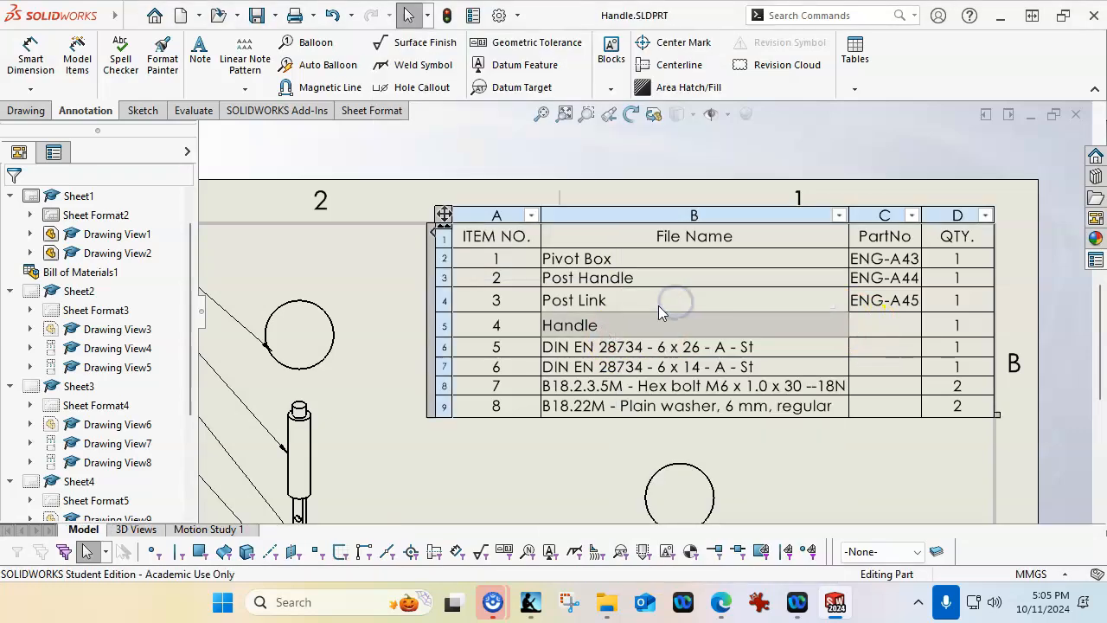
{"action": "left_click", "coordinate": [1094, 260]}
{"action": "left_click", "coordinate": [855, 199]}
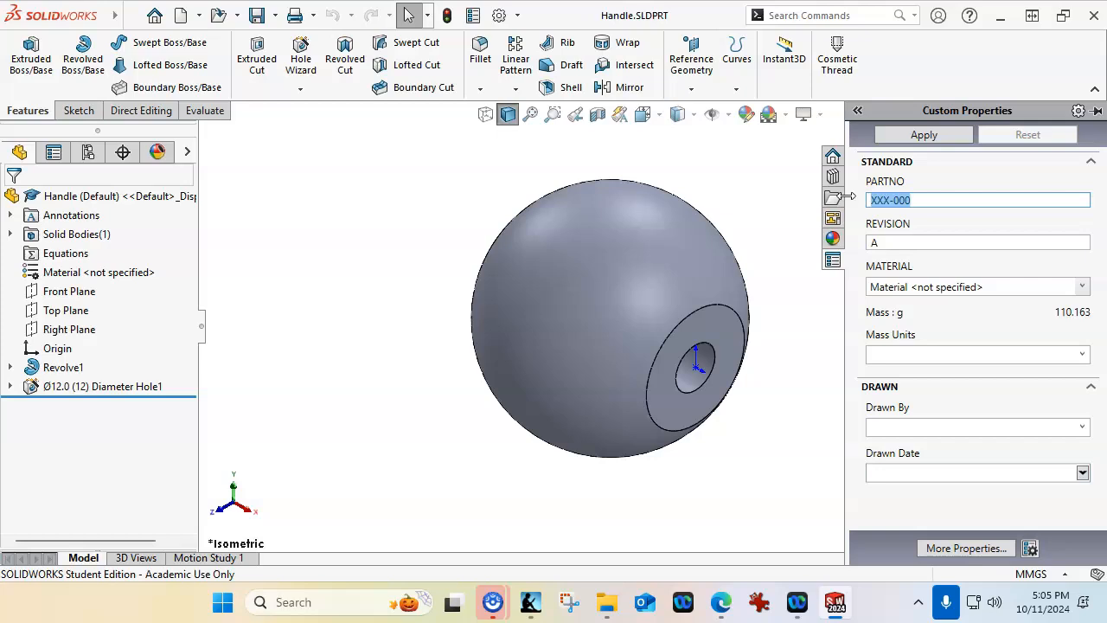
{"action": "type", "text": "AM300-1"}
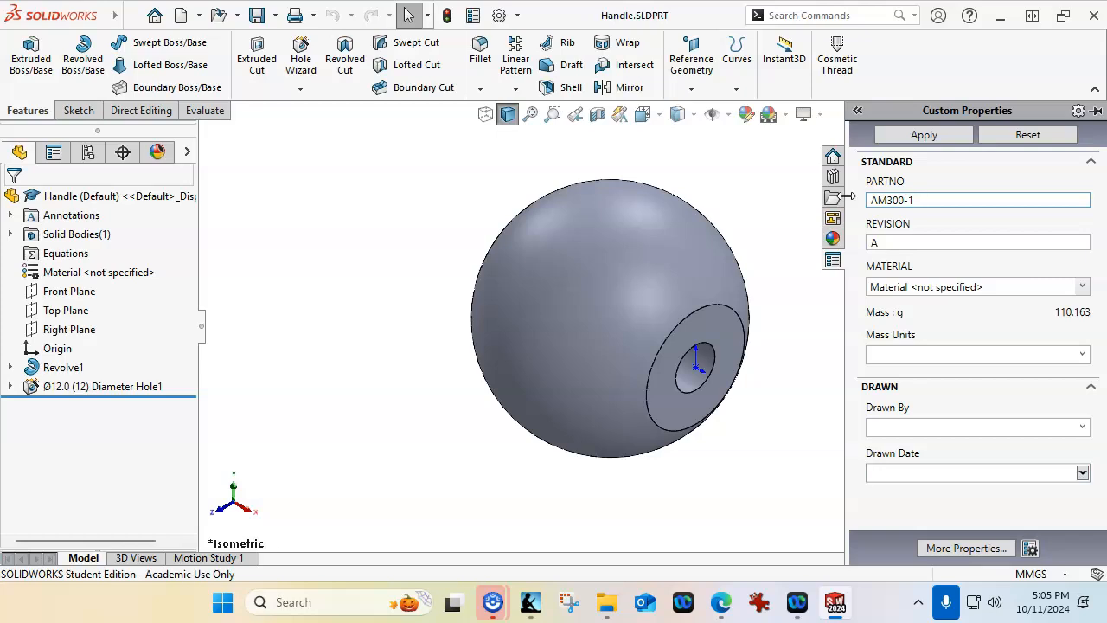
{"action": "key", "text": "Tab"}
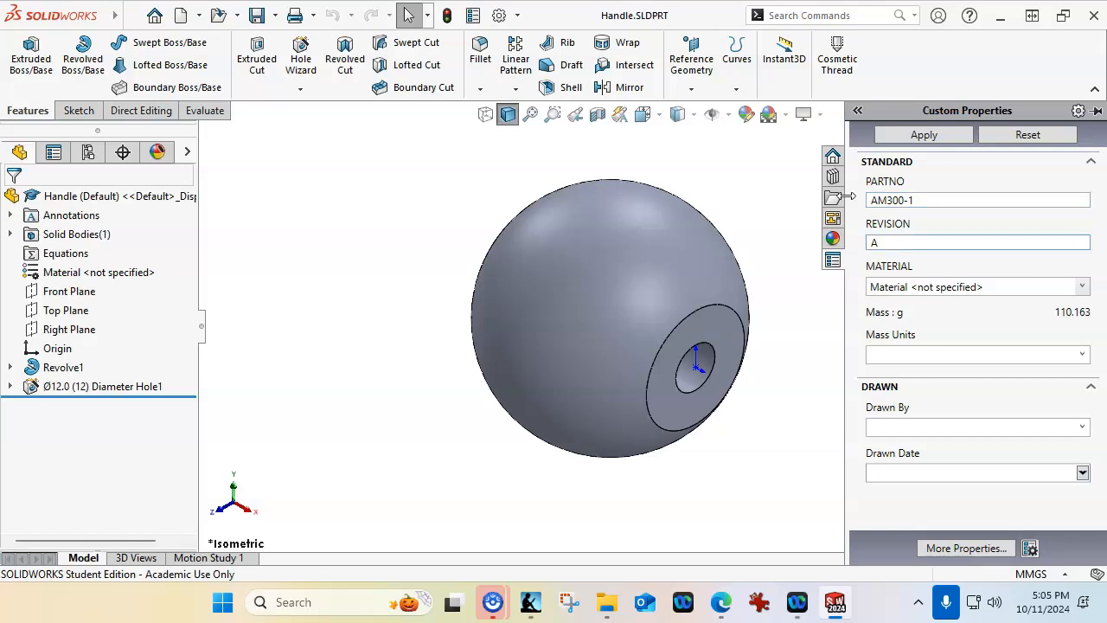
Assign AISI 1020 as the Handle material, saving the pending custom property changes
{"action": "left_click", "coordinate": [1081, 286]}
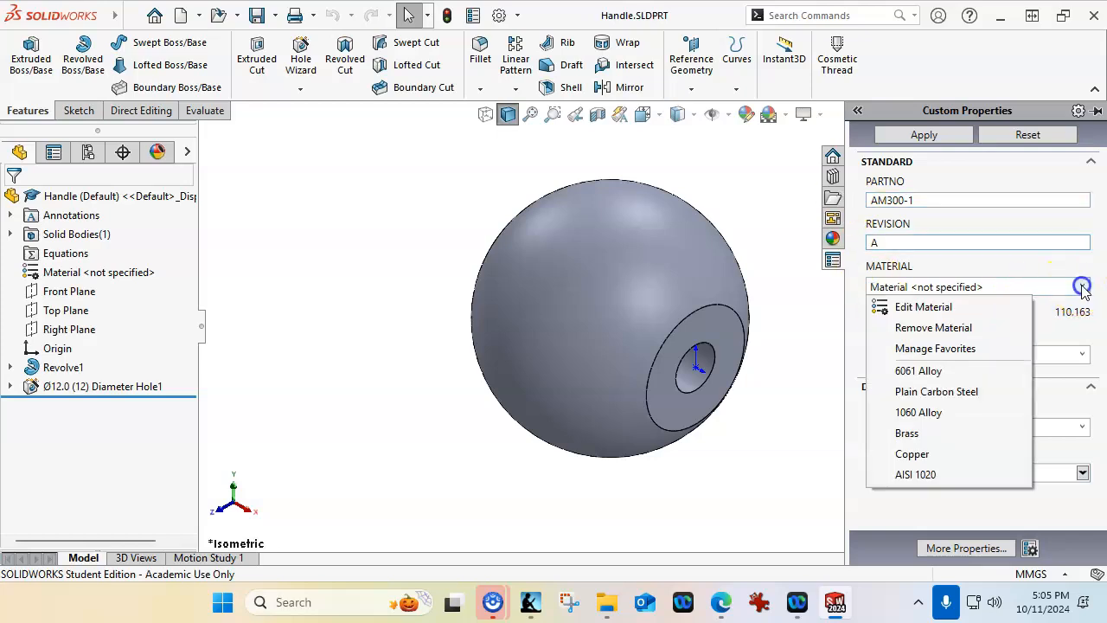
{"action": "left_click", "coordinate": [916, 475]}
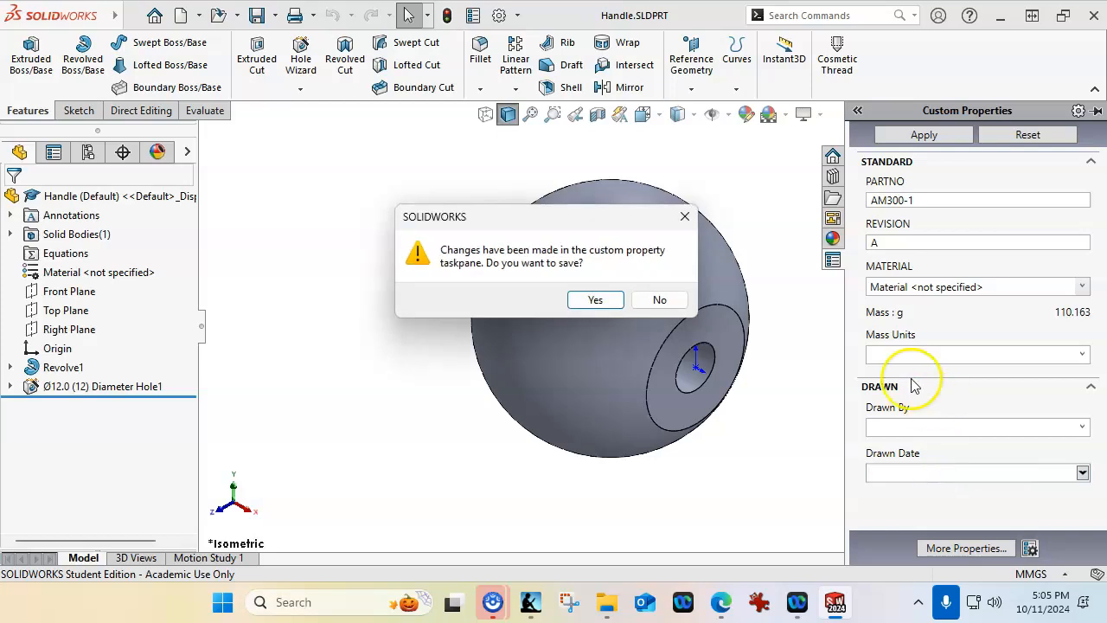
{"action": "left_click", "coordinate": [594, 298]}
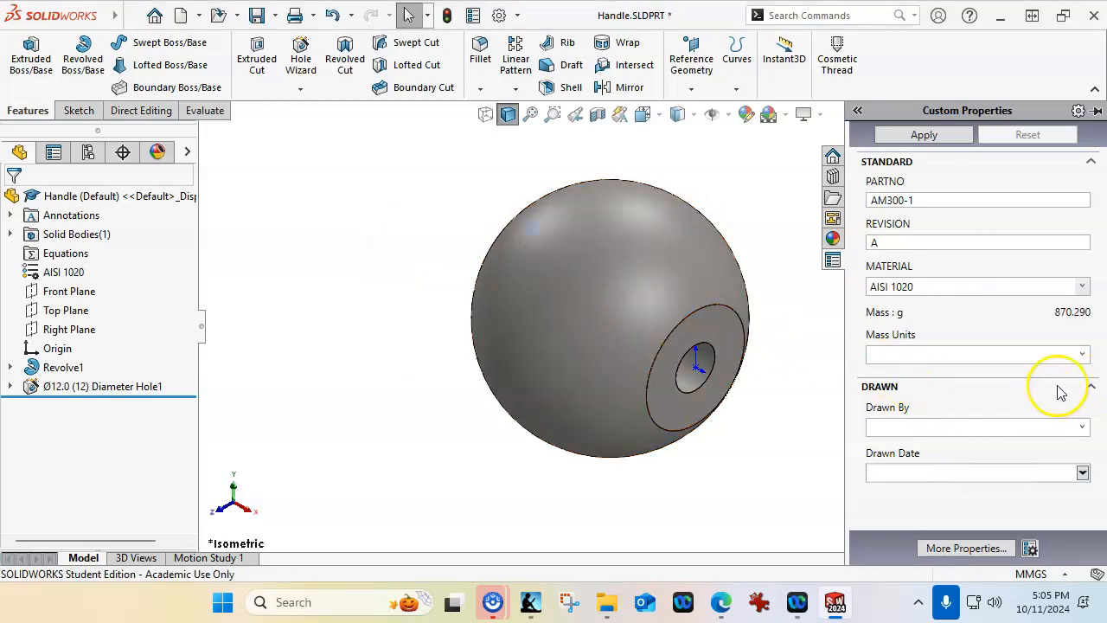
Set the Handle's mass units to g, Drawn By to JL and drawn date to 10/11/2024, apply the properties and return to the drawing
{"action": "left_click", "coordinate": [1079, 355]}
{"action": "left_click", "coordinate": [920, 377]}
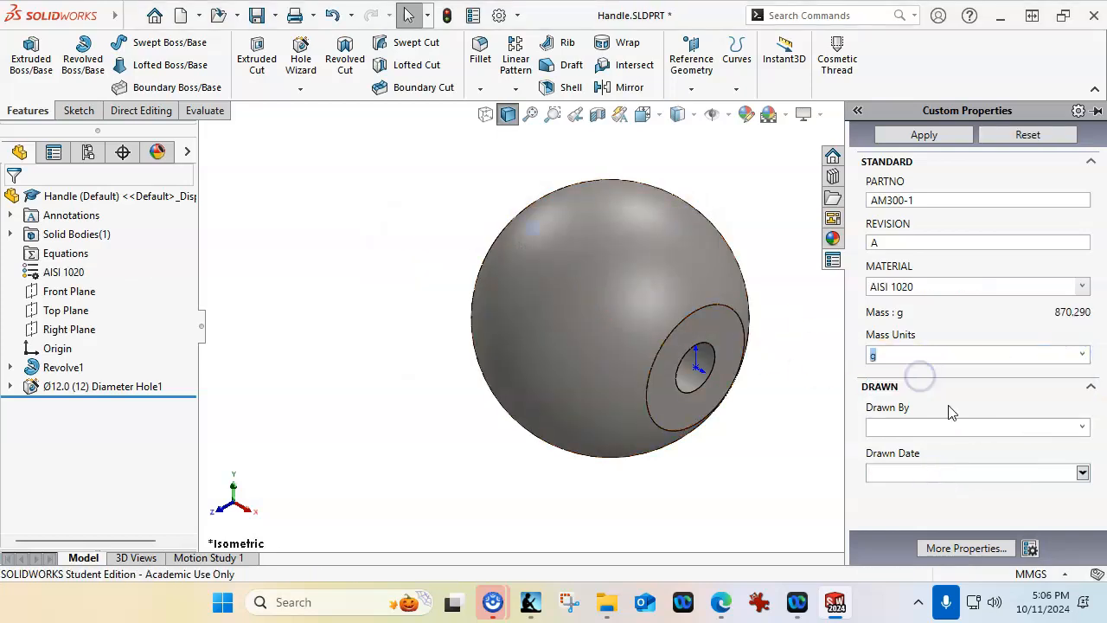
{"action": "left_click", "coordinate": [1081, 426]}
{"action": "left_click", "coordinate": [926, 444]}
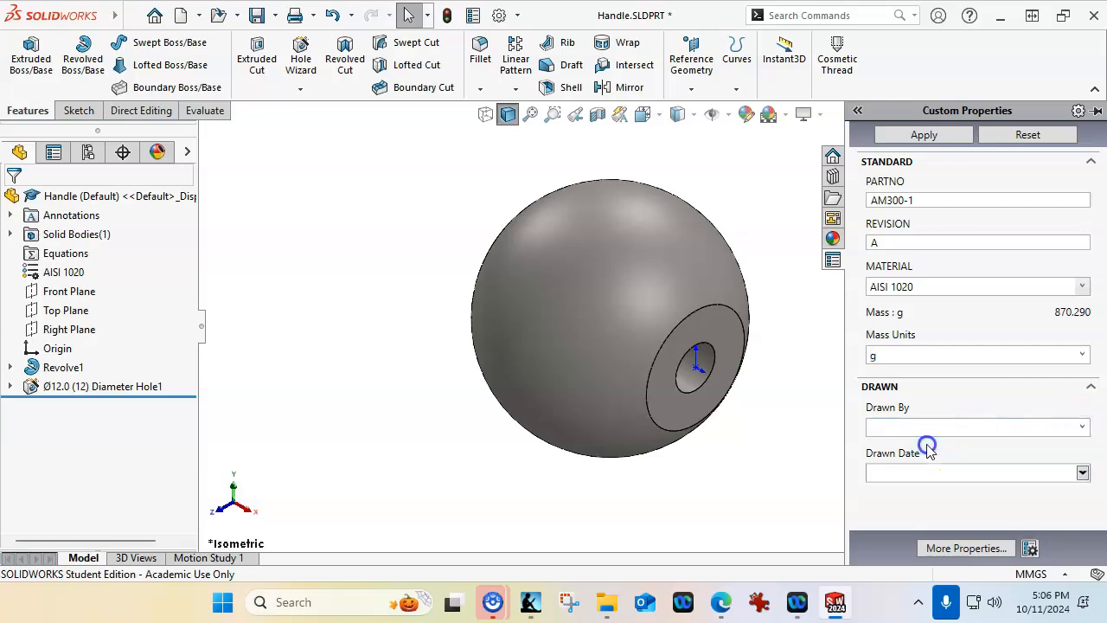
{"action": "left_click", "coordinate": [1082, 472]}
{"action": "left_click", "coordinate": [996, 383]}
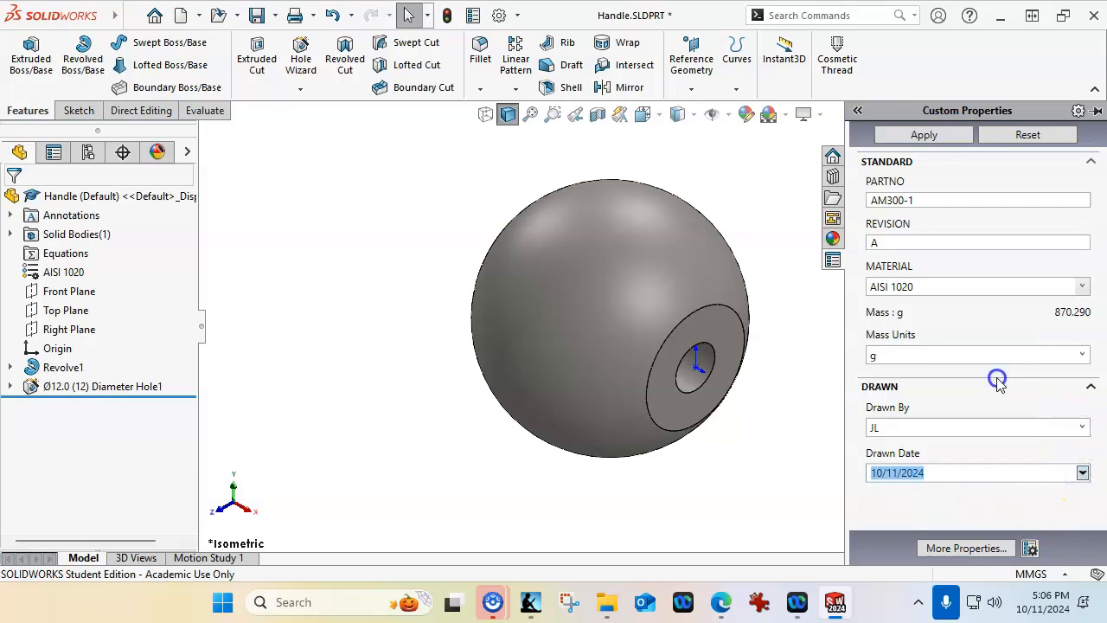
{"action": "left_click", "coordinate": [933, 144]}
{"action": "left_click", "coordinate": [747, 216]}
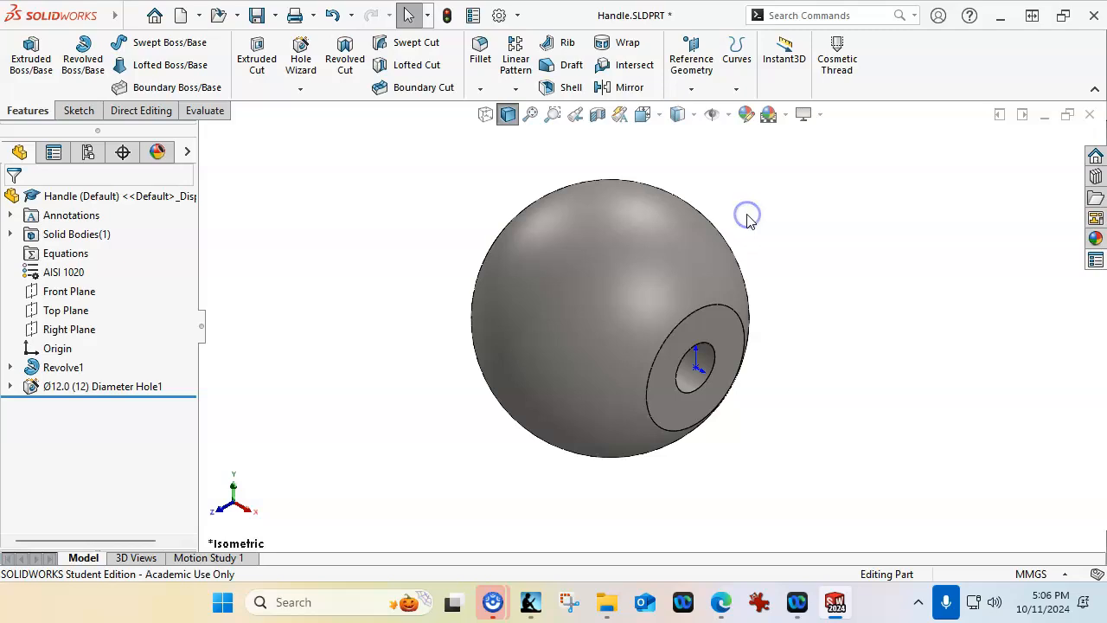
{"action": "left_click", "coordinate": [1089, 114]}
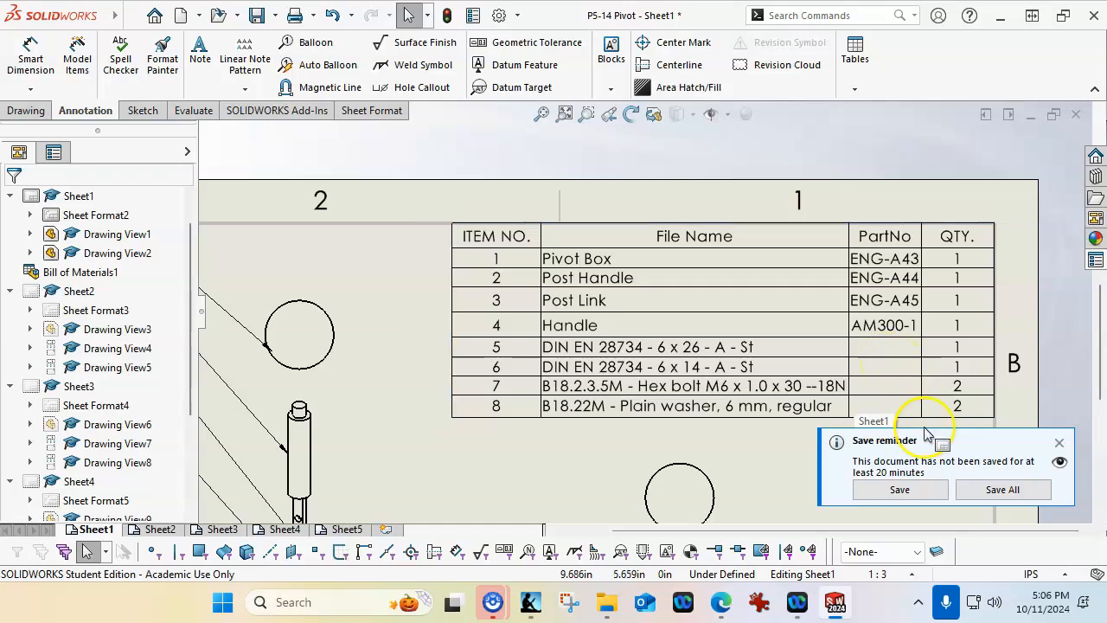
Save the P5-14 Pivot drawing together with all its modified component documents
{"action": "left_click", "coordinate": [899, 489]}
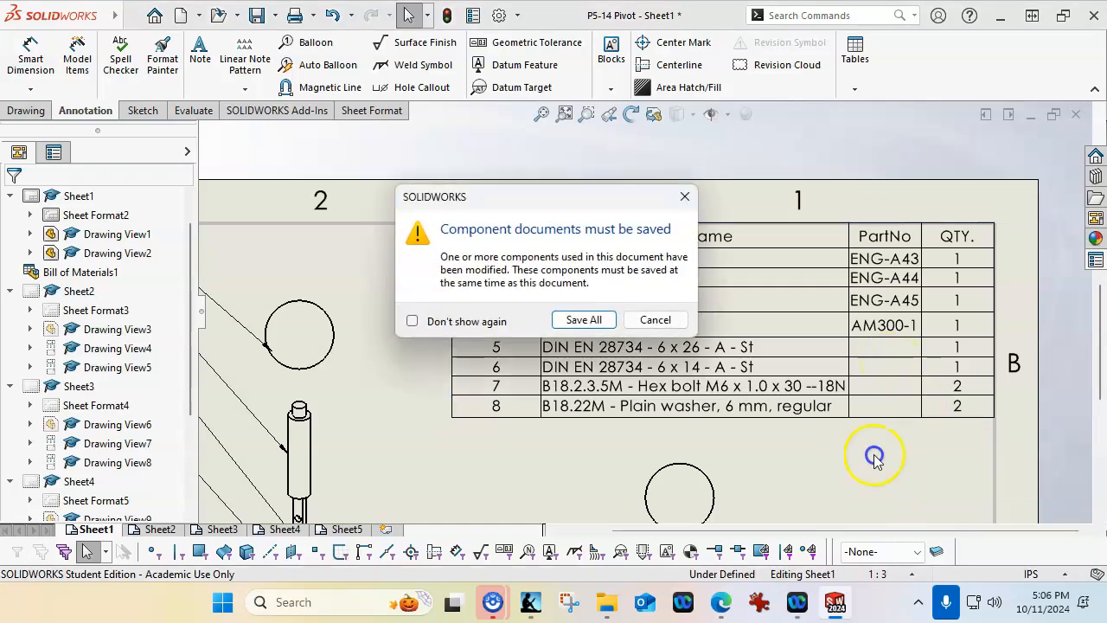
{"action": "left_click", "coordinate": [558, 320]}
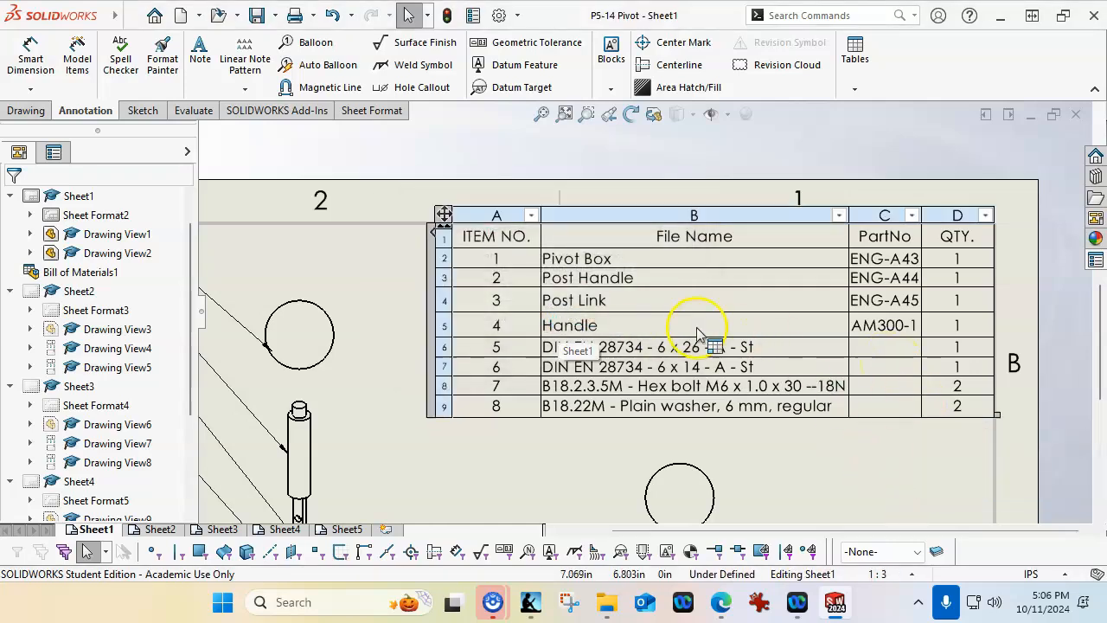
{"action": "left_click", "coordinate": [869, 349]}
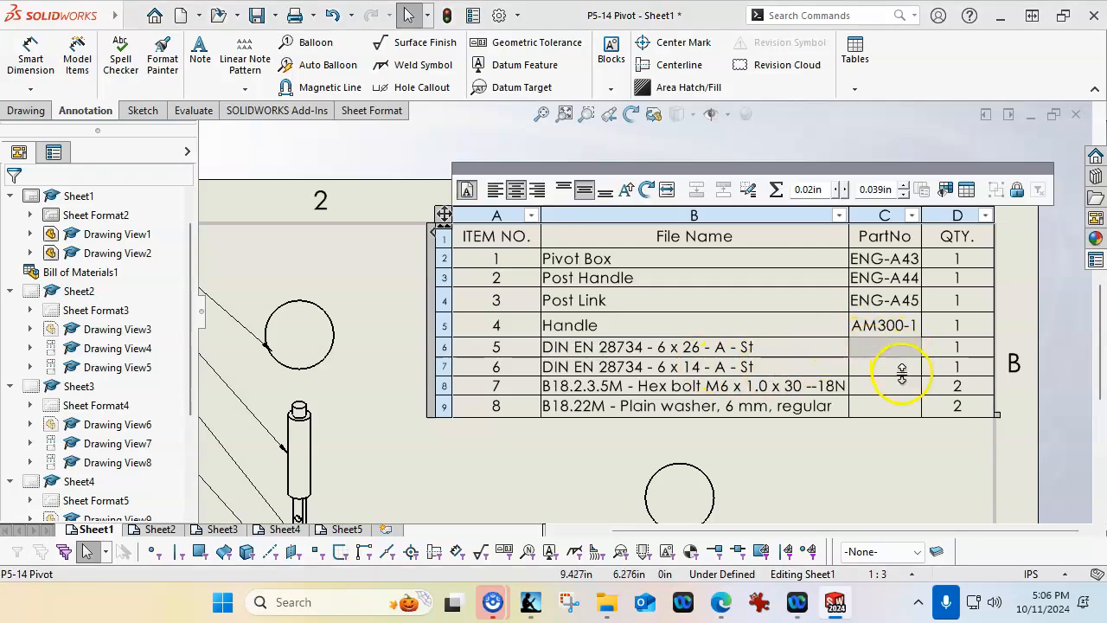
{"action": "left_click", "coordinate": [895, 456]}
Shift the exploded view and the assembled view on Sheet1 slightly to the right within the sheet border
{"action": "scroll", "coordinate": [864, 441], "scroll_direction": "up", "scroll_amount": 5}
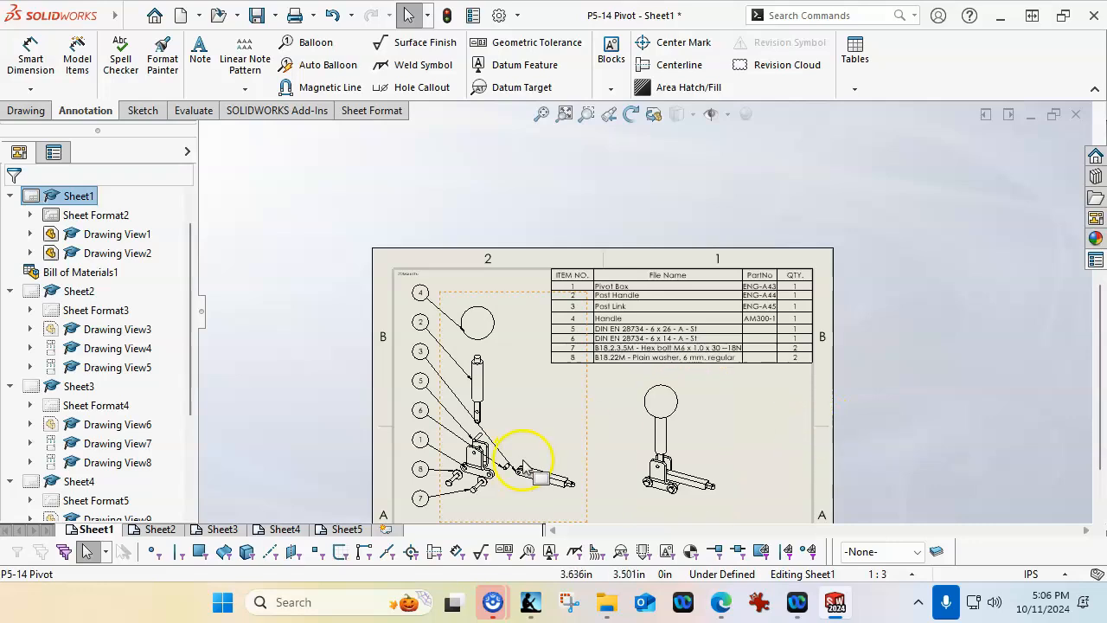
{"action": "scroll", "coordinate": [528, 465], "scroll_direction": "up", "scroll_amount": 3}
{"action": "scroll", "coordinate": [528, 464], "scroll_direction": "down", "scroll_amount": 2}
{"action": "scroll", "coordinate": [588, 446], "scroll_direction": "down", "scroll_amount": 2}
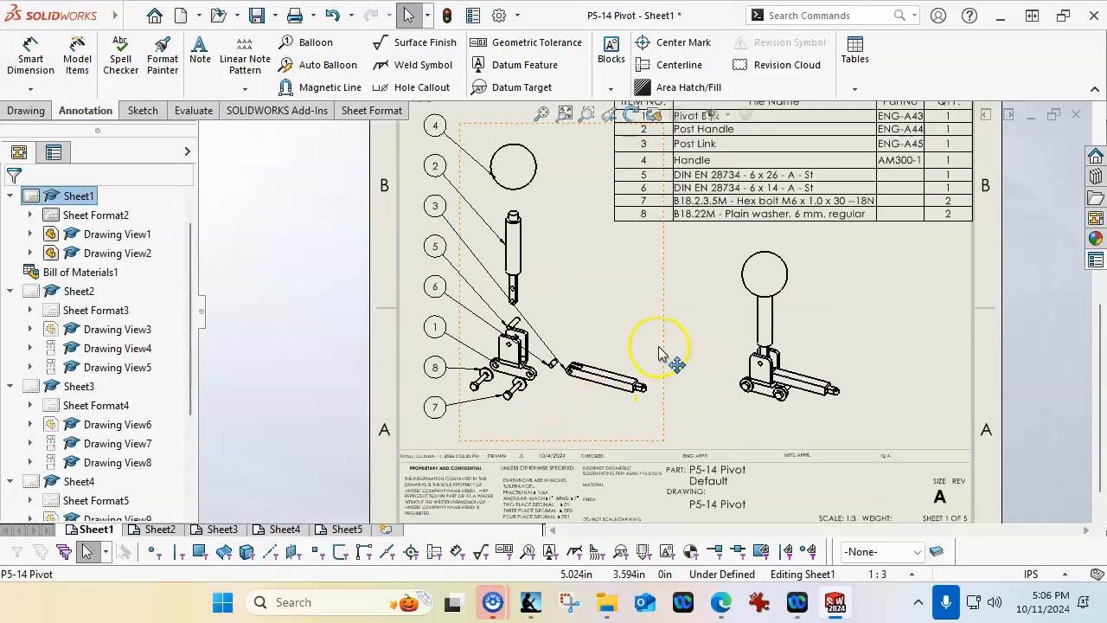
{"action": "left_click_drag", "start_coordinate": [657, 353], "coordinate": [681, 352]}
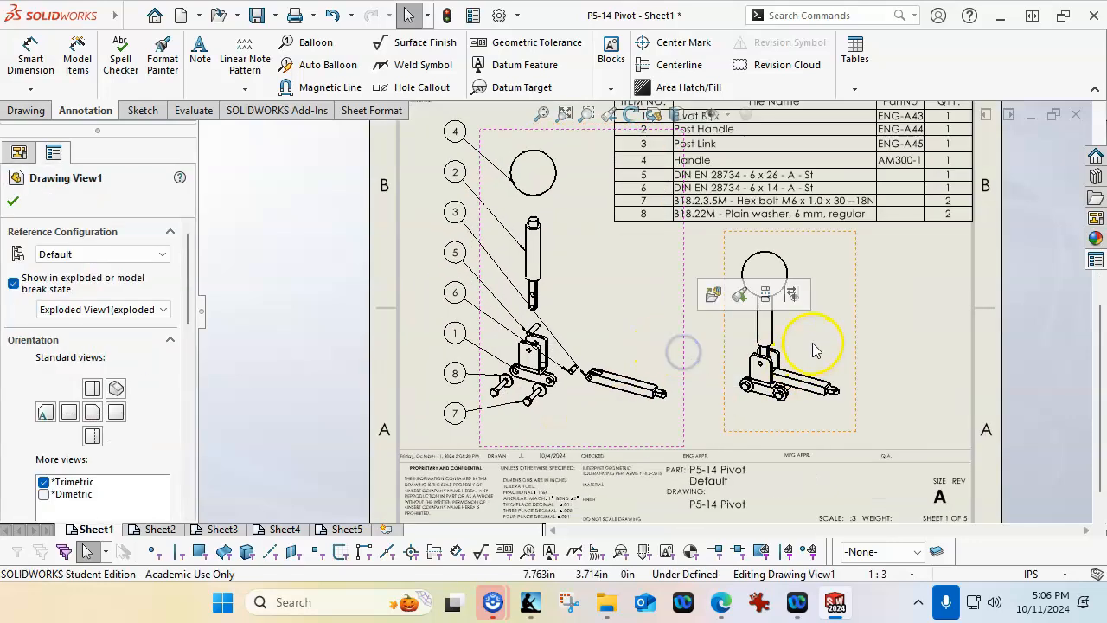
{"action": "left_click_drag", "start_coordinate": [857, 343], "coordinate": [882, 338]}
{"action": "left_click", "coordinate": [724, 328]}
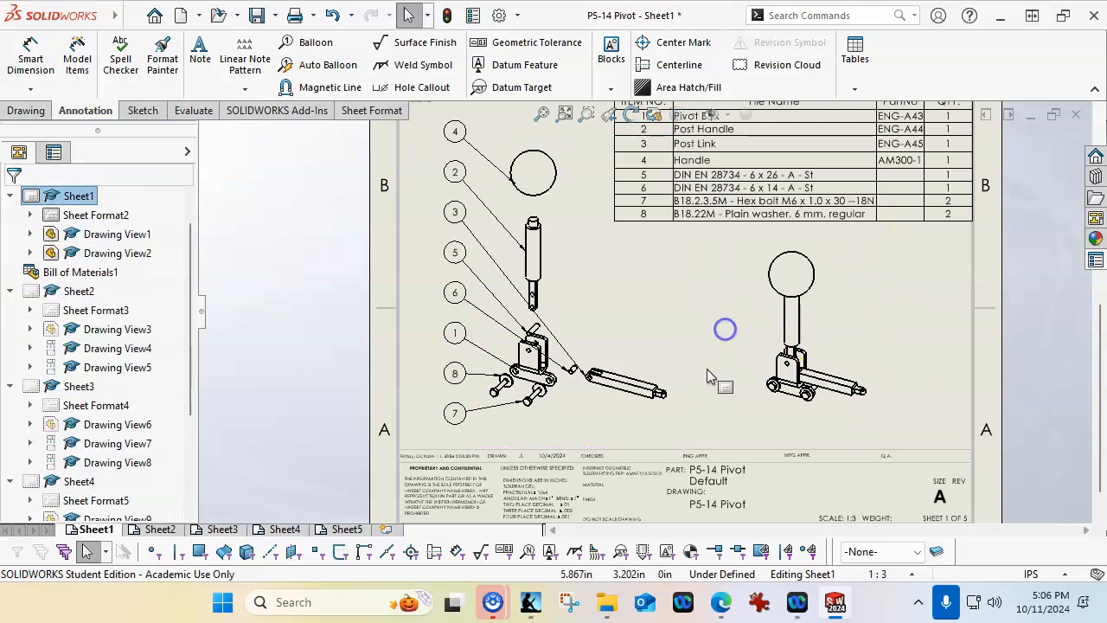
Move the assembled view toward the exploded view and start an alternate position view in it with new configuration AltPosition_Default_1
{"action": "left_click_drag", "start_coordinate": [761, 360], "coordinate": [655, 337]}
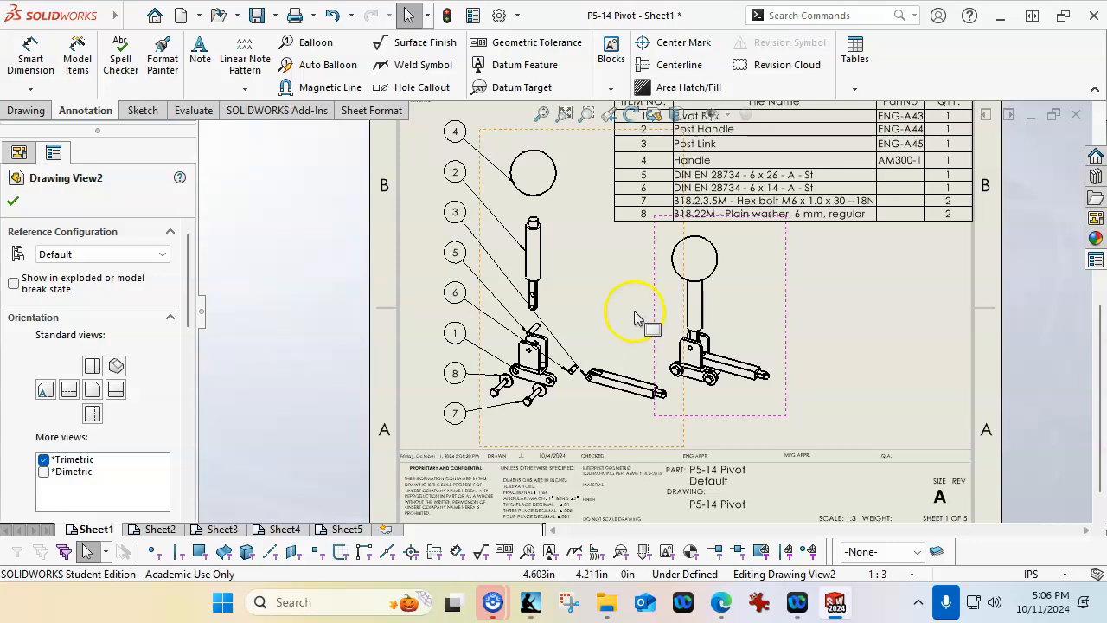
{"action": "left_click", "coordinate": [852, 320]}
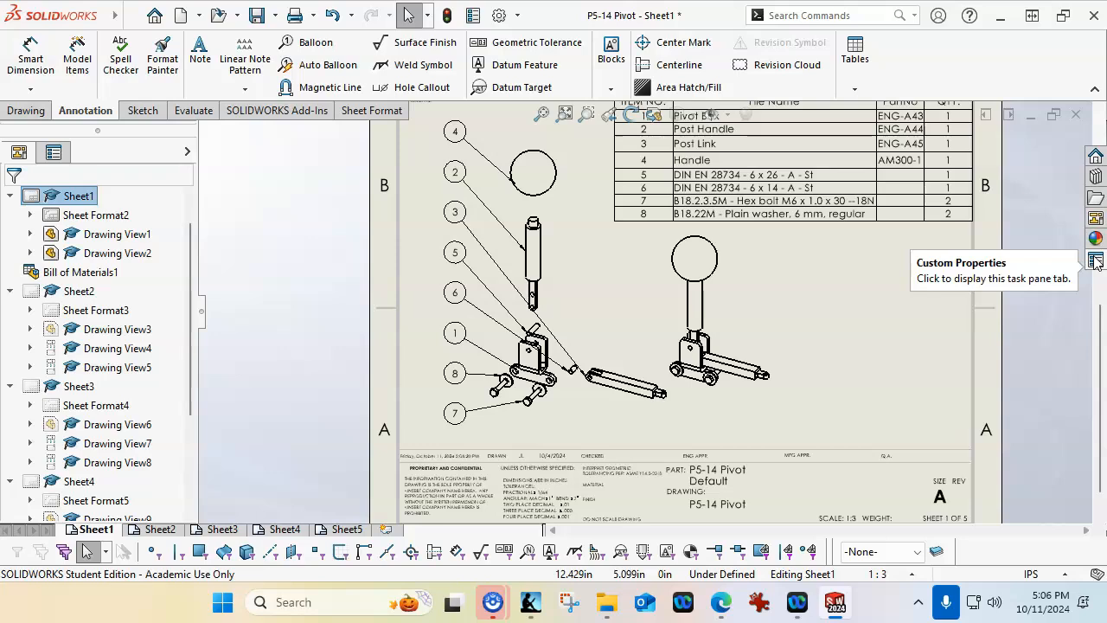
{"action": "left_click", "coordinate": [26, 110]}
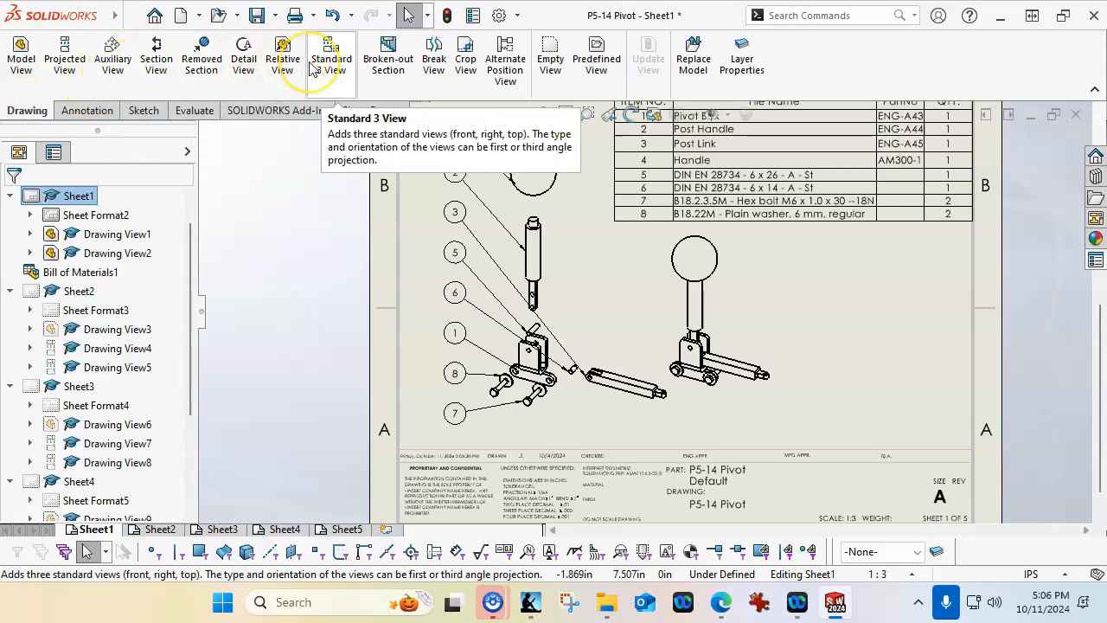
{"action": "left_click", "coordinate": [505, 63]}
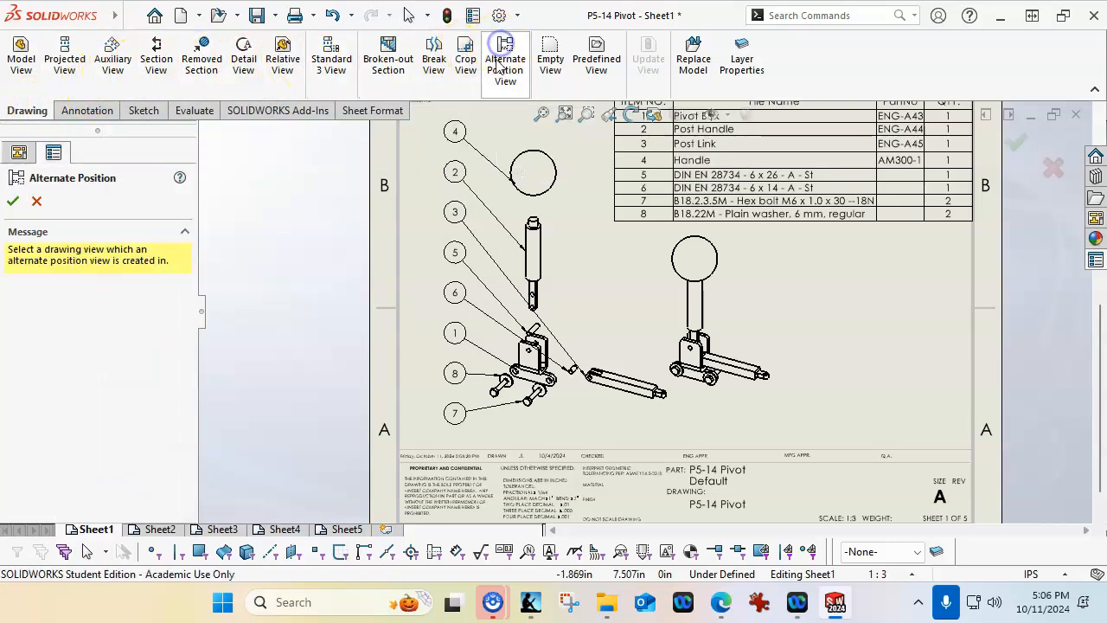
{"action": "left_click", "coordinate": [731, 302]}
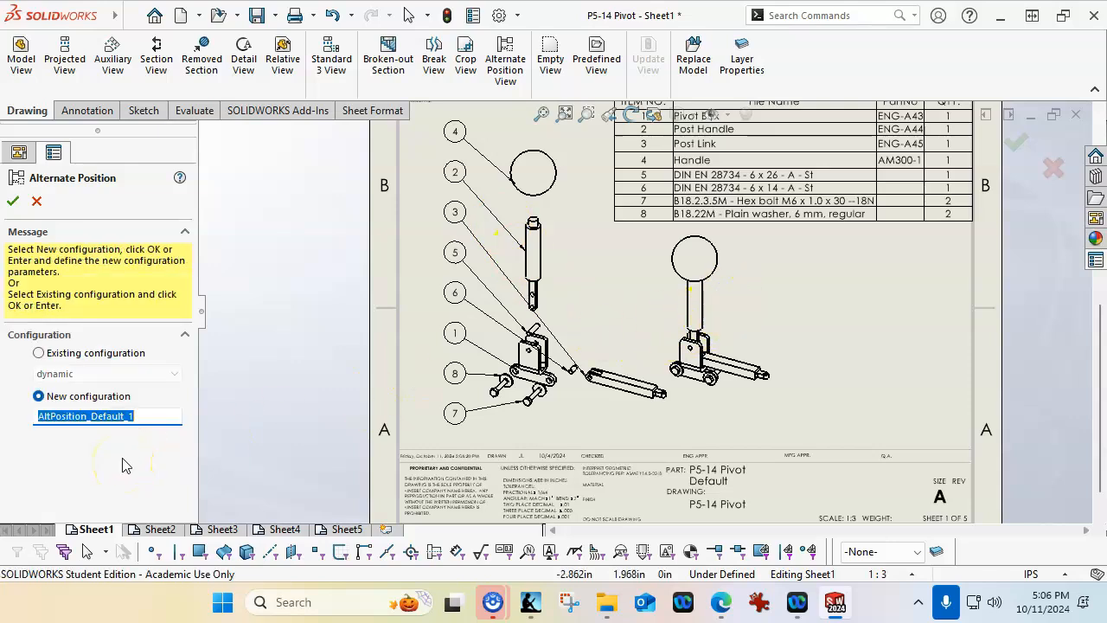
{"action": "left_click", "coordinate": [13, 200]}
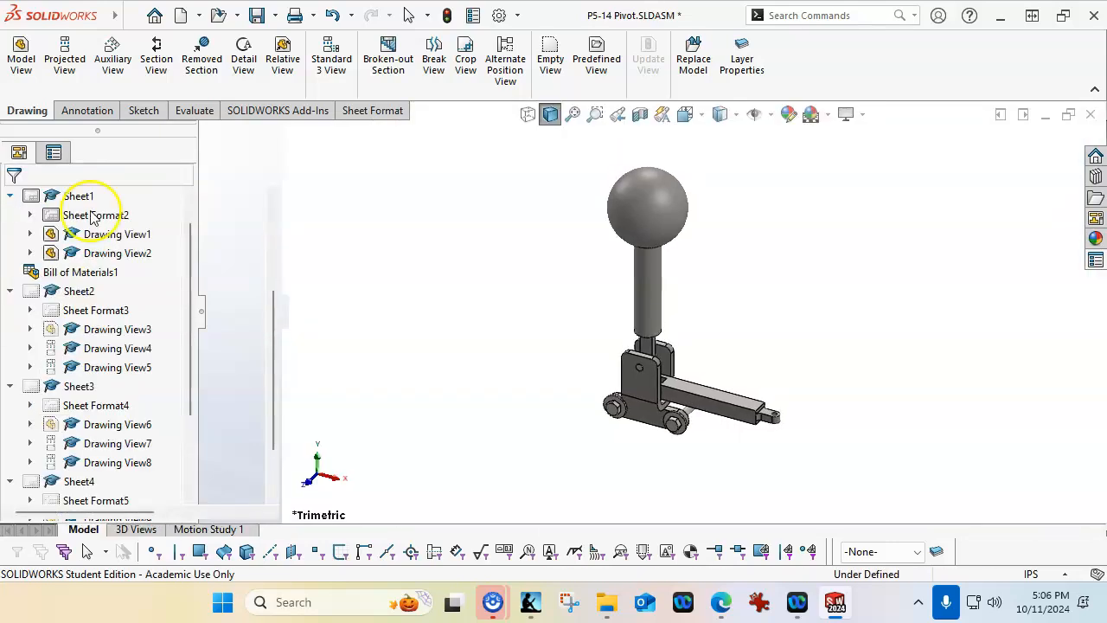
Try to move the ball handle to a different pose for the alternate position, and accept the component move
{"action": "left_click", "coordinate": [677, 228]}
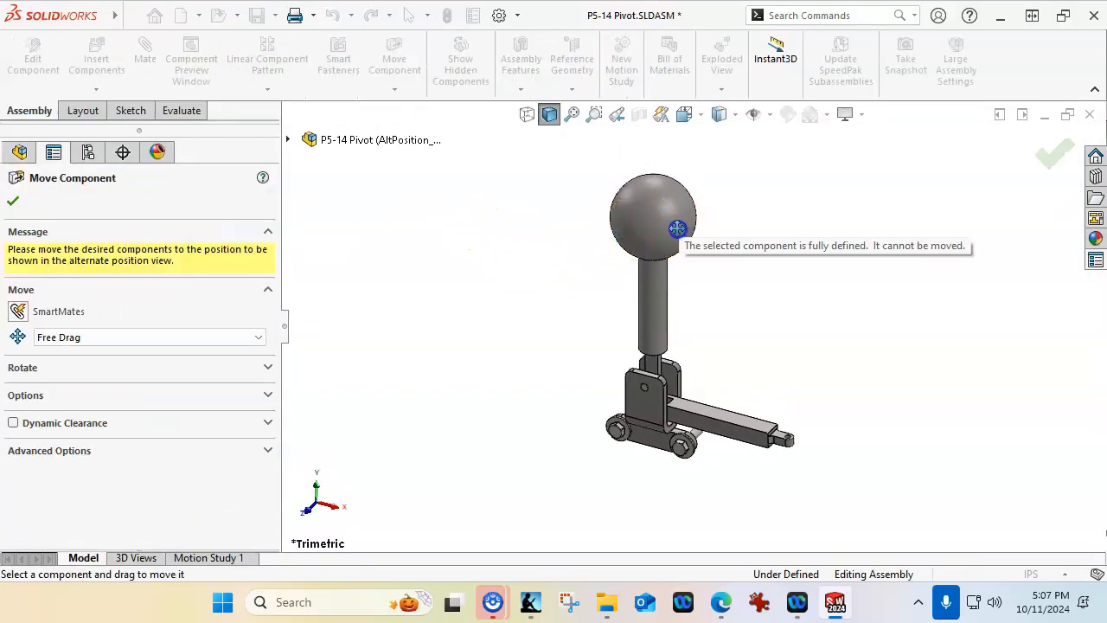
{"action": "left_click", "coordinate": [633, 217]}
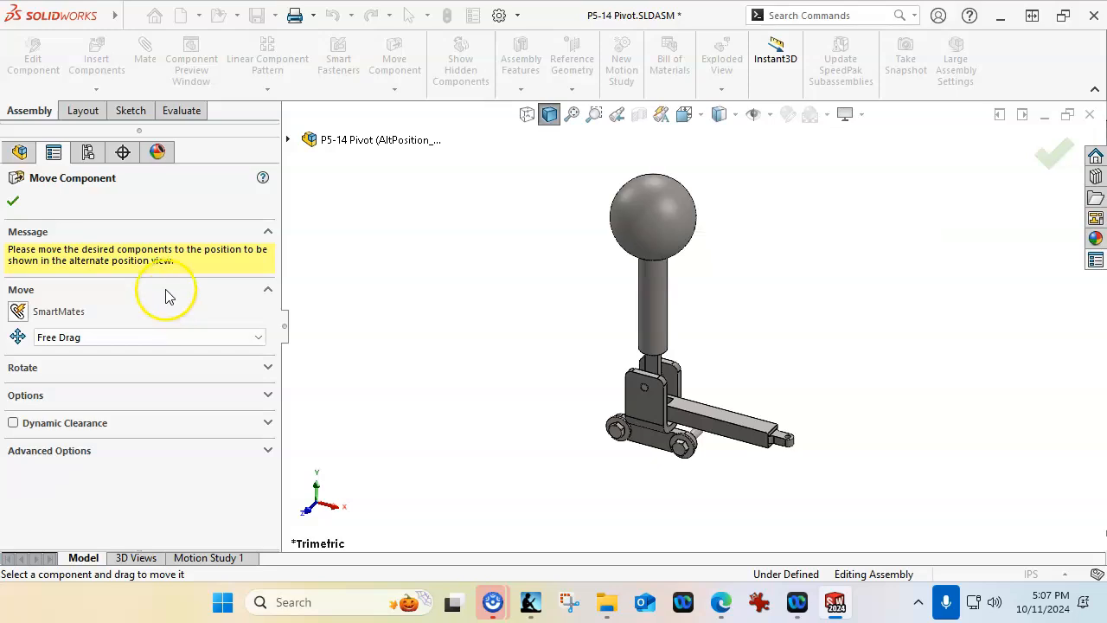
{"action": "left_click", "coordinate": [14, 201]}
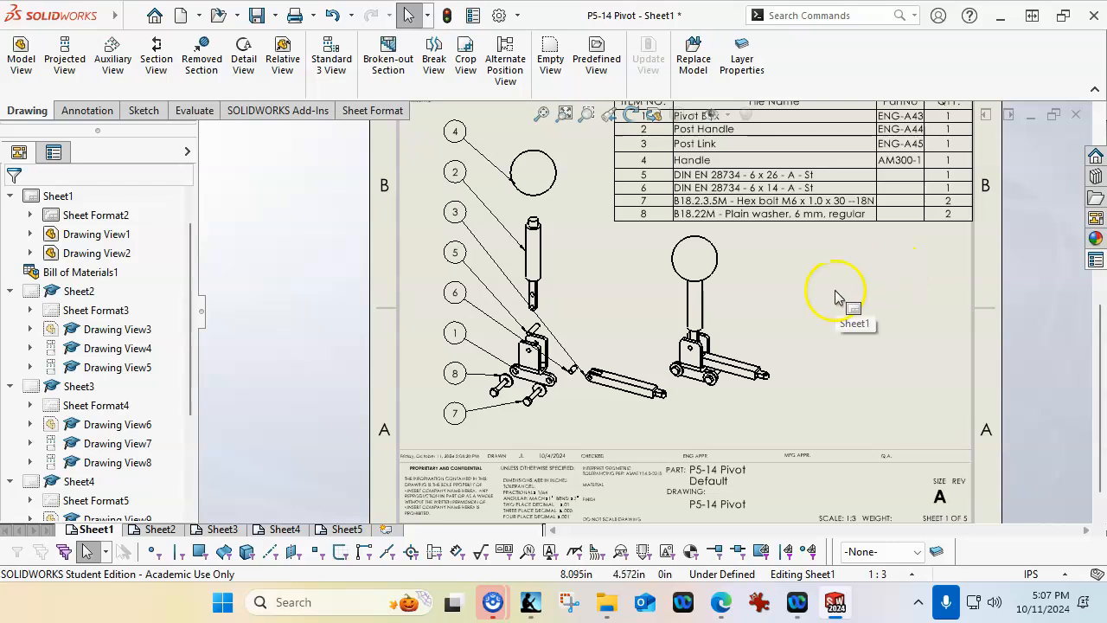
Set the assembled view's reference configuration to dynamic
{"action": "left_click", "coordinate": [745, 269]}
{"action": "left_click", "coordinate": [149, 253]}
{"action": "left_click", "coordinate": [87, 292]}
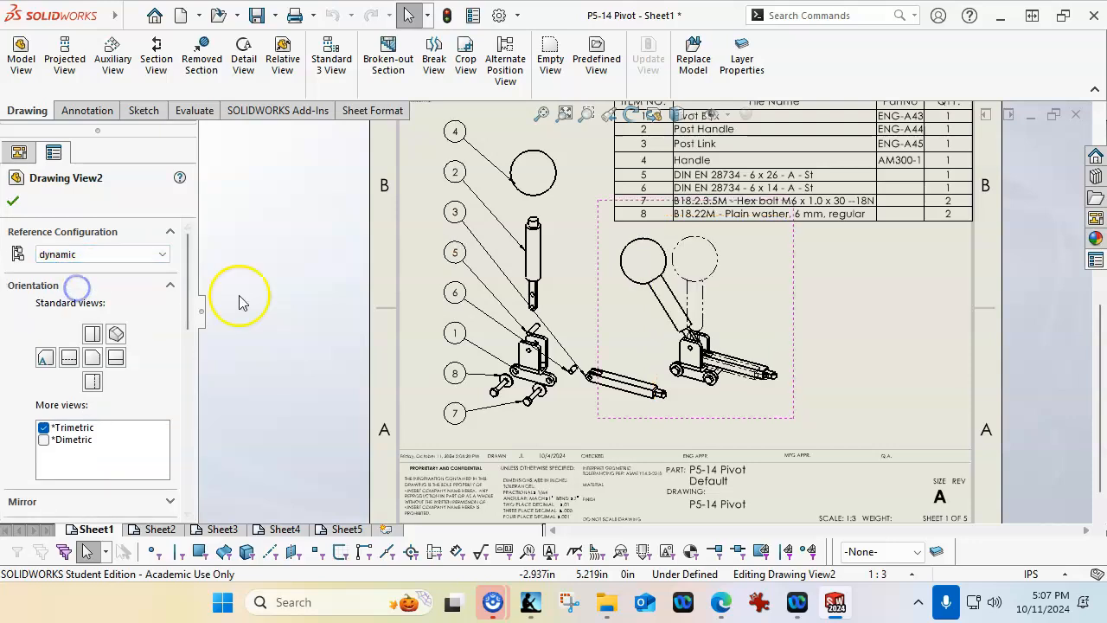
{"action": "left_click", "coordinate": [13, 201]}
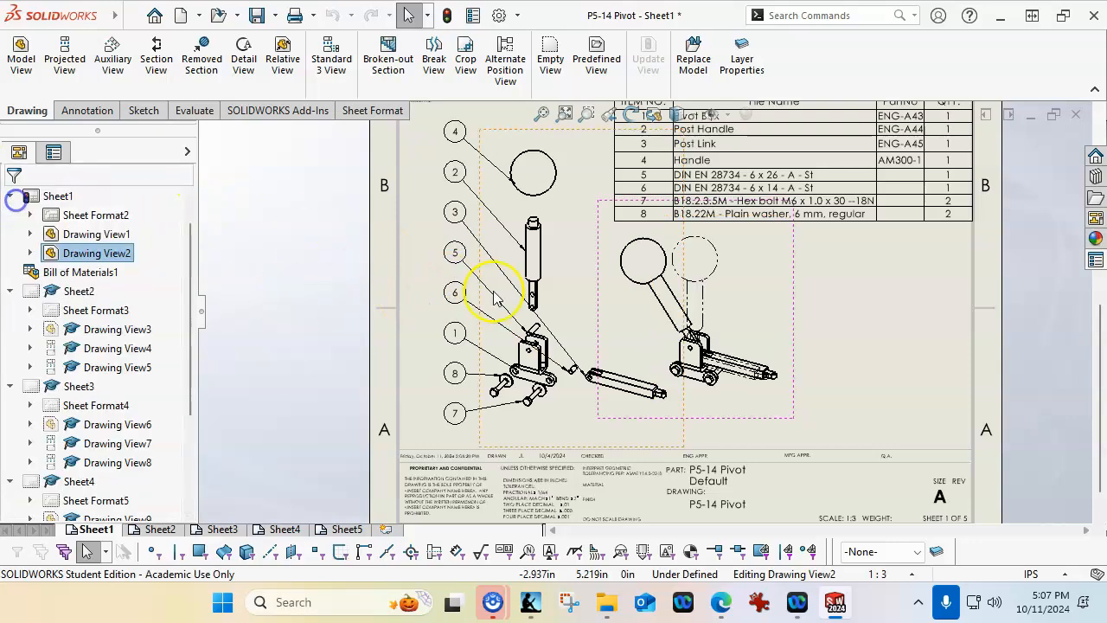
Move the assembled view down and to the right into the open area below the bill of materials, and rebuild the drawing
{"action": "left_click_drag", "start_coordinate": [797, 325], "coordinate": [810, 329]}
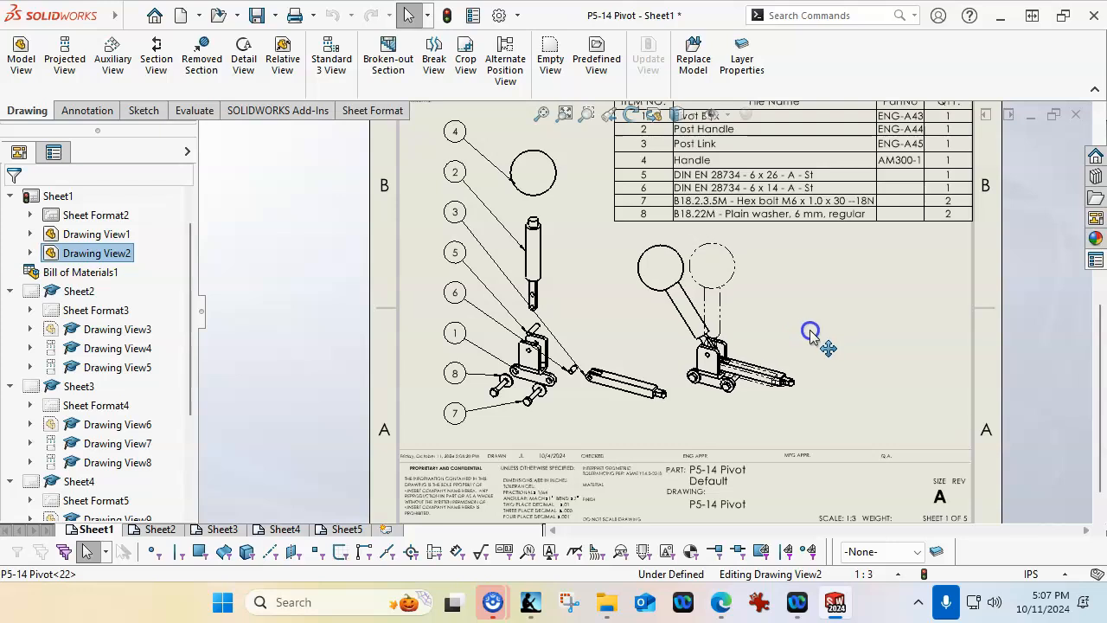
{"action": "left_click", "coordinate": [852, 346]}
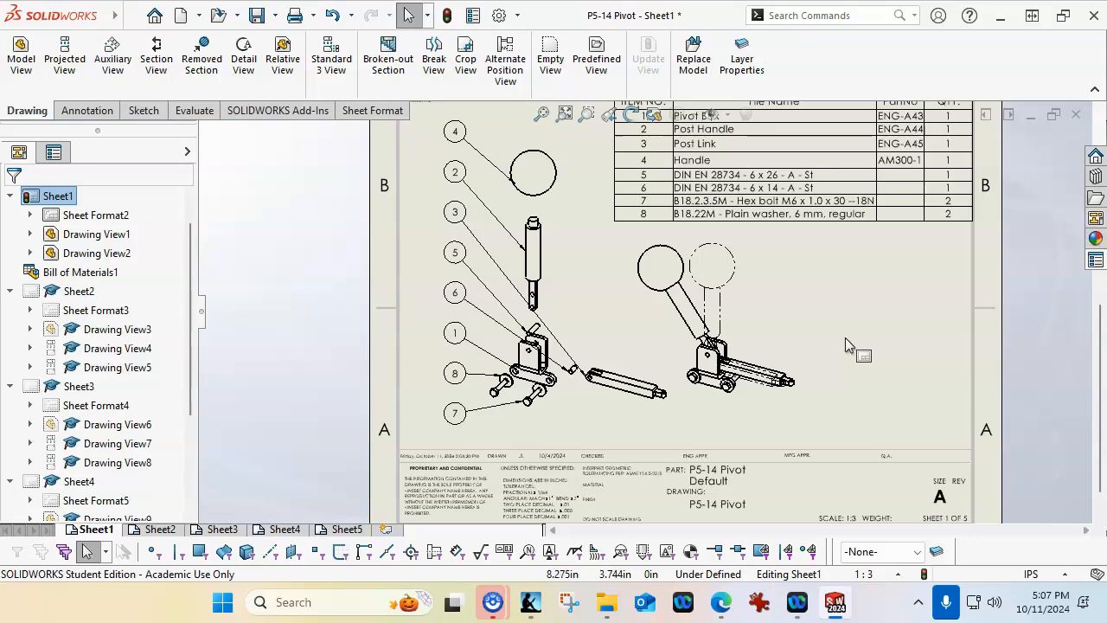
{"action": "left_click_drag", "start_coordinate": [811, 327], "coordinate": [862, 328]}
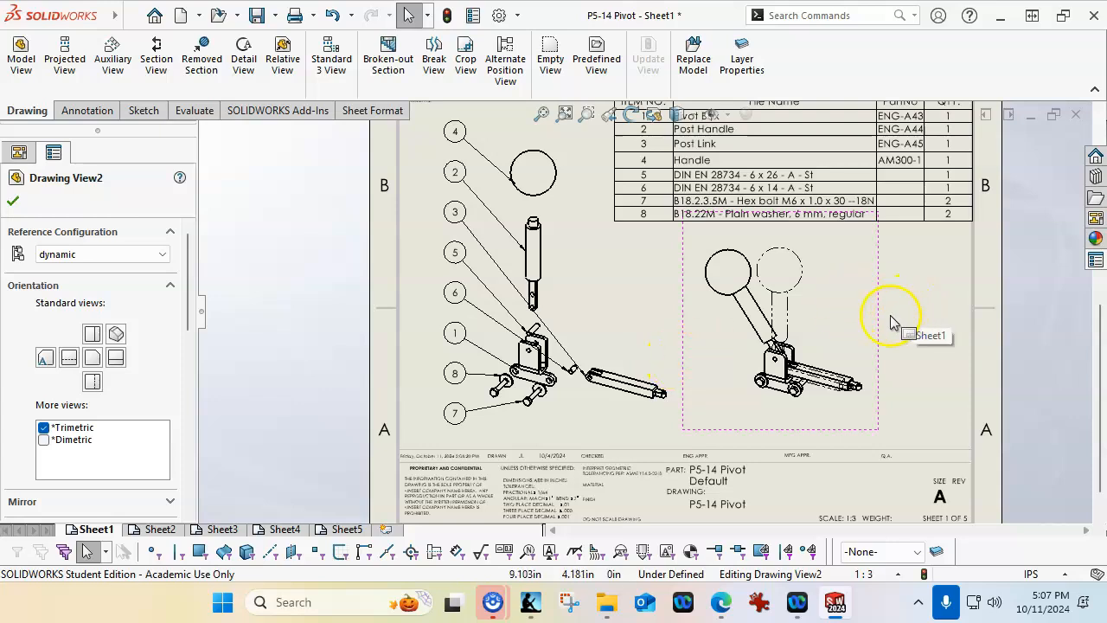
{"action": "left_click_drag", "start_coordinate": [877, 327], "coordinate": [897, 344]}
{"action": "left_click", "coordinate": [920, 261]}
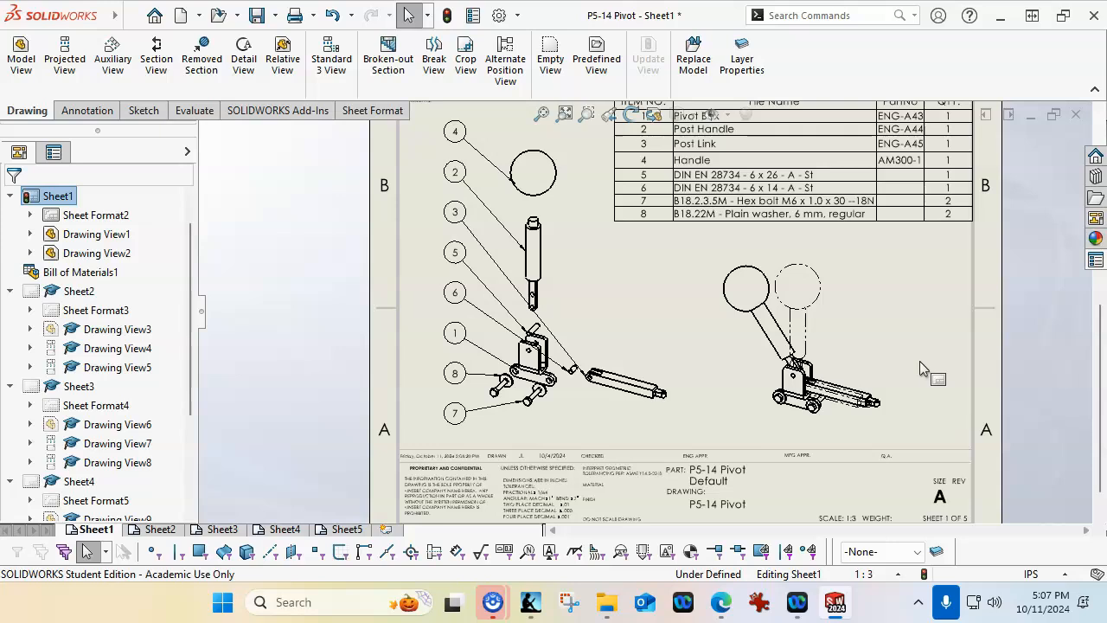
{"action": "left_click", "coordinate": [448, 14]}
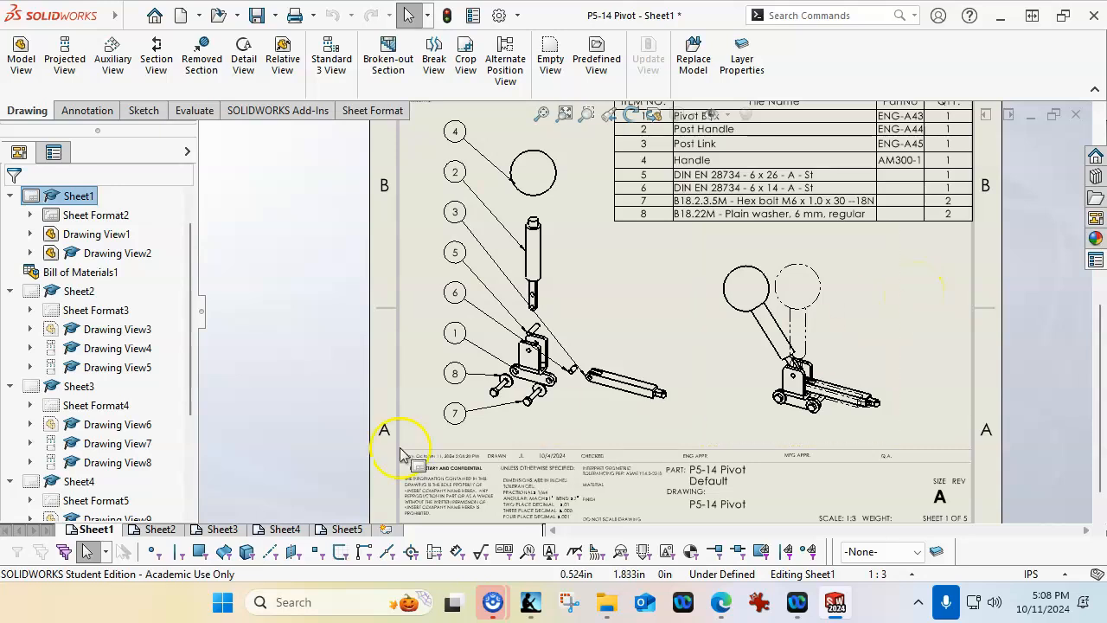
On Sheet3 of the Post Handle, move the Ø0.787 dimension to the upper left of the circular end view
{"action": "left_click", "coordinate": [162, 530]}
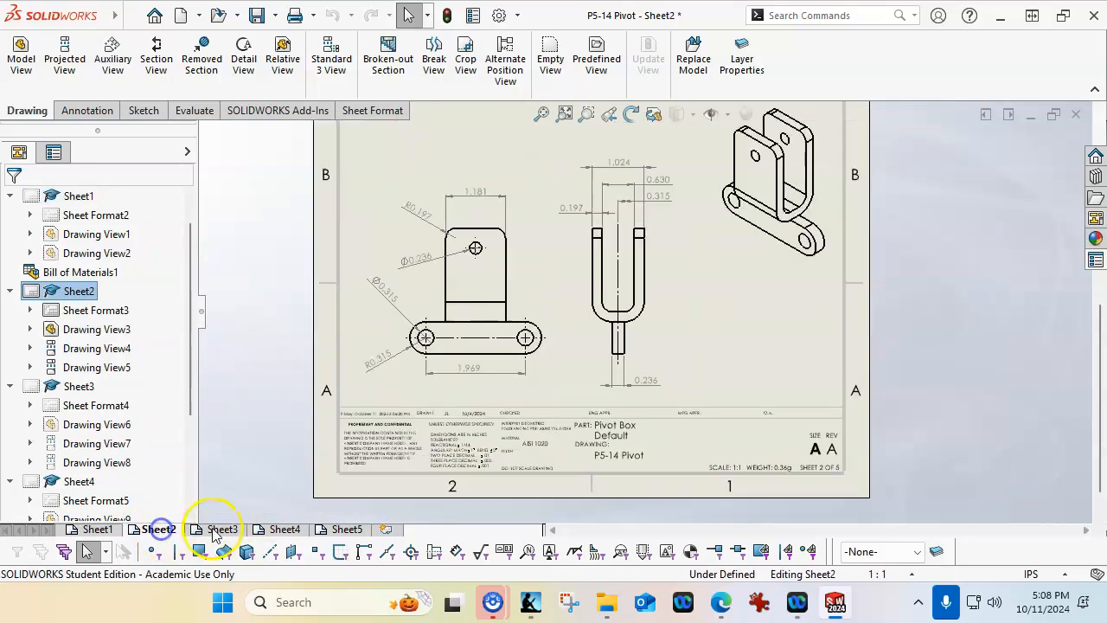
{"action": "mouse_move", "coordinate": [216, 533]}
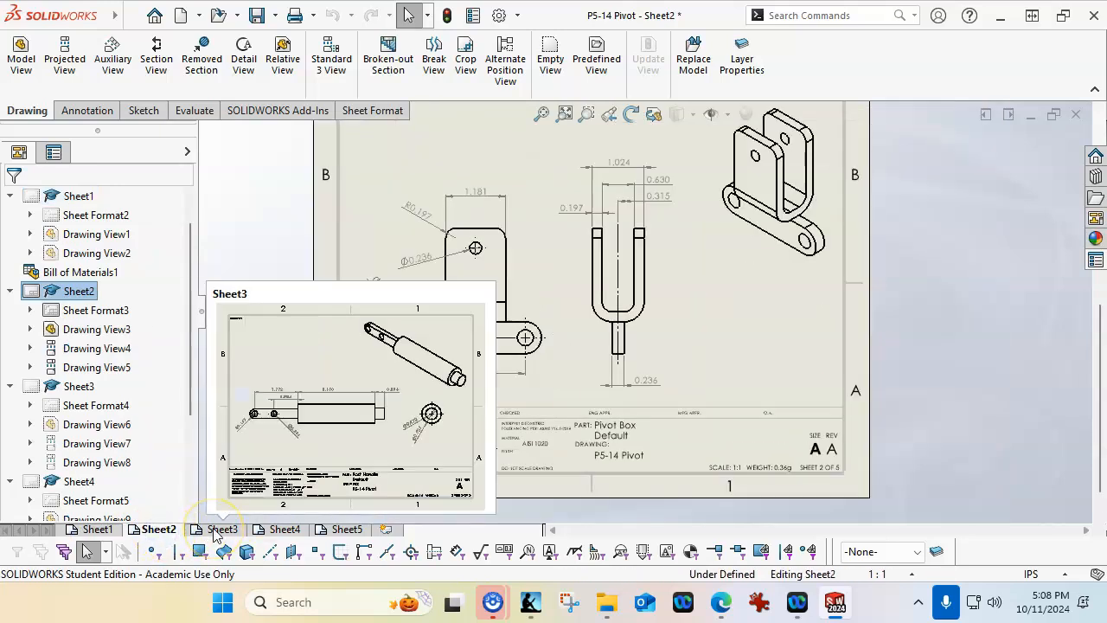
{"action": "left_click", "coordinate": [269, 529]}
{"action": "left_click", "coordinate": [347, 529]}
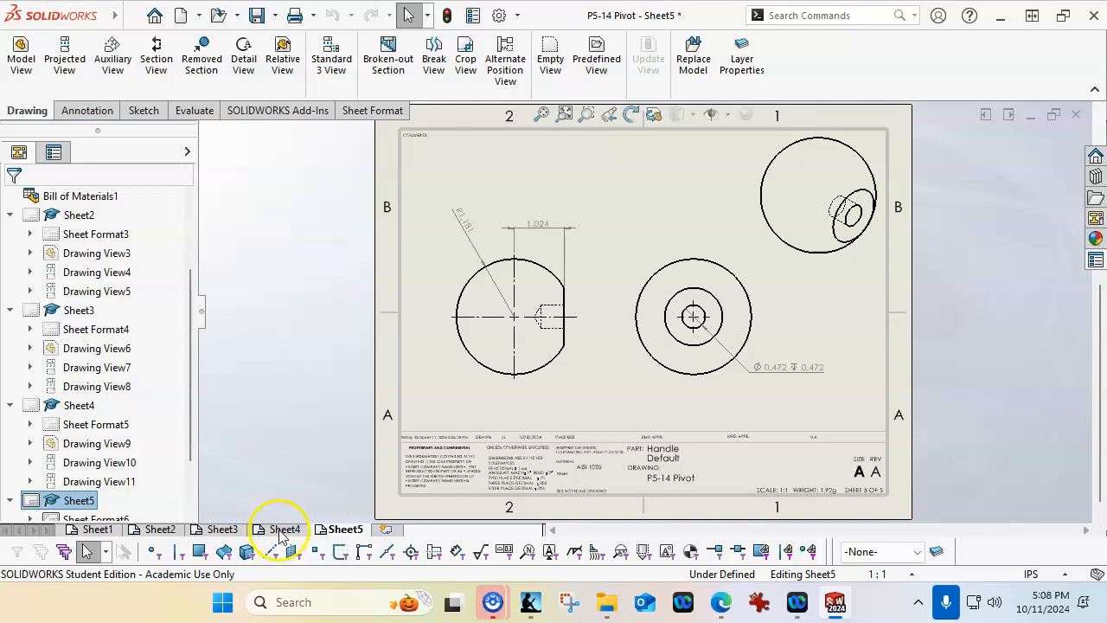
{"action": "mouse_move", "coordinate": [282, 531]}
{"action": "left_click", "coordinate": [221, 529]}
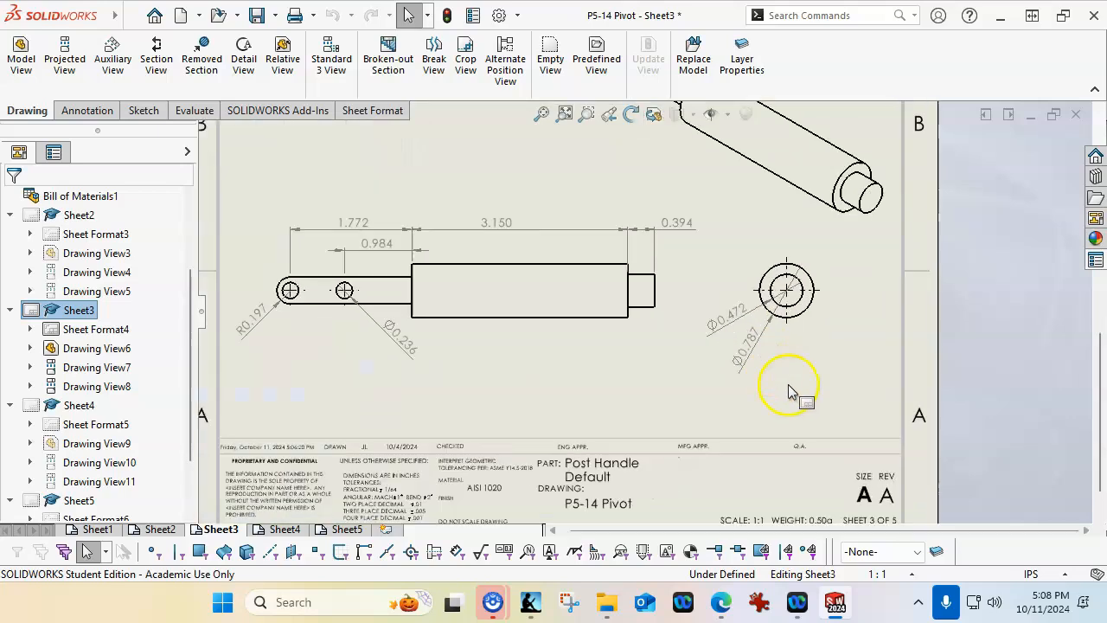
{"action": "scroll", "coordinate": [788, 387], "scroll_direction": "down", "scroll_amount": 3}
{"action": "left_click_drag", "start_coordinate": [722, 346], "coordinate": [718, 216]}
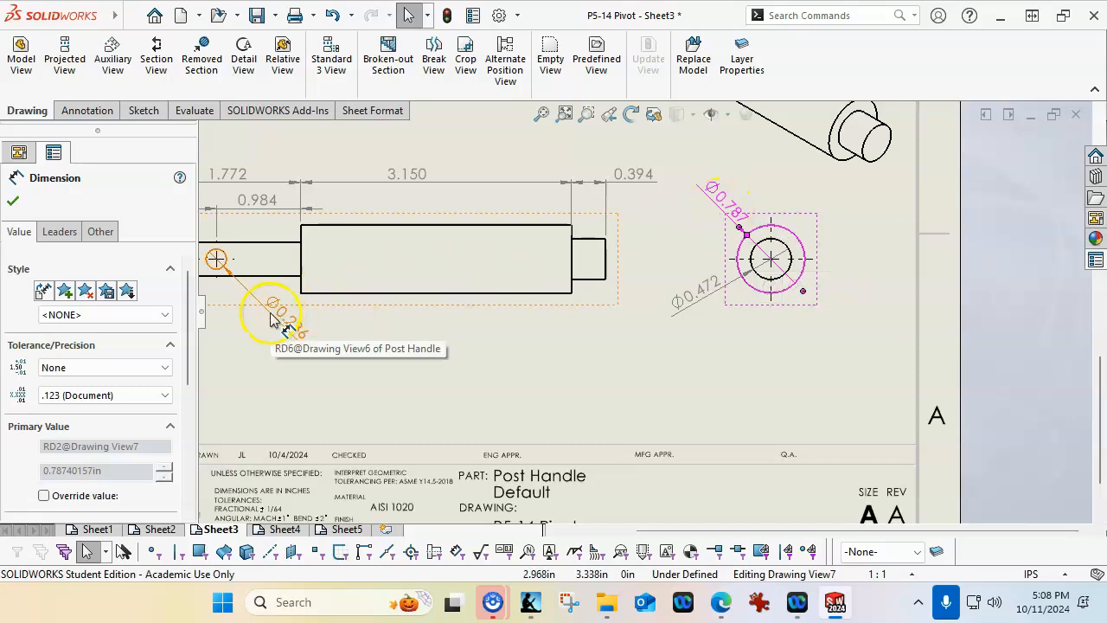
Set the precision of the Post Handle's Ø0.787 outer diameter dimension to two decimal places (.12)
{"action": "left_click_drag", "start_coordinate": [190, 320], "coordinate": [192, 380]}
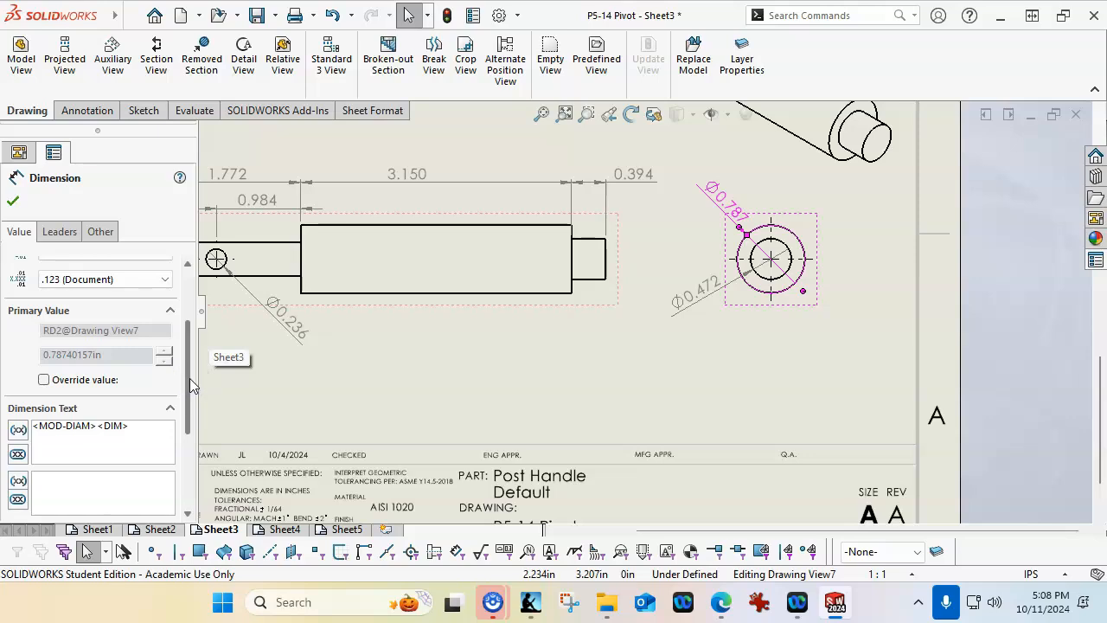
{"action": "left_click_drag", "start_coordinate": [191, 386], "coordinate": [191, 302]}
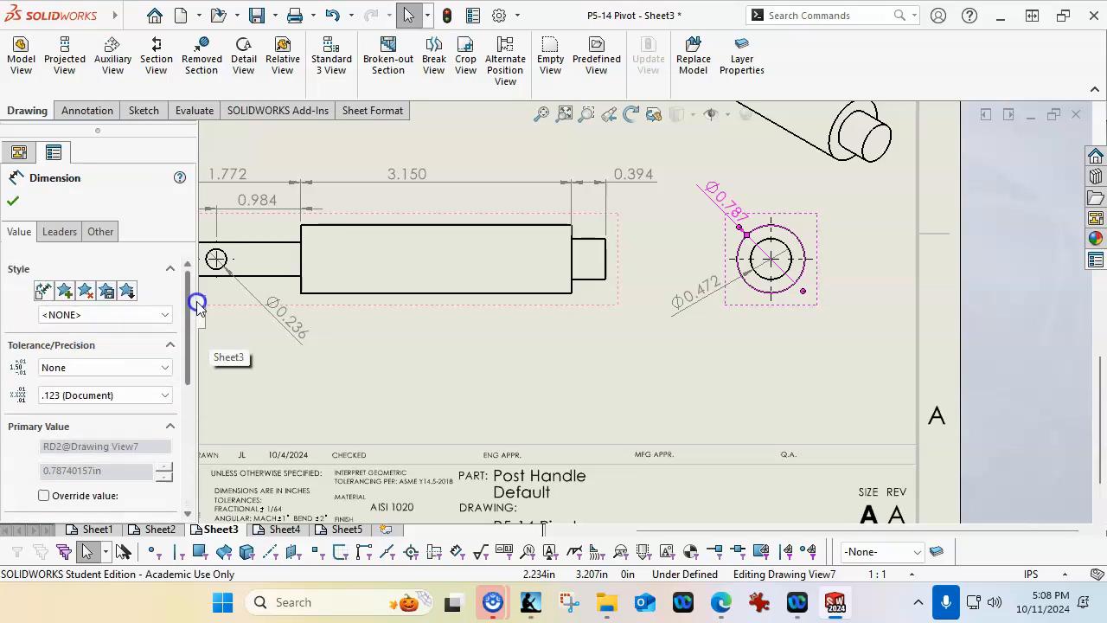
{"action": "left_click", "coordinate": [122, 394]}
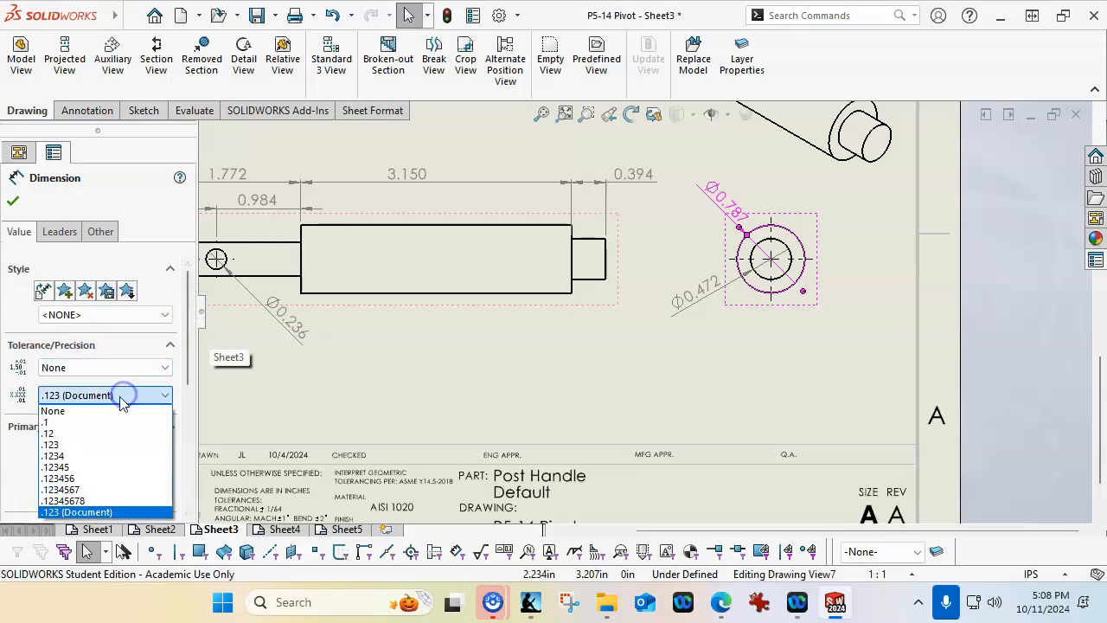
{"action": "left_click", "coordinate": [49, 432]}
{"action": "left_click", "coordinate": [14, 201]}
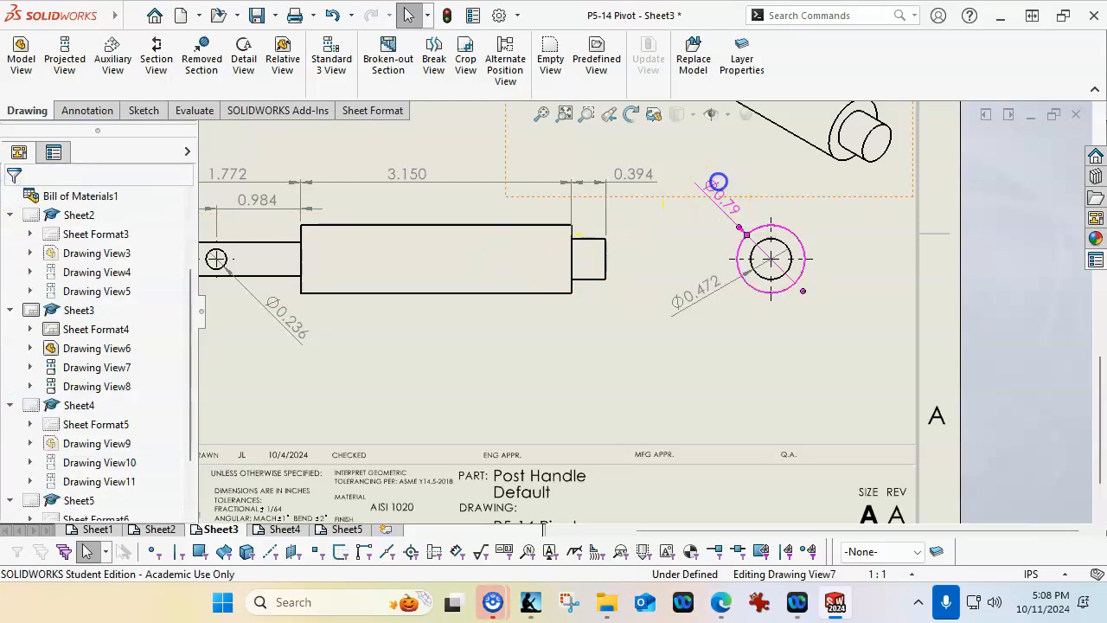
{"action": "left_click", "coordinate": [718, 186]}
Move the Ø0.472 dimension farther out from the end view and give it a bilateral tolerance of +.001 in and 0.000 in
{"action": "left_click_drag", "start_coordinate": [699, 292], "coordinate": [683, 307]}
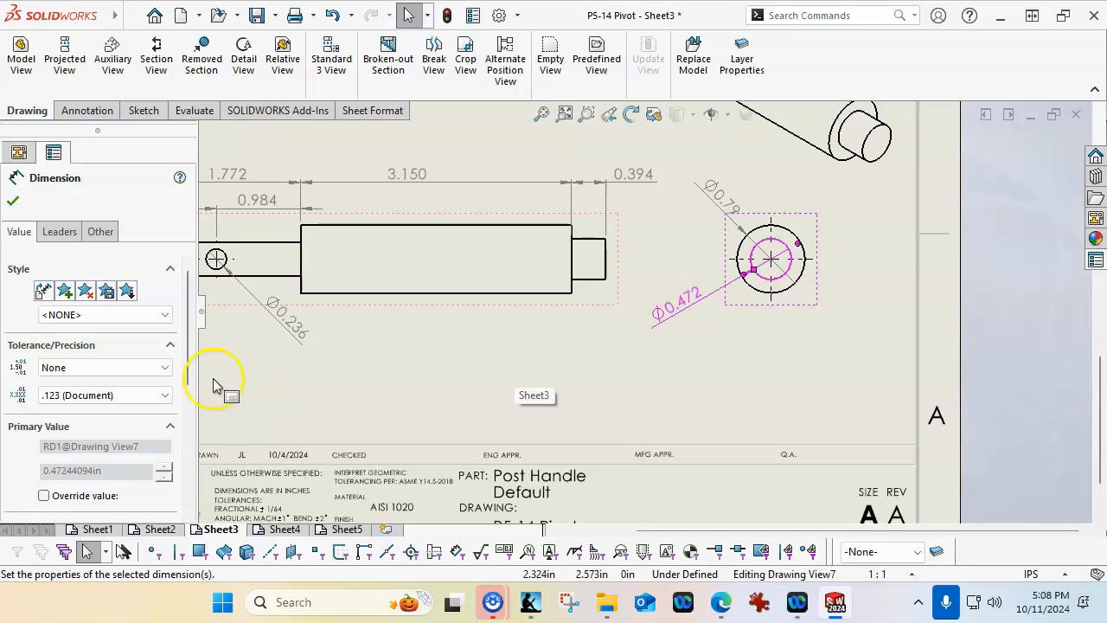
{"action": "left_click_drag", "start_coordinate": [188, 372], "coordinate": [192, 494]}
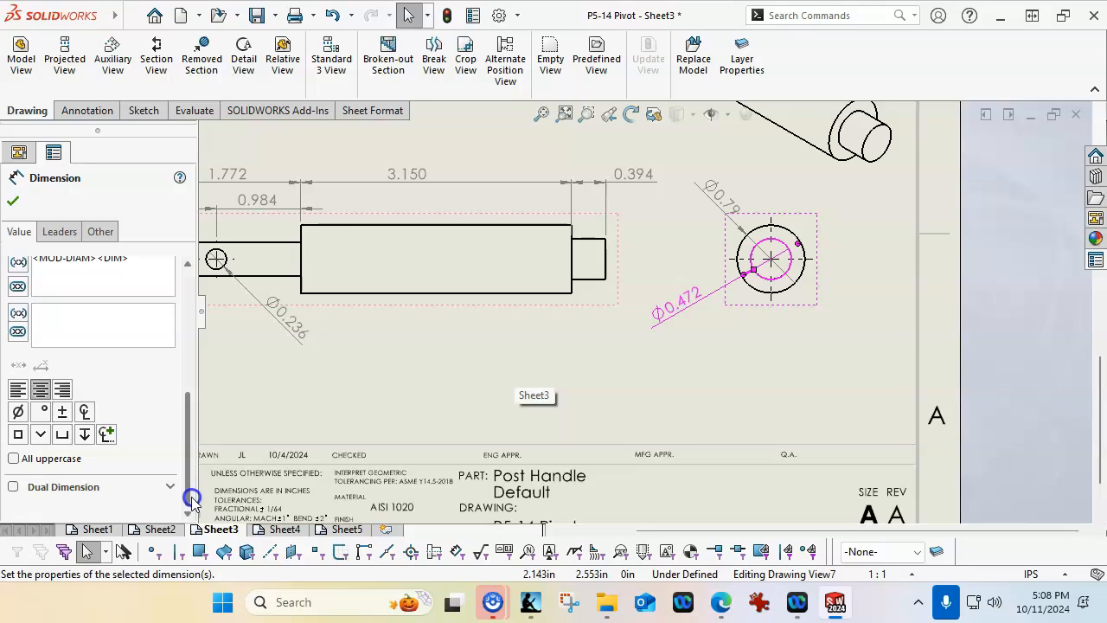
{"action": "left_click_drag", "start_coordinate": [192, 495], "coordinate": [191, 475]}
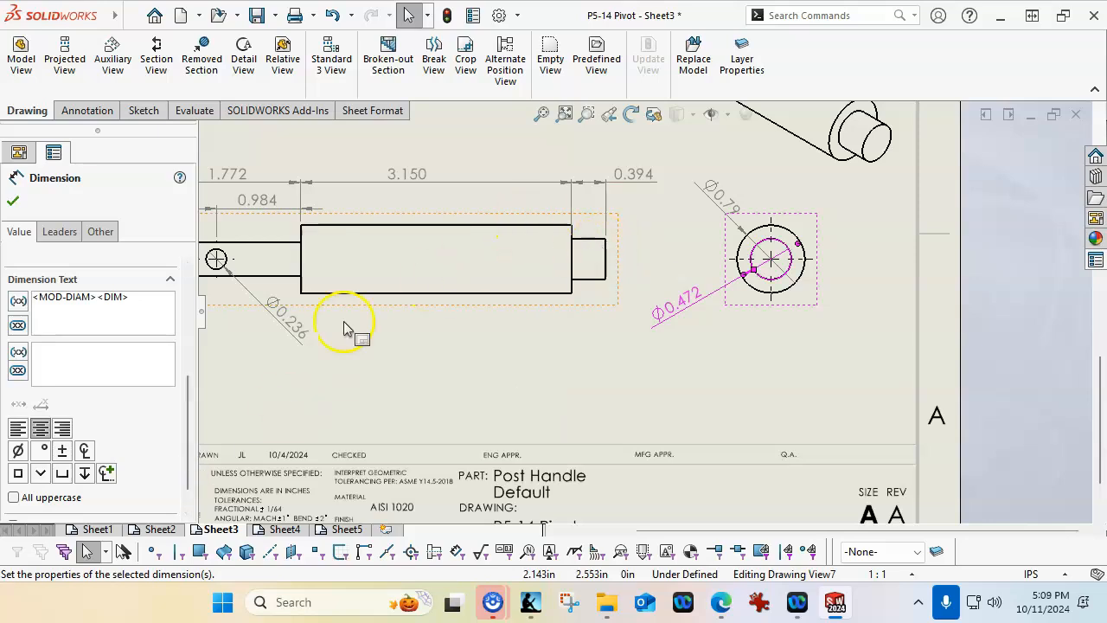
{"action": "left_click_drag", "start_coordinate": [192, 406], "coordinate": [183, 327]}
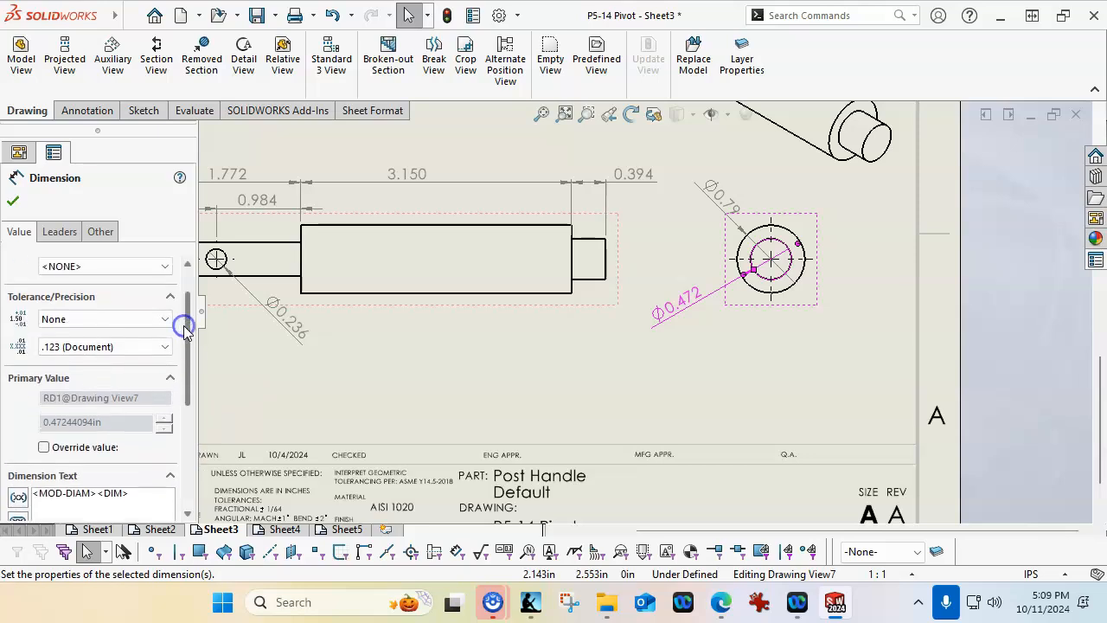
{"action": "left_click", "coordinate": [143, 320]}
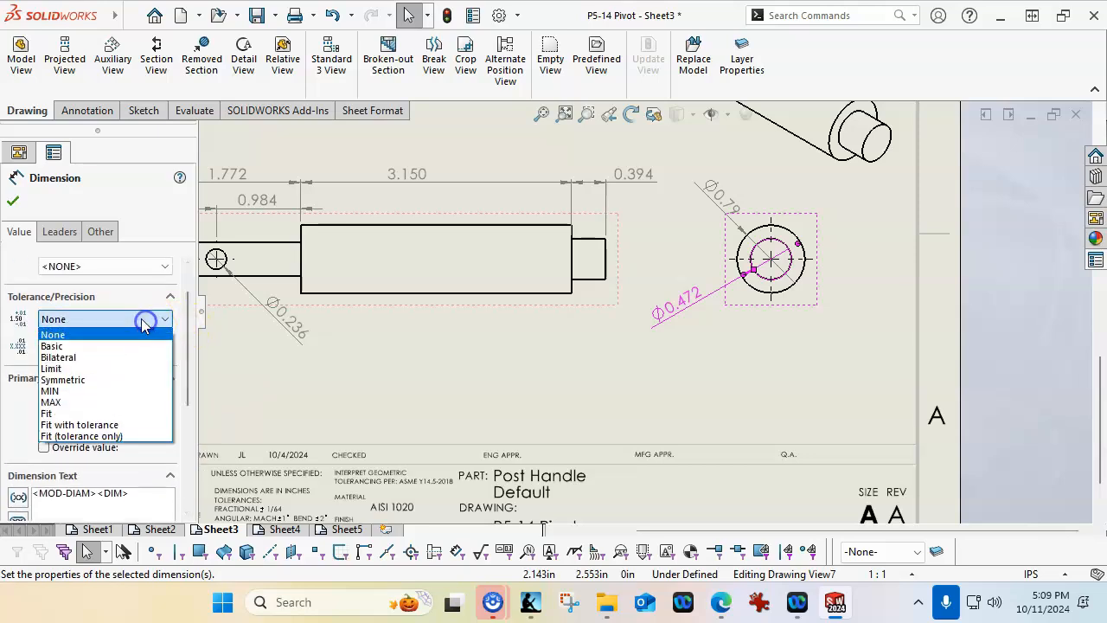
{"action": "left_click", "coordinate": [86, 357]}
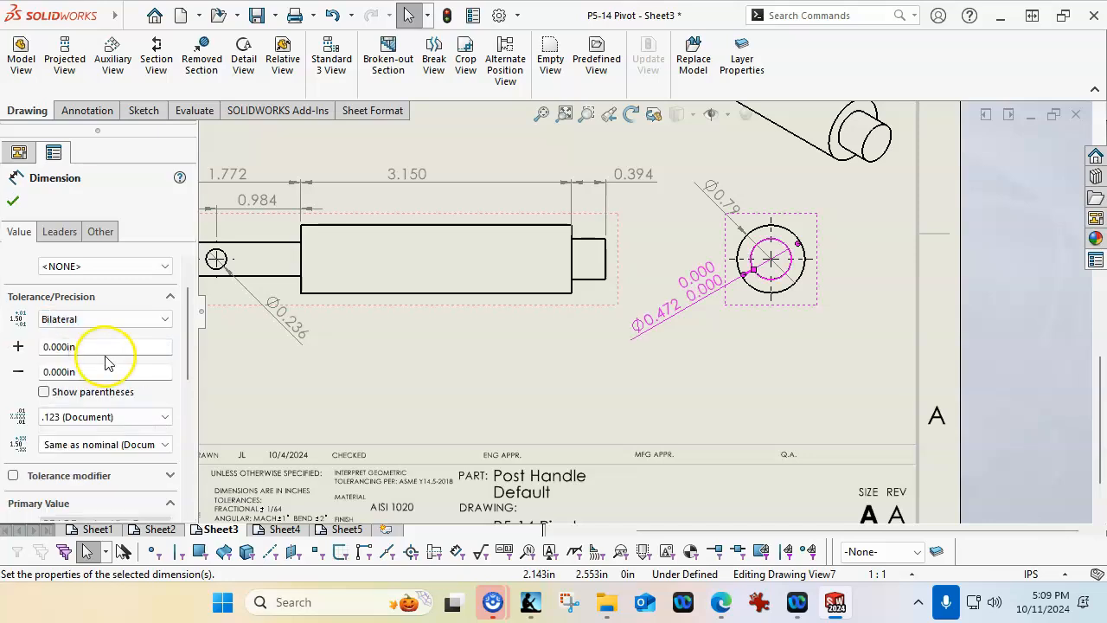
{"action": "double_click", "coordinate": [106, 349]}
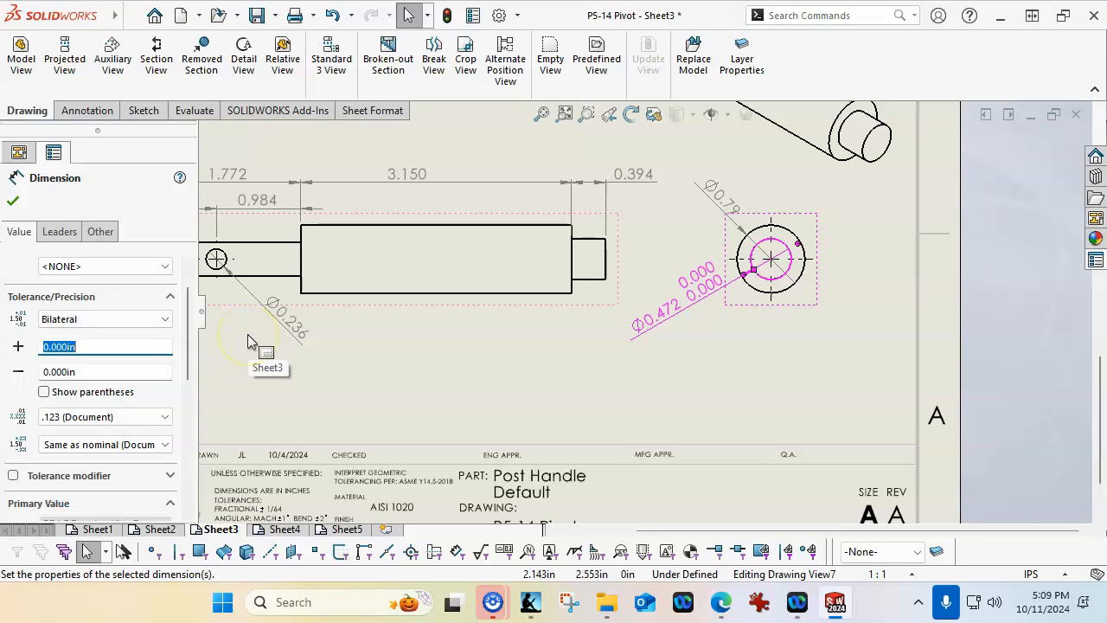
{"action": "type", "text": ".001"}
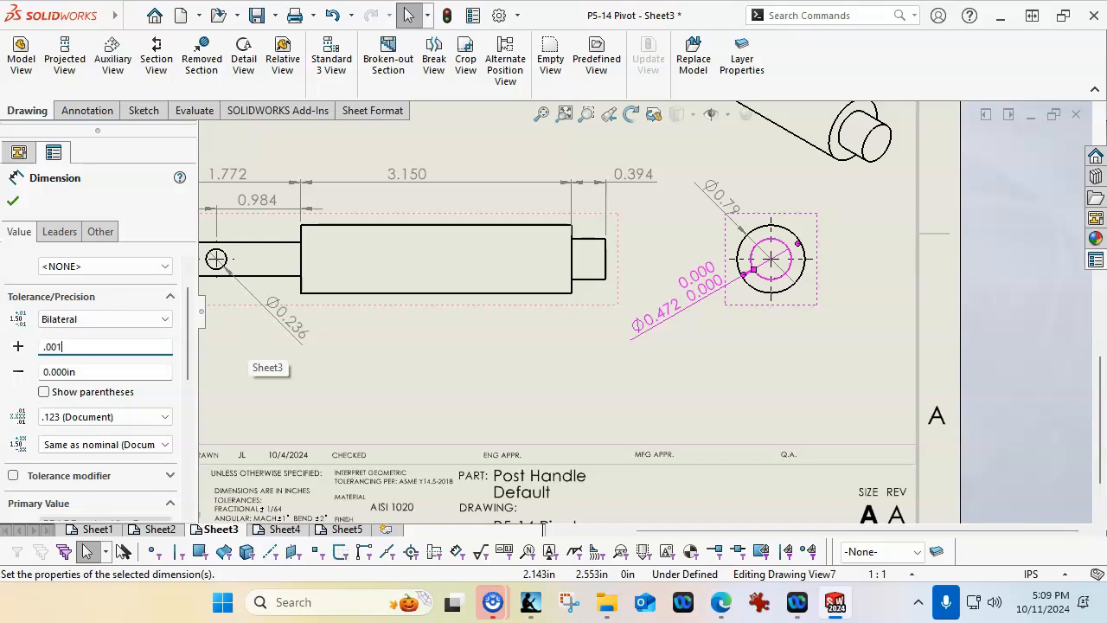
{"action": "key", "text": "Tab"}
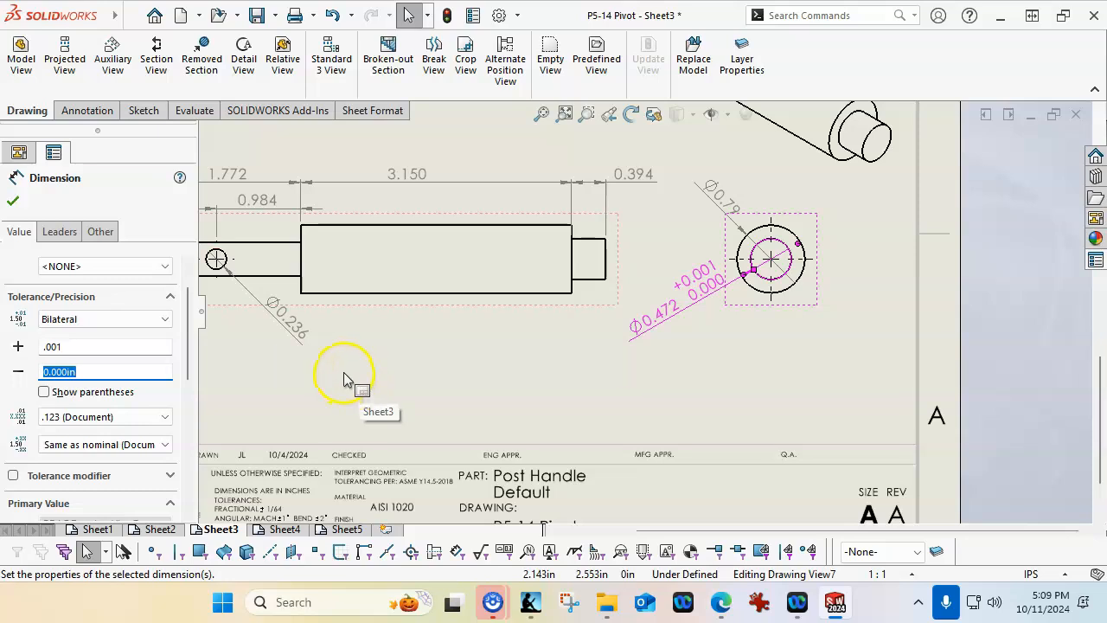
{"action": "left_click", "coordinate": [12, 201]}
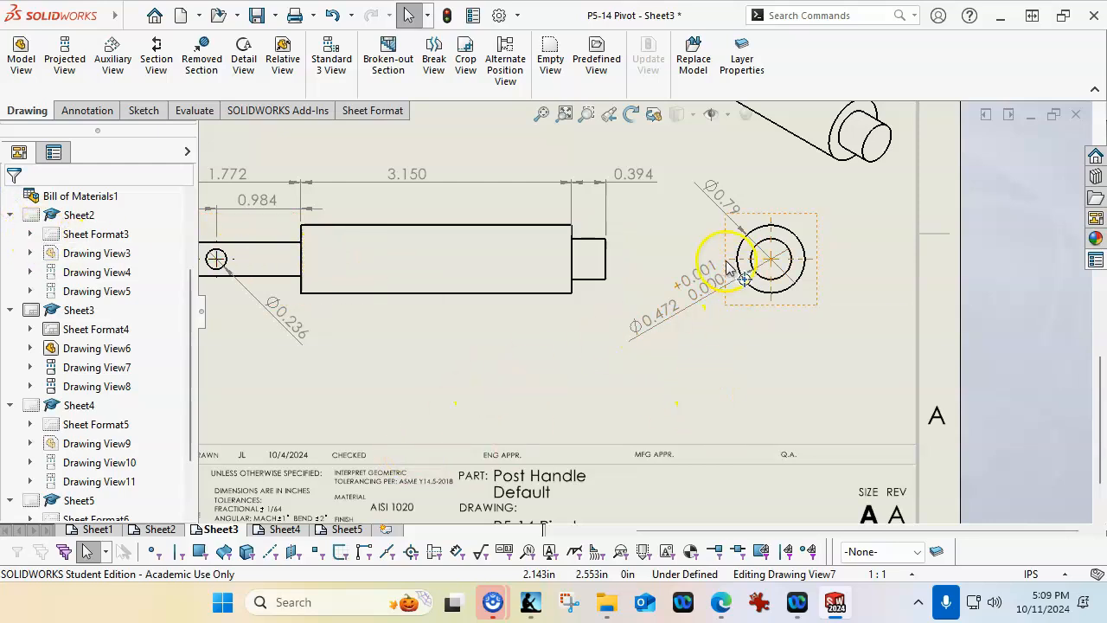
On Sheet5, set the depth precision in the Handle's Ø0.472 hole callout to two decimal places (.12)
{"action": "left_click", "coordinate": [281, 529]}
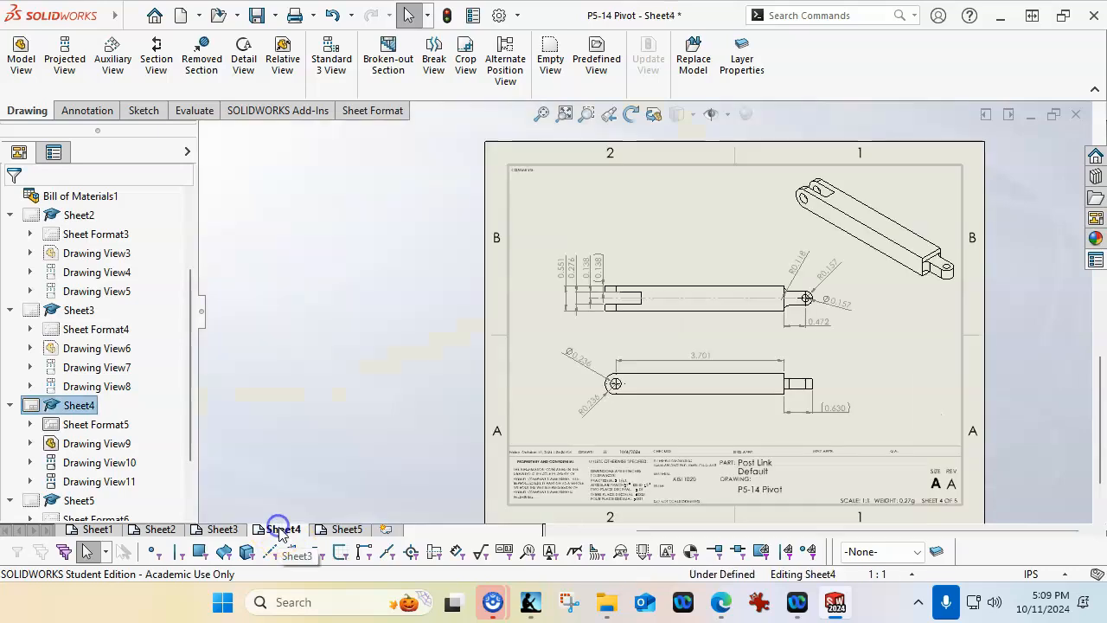
{"action": "left_click", "coordinate": [343, 529]}
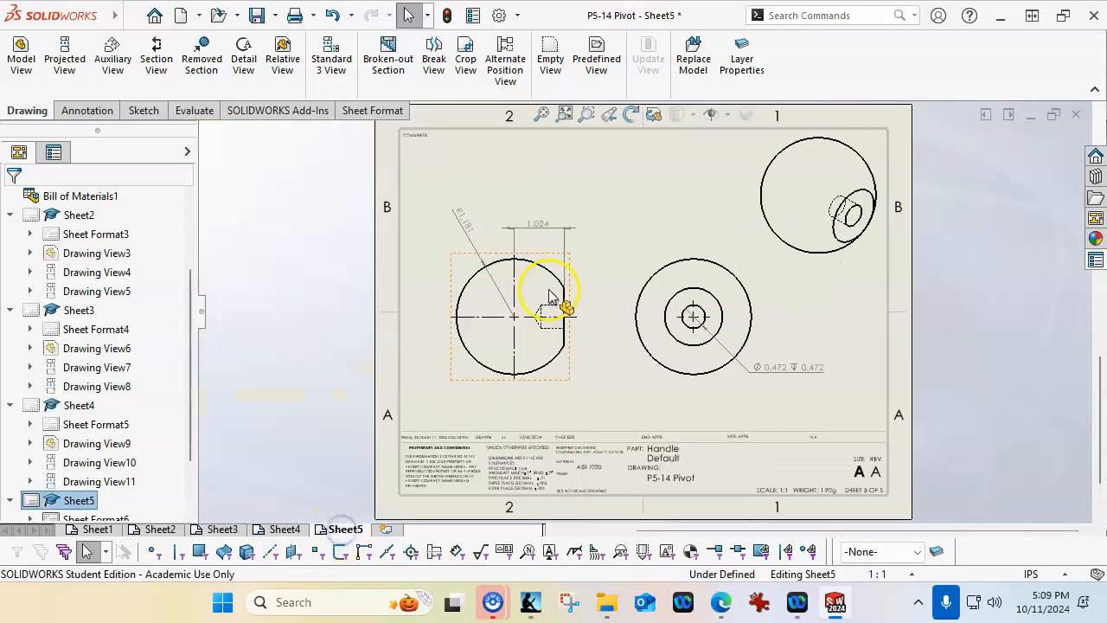
{"action": "left_click", "coordinate": [792, 367]}
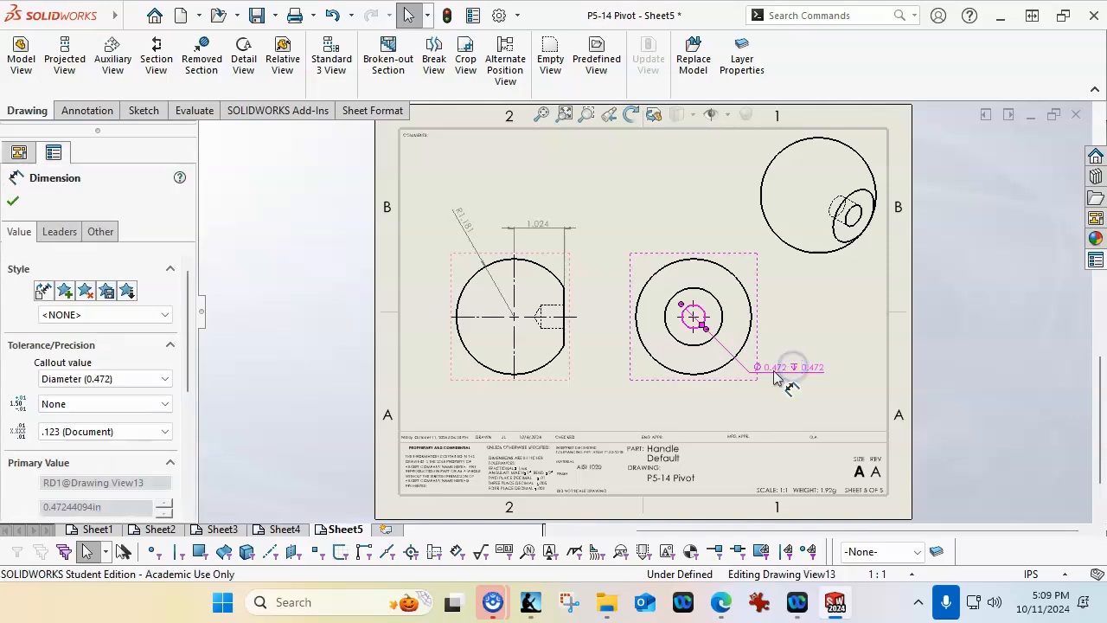
{"action": "left_click", "coordinate": [164, 380]}
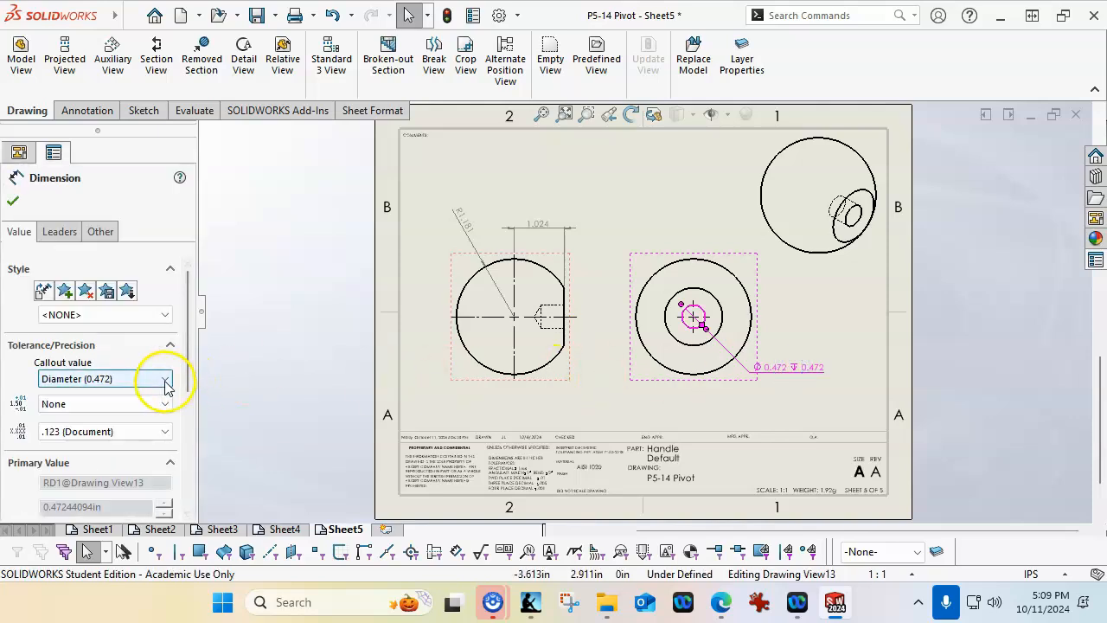
{"action": "left_click", "coordinate": [165, 382]}
{"action": "left_click", "coordinate": [166, 385]}
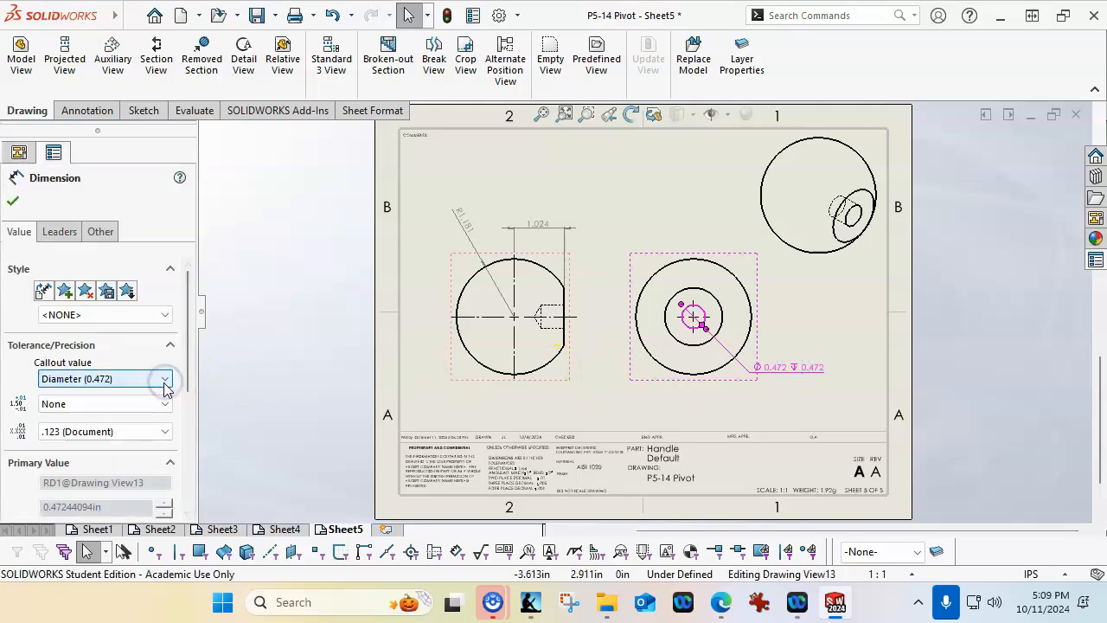
{"action": "left_click", "coordinate": [165, 380]}
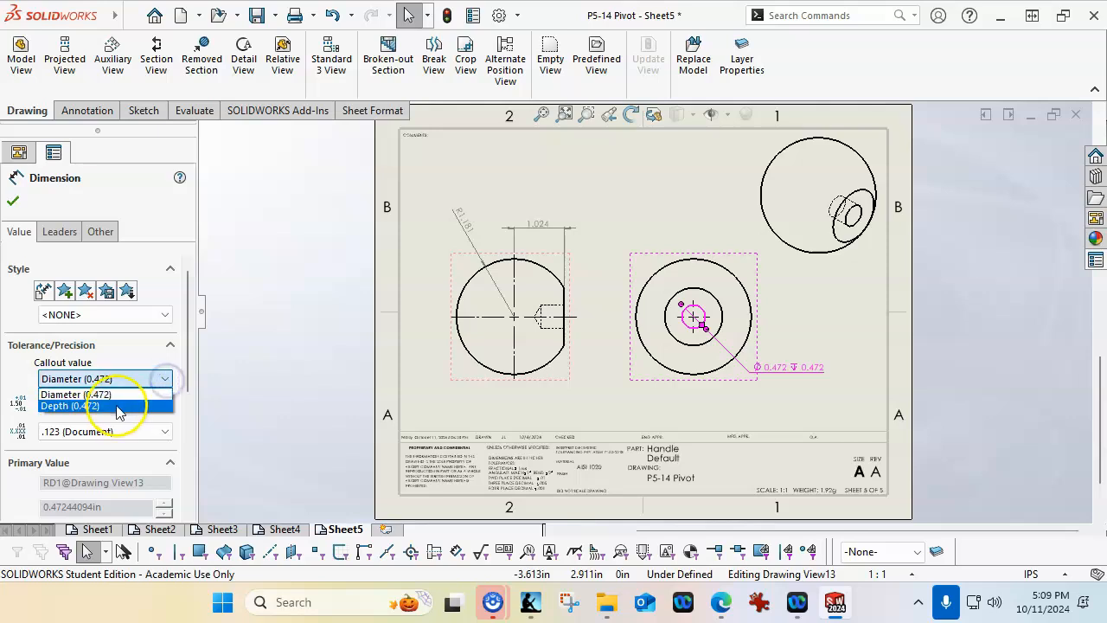
{"action": "left_click", "coordinate": [125, 403]}
{"action": "left_click", "coordinate": [165, 434]}
{"action": "left_click", "coordinate": [74, 457]}
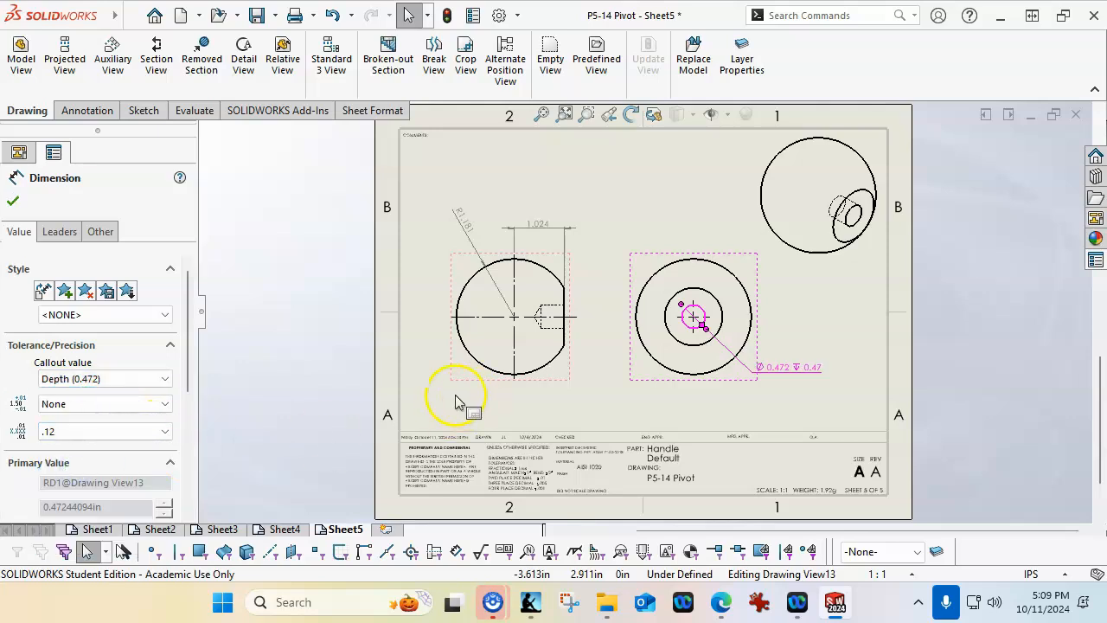
Give the diameter value of the Handle's hole callout a bilateral tolerance of 0.000 in and -.001 in
{"action": "left_click", "coordinate": [138, 378]}
{"action": "left_click", "coordinate": [76, 395]}
{"action": "left_click", "coordinate": [164, 404]}
{"action": "left_click", "coordinate": [61, 441]}
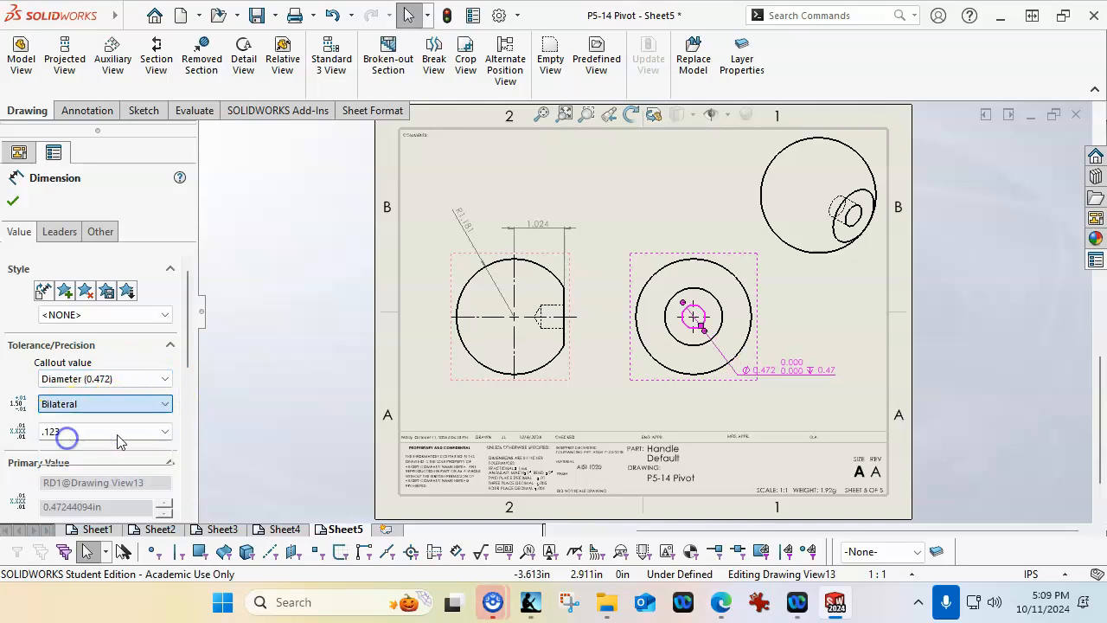
{"action": "left_click", "coordinate": [89, 453]}
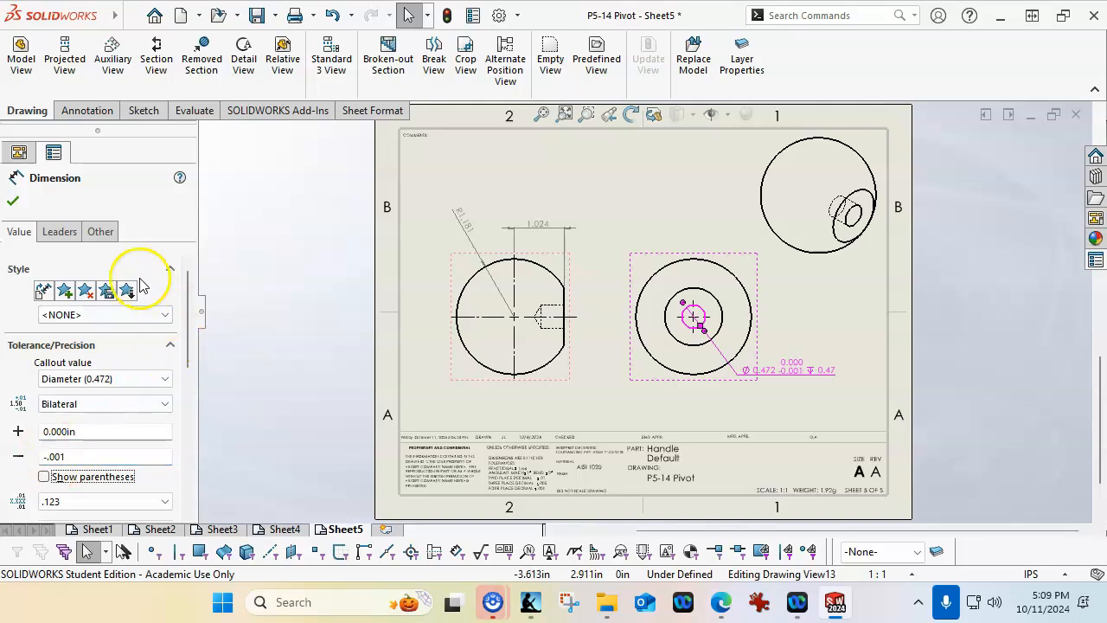
{"action": "left_click", "coordinate": [13, 201]}
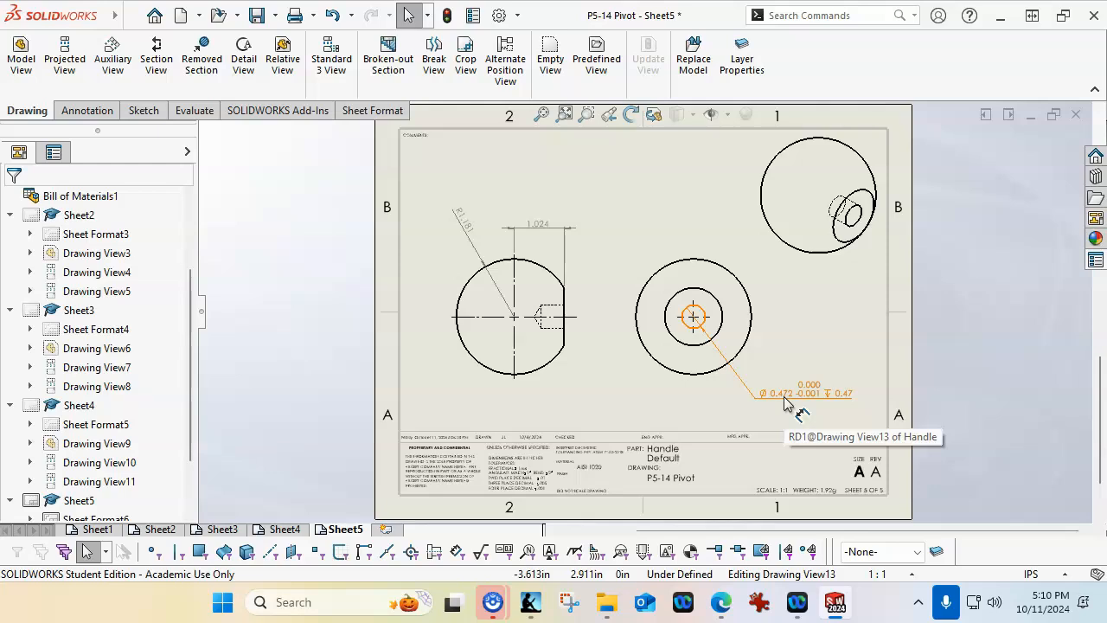
Reposition the Handle's hole callout just outside the lower right of the circular view
{"action": "left_click_drag", "start_coordinate": [799, 398], "coordinate": [795, 378]}
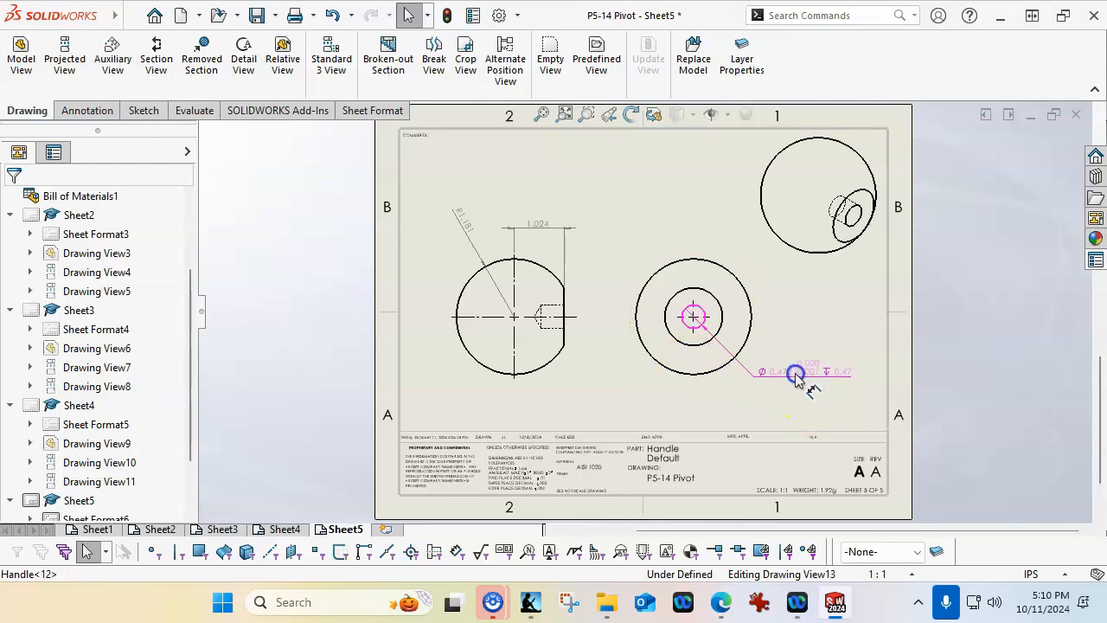
{"action": "left_click", "coordinate": [737, 399]}
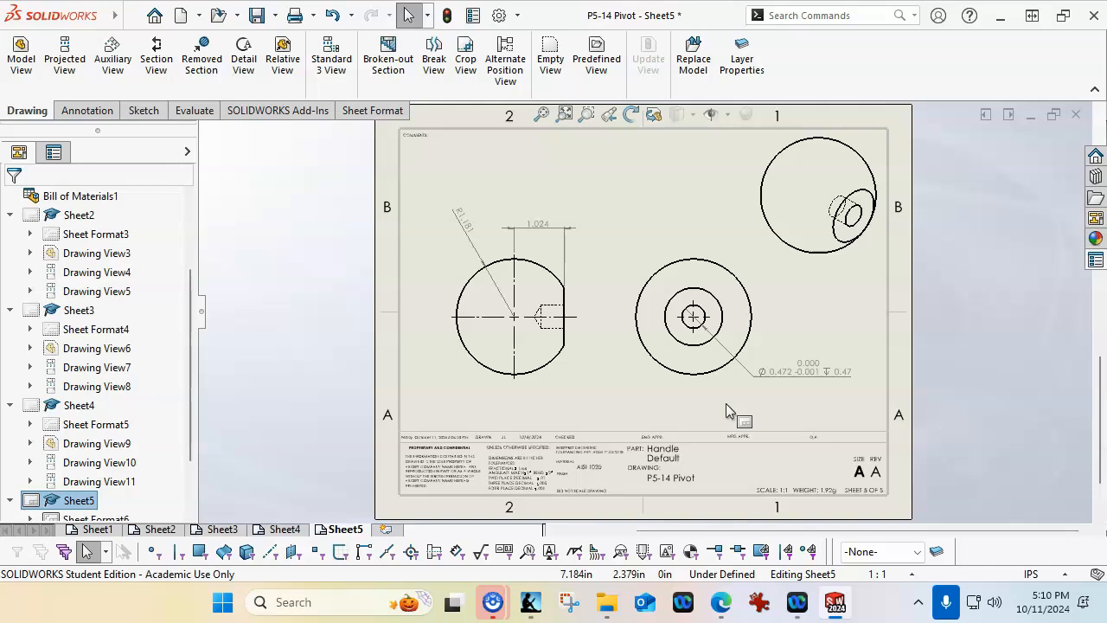
{"action": "left_click", "coordinate": [737, 404]}
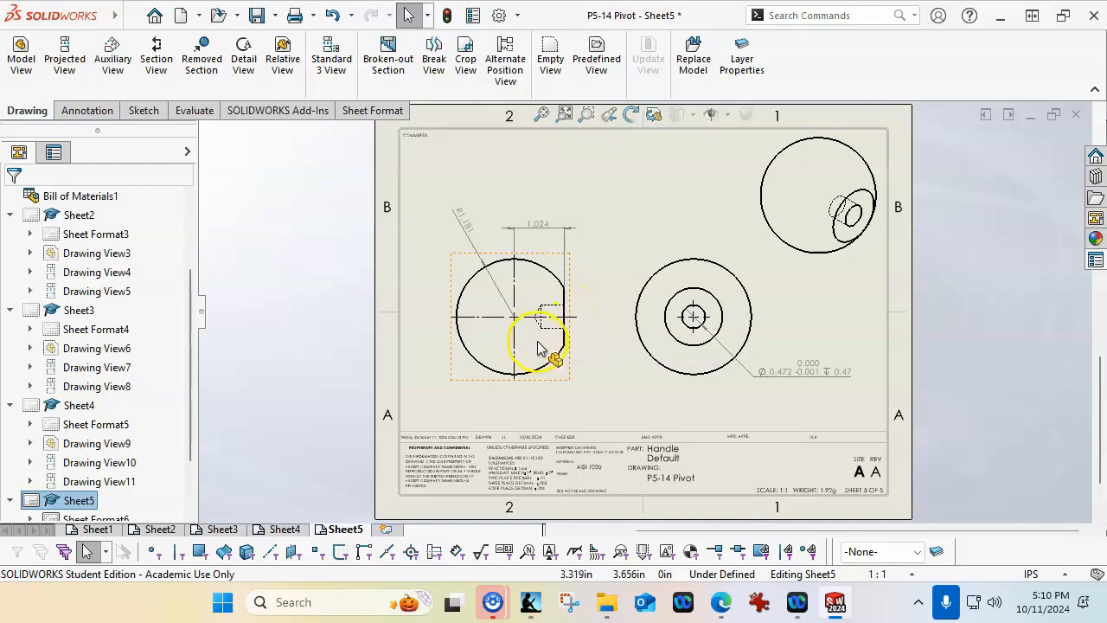
Examine the exploded view, its balloons and the assembled view on Sheet1 up close, then the whole sheet
{"action": "left_click", "coordinate": [97, 528]}
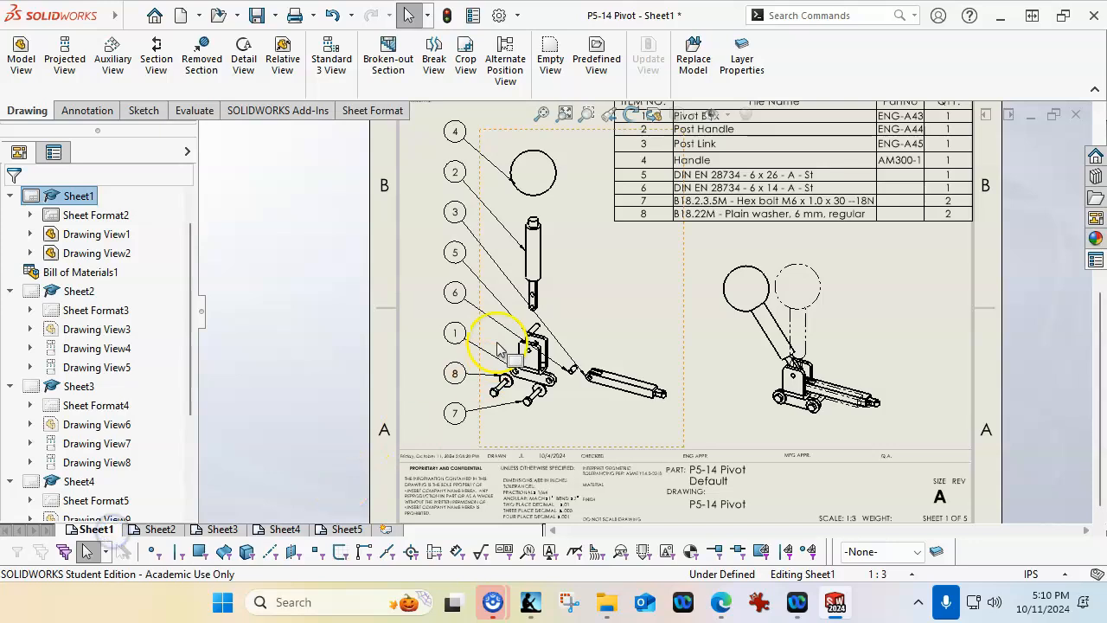
{"action": "scroll", "coordinate": [553, 358], "scroll_direction": "down", "scroll_amount": 3}
{"action": "scroll", "coordinate": [560, 363], "scroll_direction": "down", "scroll_amount": 2}
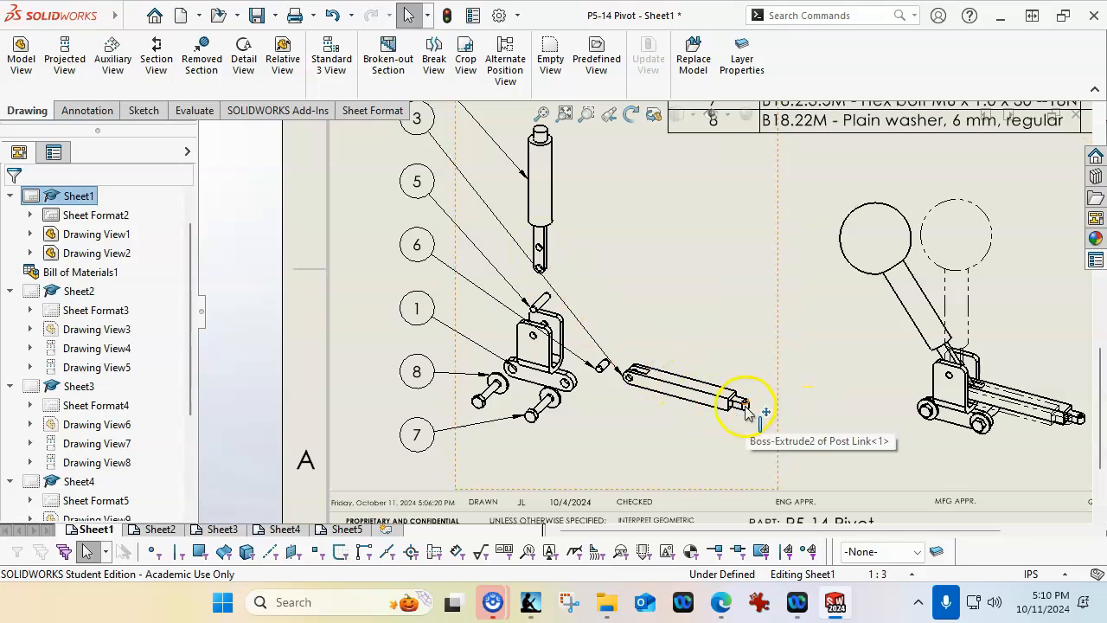
{"action": "scroll", "coordinate": [543, 260], "scroll_direction": "down", "scroll_amount": 3}
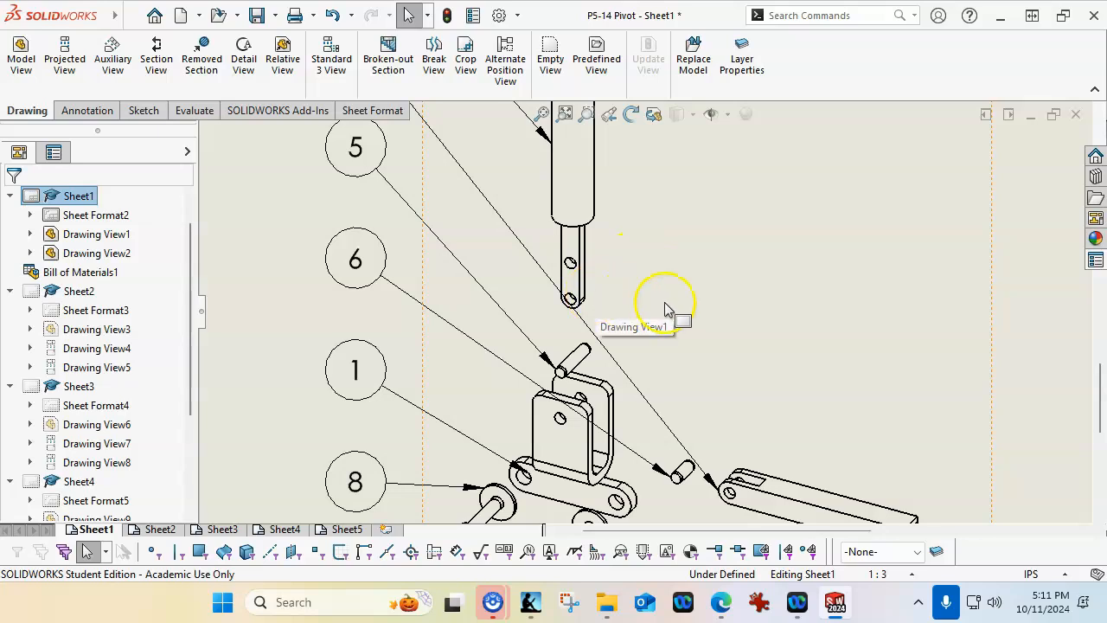
{"action": "scroll", "coordinate": [677, 307], "scroll_direction": "up", "scroll_amount": 2}
{"action": "scroll", "coordinate": [724, 344], "scroll_direction": "up", "scroll_amount": 2}
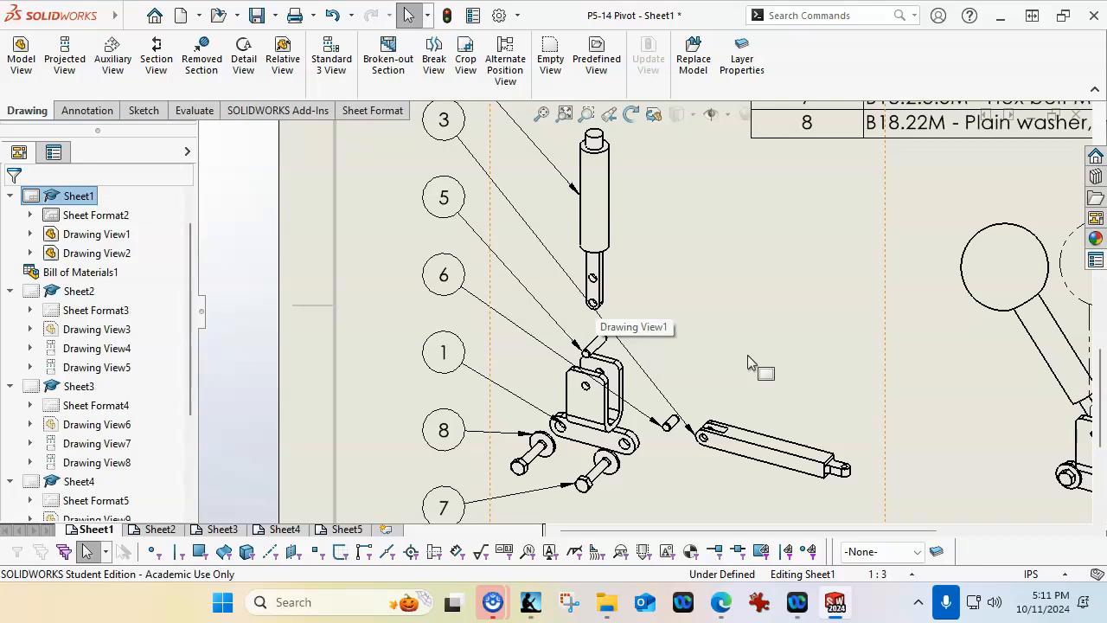
{"action": "scroll", "coordinate": [857, 349], "scroll_direction": "up", "scroll_amount": 4}
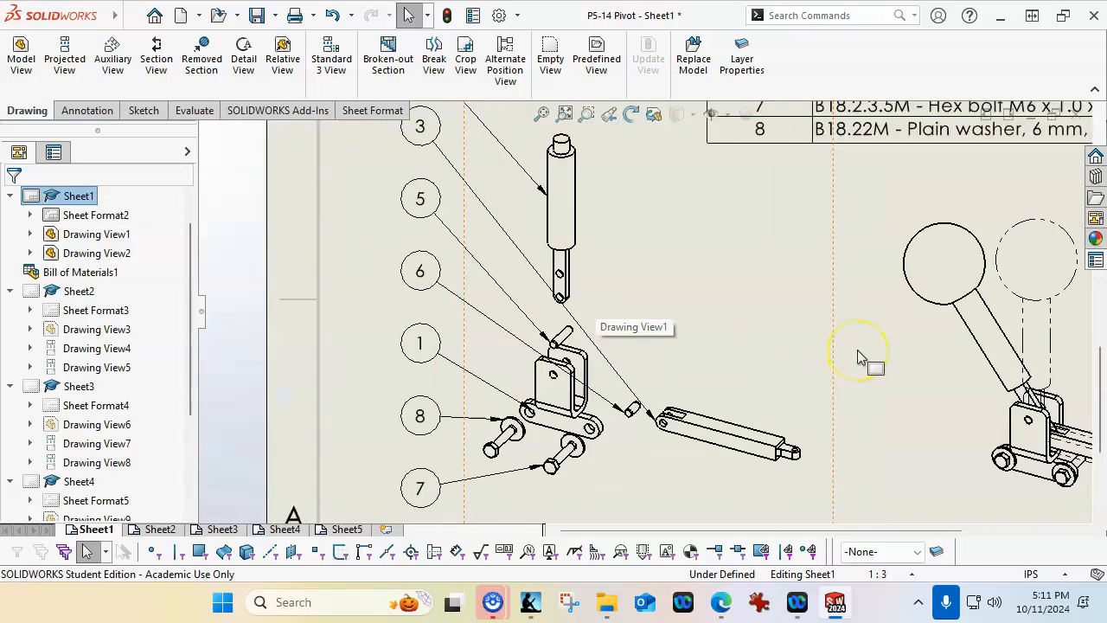
{"action": "scroll", "coordinate": [857, 351], "scroll_direction": "down", "scroll_amount": 2}
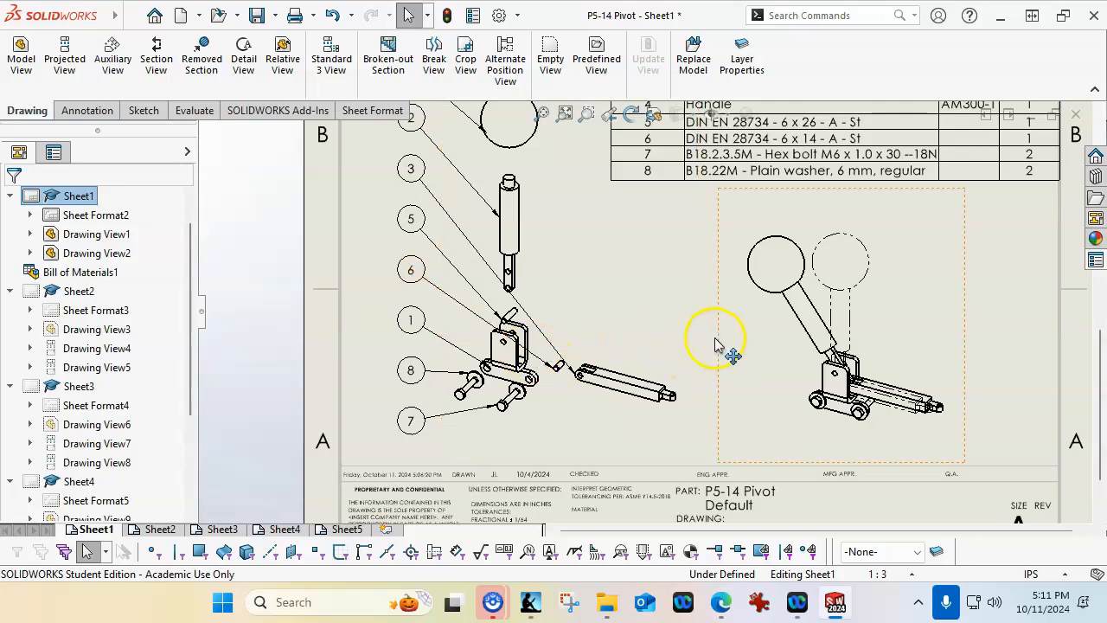
{"action": "left_click", "coordinate": [565, 114]}
{"action": "left_click", "coordinate": [855, 318]}
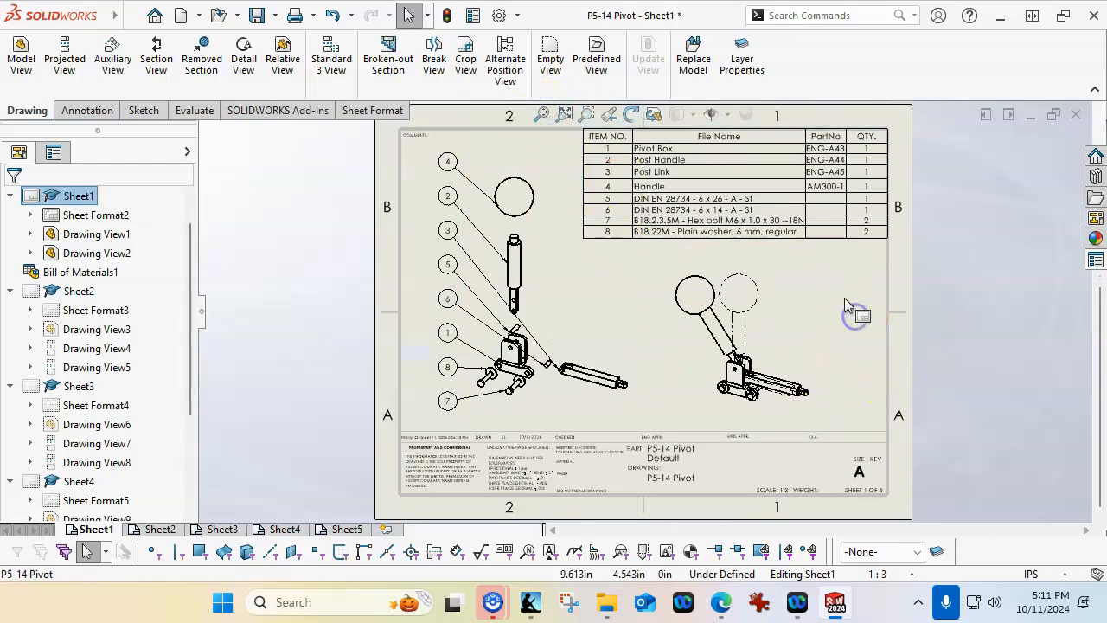
Save the drawing, rebuilding the document as part of the save
{"action": "left_click", "coordinate": [256, 16]}
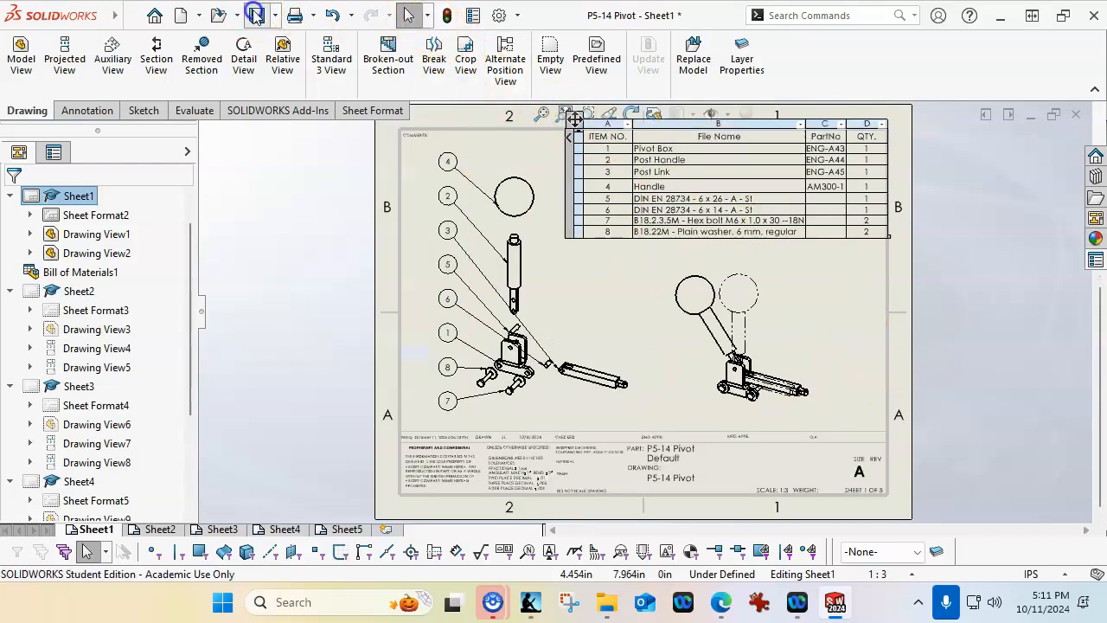
{"action": "left_click", "coordinate": [356, 278]}
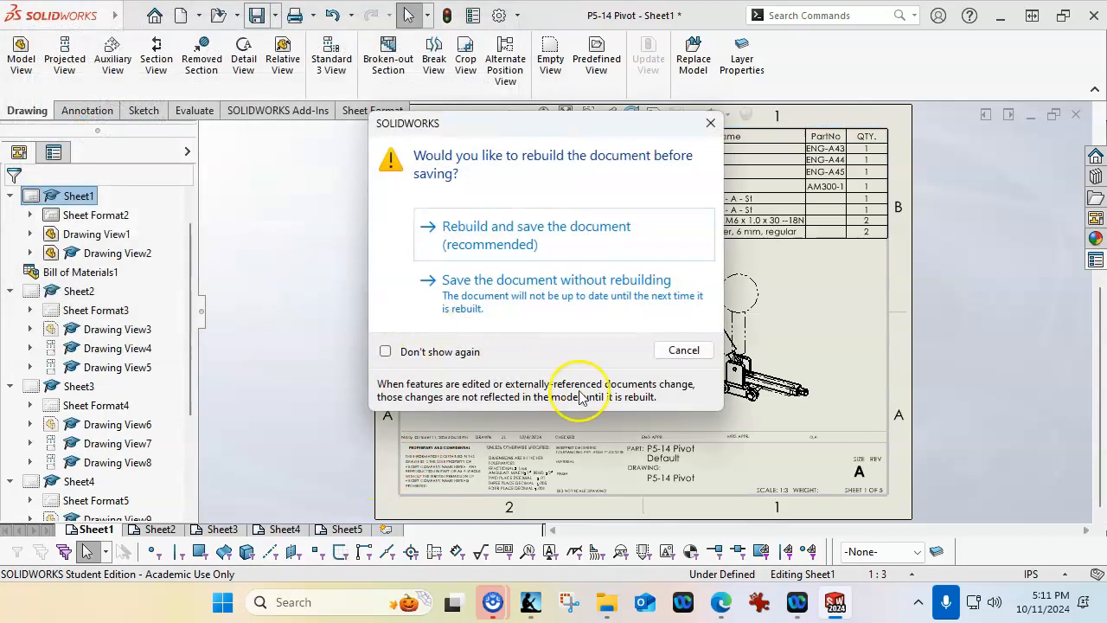
{"action": "left_click", "coordinate": [507, 226]}
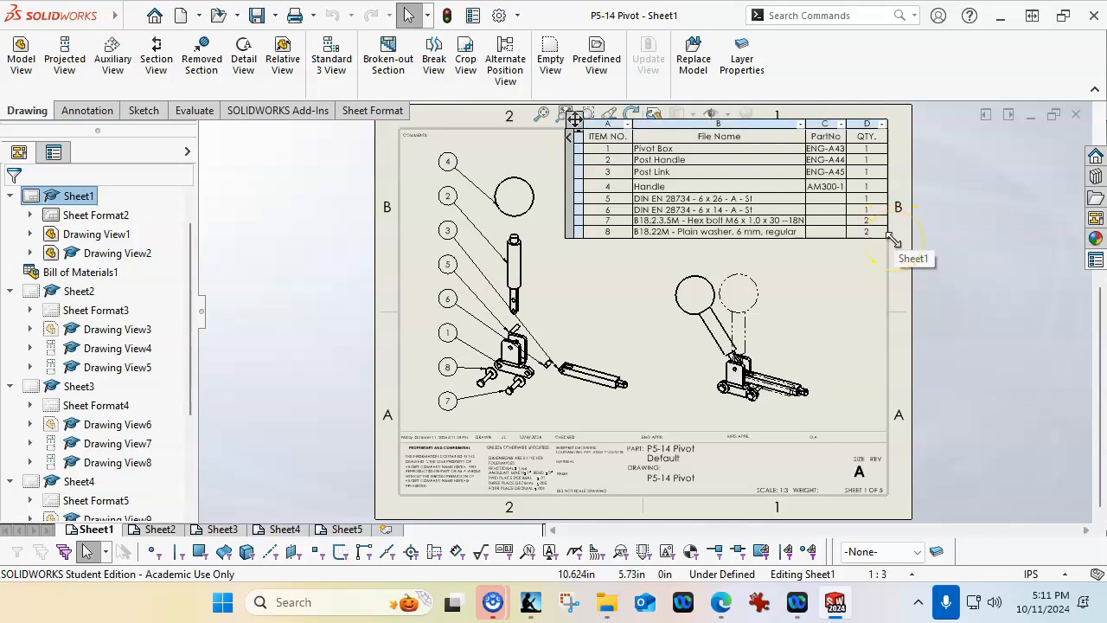
On Sheet2, move the Pivot Box's Ø0.236 dimension level with its hole and prefix the R0.197 corner radius with 2X
{"action": "left_click", "coordinate": [159, 528]}
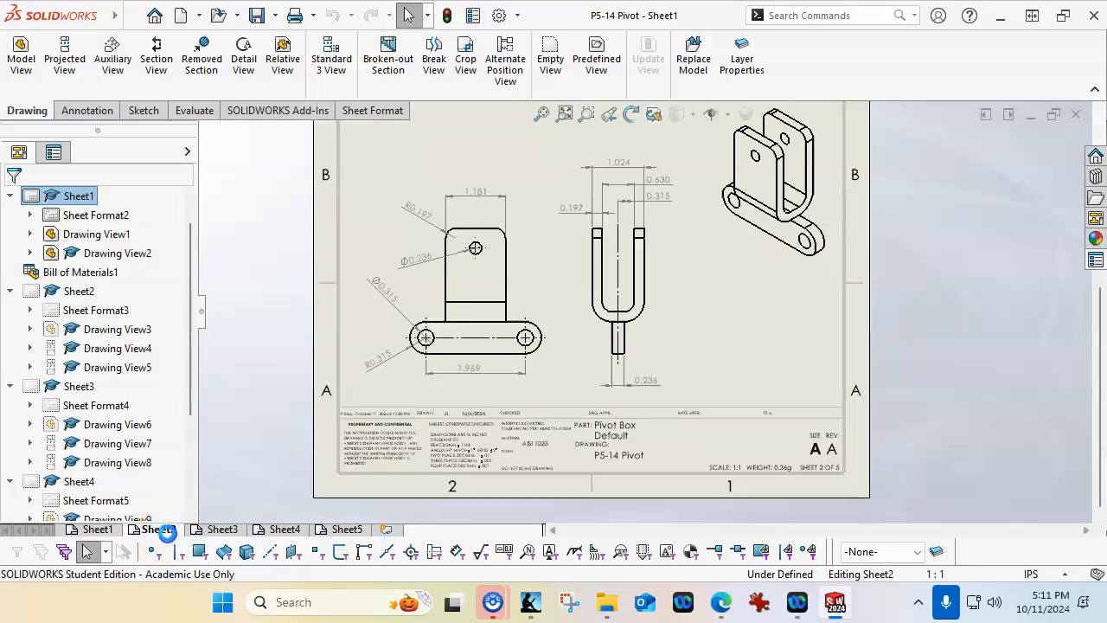
{"action": "left_click_drag", "start_coordinate": [412, 264], "coordinate": [413, 248]}
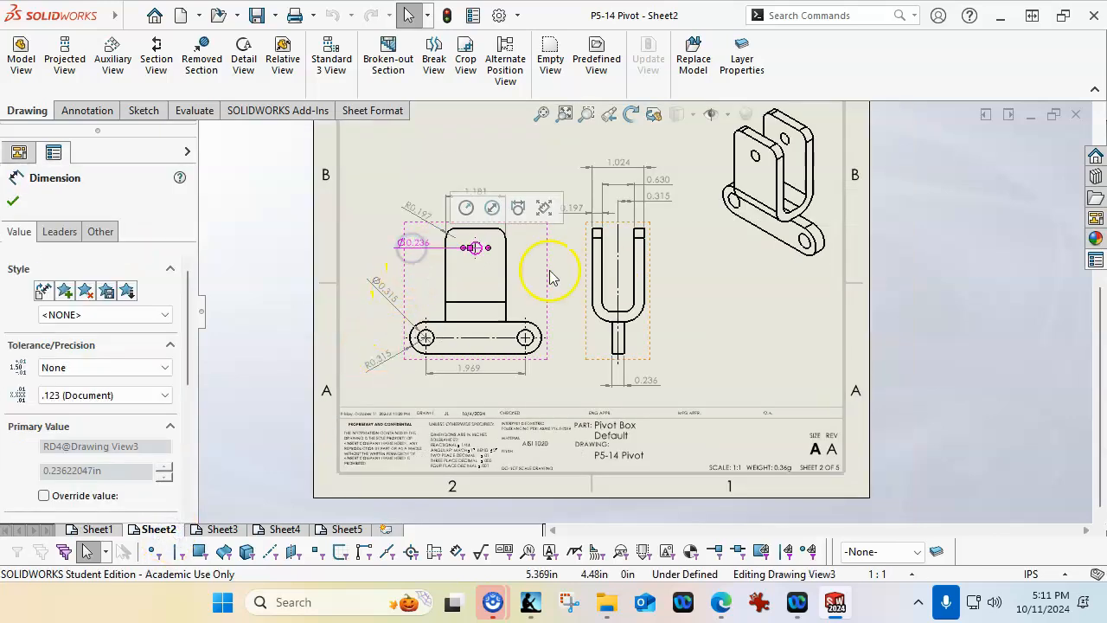
{"action": "left_click", "coordinate": [421, 212]}
{"action": "left_click_drag", "start_coordinate": [185, 346], "coordinate": [190, 435]}
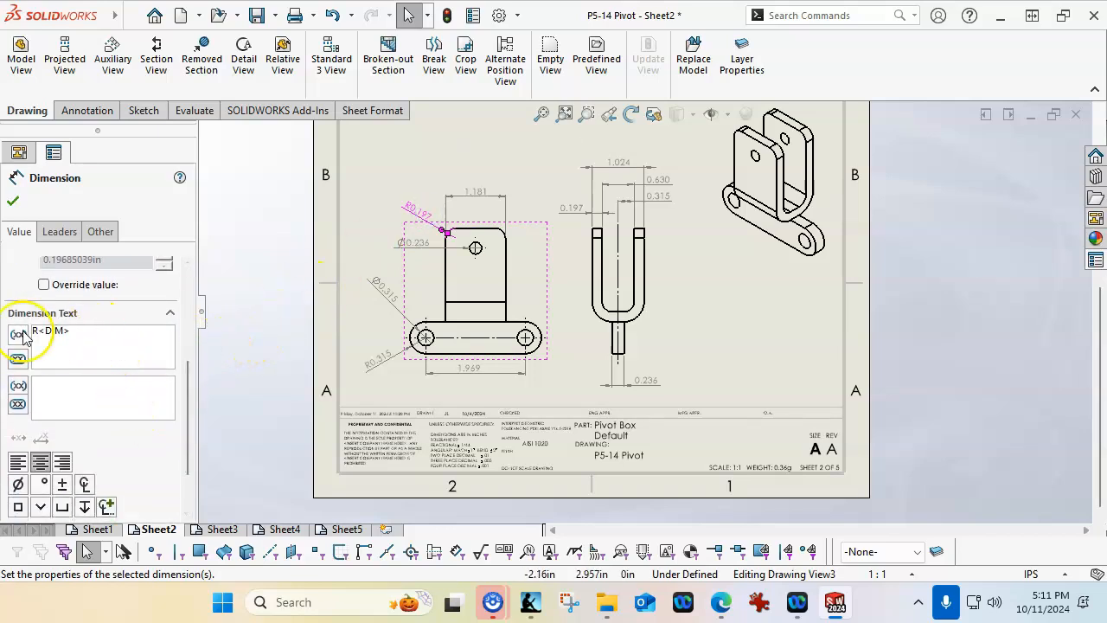
{"action": "left_click", "coordinate": [35, 331]}
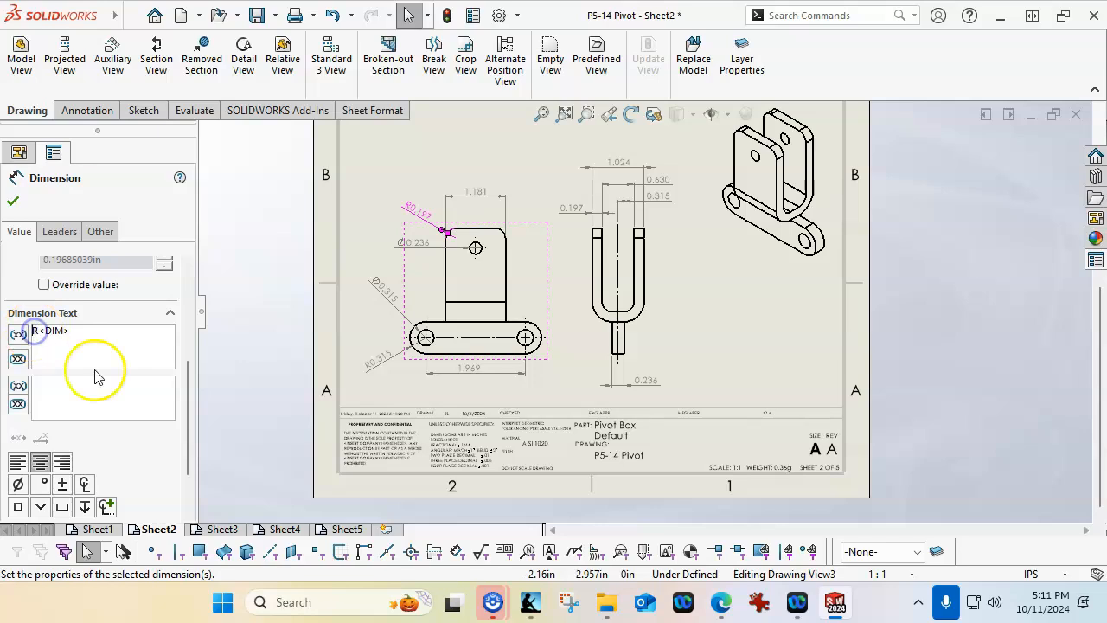
{"action": "type", "text": "2X"}
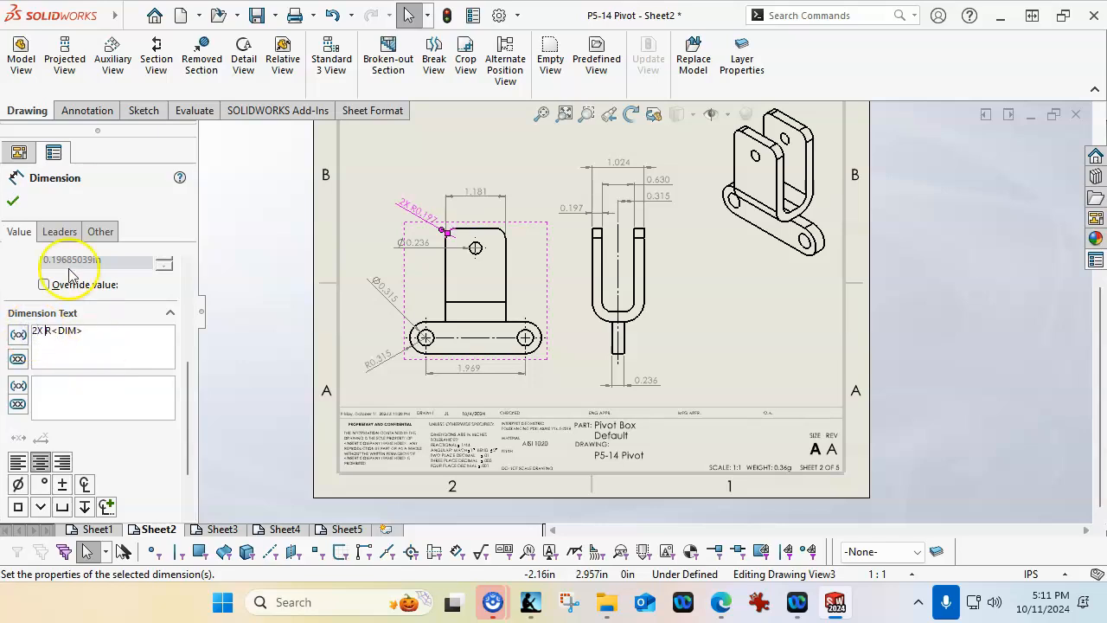
{"action": "left_click", "coordinate": [12, 200]}
{"action": "left_click", "coordinate": [731, 338]}
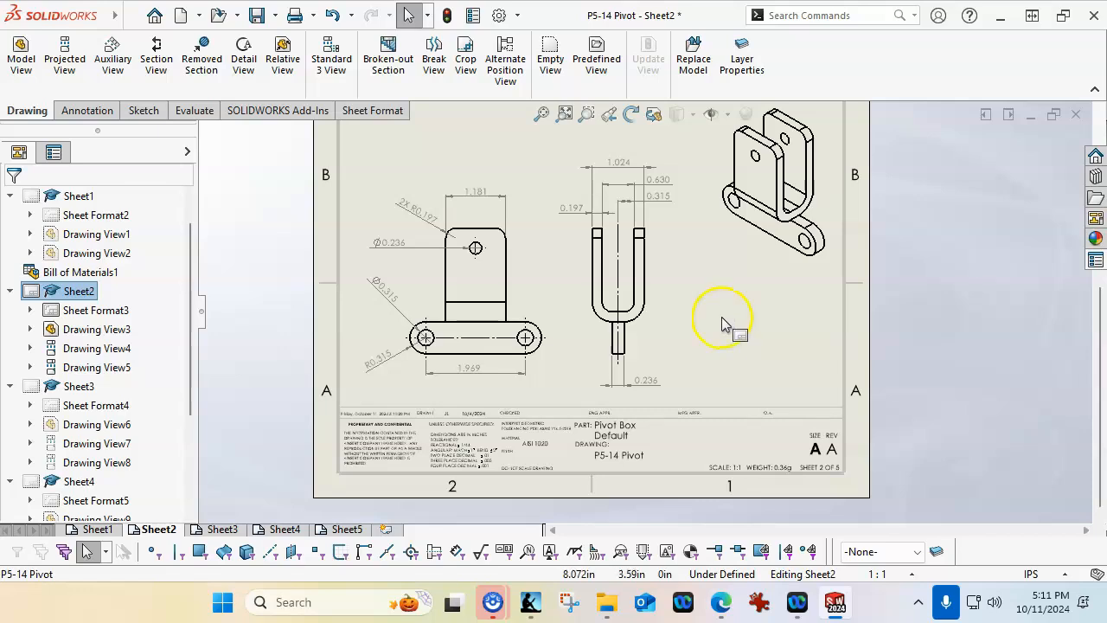
Shift the Pivot Box's Ø0.315 dimension farther left of the base hole and add a 2X prefix to its text
{"action": "left_click", "coordinate": [387, 295]}
{"action": "left_click_drag", "start_coordinate": [386, 294], "coordinate": [383, 308]}
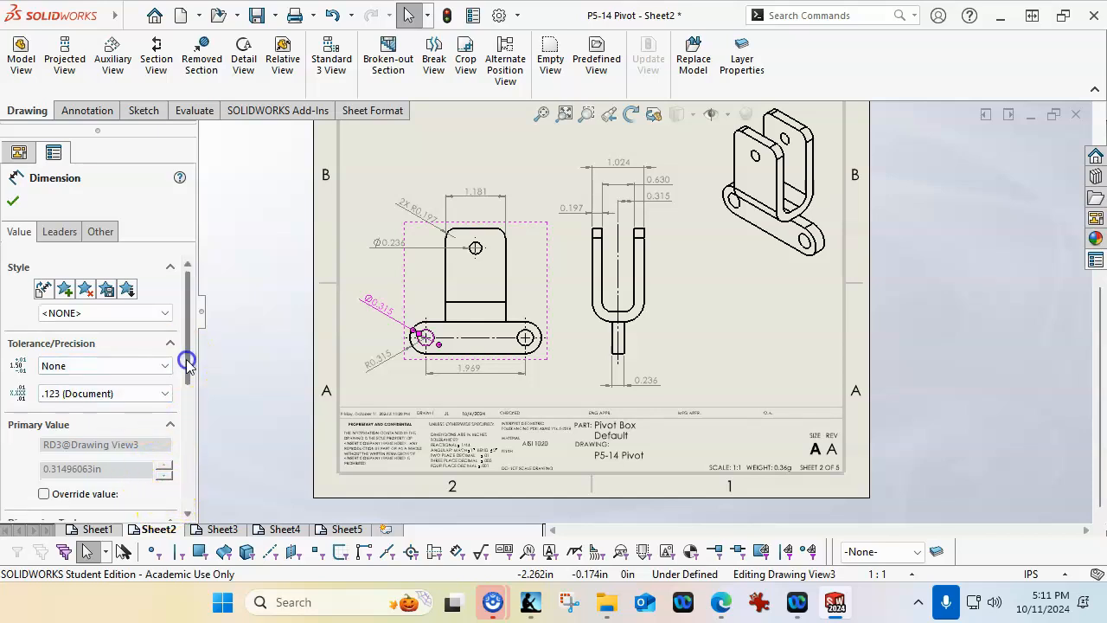
{"action": "scroll", "coordinate": [182, 372], "scroll_direction": "down", "scroll_amount": 3}
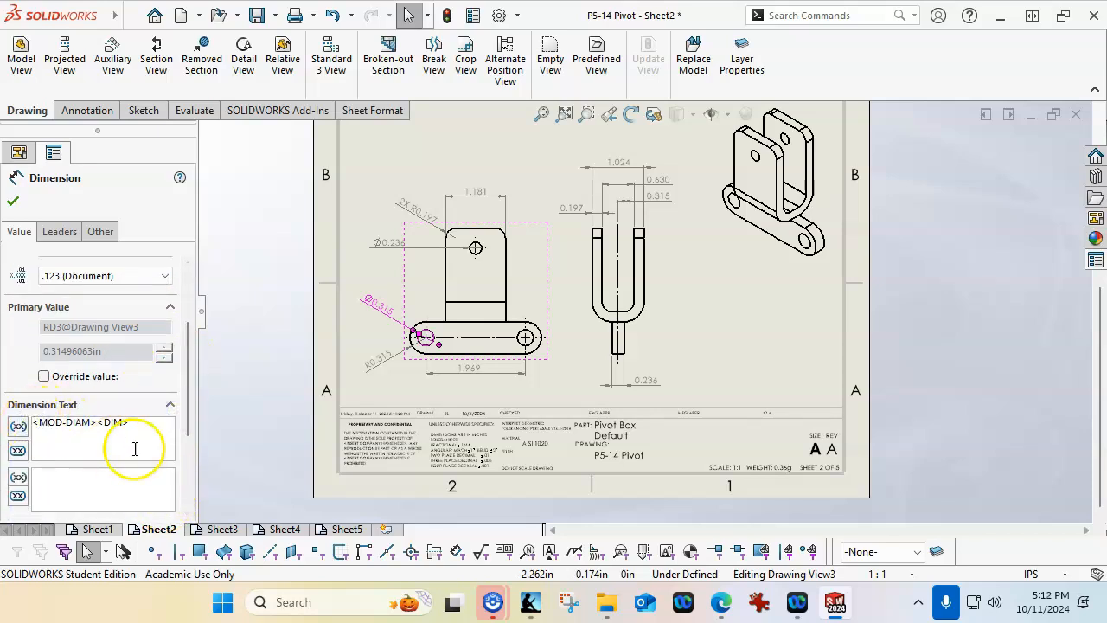
{"action": "left_click", "coordinate": [34, 422]}
{"action": "type", "text": "2X"}
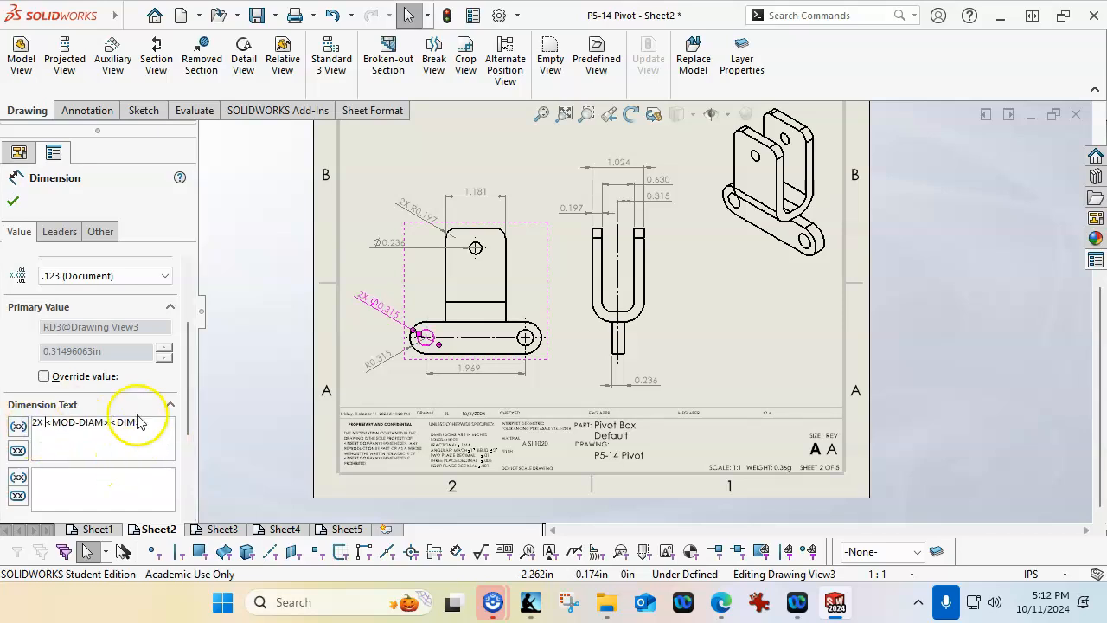
{"action": "left_click", "coordinate": [12, 200]}
{"action": "left_click", "coordinate": [698, 347]}
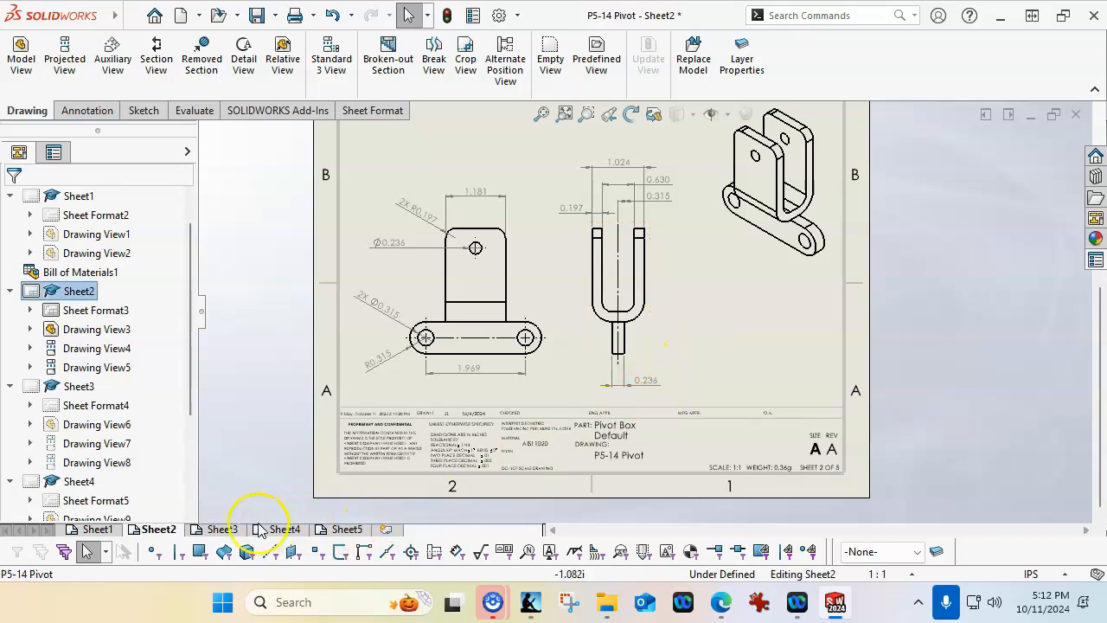
On Sheet3, move the Post Handle's Ø0.236 dimension to the lower left of its hole, beside the R0.197 dimension
{"action": "left_click", "coordinate": [222, 528]}
{"action": "scroll", "coordinate": [496, 355], "scroll_direction": "up", "scroll_amount": 3}
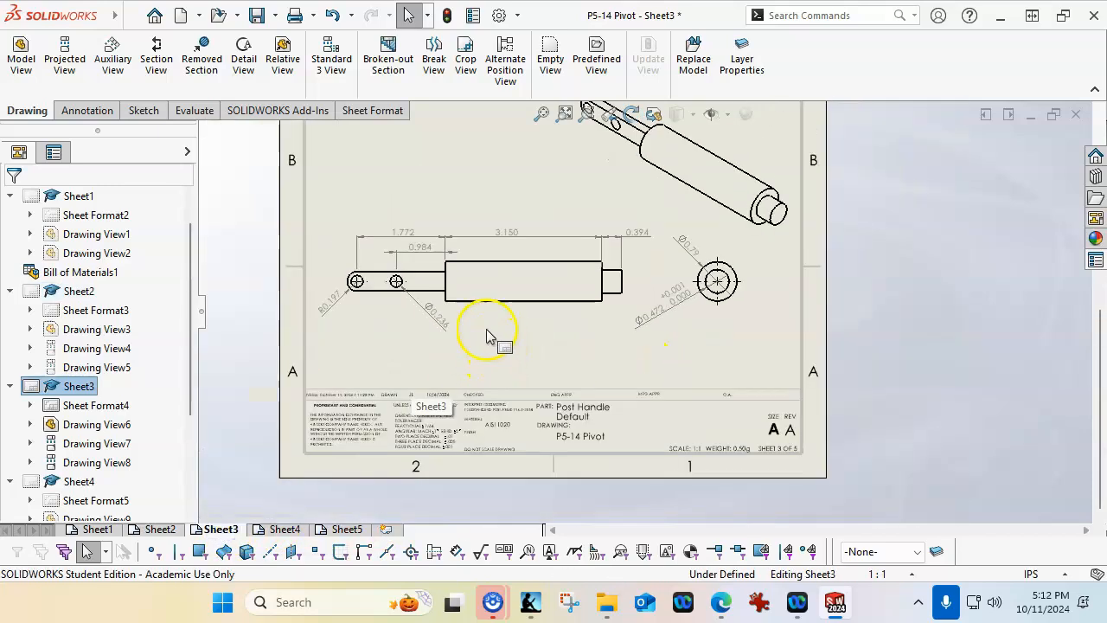
{"action": "scroll", "coordinate": [400, 283], "scroll_direction": "down", "scroll_amount": 2}
{"action": "left_click", "coordinate": [462, 337]}
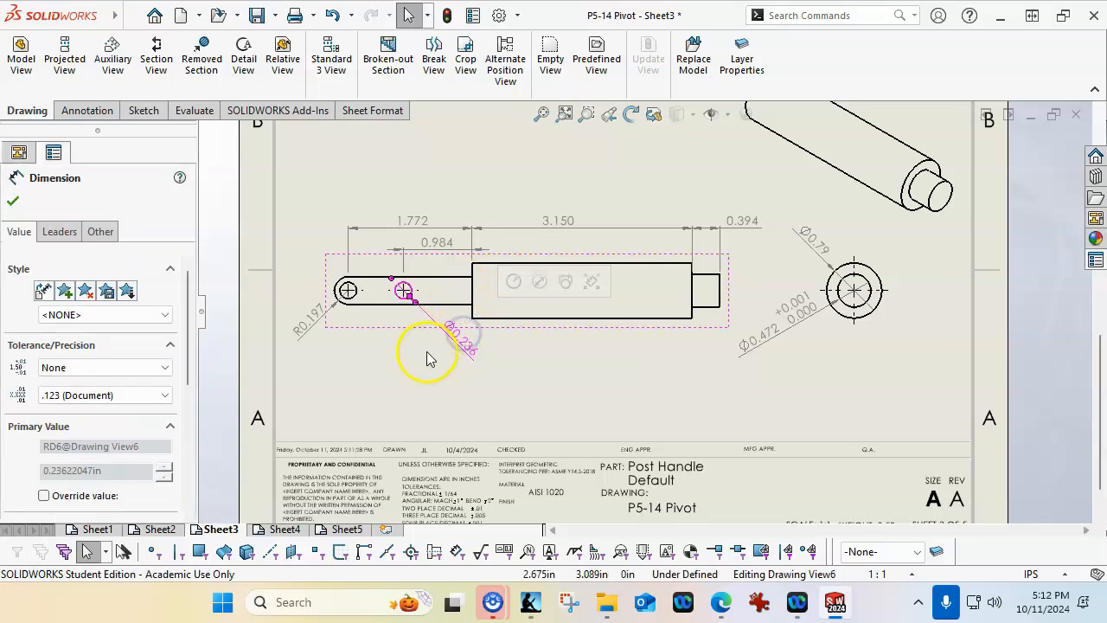
{"action": "left_click_drag", "start_coordinate": [448, 359], "coordinate": [359, 359]}
Add a 2X prefix to the Post Handle's Ø0.236 hole dimension text
{"action": "left_click_drag", "start_coordinate": [183, 372], "coordinate": [201, 451]}
{"action": "left_click", "coordinate": [33, 353]}
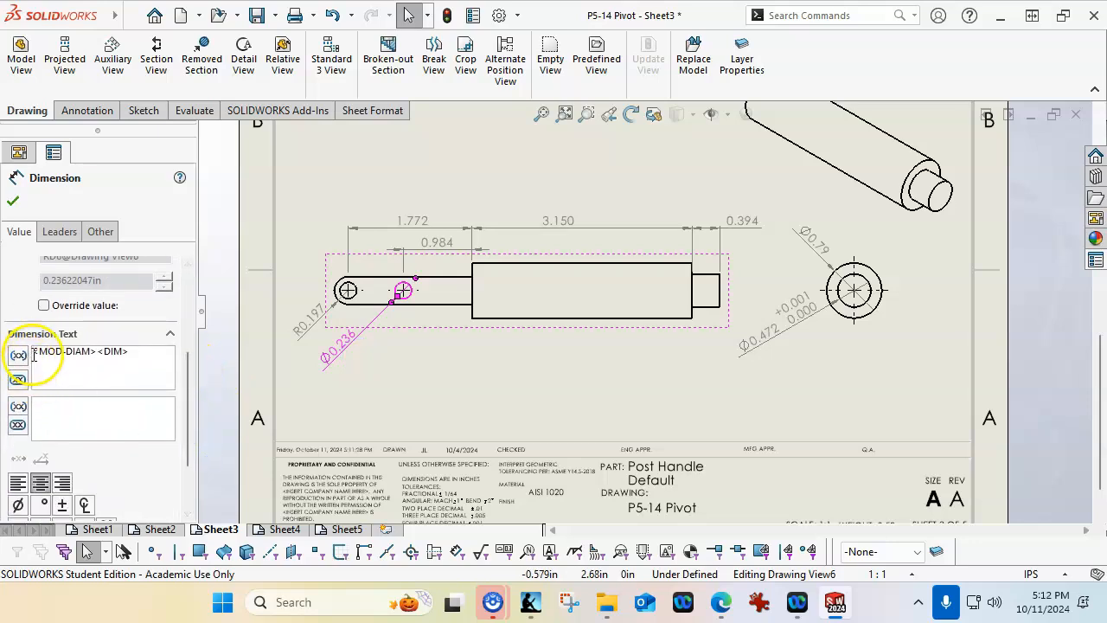
{"action": "type", "text": "2X"}
{"action": "left_click", "coordinate": [13, 200]}
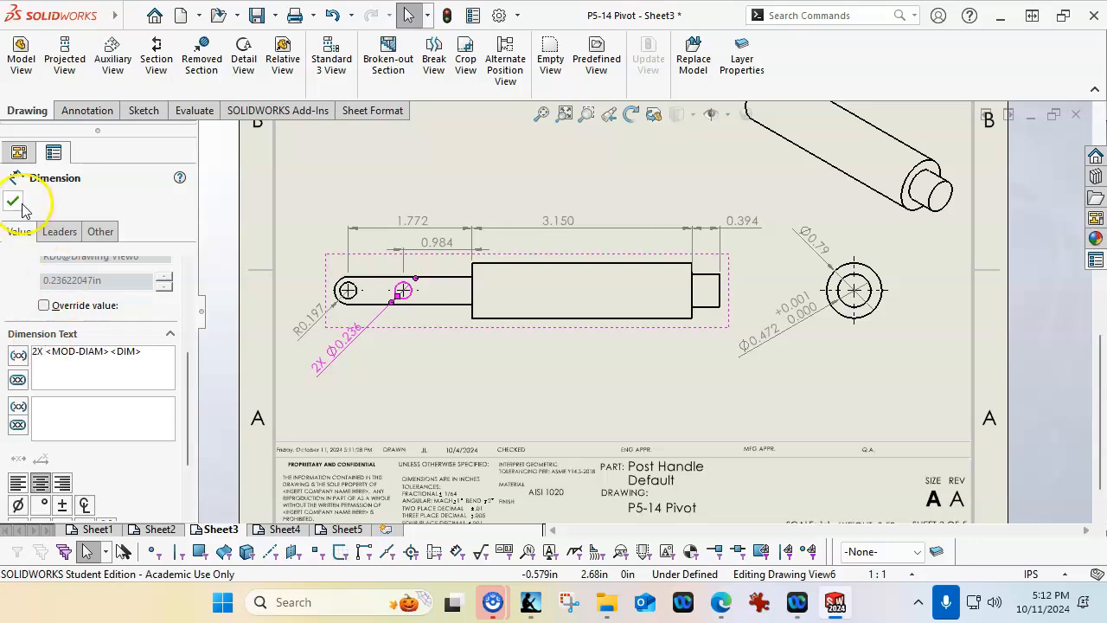
{"action": "left_click", "coordinate": [383, 382]}
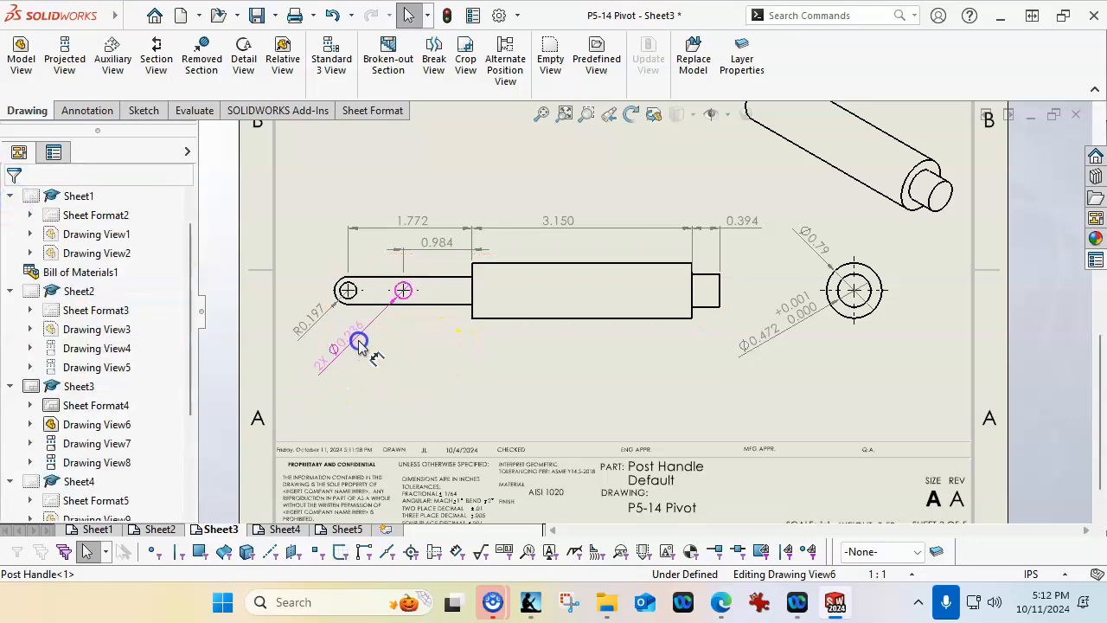
{"action": "left_click", "coordinate": [362, 337]}
{"action": "left_click", "coordinate": [474, 354]}
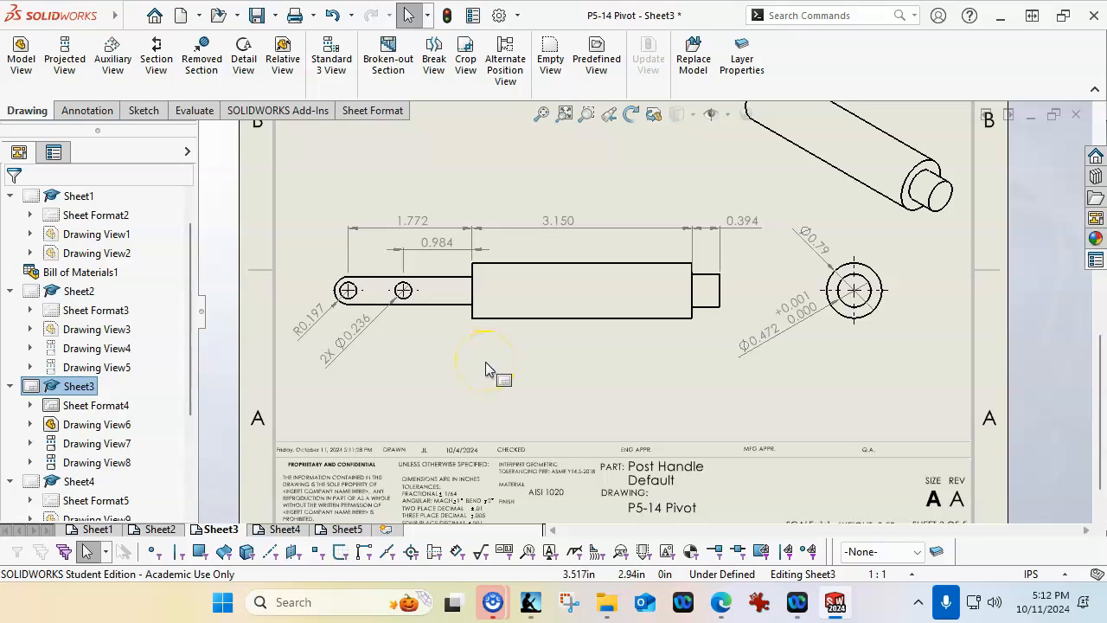
On Sheet4, shift the Post Link's R0.236 dimension slightly farther from the rounded end and add THRU below its value
{"action": "left_click", "coordinate": [283, 528]}
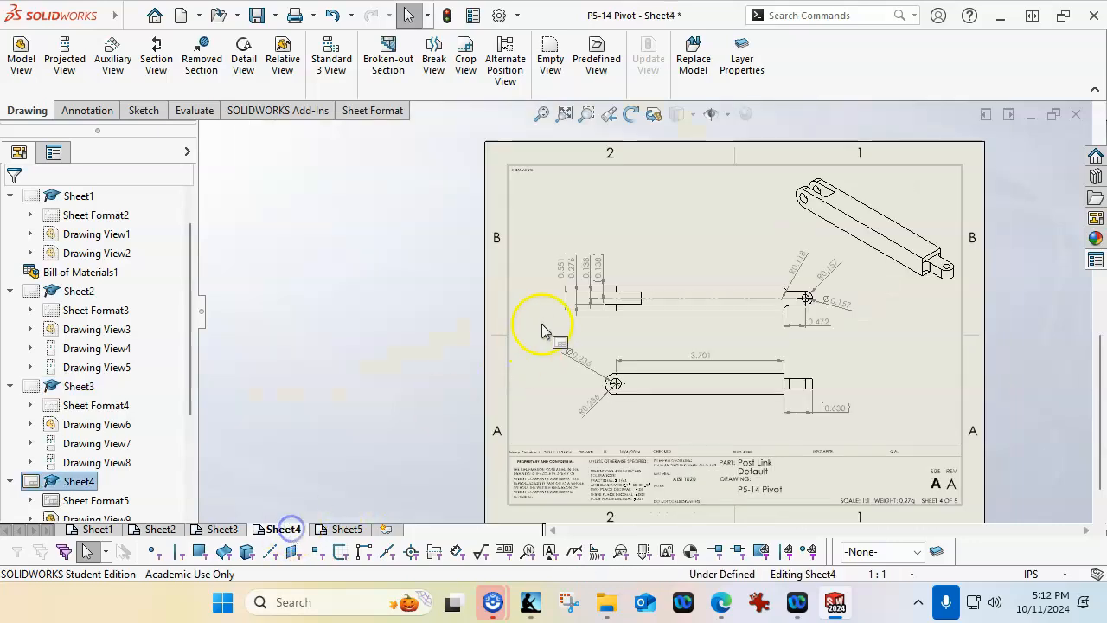
{"action": "scroll", "coordinate": [826, 337], "scroll_direction": "down", "scroll_amount": 2}
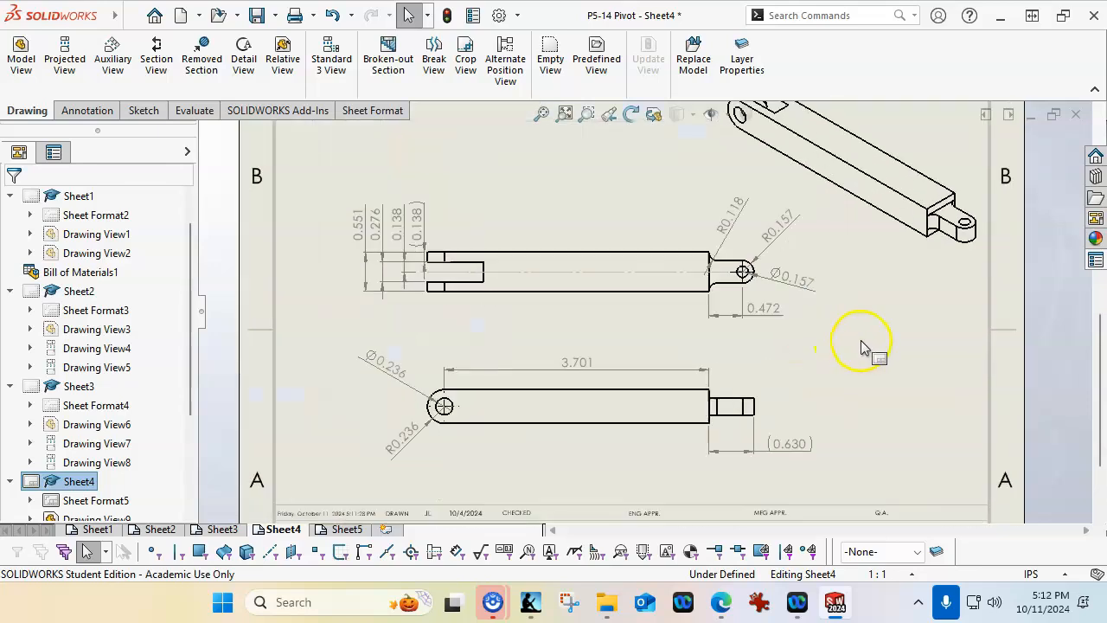
{"action": "scroll", "coordinate": [860, 339], "scroll_direction": "down", "scroll_amount": 1}
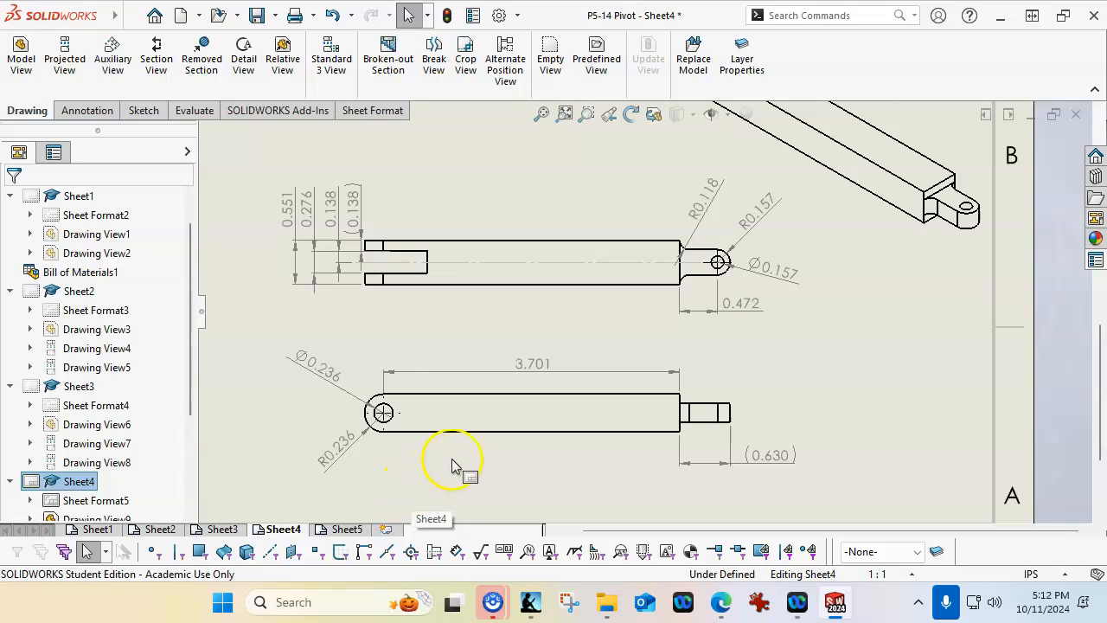
{"action": "left_click_drag", "start_coordinate": [346, 447], "coordinate": [327, 464]}
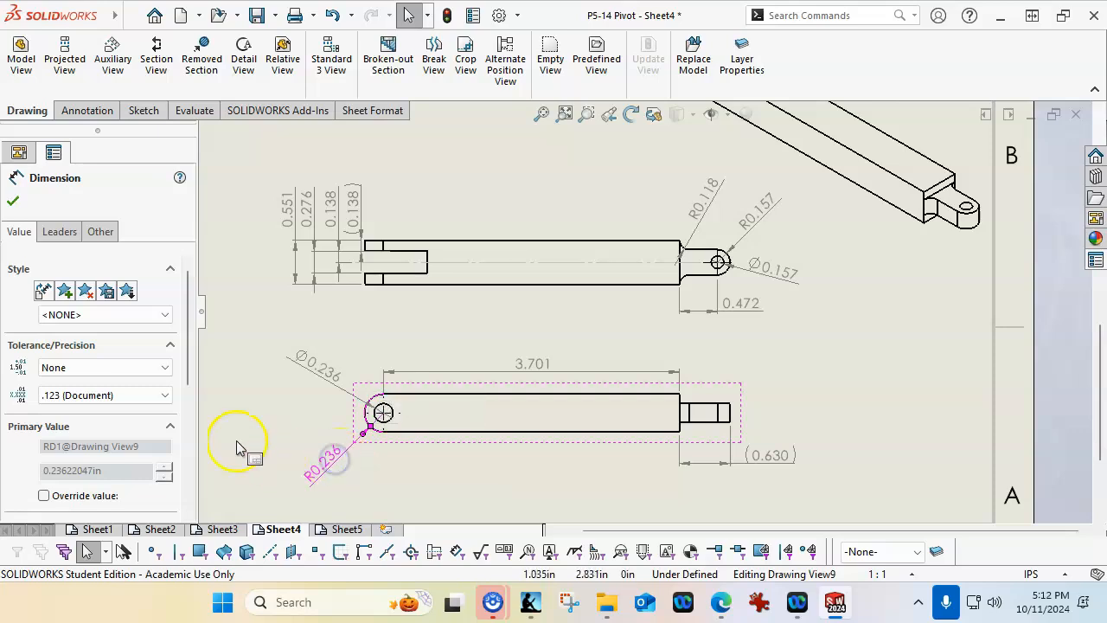
{"action": "scroll", "coordinate": [182, 394], "scroll_direction": "down", "scroll_amount": 5}
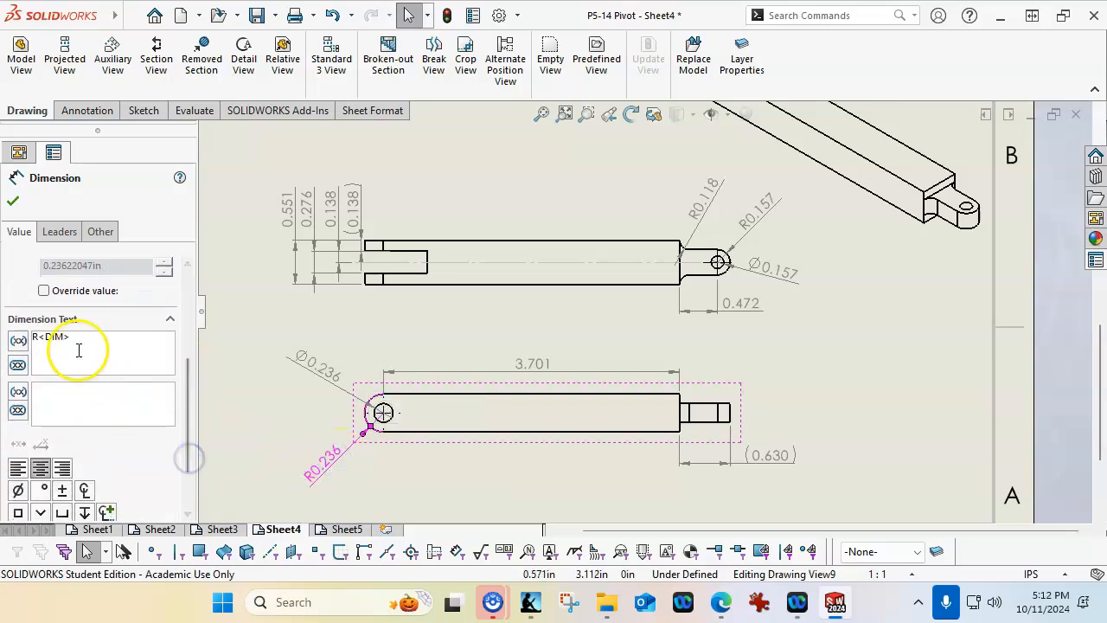
{"action": "left_click", "coordinate": [59, 393]}
{"action": "type", "text": "THRU"}
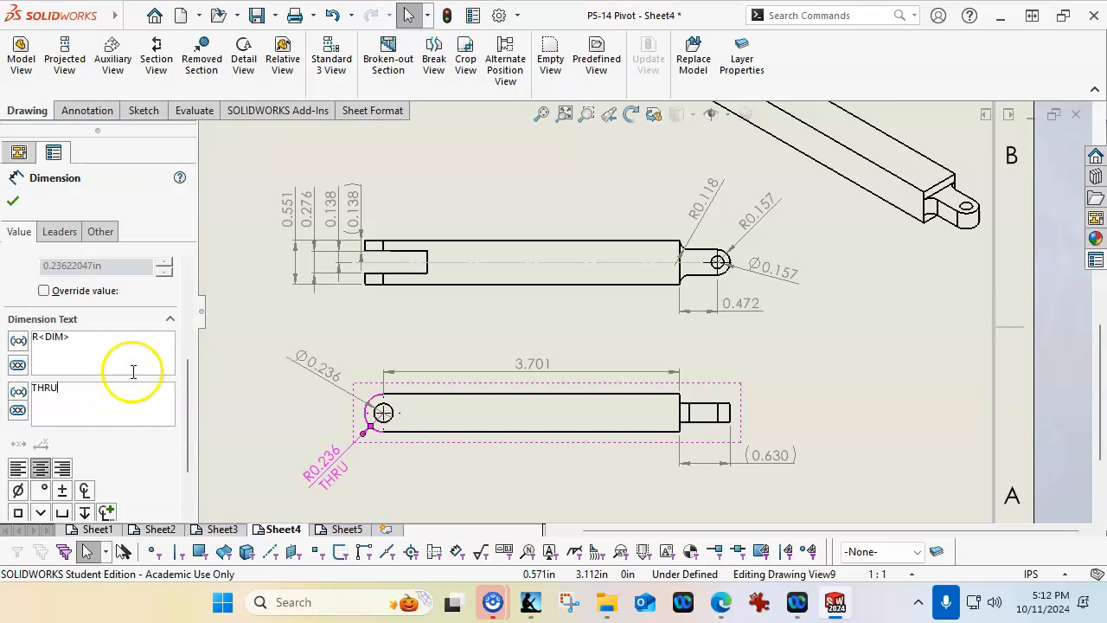
{"action": "left_click", "coordinate": [13, 201]}
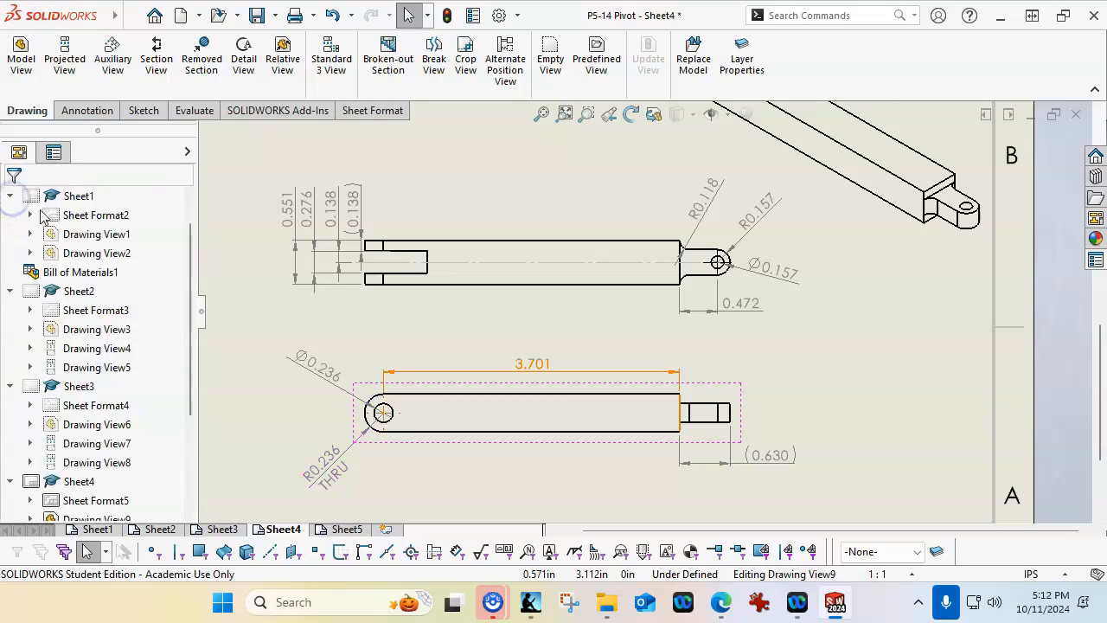
Set the display style of the Post Link's lower view to Hidden Lines Visible
{"action": "left_click", "coordinate": [444, 390]}
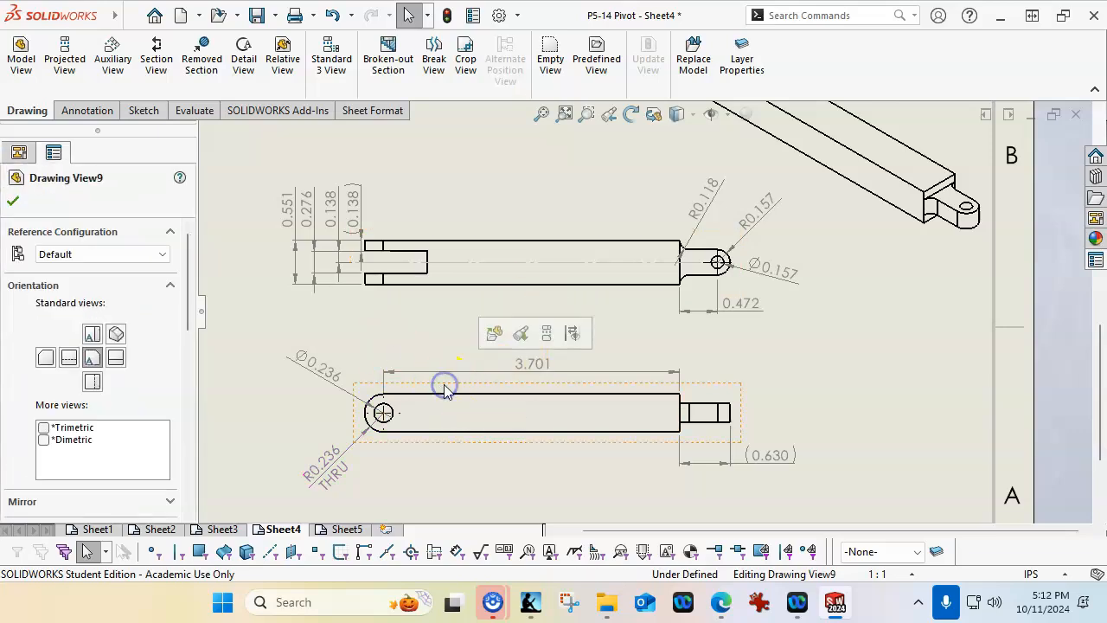
{"action": "left_click_drag", "start_coordinate": [191, 313], "coordinate": [185, 366]}
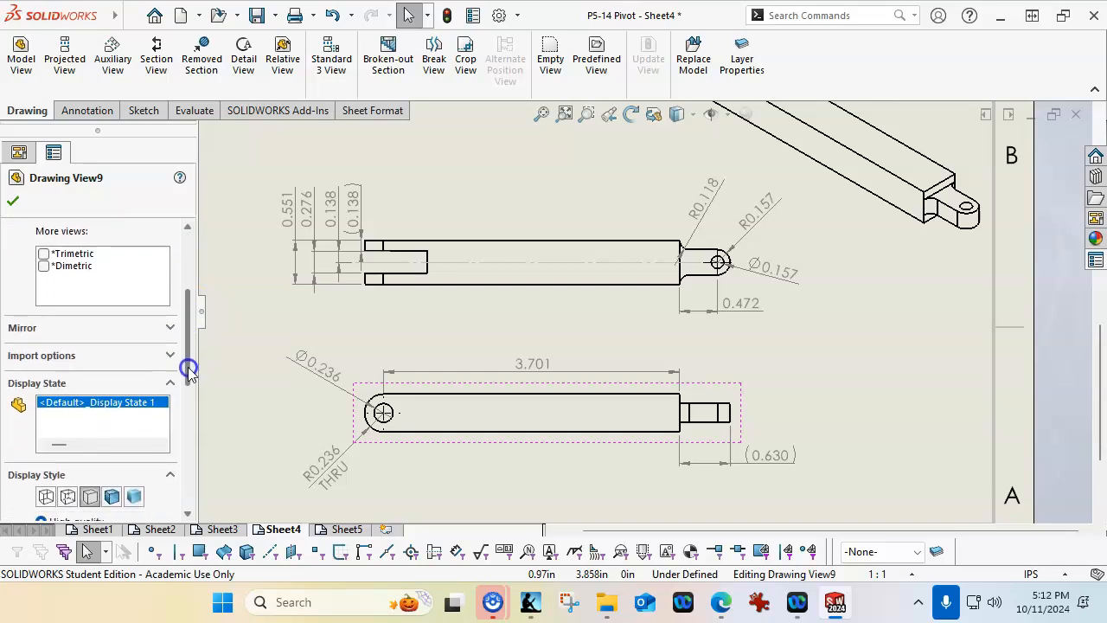
{"action": "left_click", "coordinate": [68, 493]}
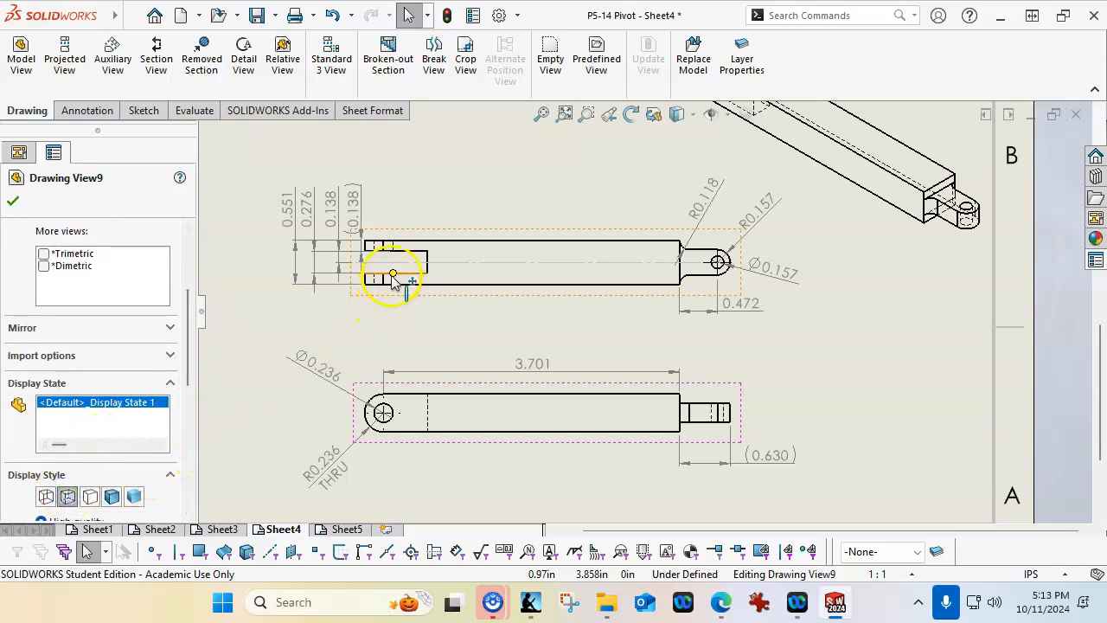
{"action": "left_click", "coordinate": [568, 480]}
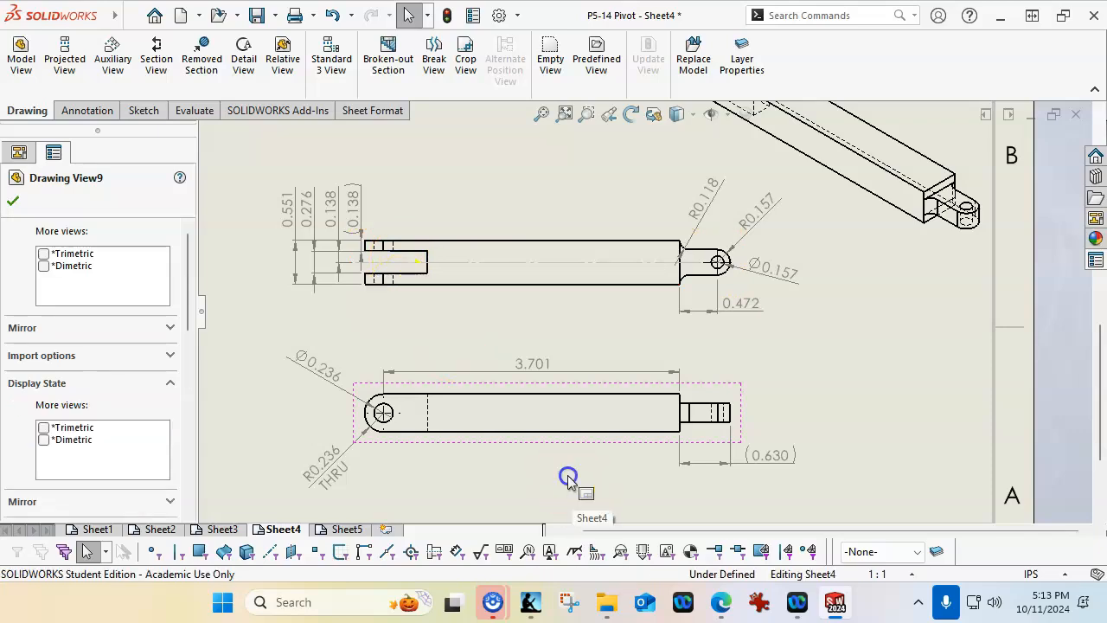
Open Sheet5 with the Handle drawing and save the document
{"action": "key", "text": "f"}
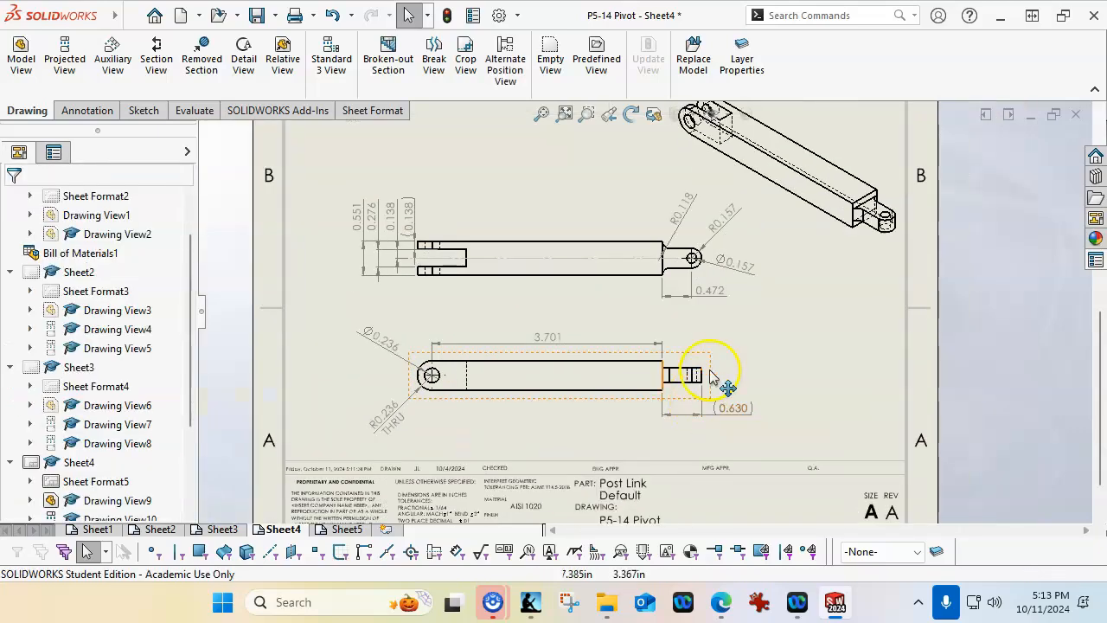
{"action": "left_click", "coordinate": [330, 529]}
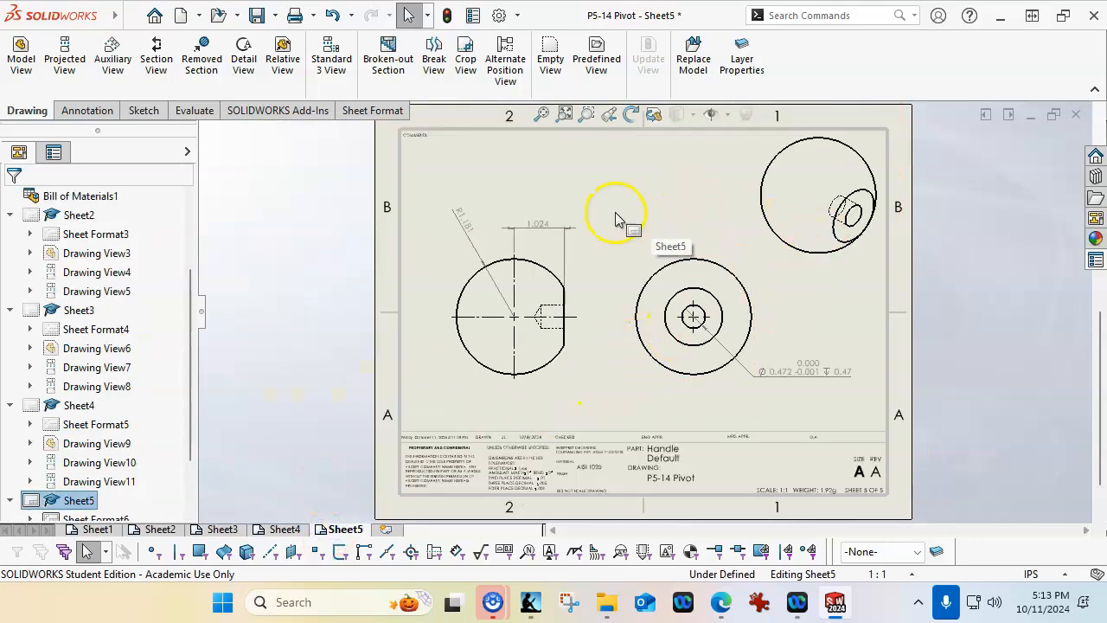
{"action": "left_click", "coordinate": [257, 16]}
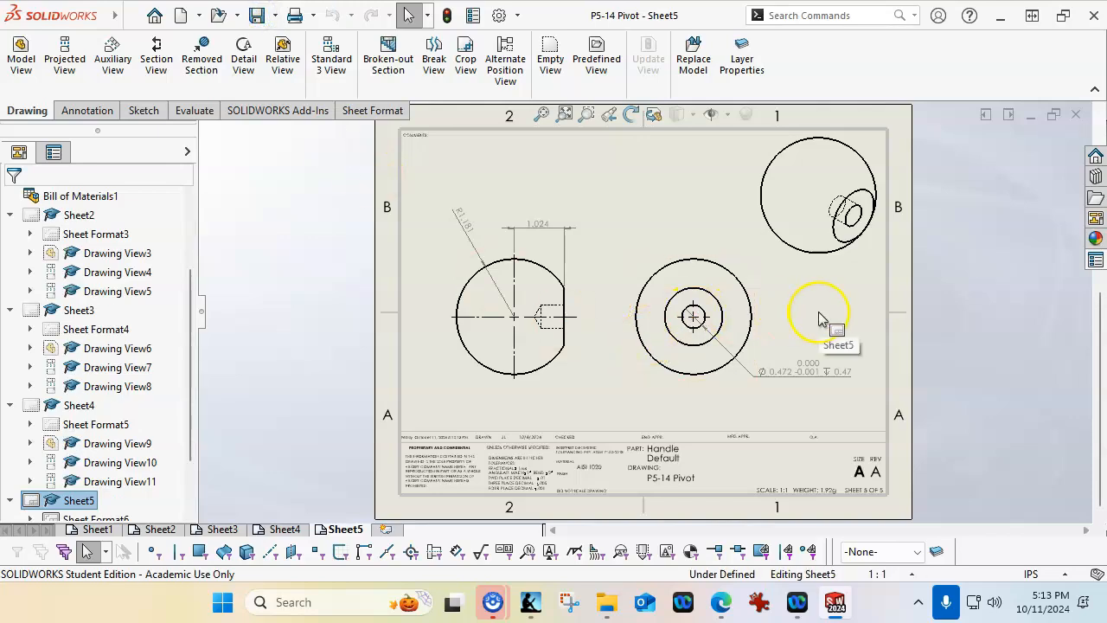